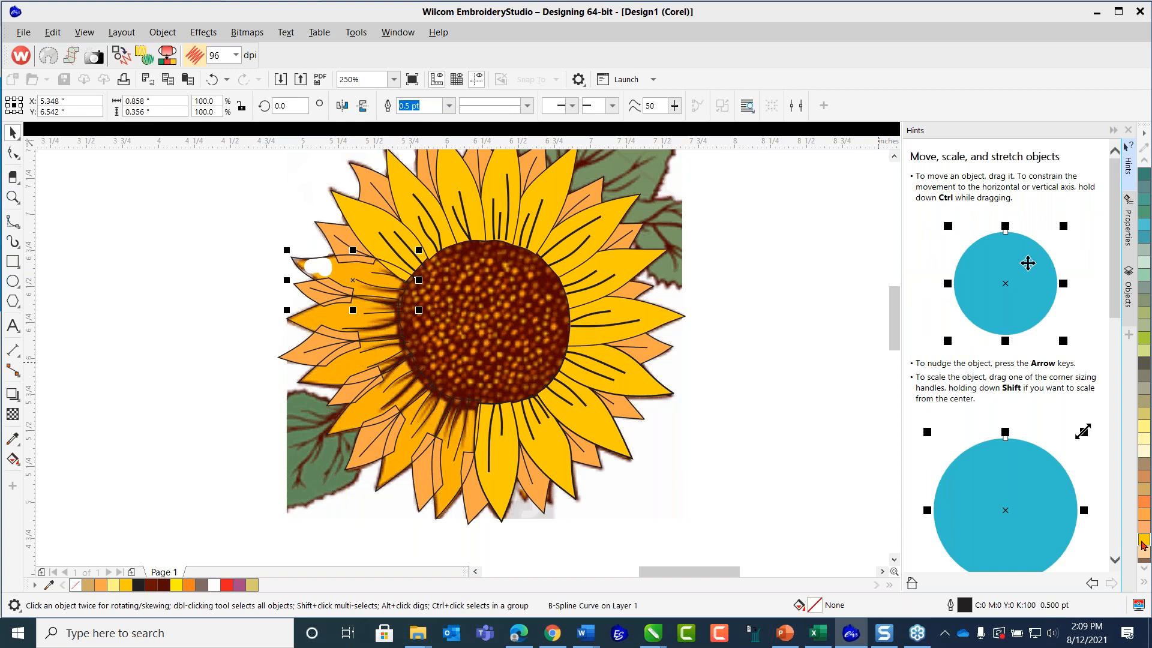
# Fill the three unfilled petals along the sunflower's left side with the golden yellow C:0 M:20 Y:100 K:0.
pyautogui.click(1144, 545)
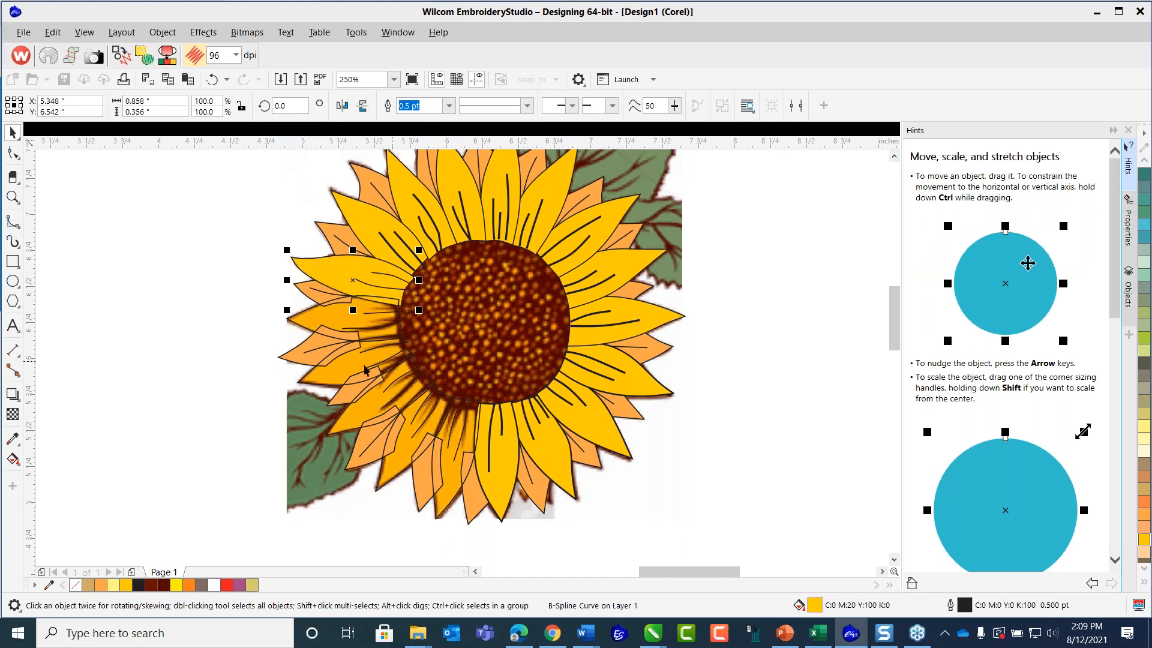
pyautogui.click(300, 324)
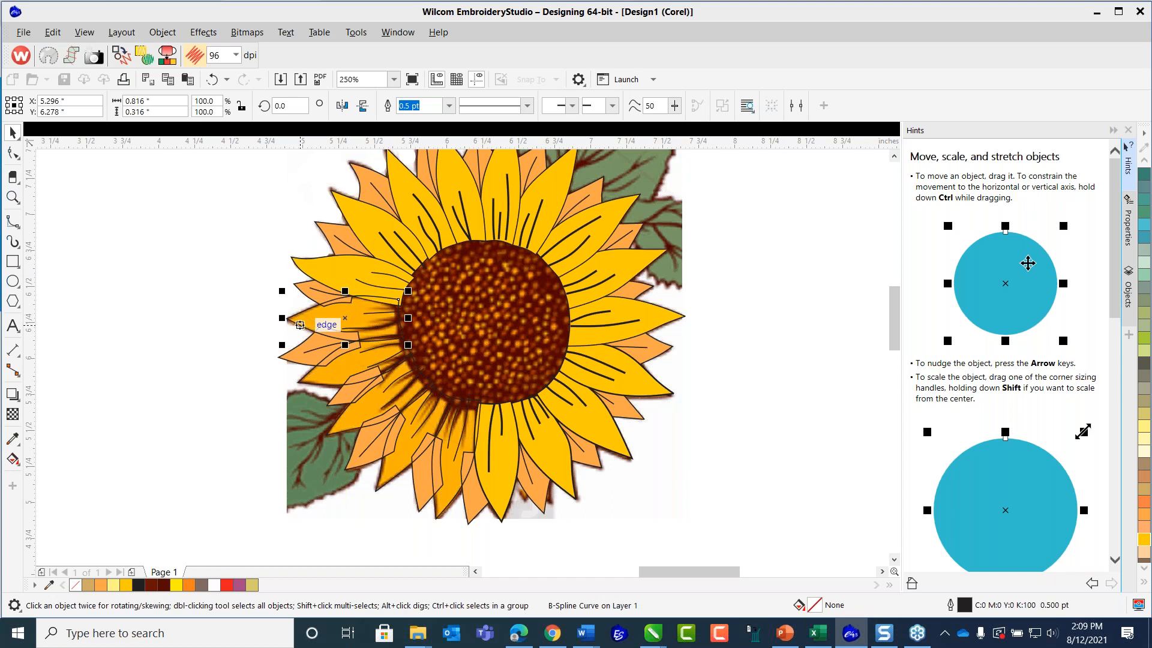
pyautogui.keyDown('shift'); pyautogui.click(299, 386); pyautogui.keyUp('shift')
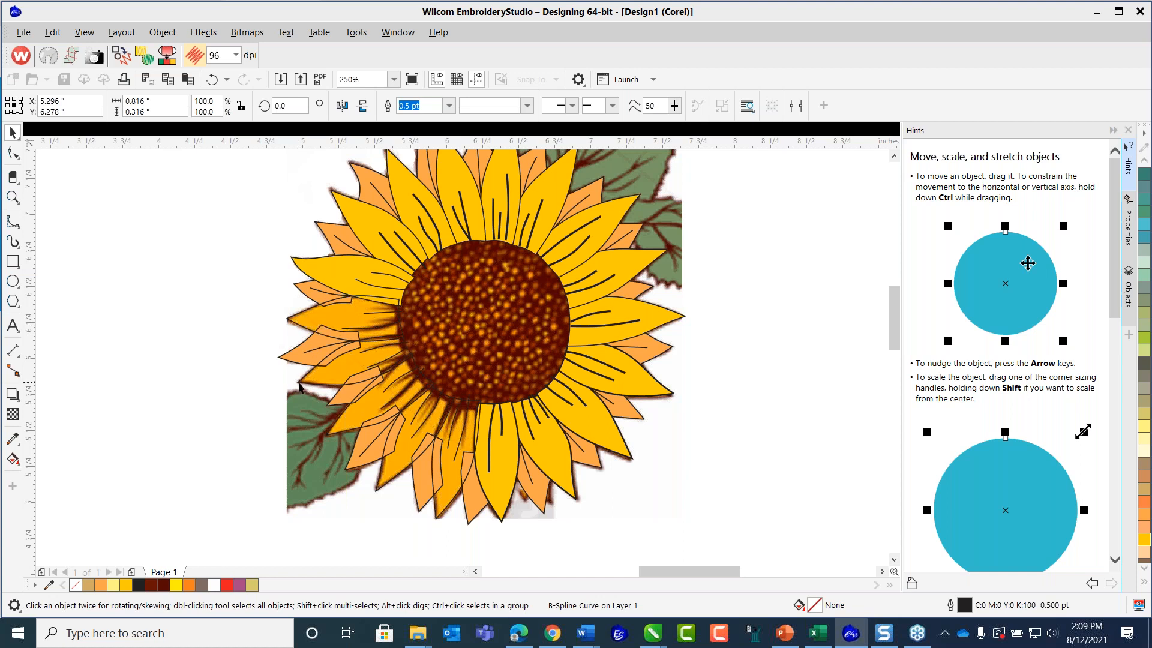
pyautogui.keyDown('shift'); pyautogui.click(329, 442); pyautogui.keyUp('shift')
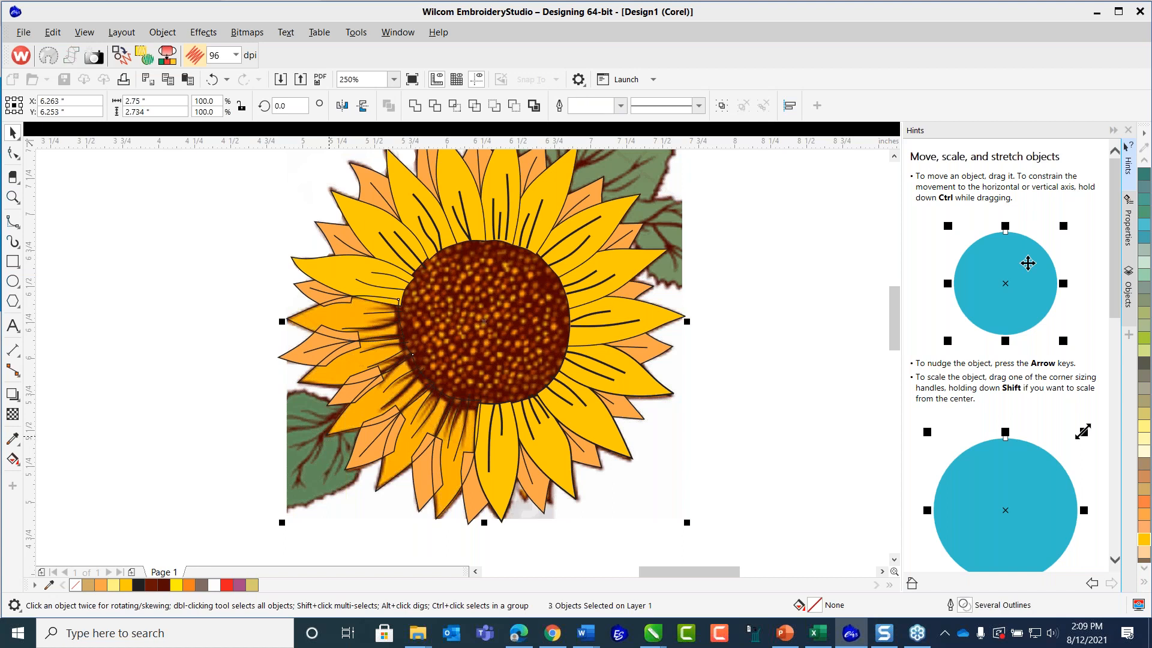
pyautogui.press('Escape')
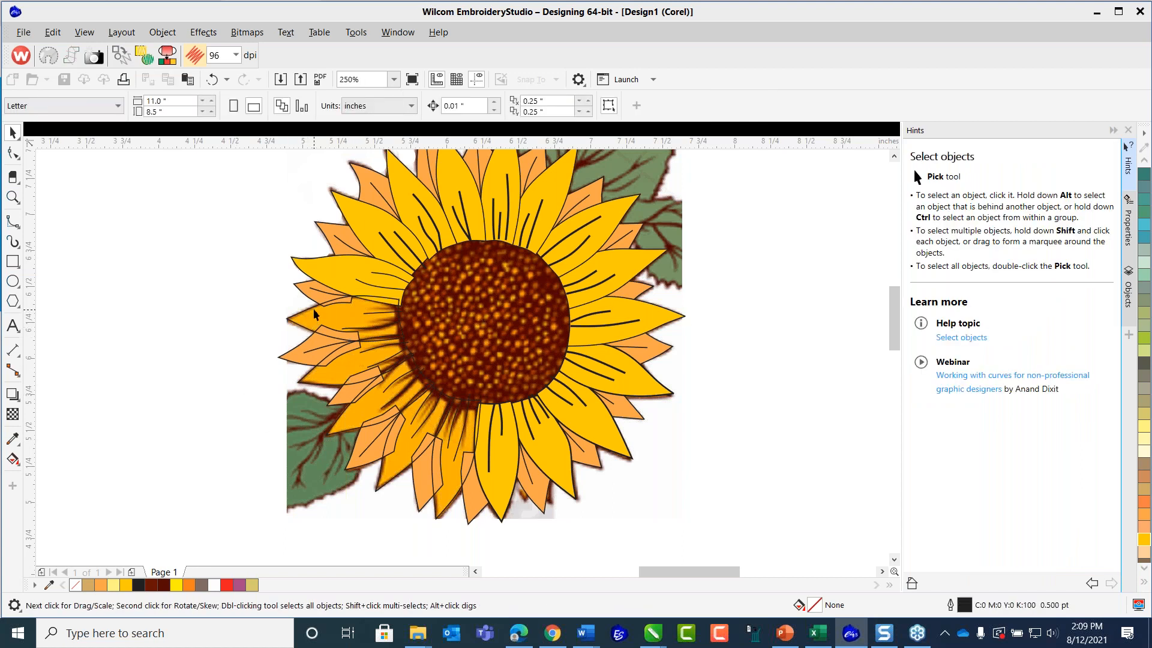
pyautogui.click(314, 311)
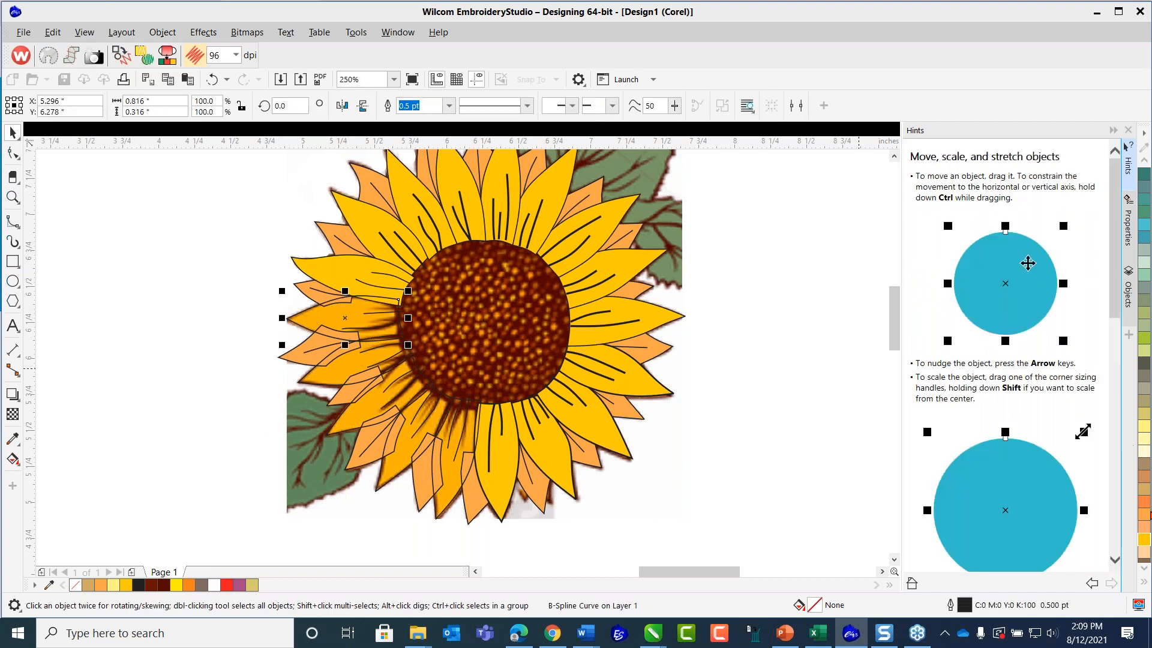
pyautogui.click(1145, 539)
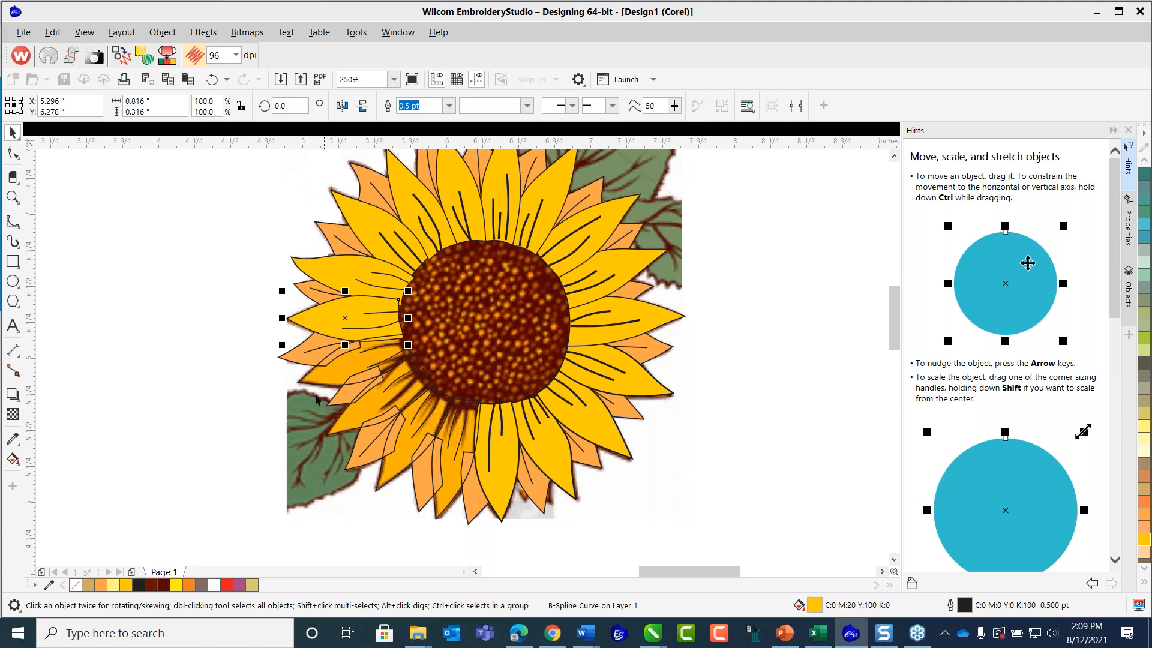
pyautogui.click(299, 385)
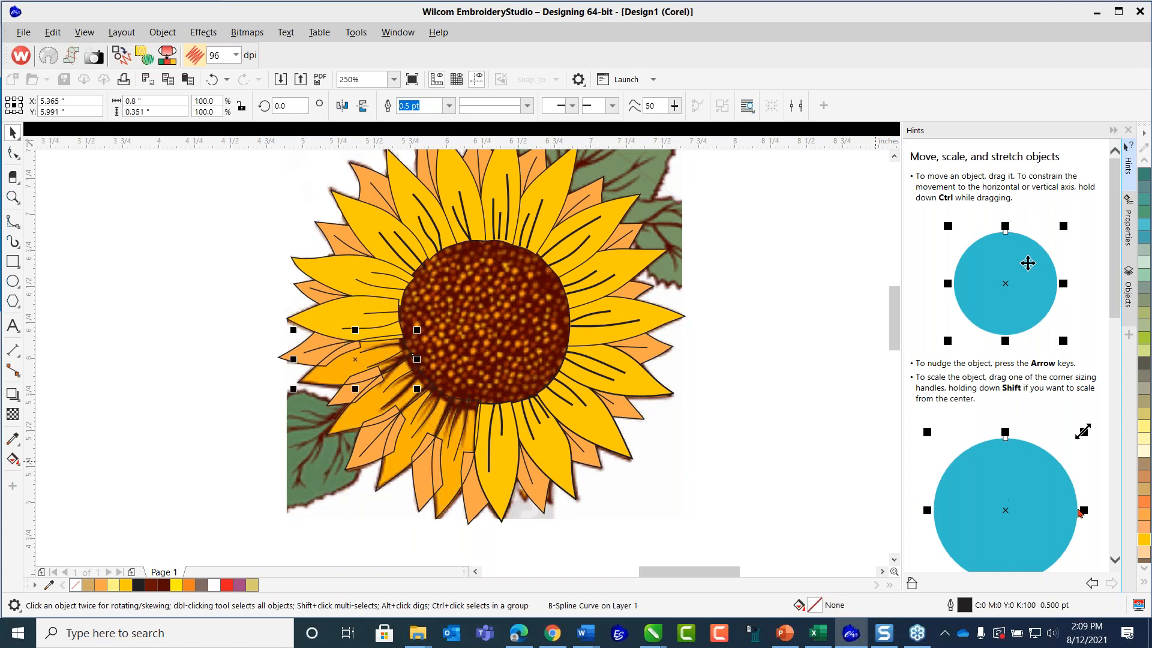
pyautogui.click(1144, 540)
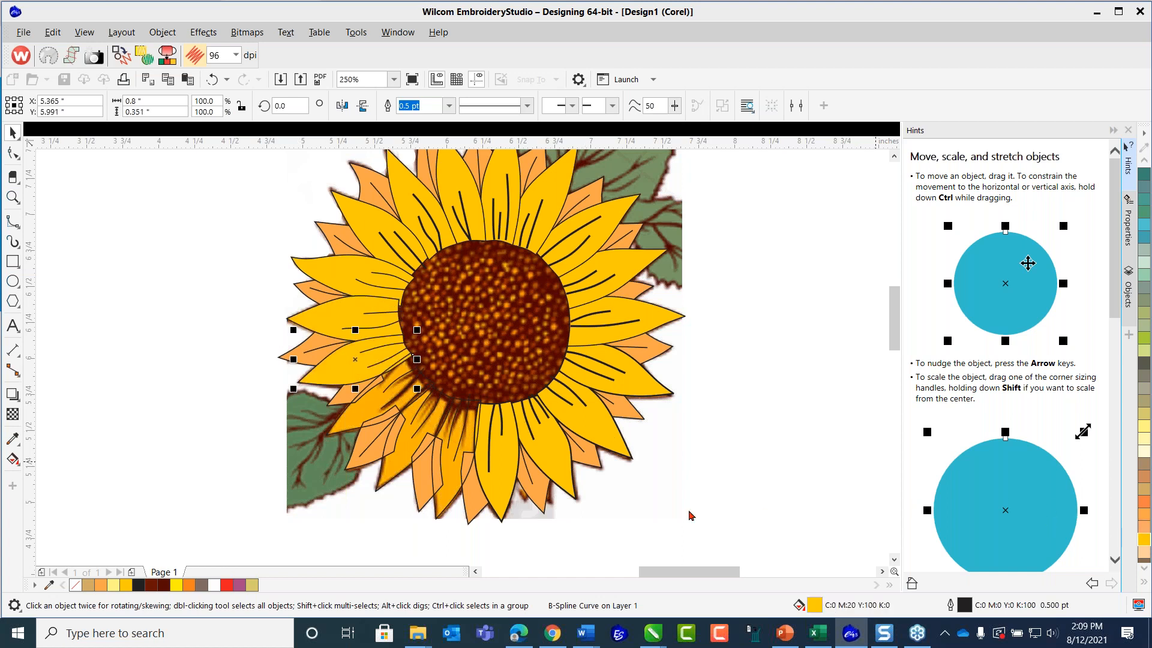
# Fill the remaining three large petals from the sunflower's lower left to its base with the same golden yellow.
pyautogui.click(336, 427)
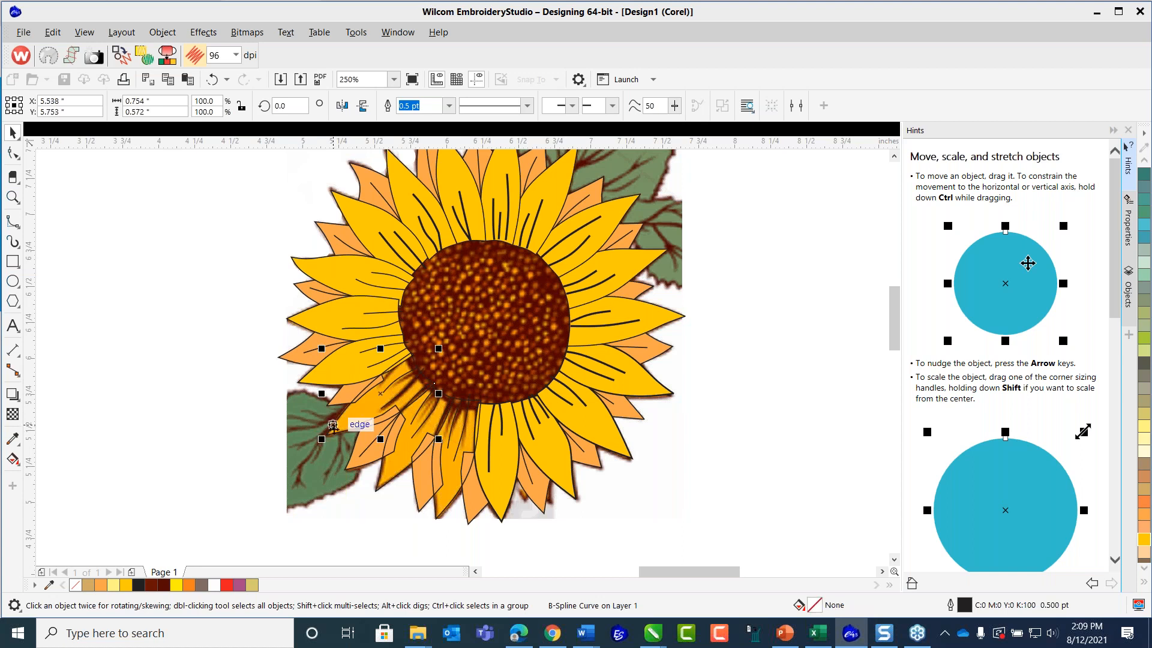
pyautogui.keyDown('shift'); pyautogui.click(382, 484); pyautogui.keyUp('shift')
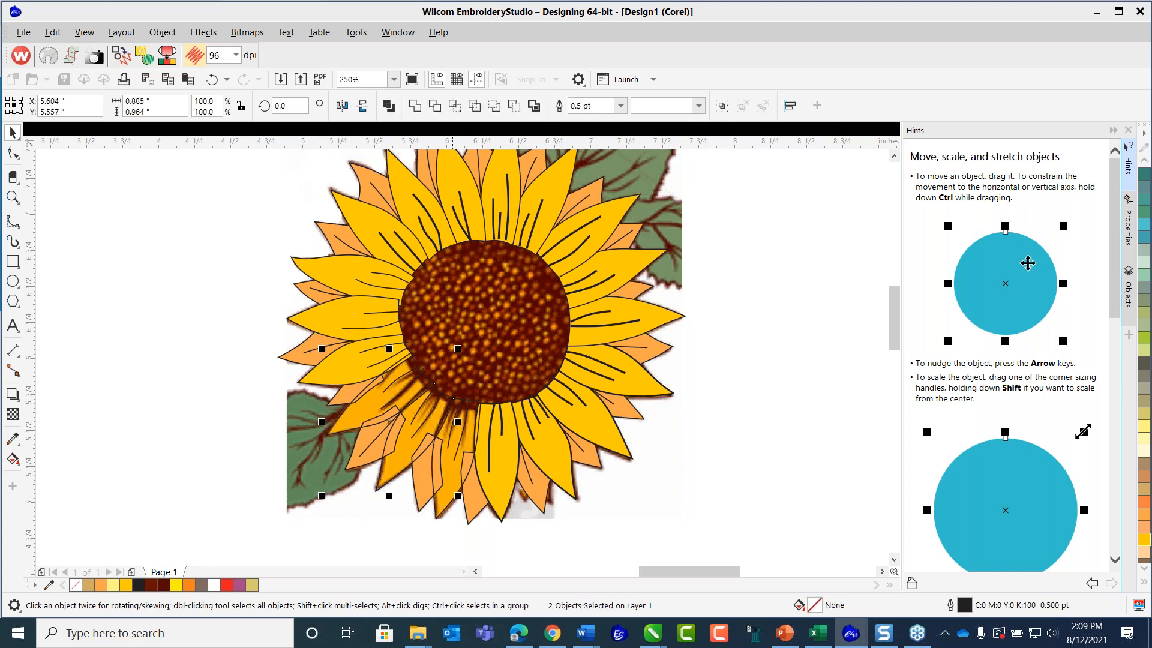
pyautogui.click(1144, 540)
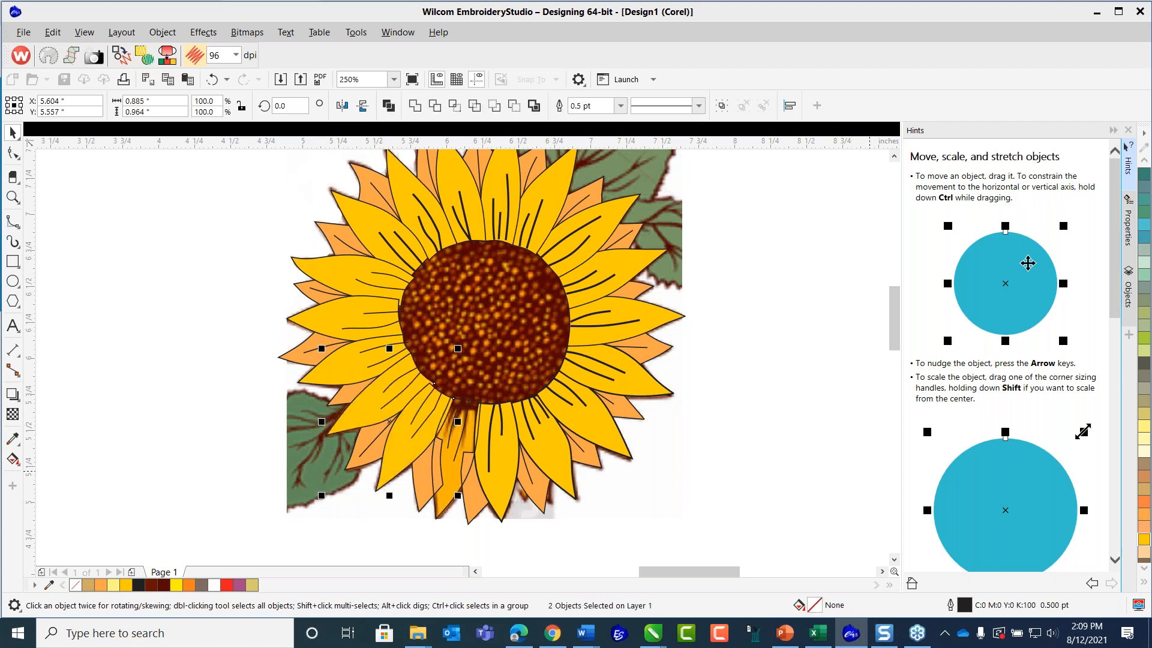
pyautogui.click(444, 481)
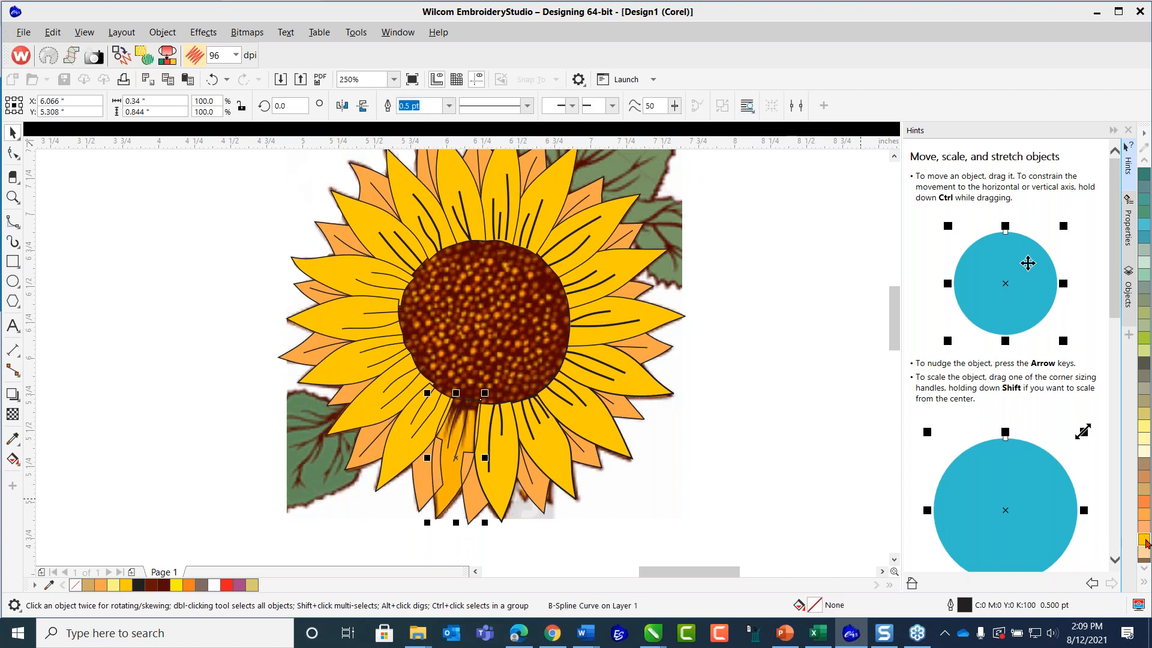
pyautogui.click(1146, 544)
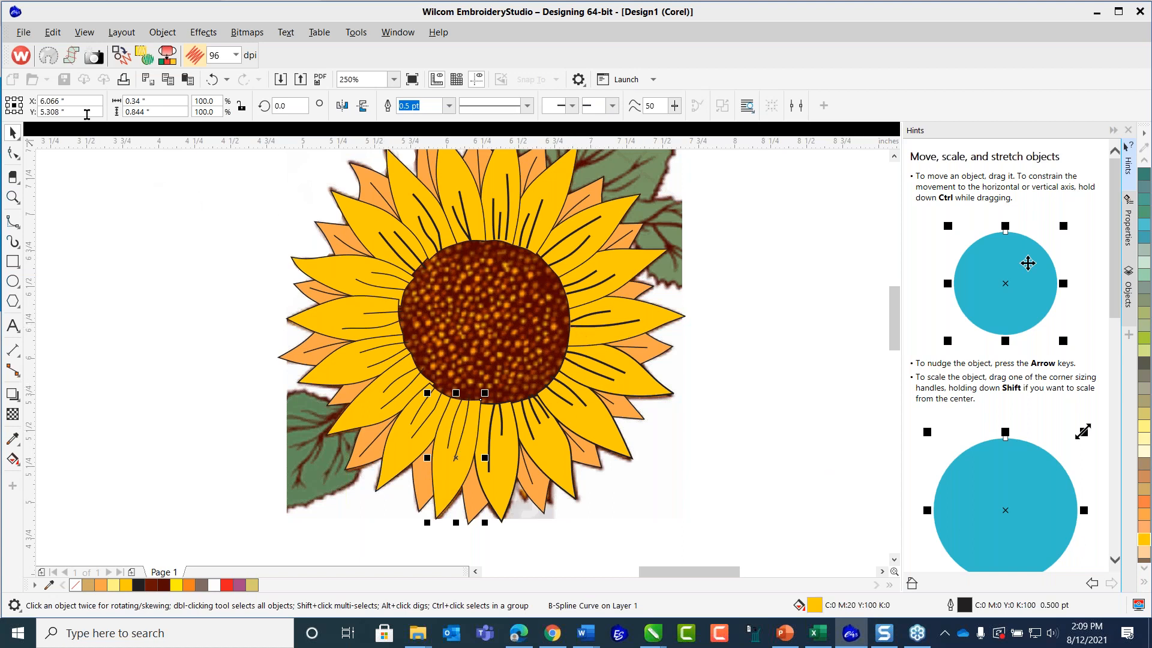
# Save the artwork in CDR format over the existing file Sunflower_Art2.cdr in the Page Graphics folder and clear the selection.
pyautogui.click(23, 33)
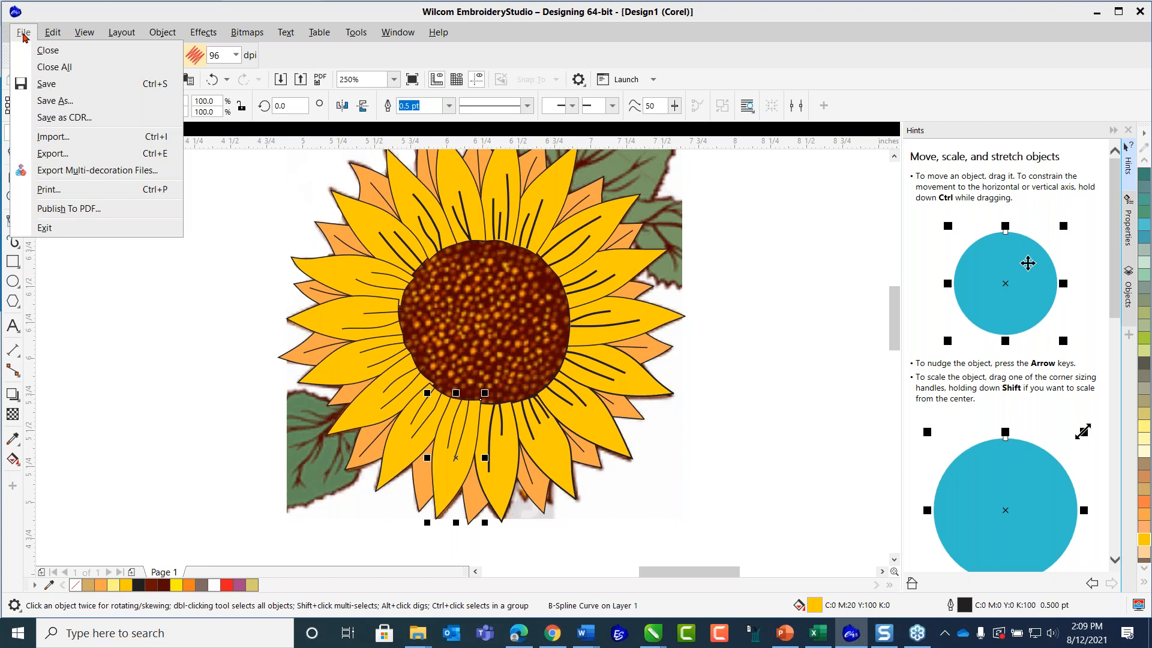
pyautogui.click(84, 118)
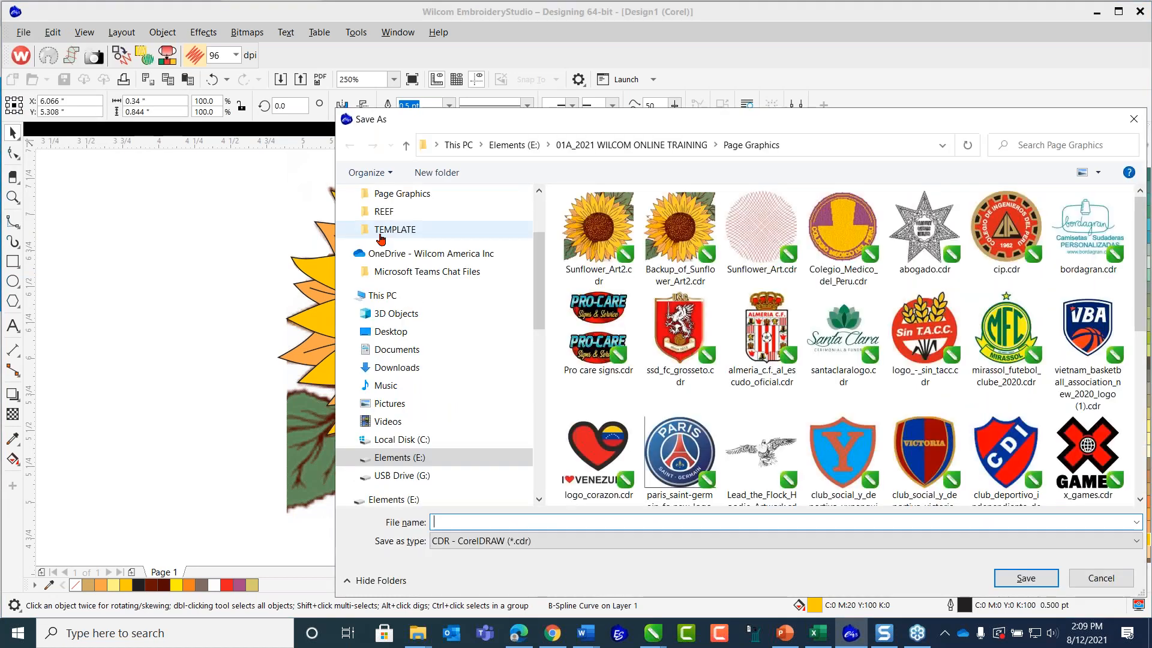
pyautogui.click(598, 231)
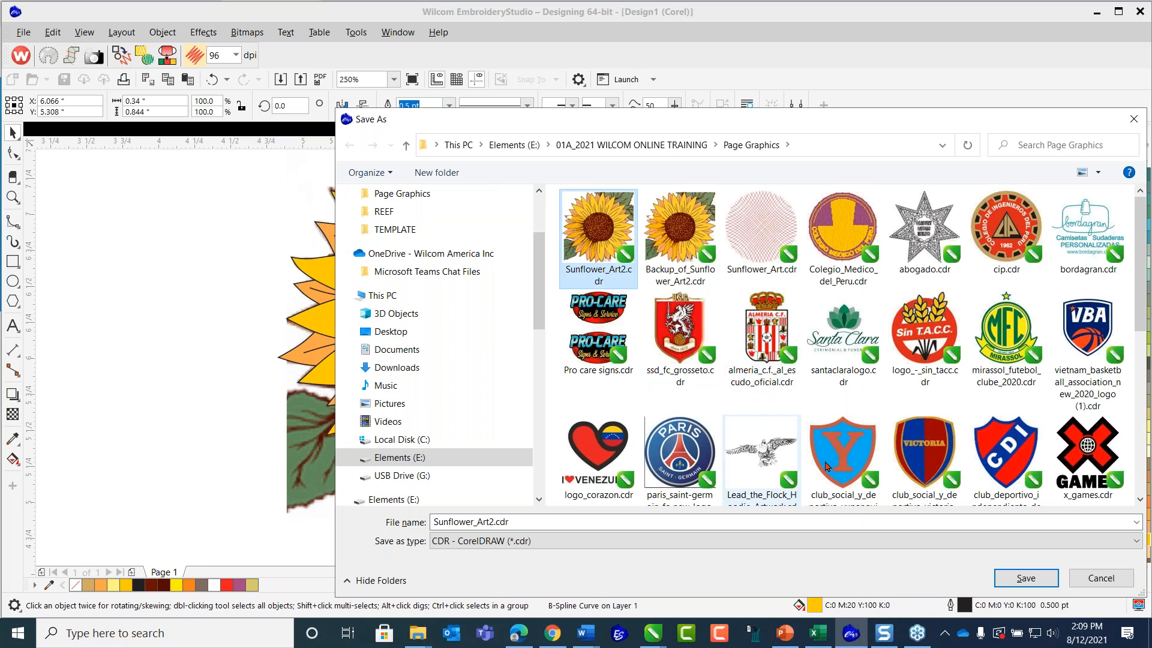
pyautogui.click(1026, 578)
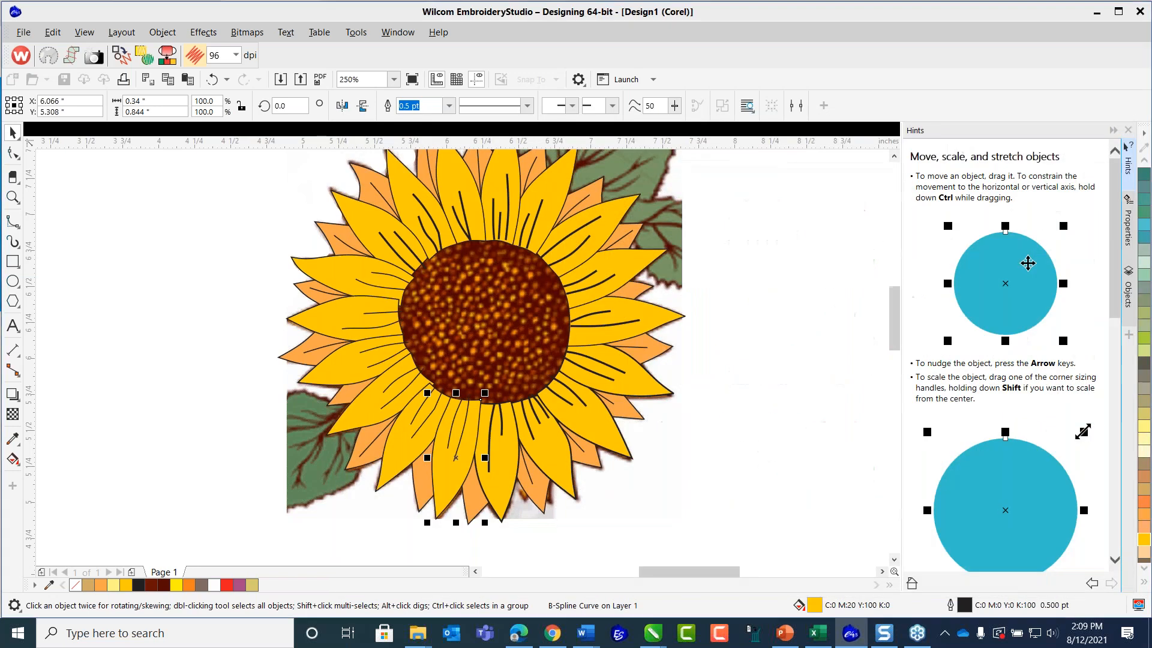
pyautogui.click(220, 290)
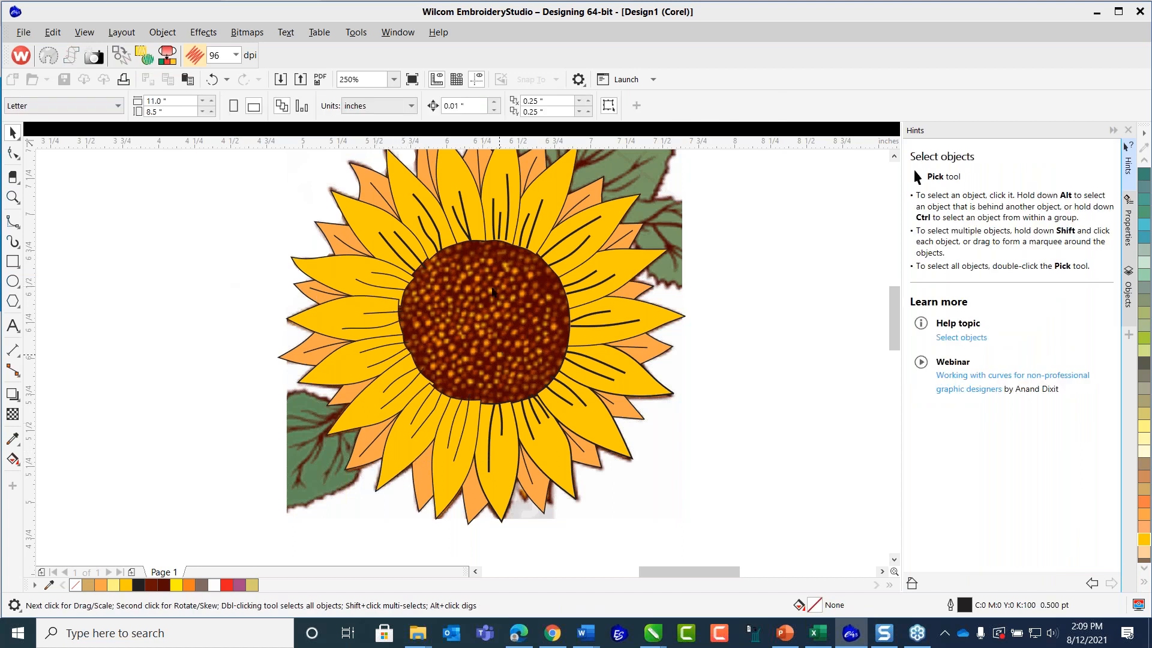
pyautogui.click(390, 279)
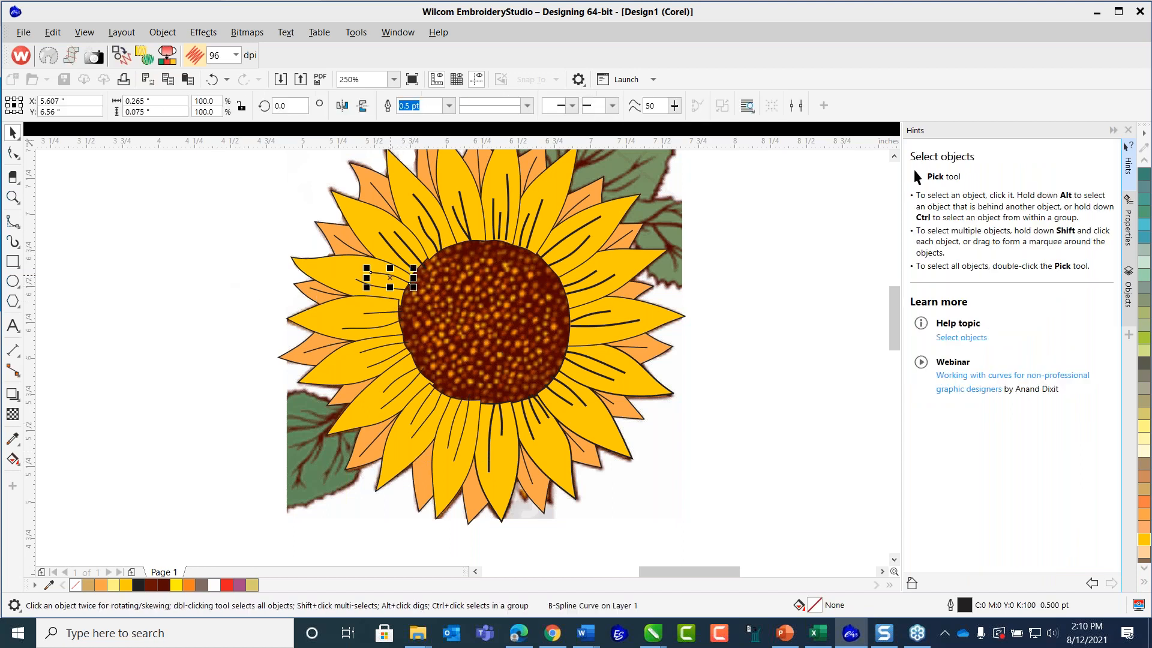
pyautogui.click(376, 286)
pyautogui.press('ctrl')
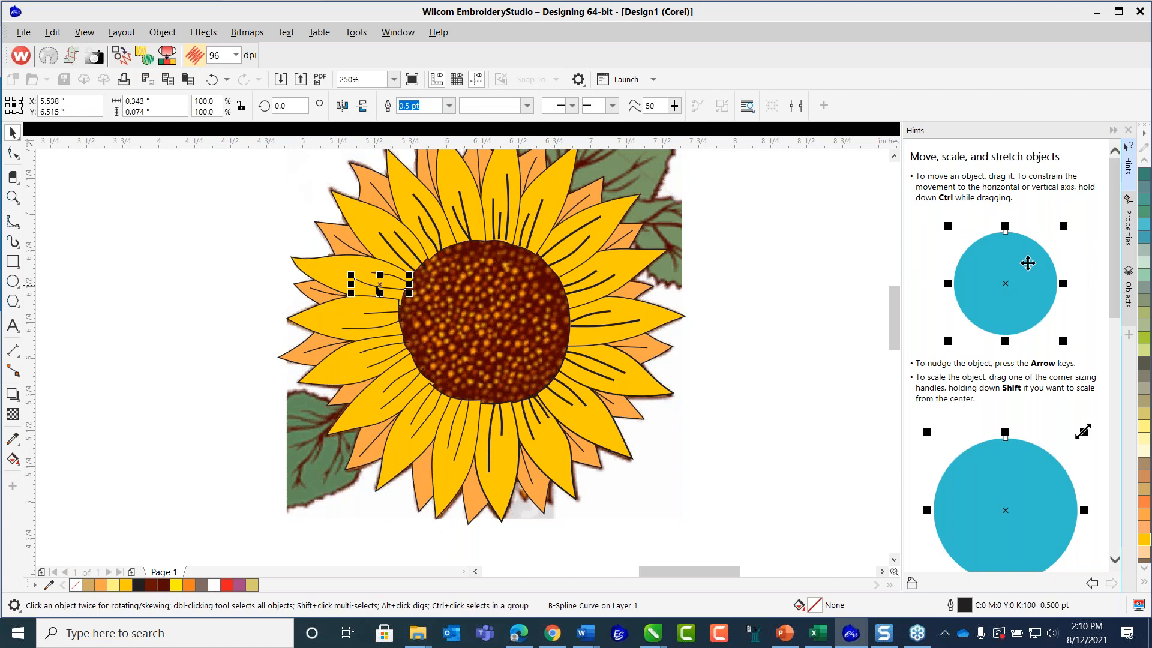
pyautogui.click(251, 266)
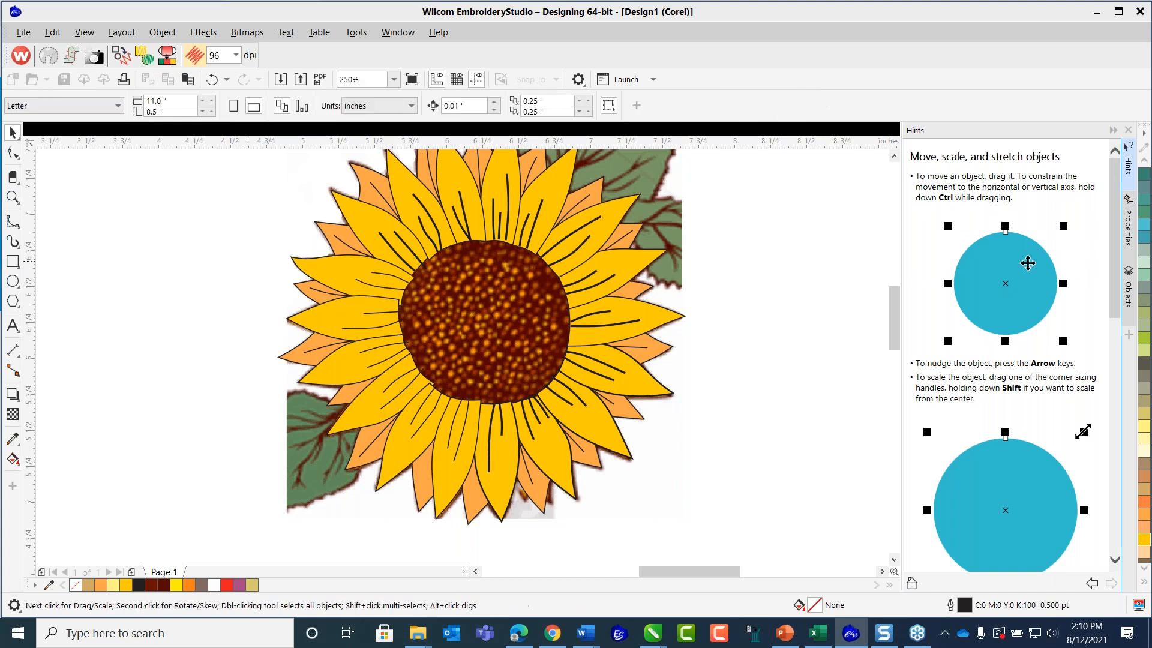
# Set the outline width of the thin vein lines on the left and lower-left yellow petals to 1.0 pt.
pyautogui.click(384, 277)
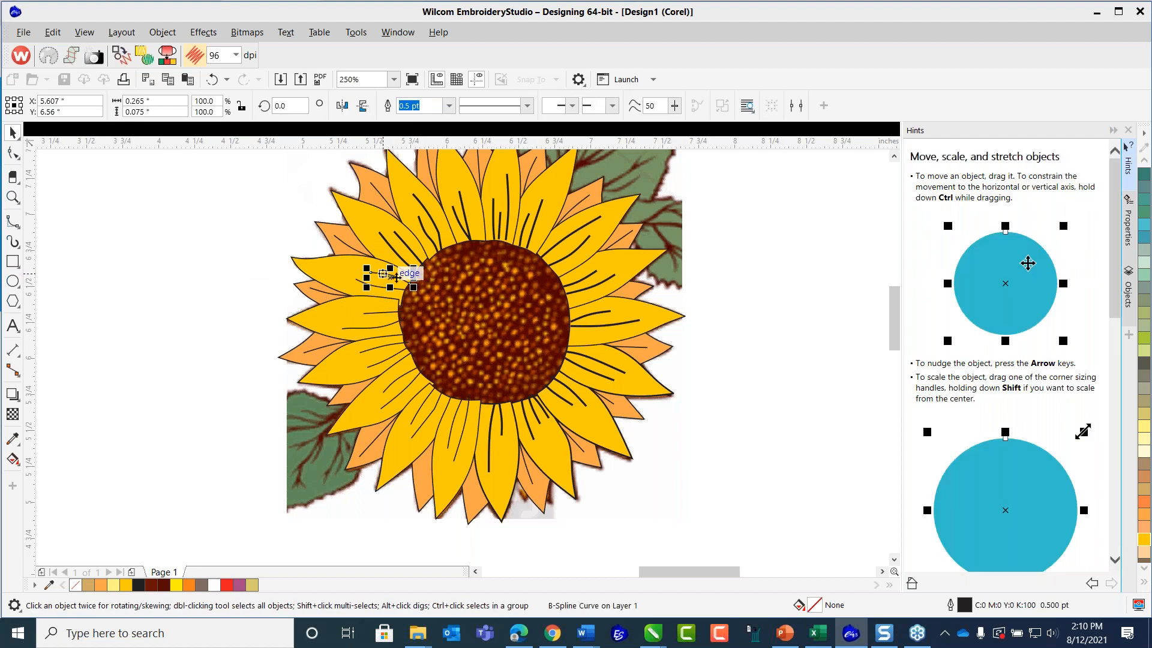
pyautogui.keyDown('shift'); pyautogui.click(359, 285); pyautogui.keyUp('shift')
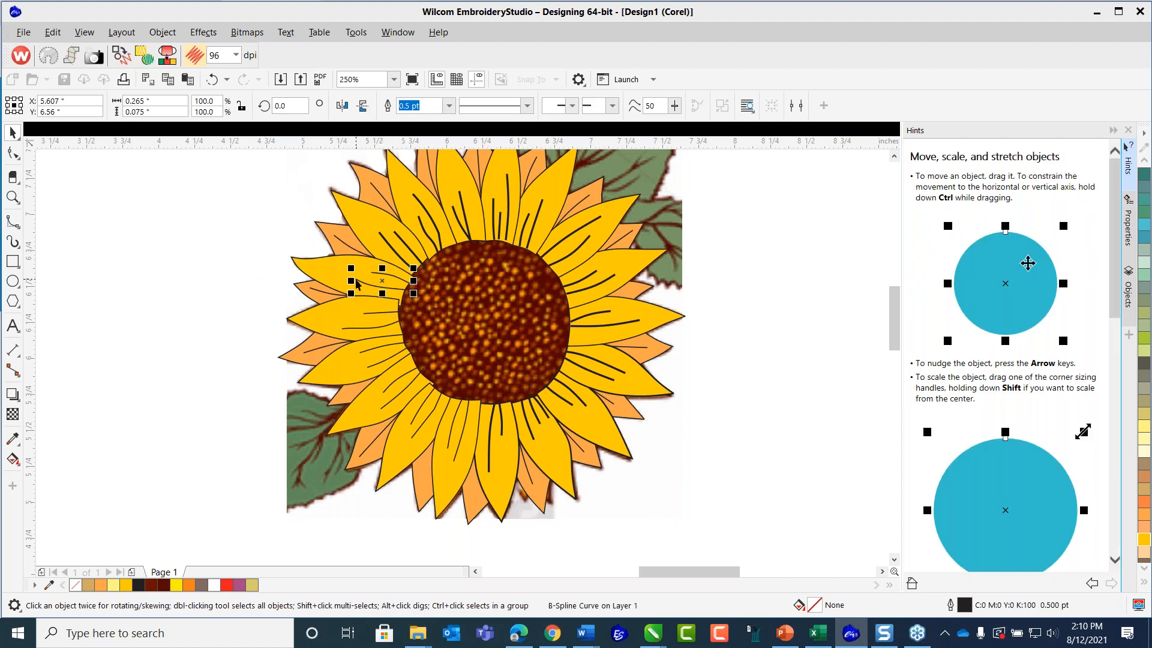
pyautogui.keyDown('shift'); pyautogui.click(367, 316); pyautogui.keyUp('shift')
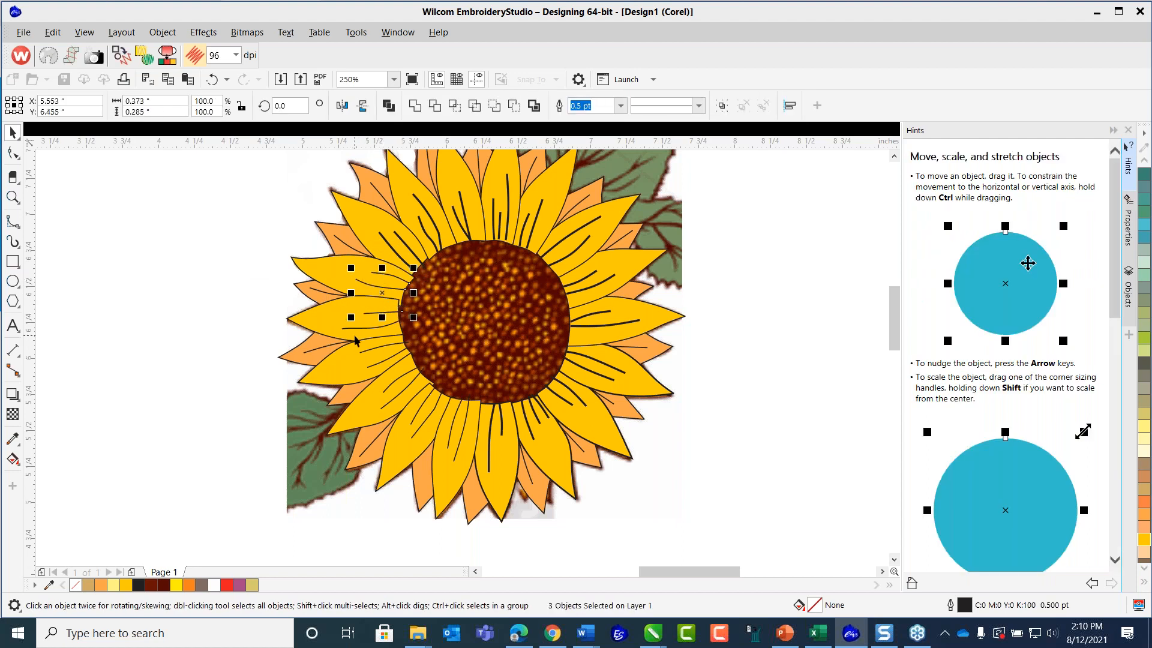
pyautogui.keyDown('shift'); pyautogui.click(377, 329); pyautogui.keyUp('shift')
pyautogui.keyDown('shift'); pyautogui.click(369, 360); pyautogui.keyUp('shift')
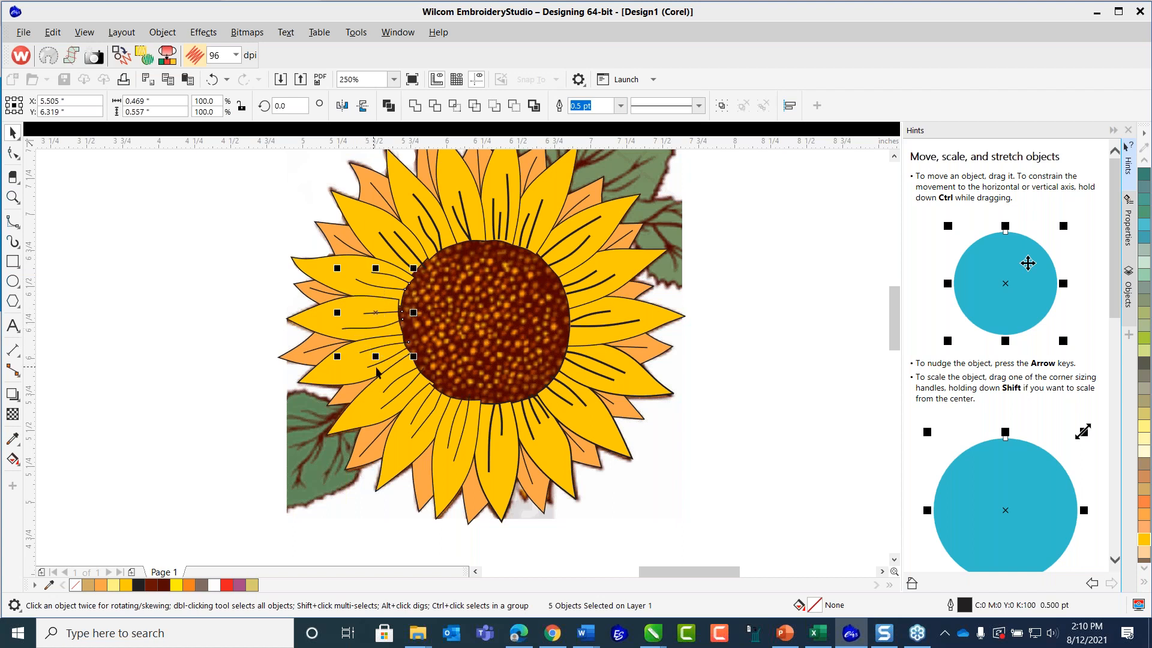
pyautogui.keyDown('shift'); pyautogui.click(377, 367); pyautogui.keyUp('shift')
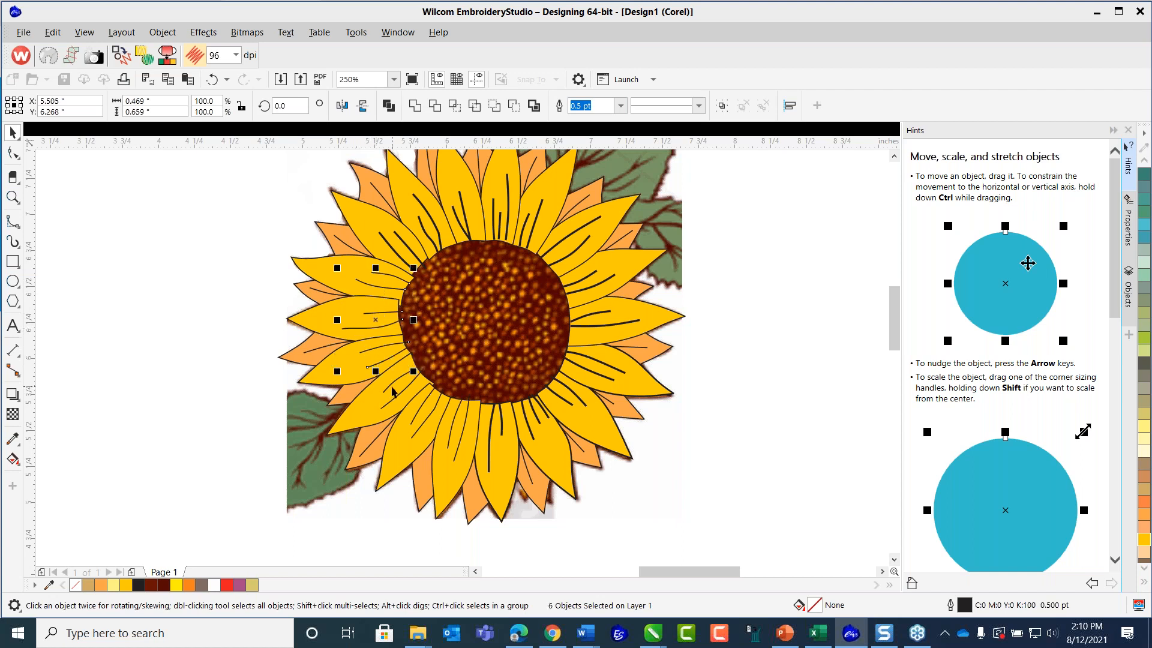
pyautogui.keyDown('shift'); pyautogui.click(393, 388); pyautogui.keyUp('shift')
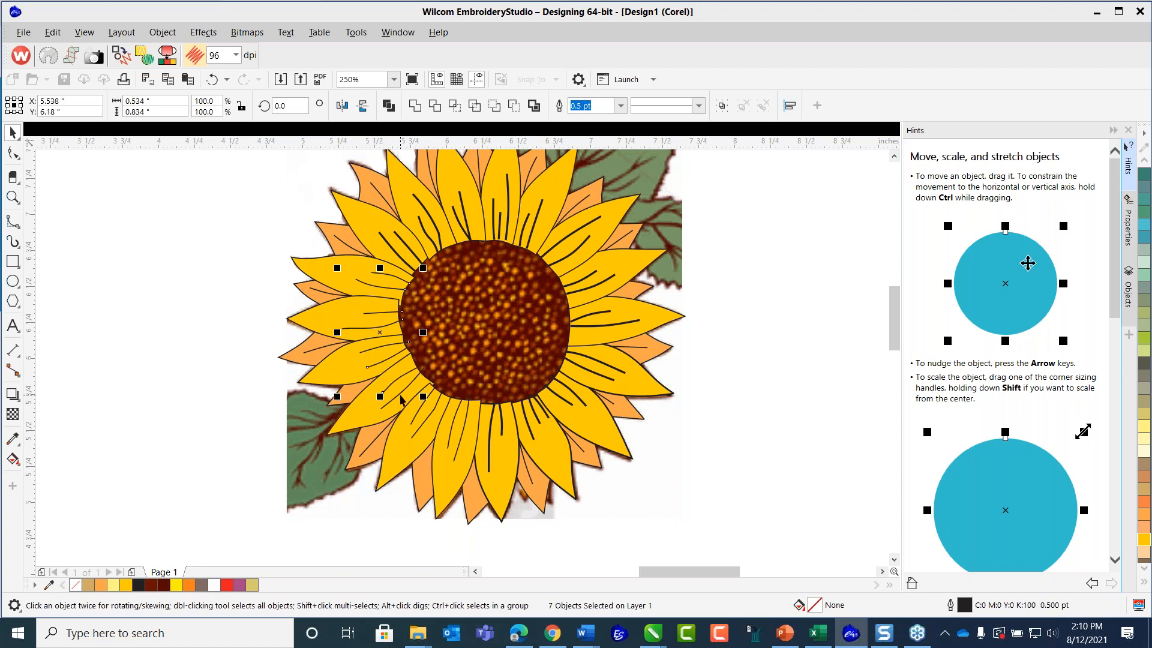
pyautogui.keyDown('shift'); pyautogui.click(400, 396); pyautogui.keyUp('shift')
pyautogui.keyDown('shift'); pyautogui.click(416, 418); pyautogui.keyUp('shift')
pyautogui.keyDown('shift'); pyautogui.click(431, 419); pyautogui.keyUp('shift')
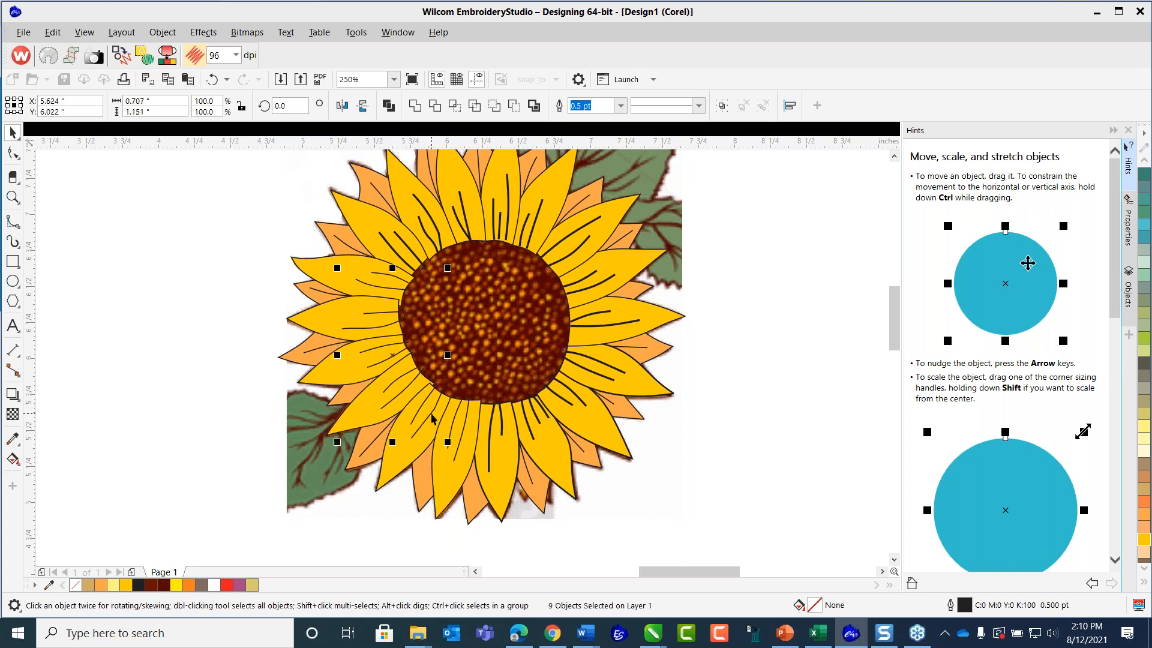
pyautogui.keyDown('shift'); pyautogui.click(452, 424); pyautogui.keyUp('shift')
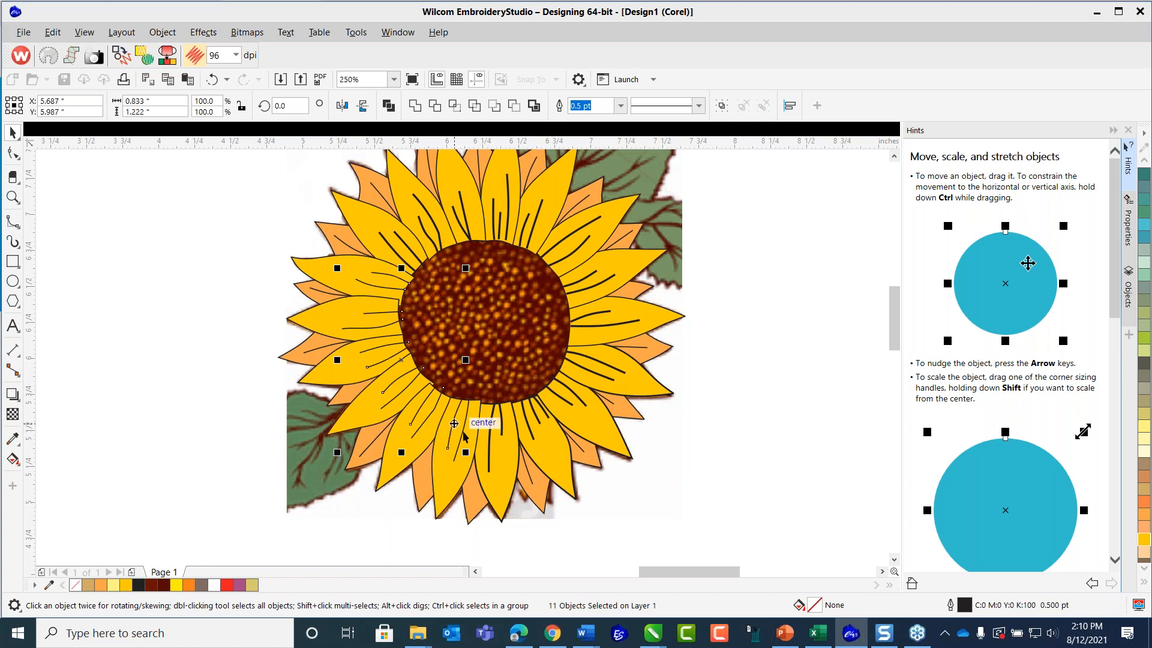
pyautogui.keyDown('shift'); pyautogui.click(464, 426); pyautogui.keyUp('shift')
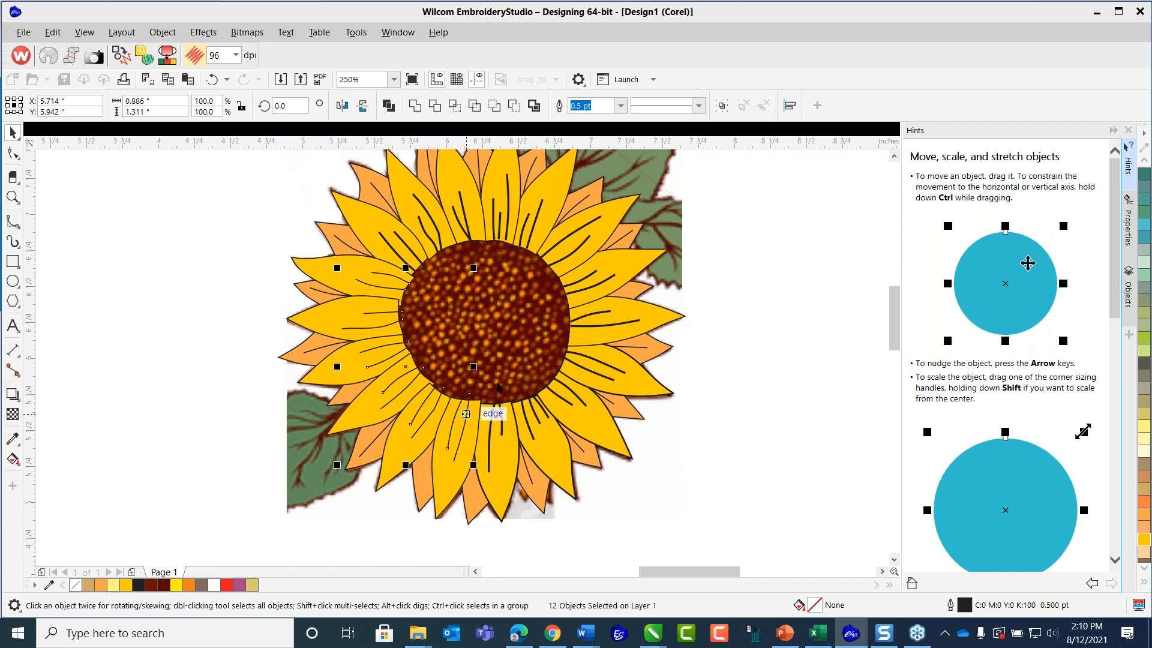
pyautogui.click(621, 107)
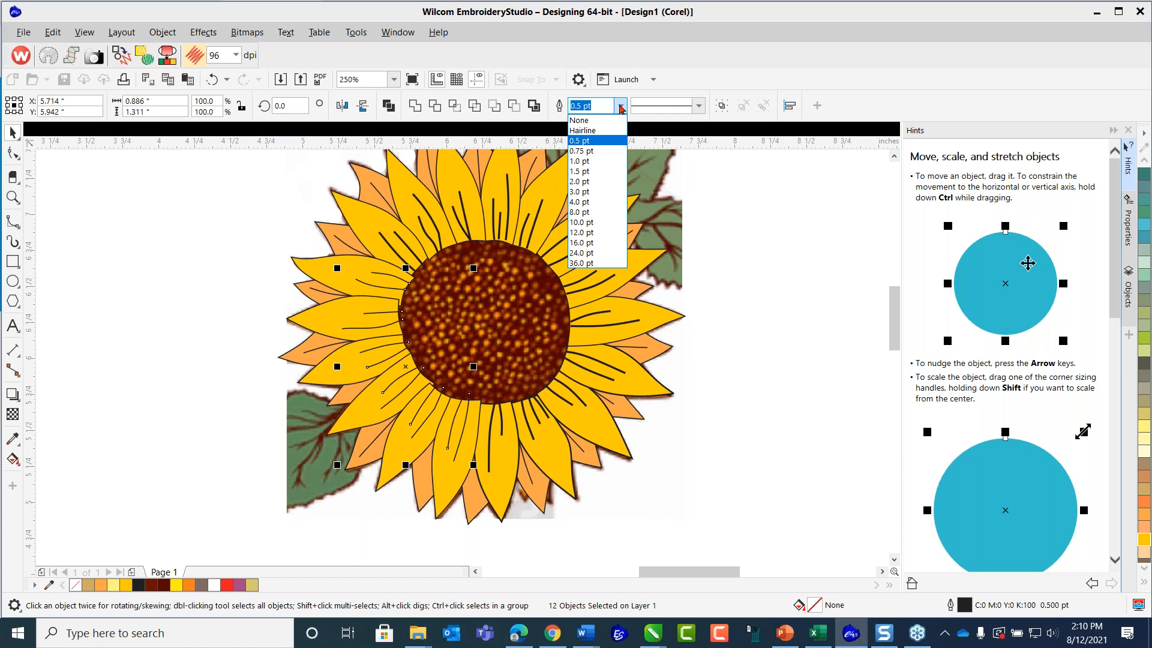
pyautogui.click(591, 162)
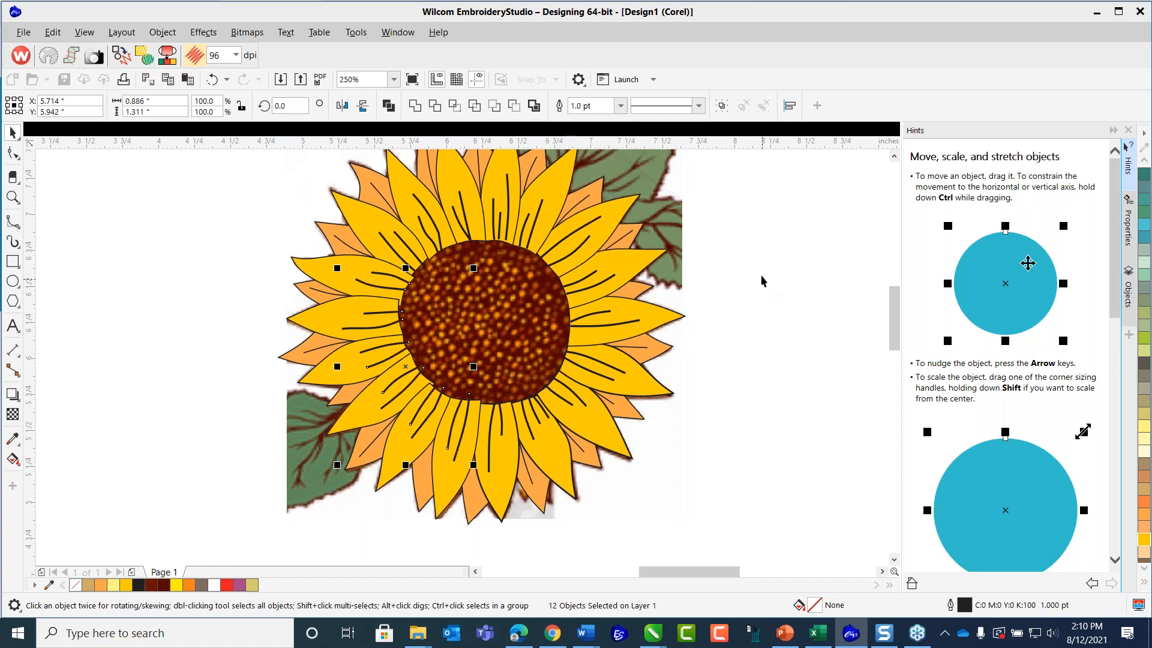
pyautogui.click(755, 257)
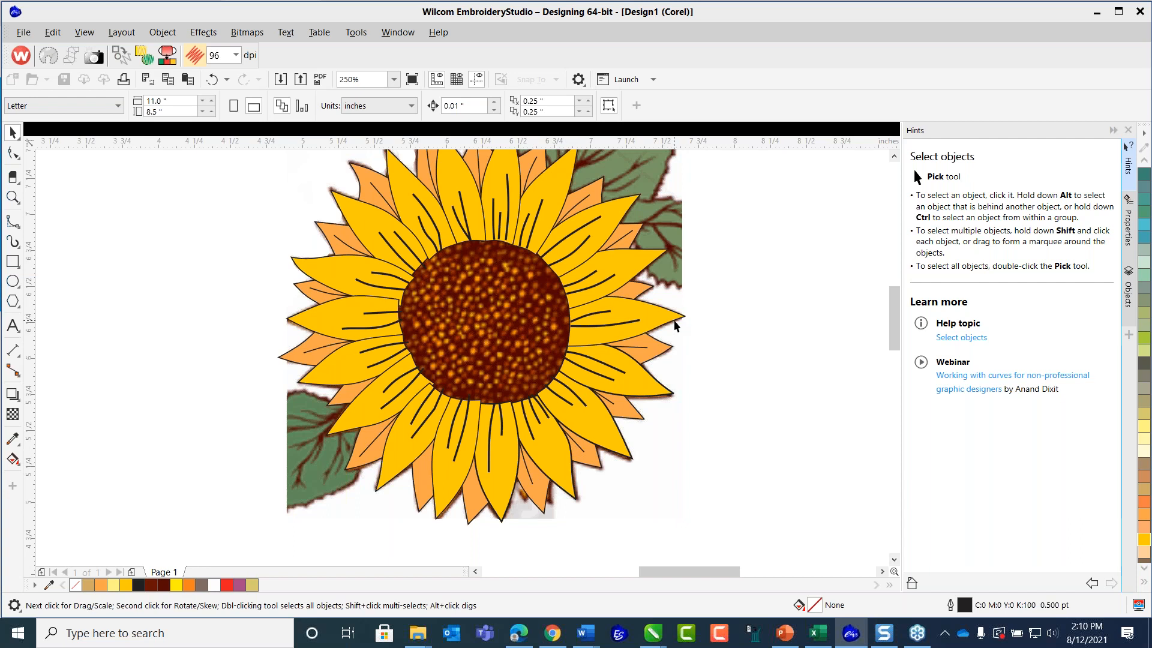
# Set the outline width of the large yellow petal pointing straight right and the large petal just above it to 0.75 pt.
pyautogui.click(673, 320)
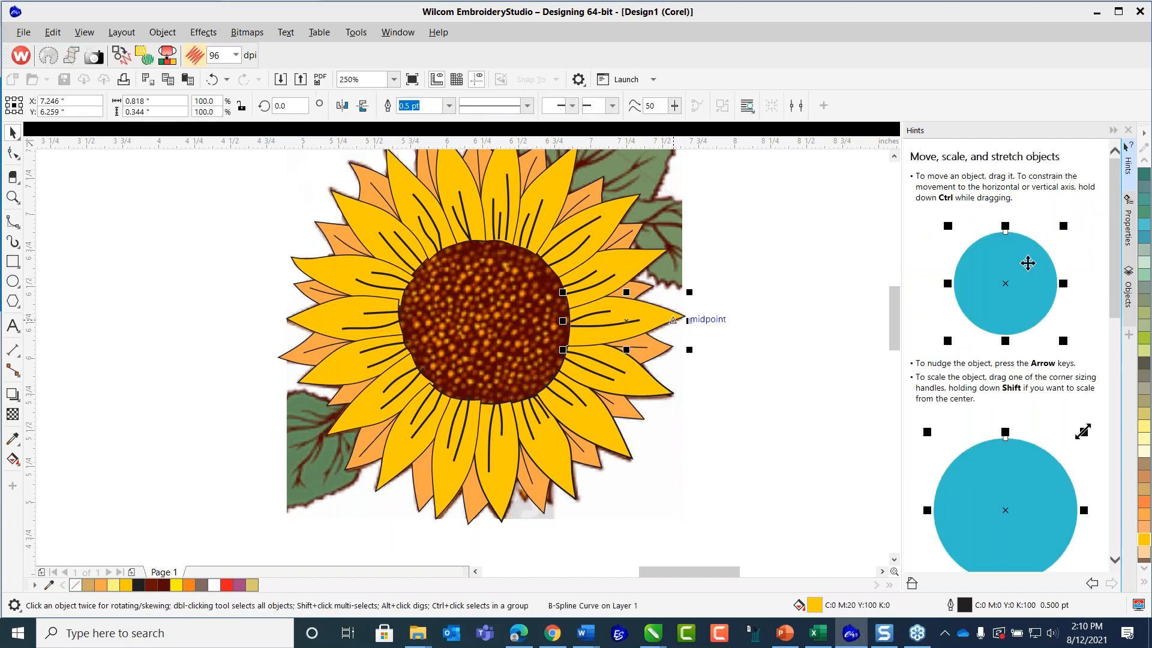
pyautogui.keyDown('shift'); pyautogui.click(657, 266); pyautogui.keyUp('shift')
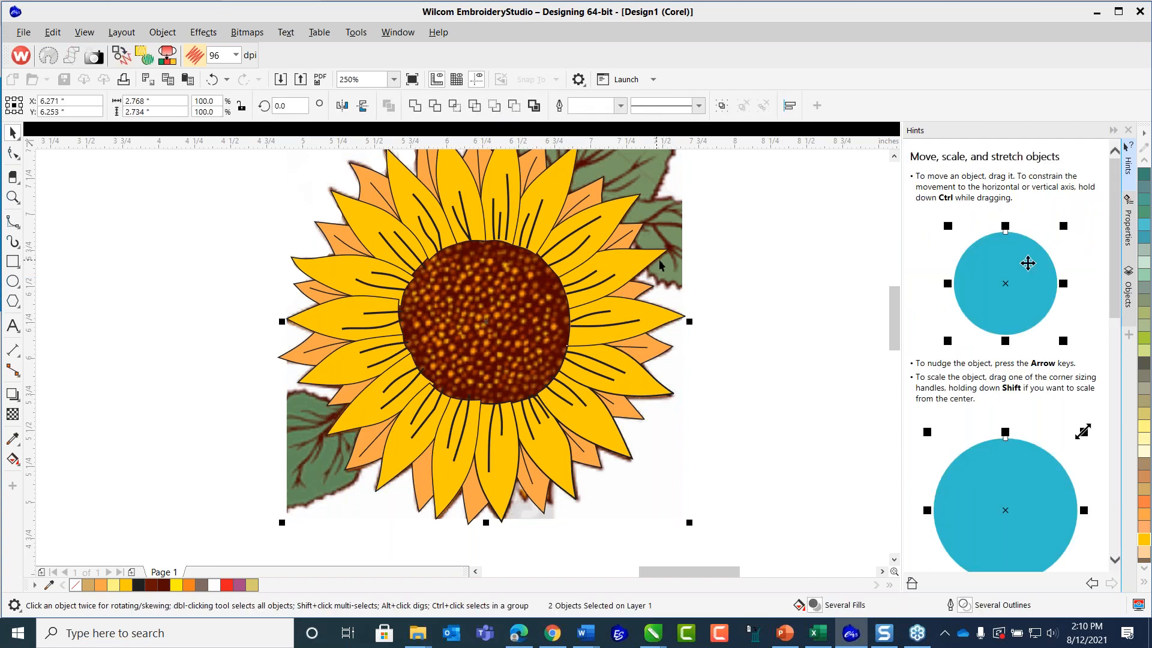
pyautogui.click(678, 318)
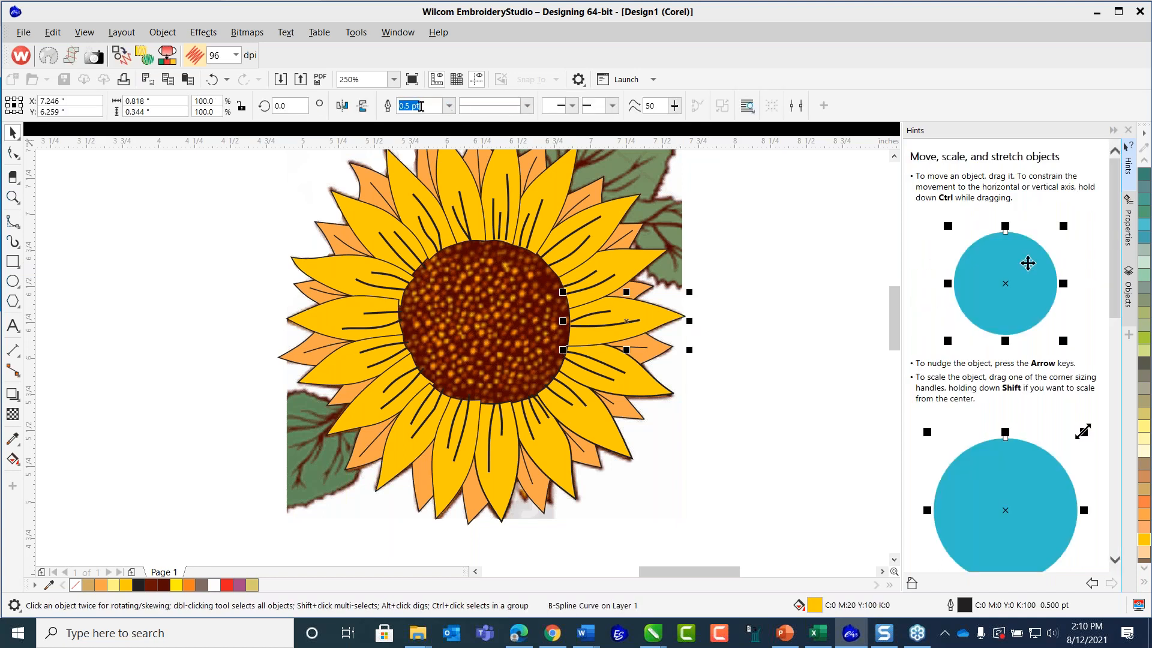
pyautogui.click(449, 106)
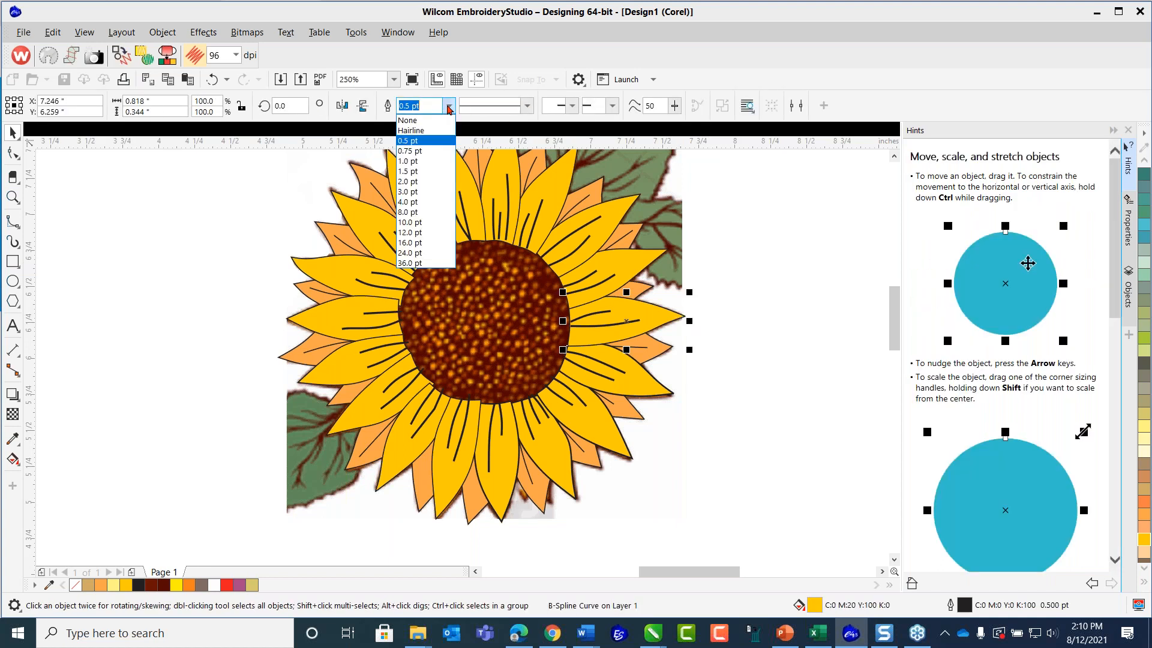
pyautogui.click(420, 152)
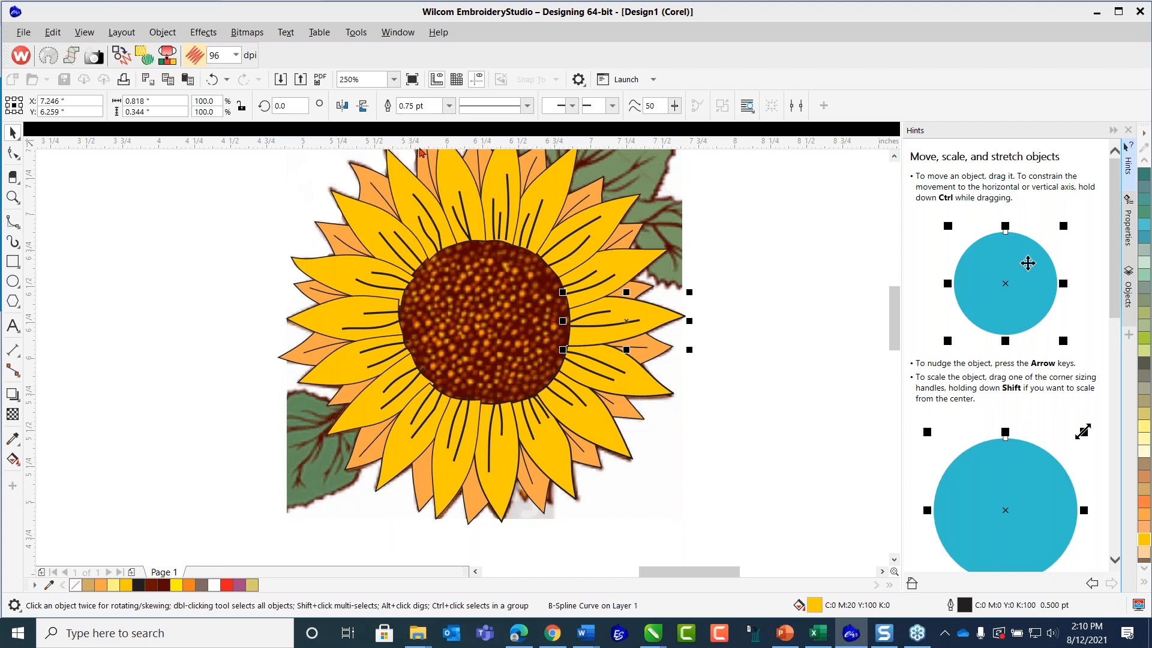
pyautogui.click(642, 276)
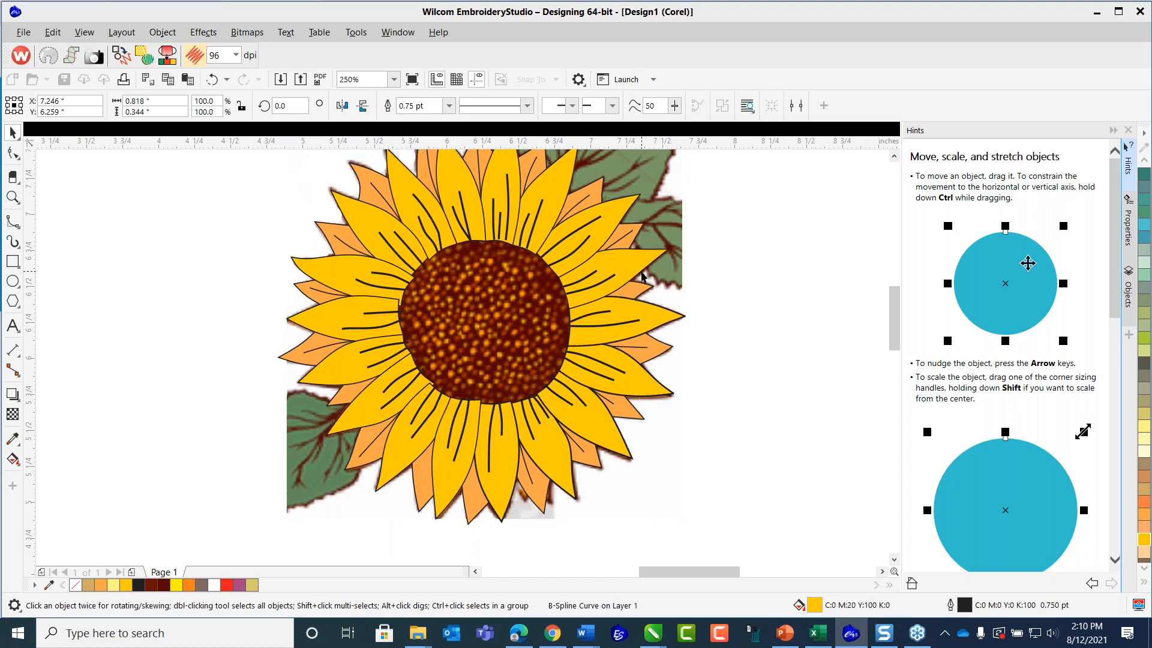
pyautogui.click(449, 105)
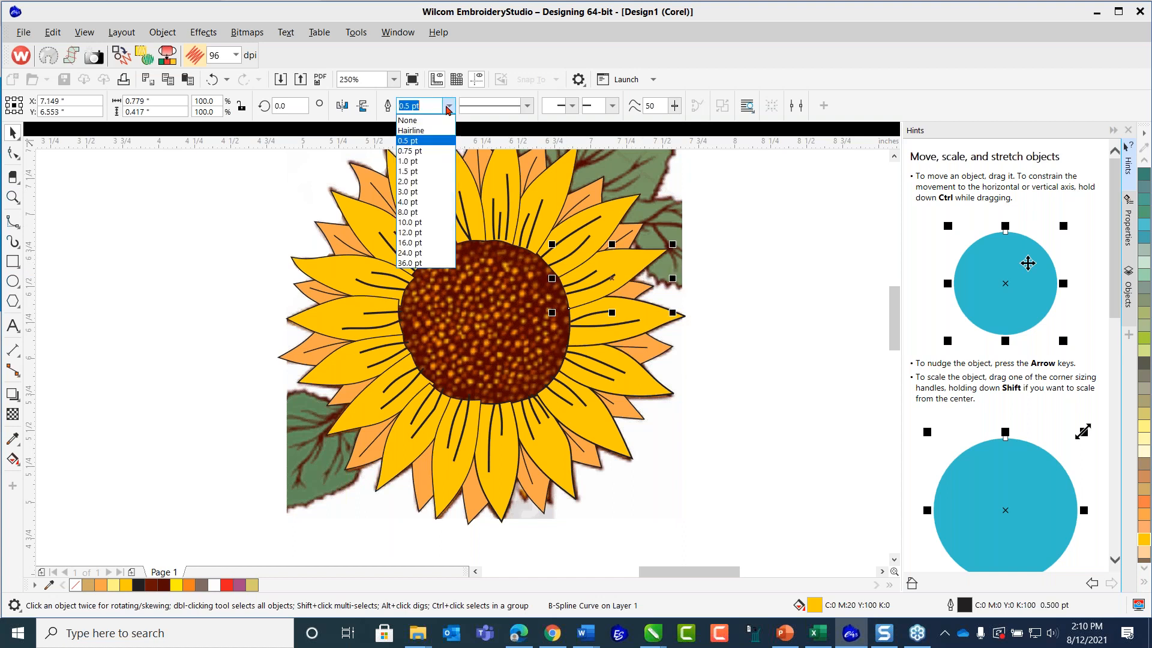
pyautogui.click(420, 151)
# Set the outline width of the next two large yellow petals toward the sunflower's upper right to 0.75 pt and clear the selection.
pyautogui.click(628, 216)
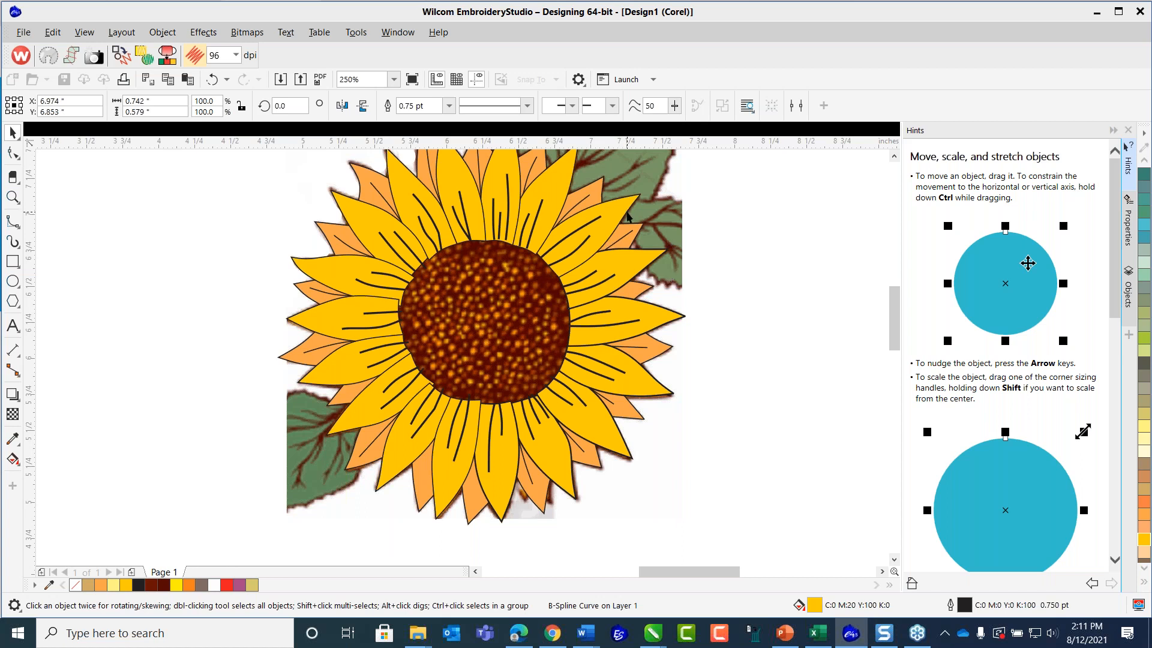
pyautogui.click(450, 107)
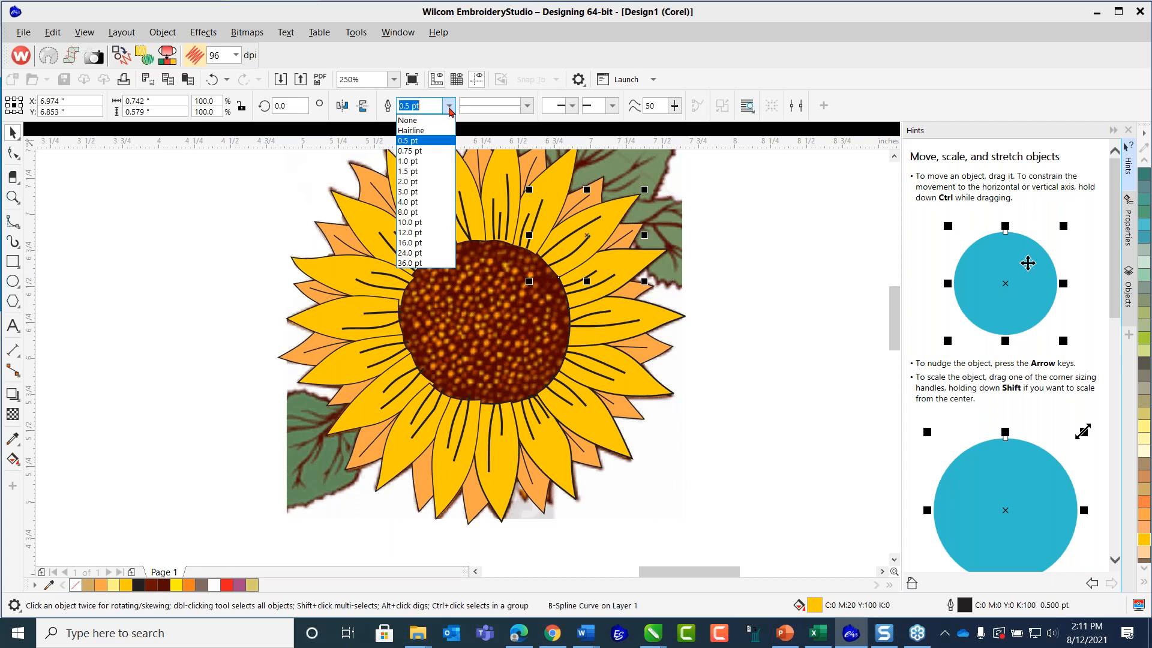
pyautogui.click(422, 151)
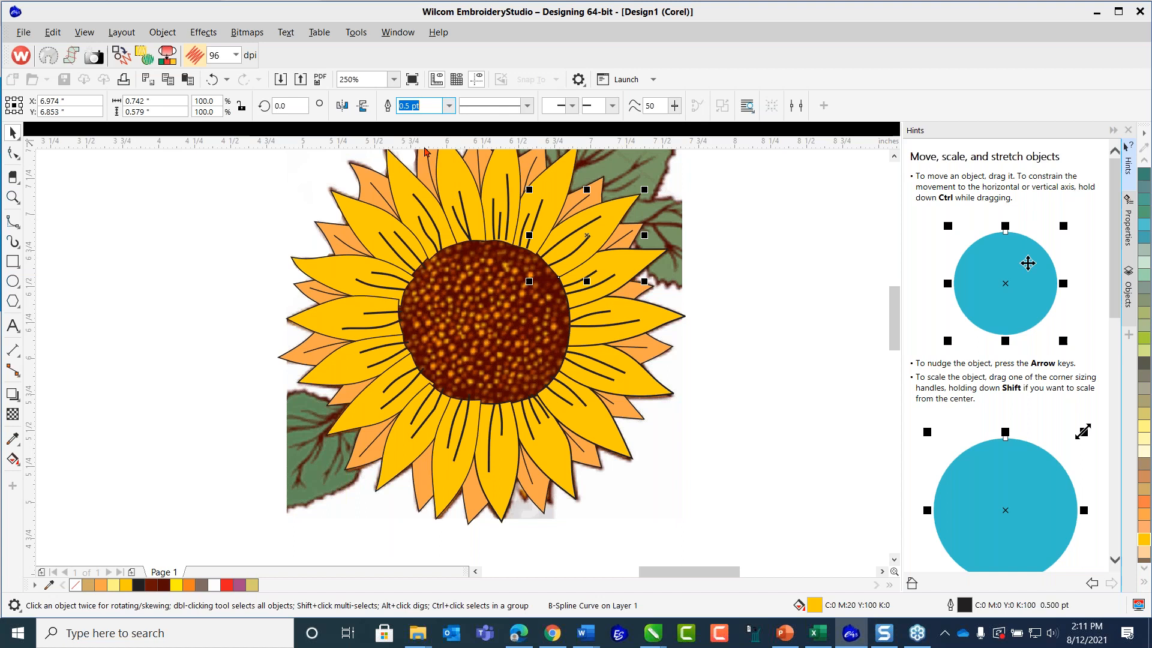
pyautogui.click(569, 195)
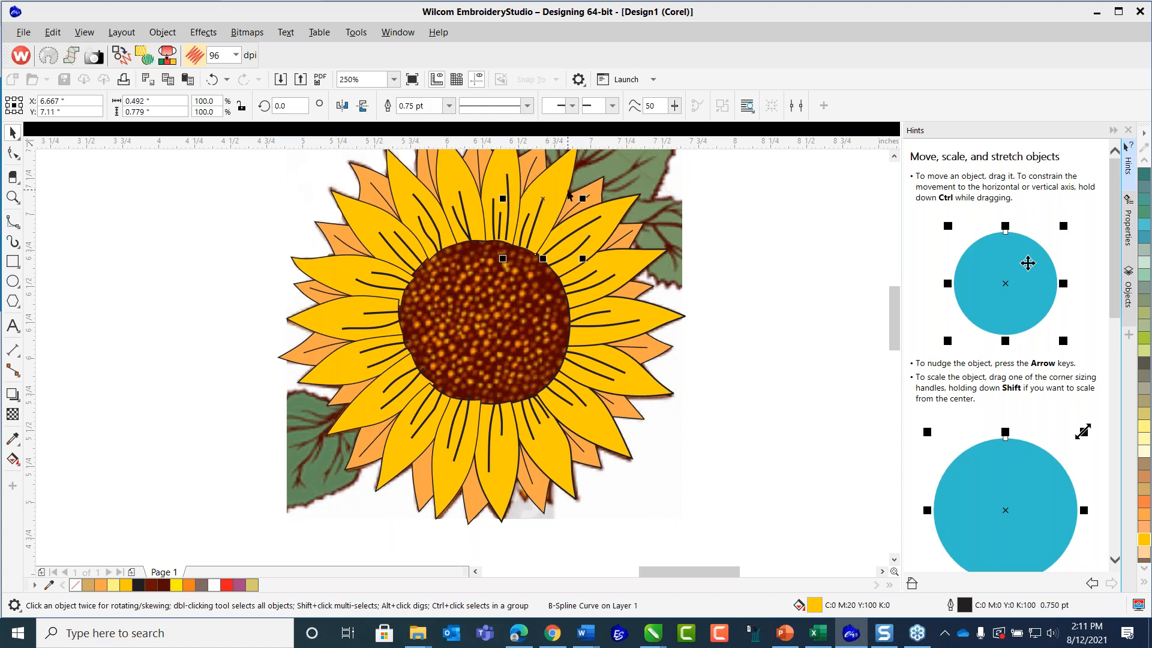
pyautogui.click(449, 107)
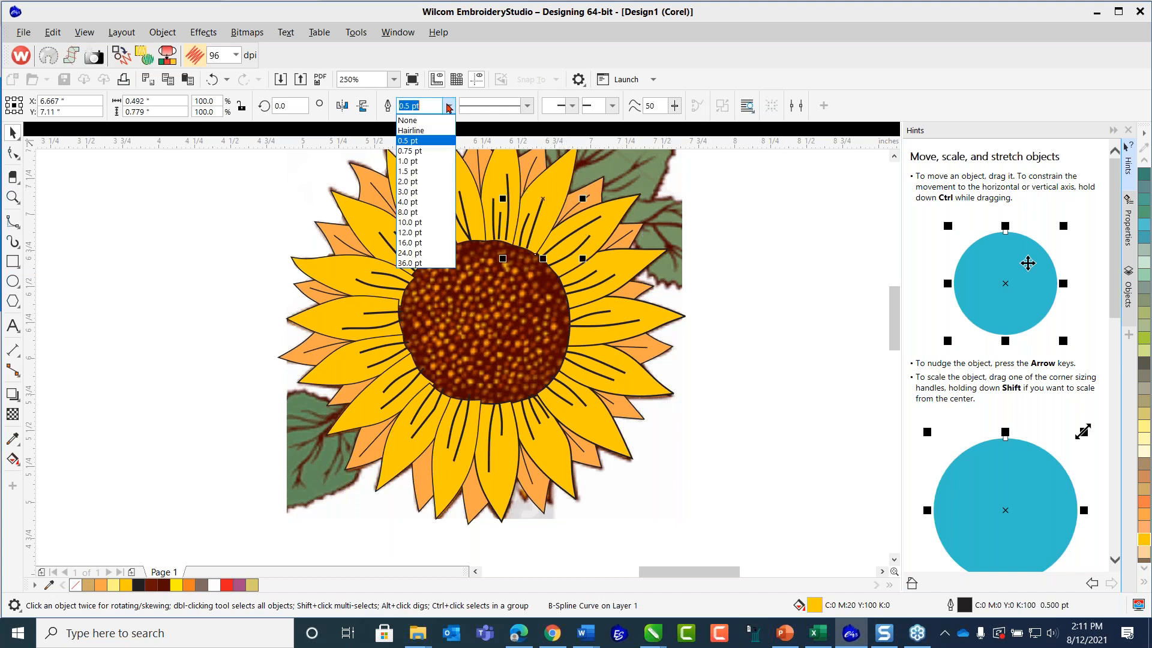
pyautogui.click(422, 151)
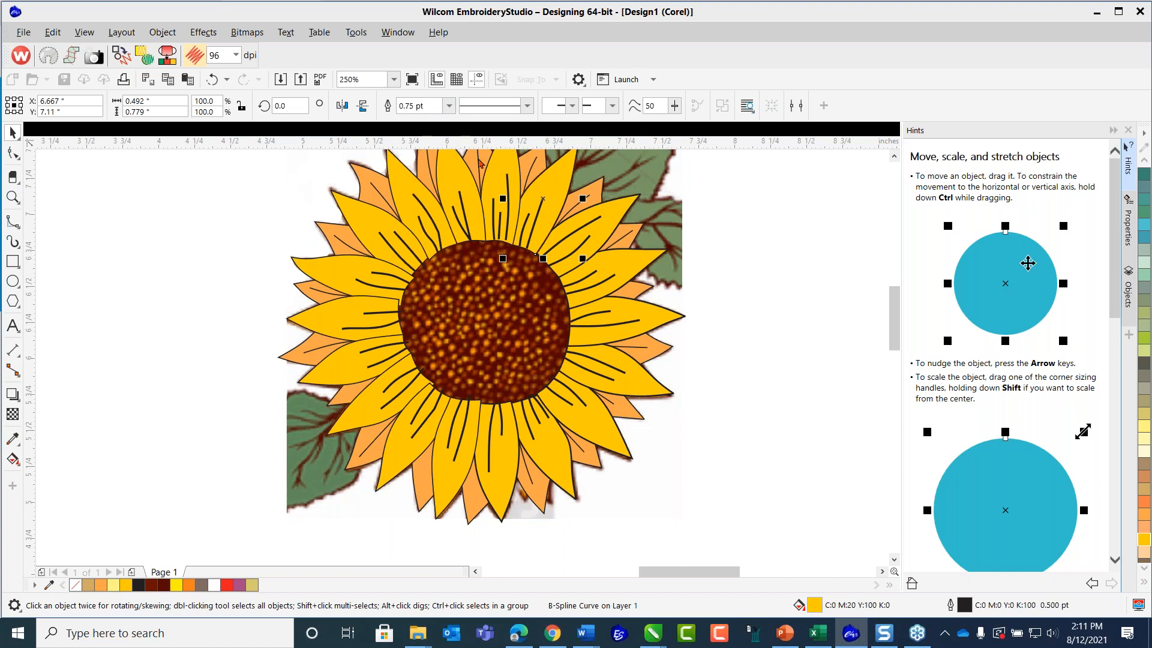
pyautogui.click(895, 157)
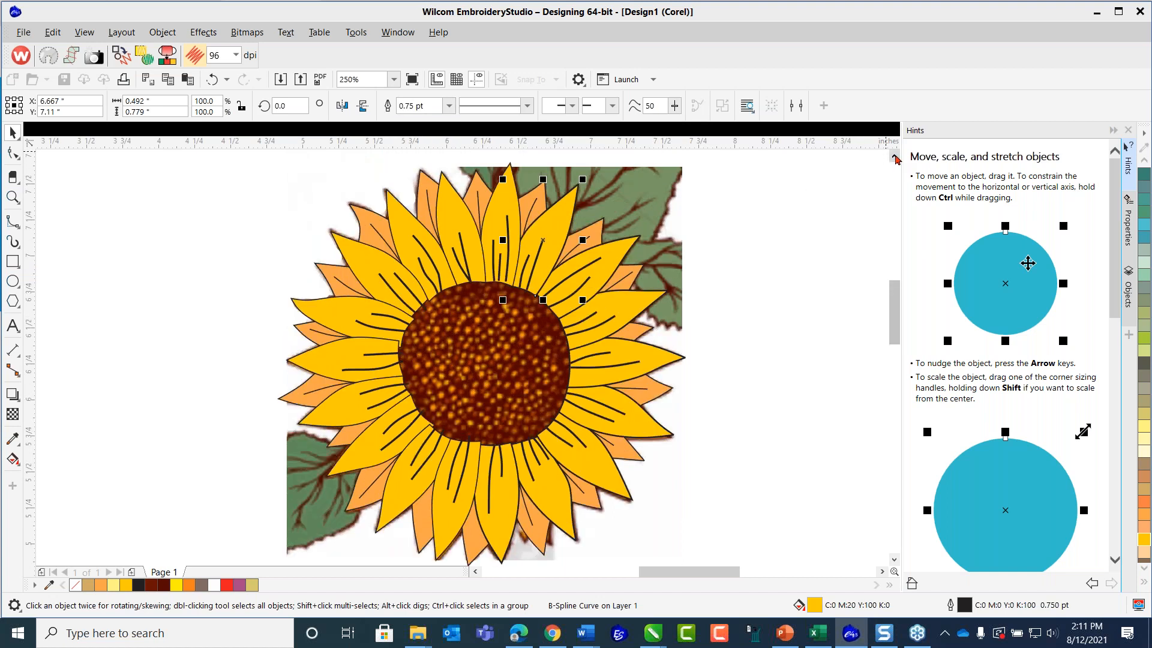
pyautogui.click(773, 206)
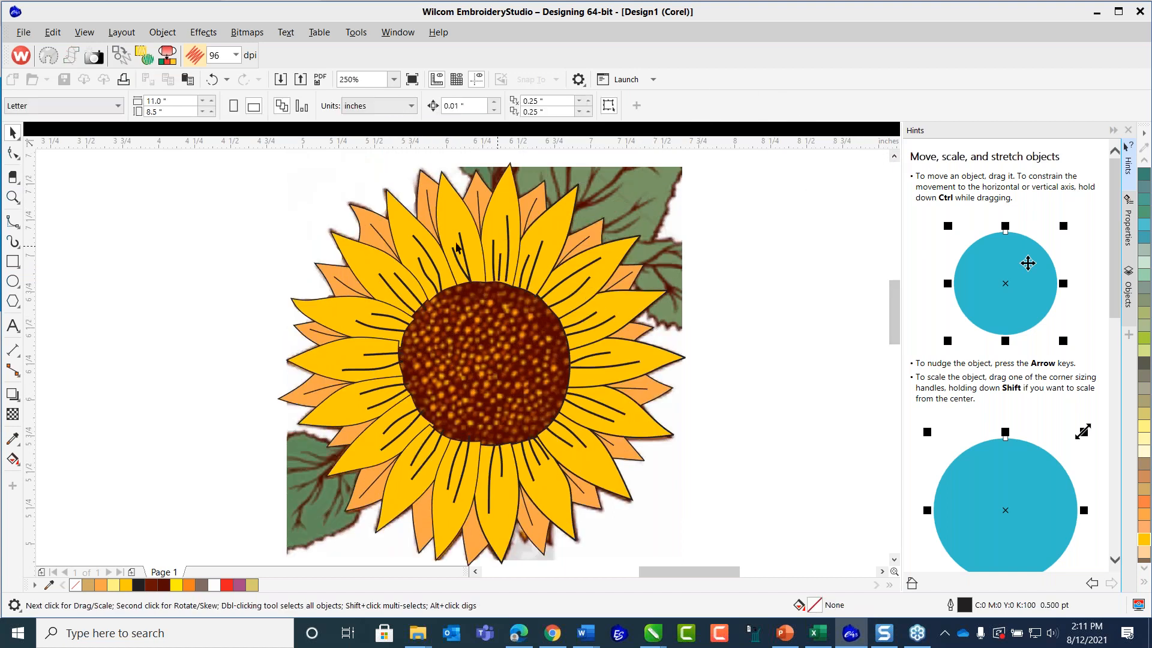
# Set the outline width of the three large yellow petals at the sunflower's upper left to 0.75 pt together and clear the selection.
pyautogui.click(451, 186)
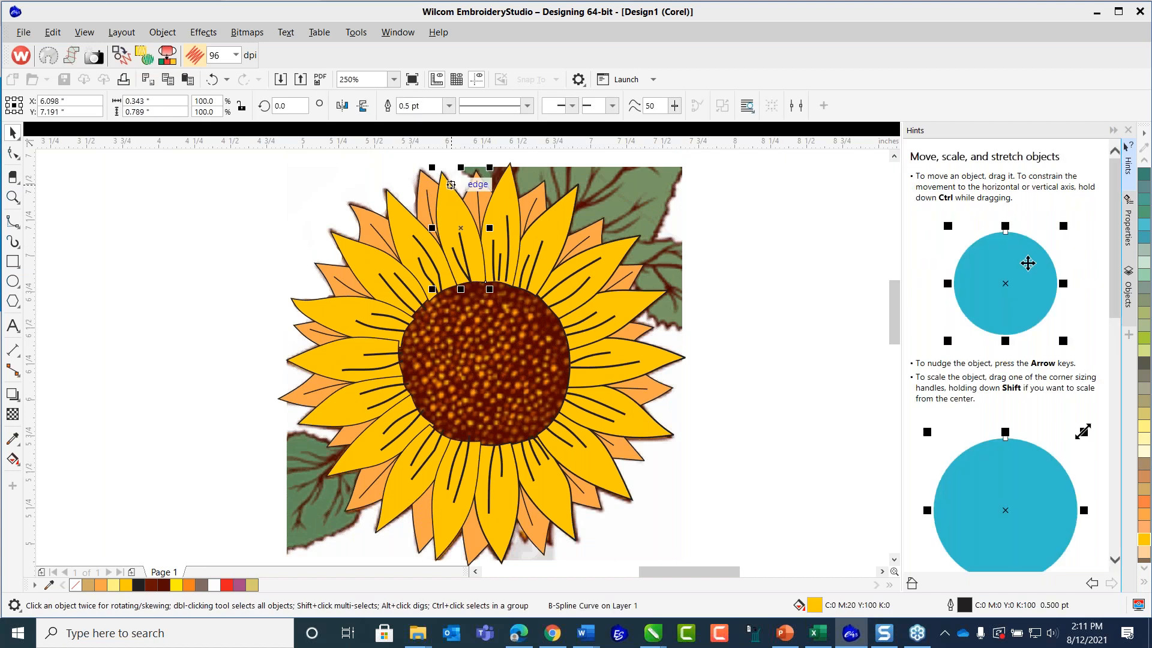
pyautogui.keyDown('shift'); pyautogui.click(401, 206); pyautogui.keyUp('shift')
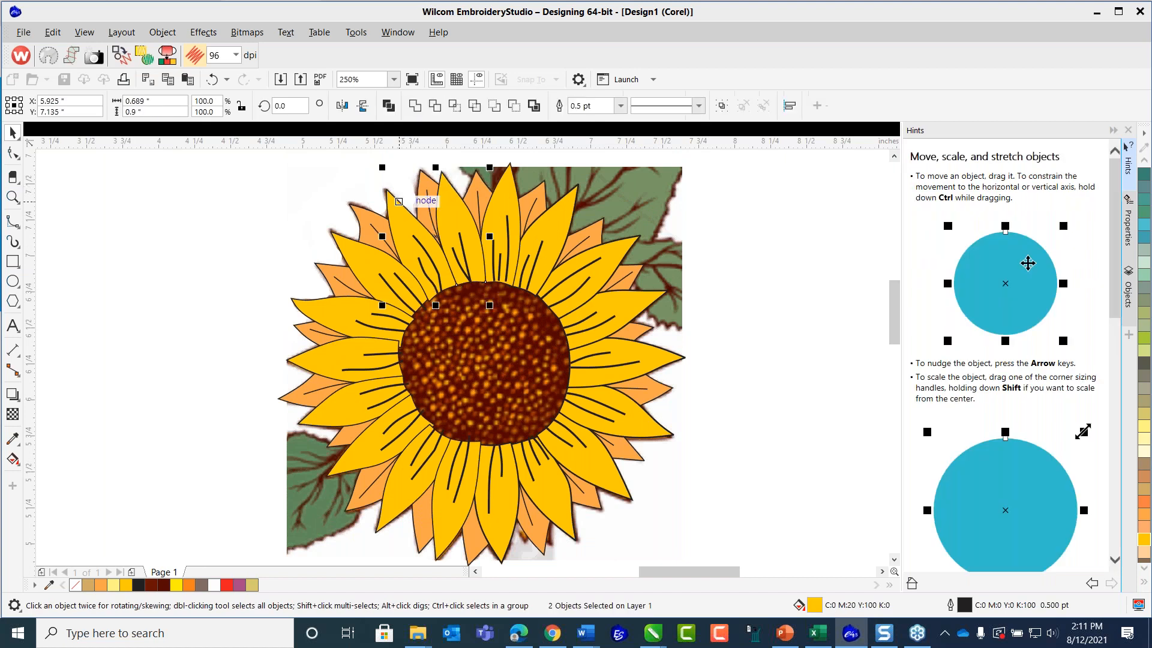
pyautogui.keyDown('shift'); pyautogui.click(348, 243); pyautogui.keyUp('shift')
pyautogui.click(620, 106)
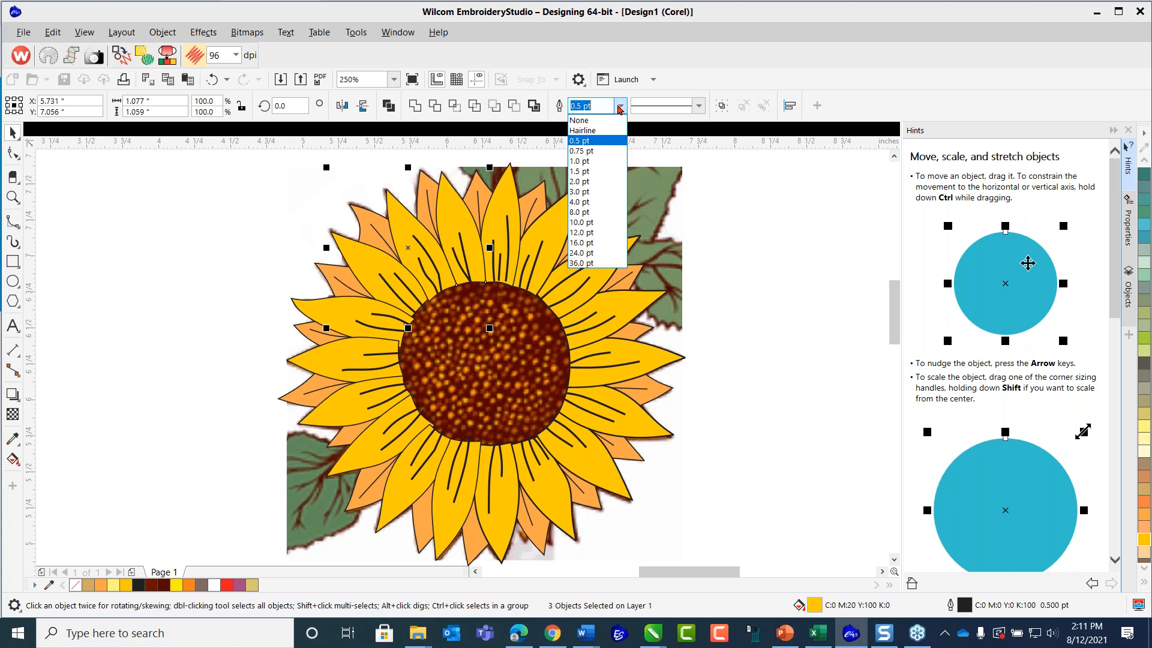
pyautogui.click(573, 150)
pyautogui.click(262, 311)
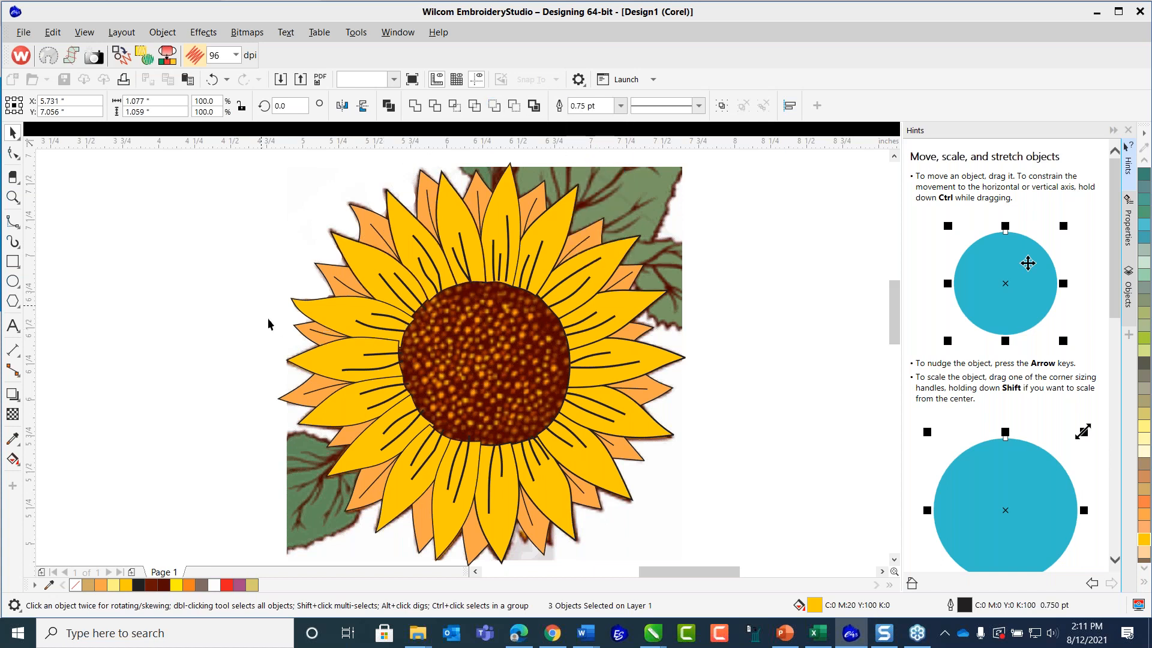
# Select the three large yellow petals along the sunflower's left side together and set their outline width to 0.75 pt.
pyautogui.click(304, 304)
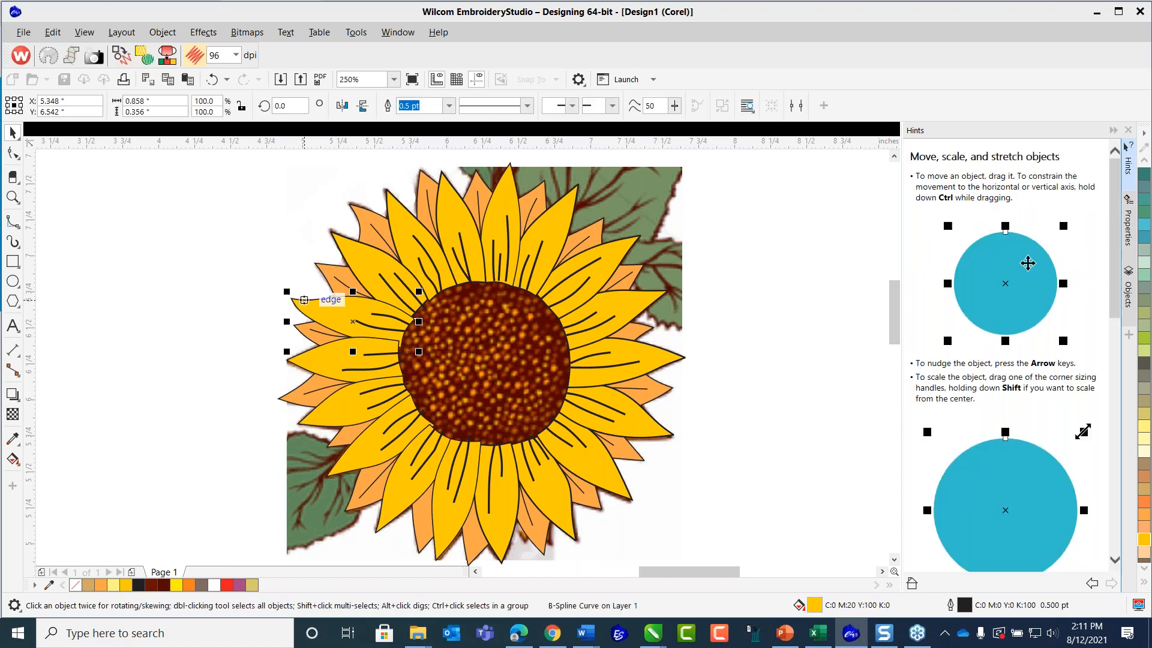
pyautogui.keyDown('shift'); pyautogui.click(303, 359); pyautogui.keyUp('shift')
pyautogui.keyDown('shift'); pyautogui.click(303, 425); pyautogui.keyUp('shift')
pyautogui.click(622, 106)
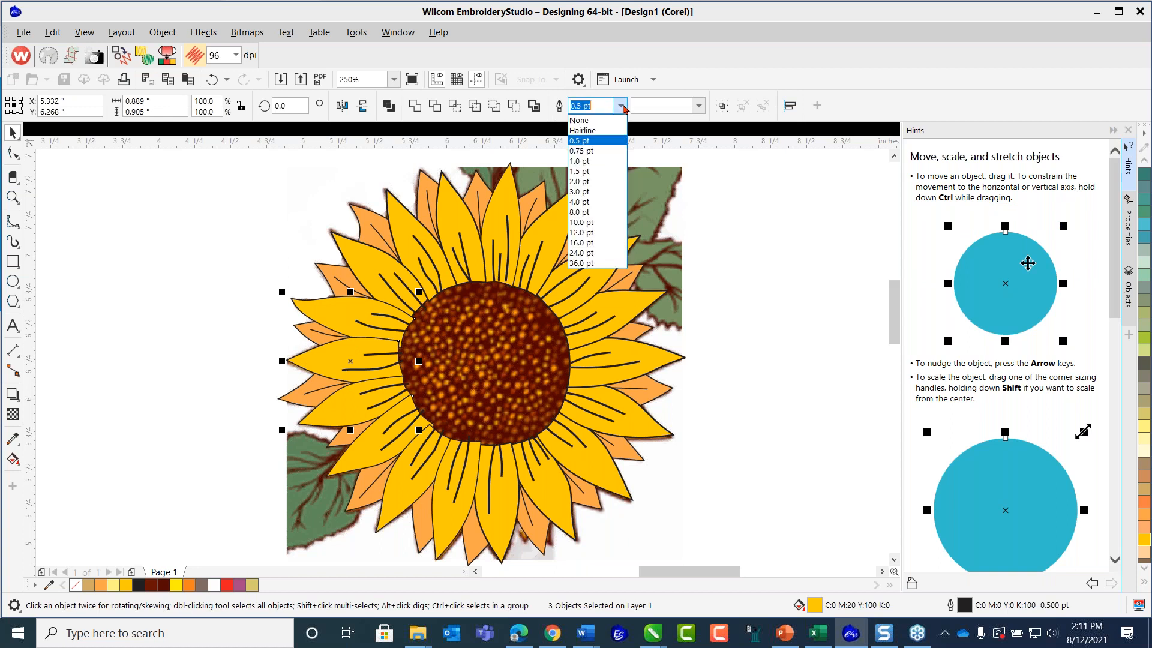
pyautogui.click(589, 151)
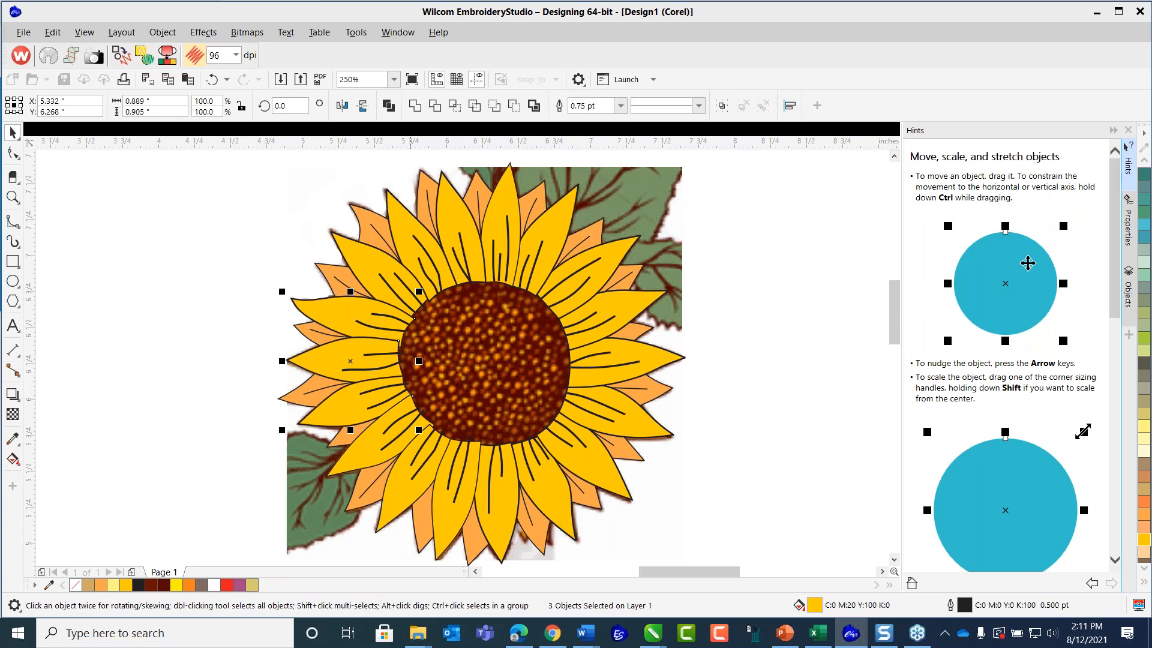
pyautogui.click(358, 441)
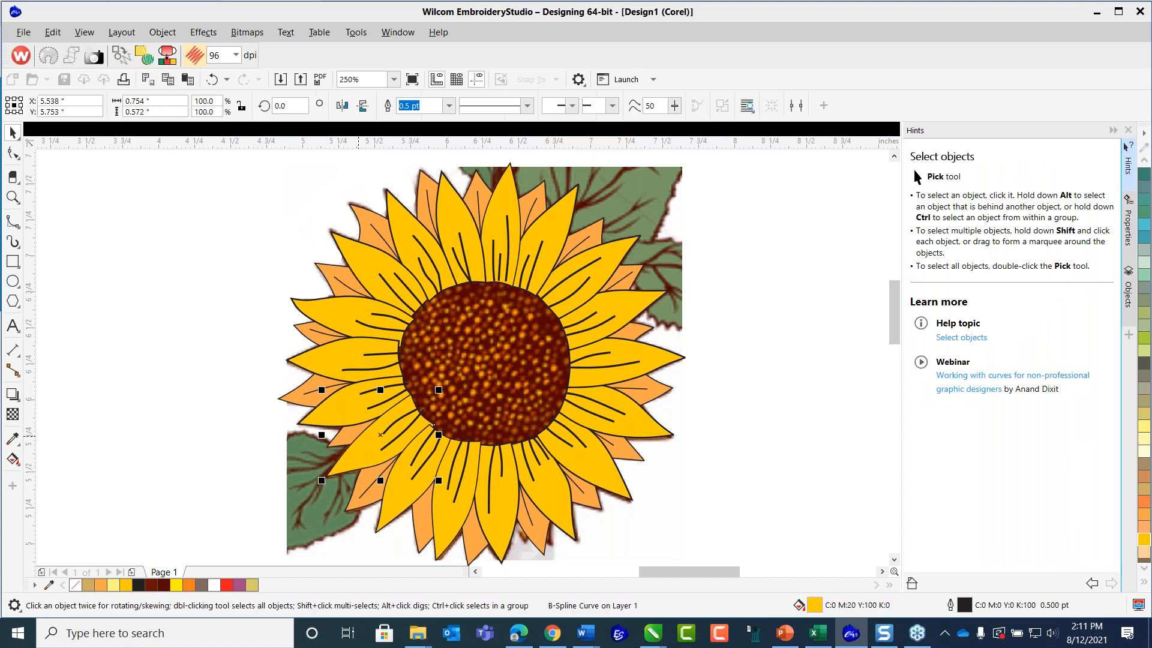
pyautogui.click(358, 441)
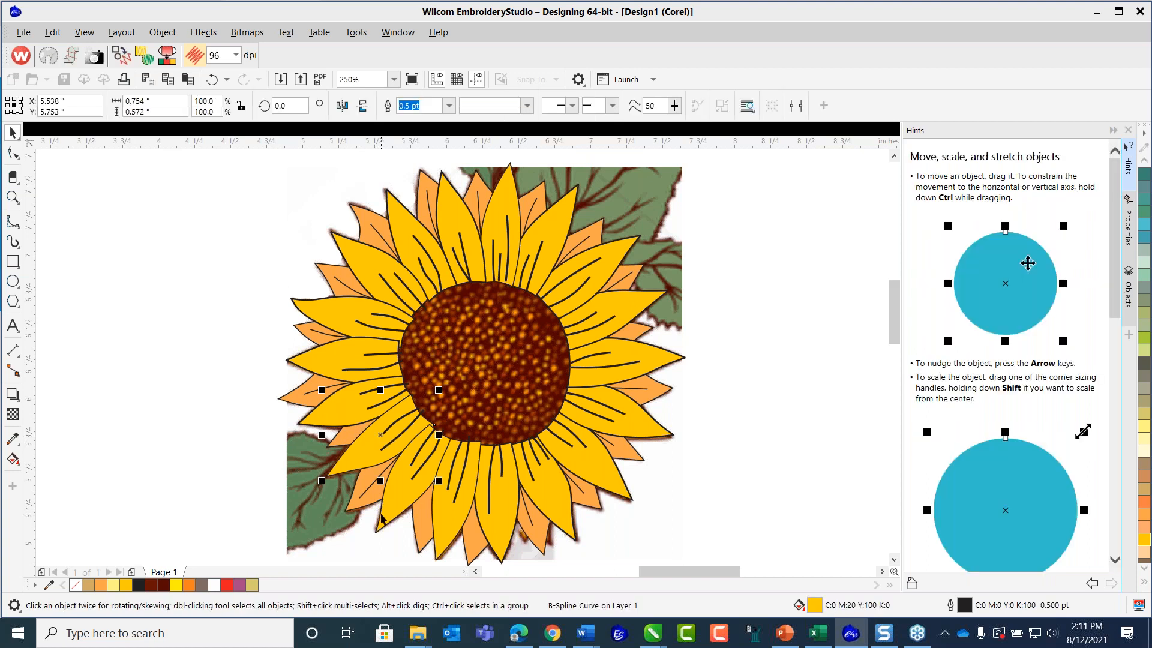
pyautogui.click(427, 519)
pyautogui.click(433, 507)
pyautogui.click(233, 378)
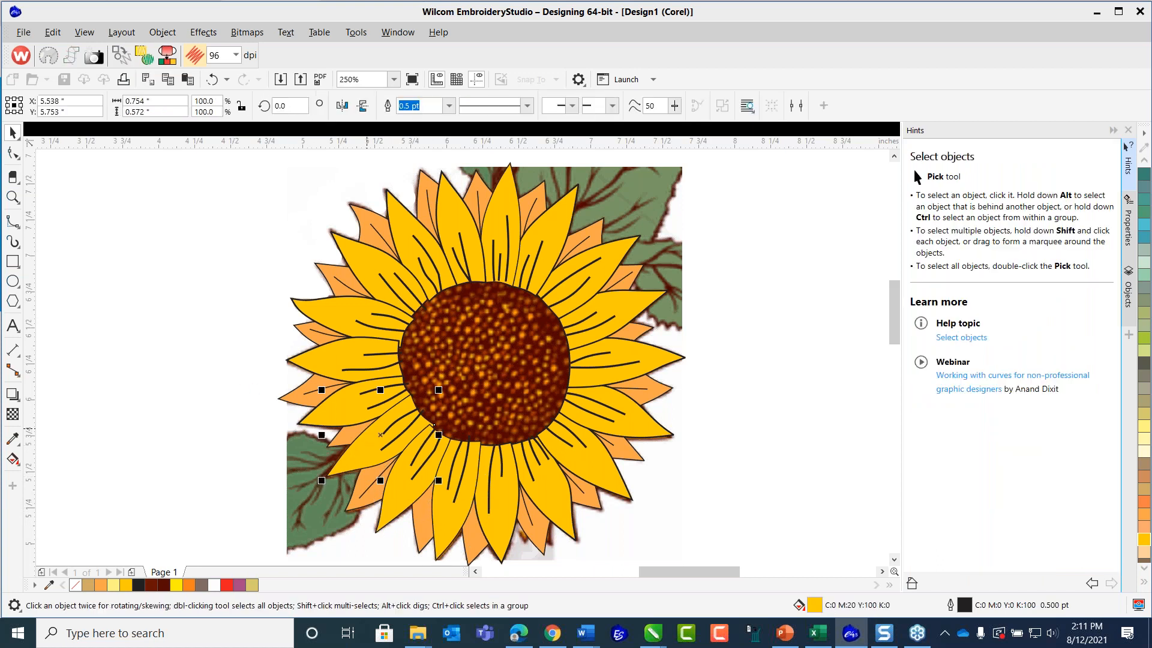
pyautogui.click(368, 433)
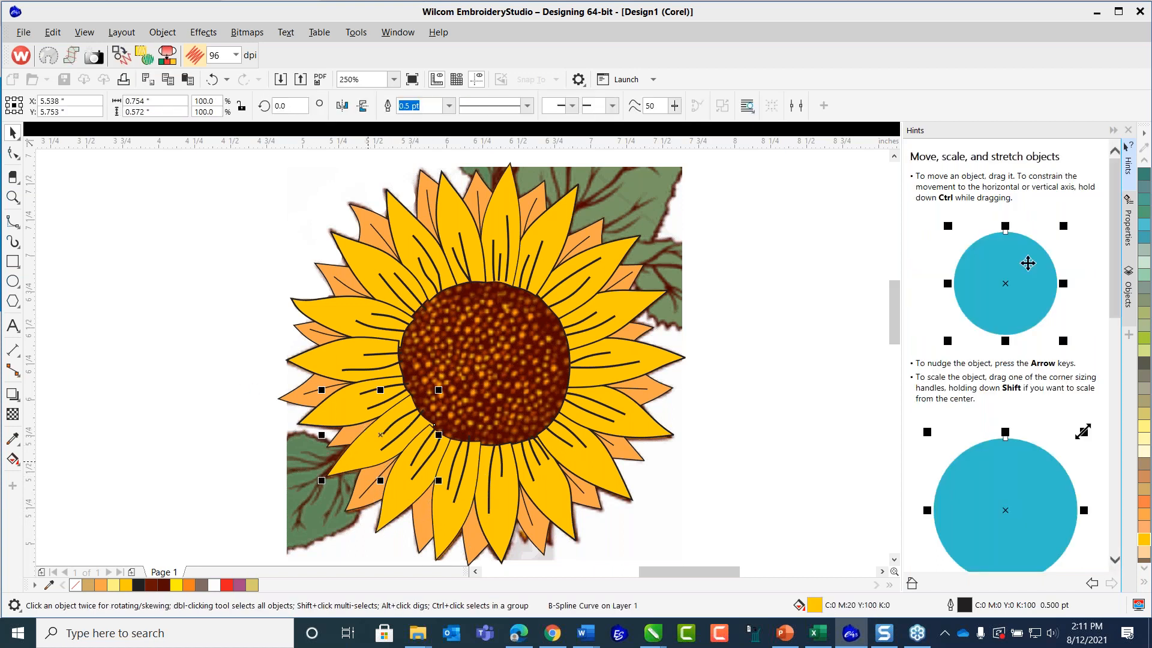
pyautogui.click(379, 523)
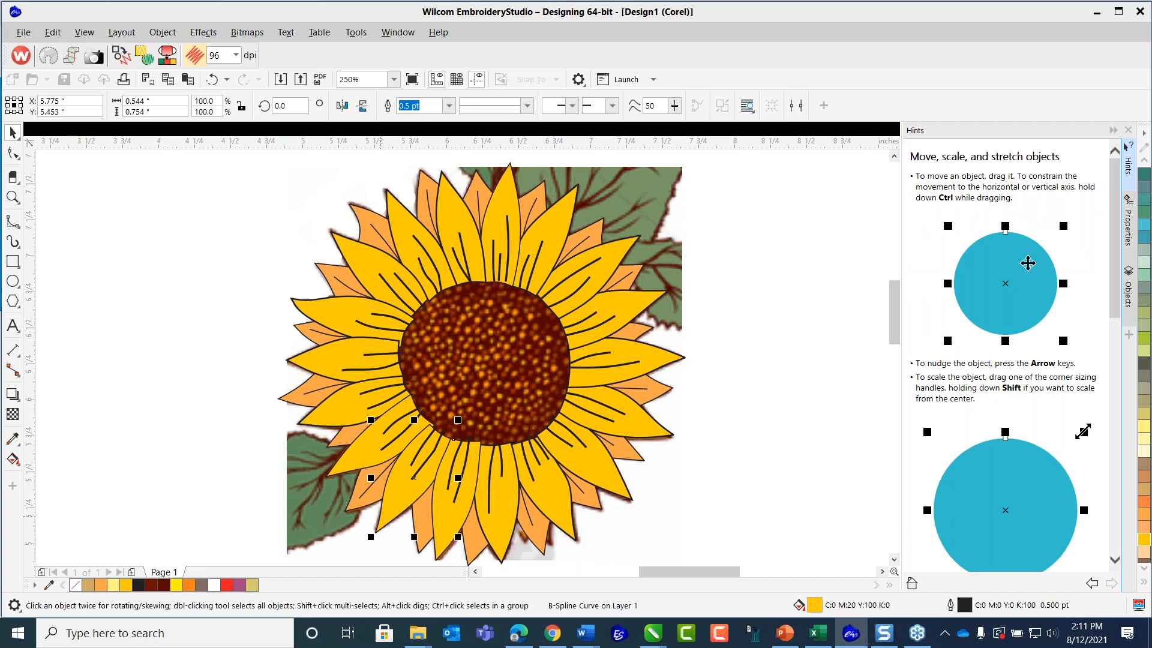
pyautogui.click(434, 508)
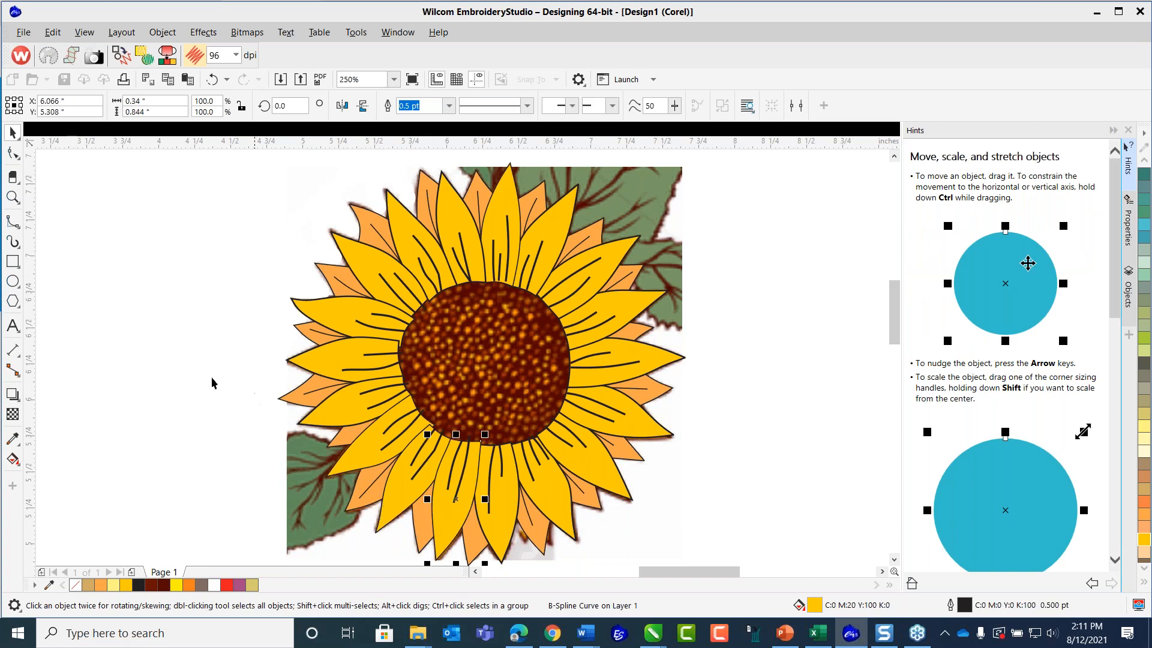
pyautogui.press('Escape')
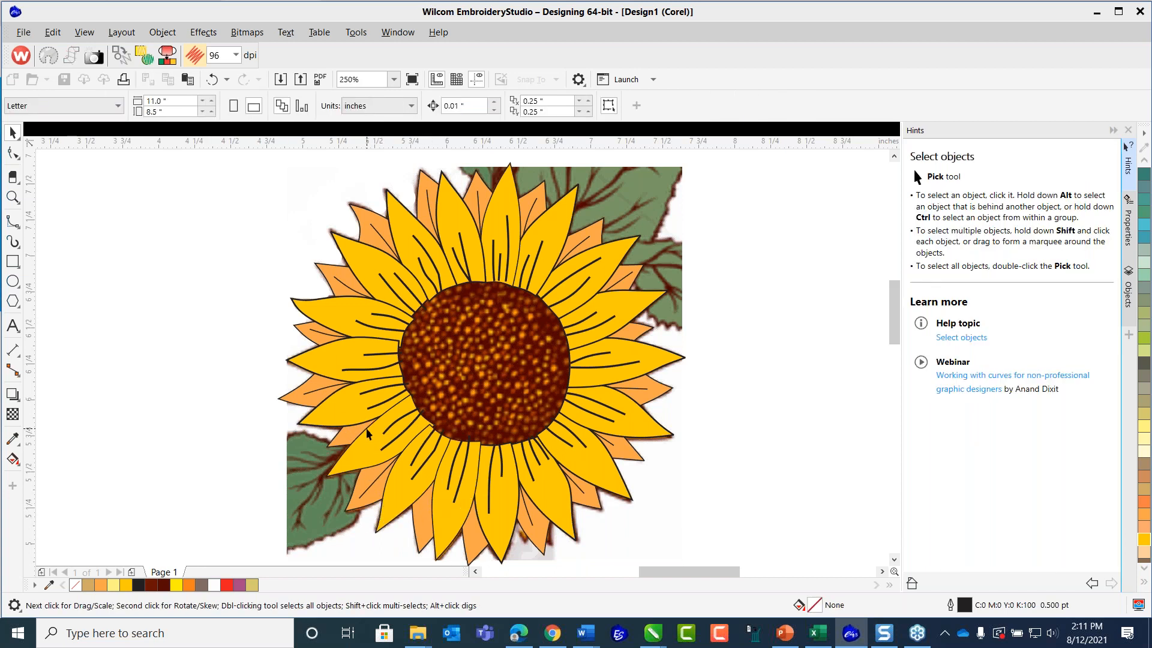
# Set the outline width of the two adjacent large yellow petals at the sunflower's lower left to 0.75 pt, one petal at a time.
pyautogui.click(369, 433)
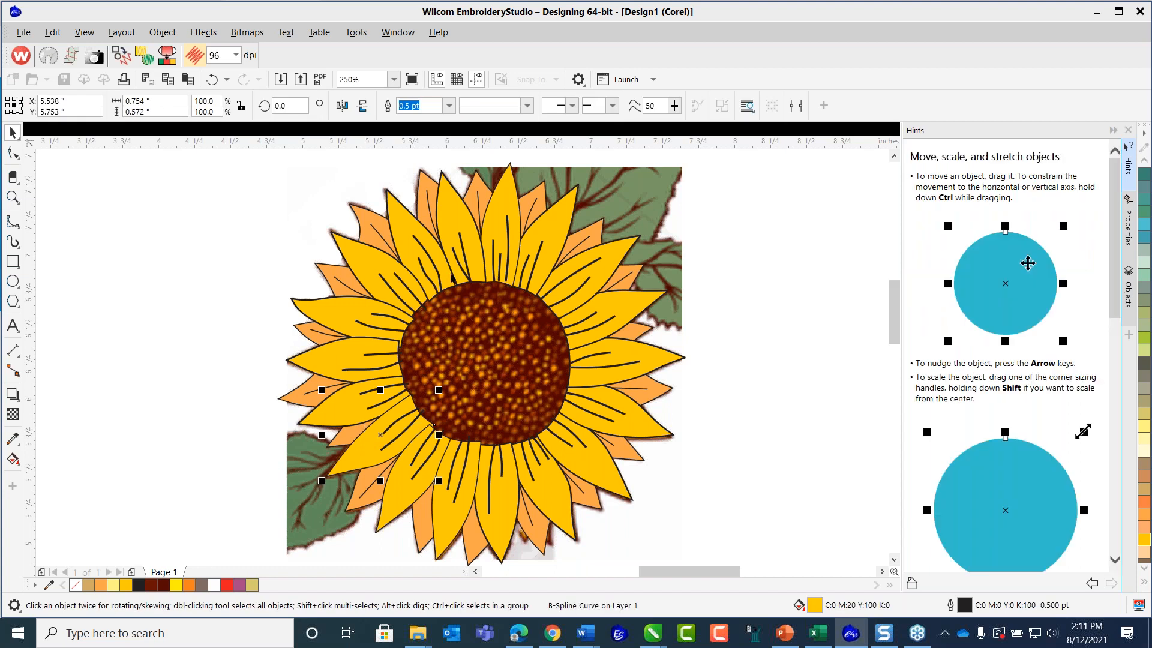
pyautogui.click(449, 105)
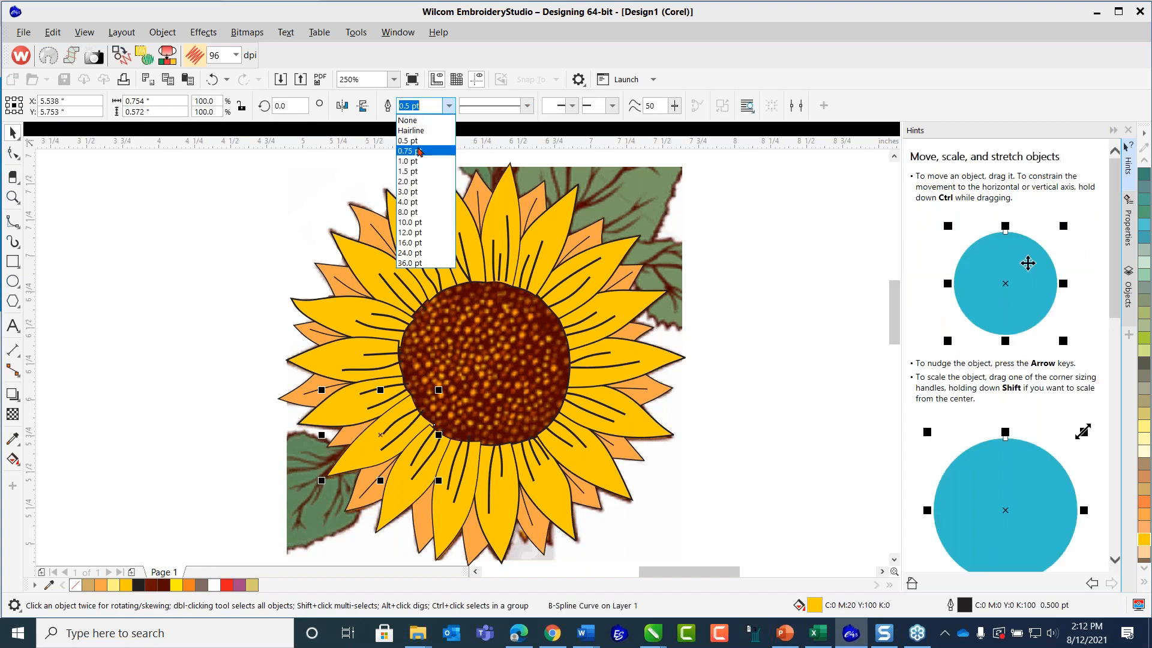
pyautogui.click(419, 151)
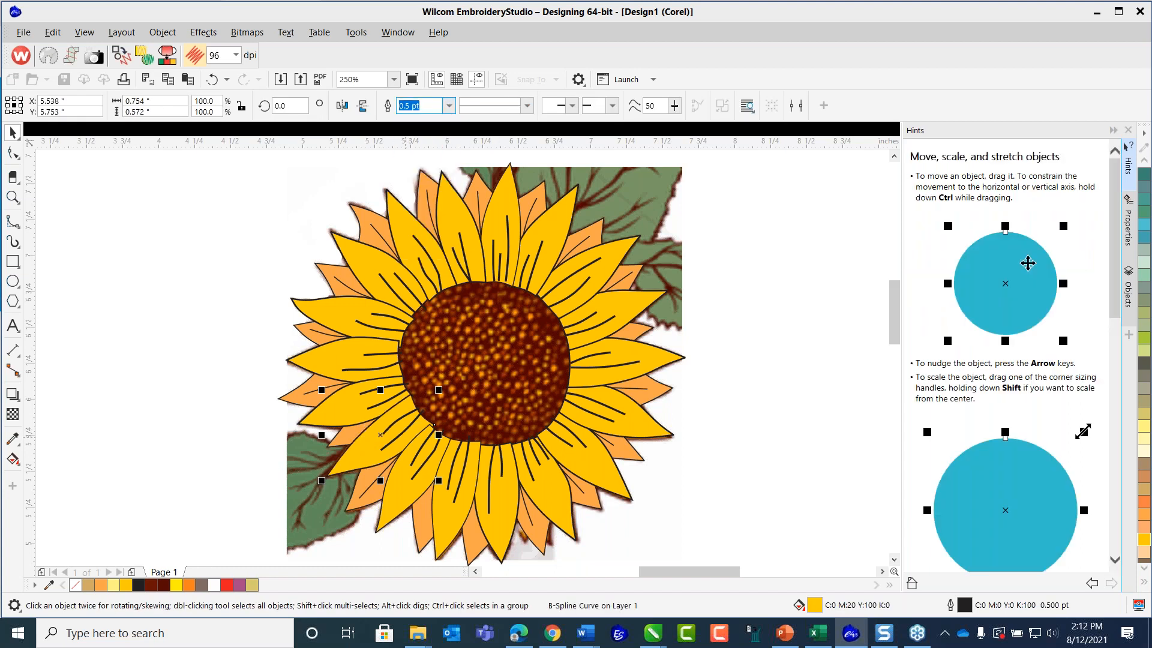
pyautogui.click(404, 514)
pyautogui.click(197, 414)
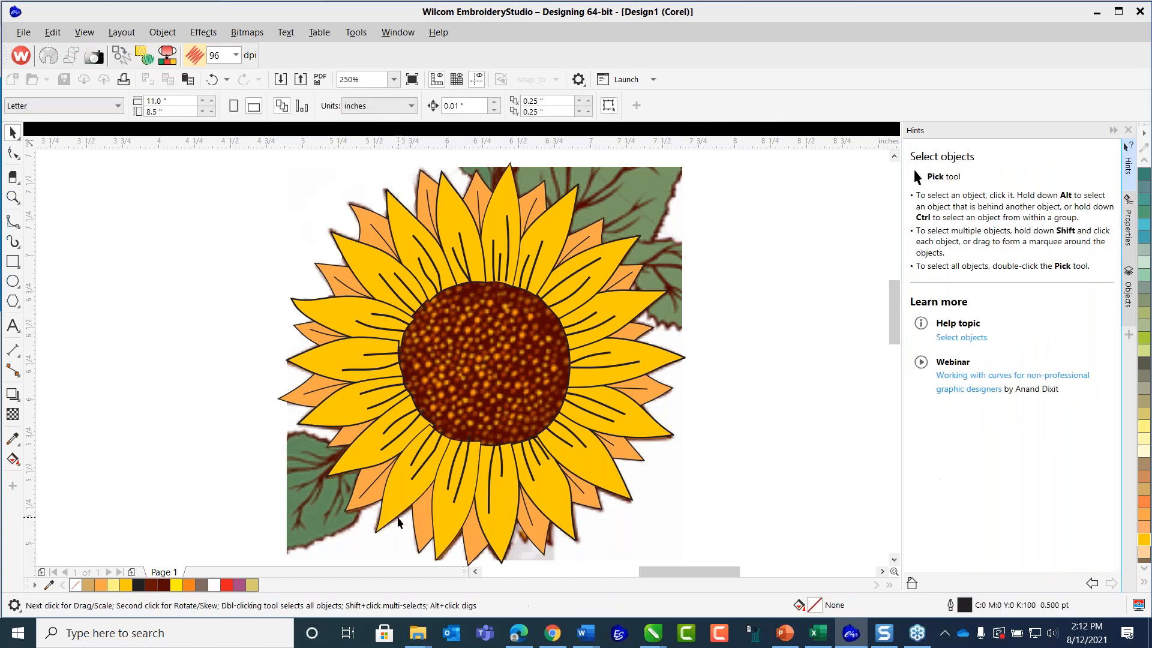
pyautogui.click(400, 521)
pyautogui.click(449, 105)
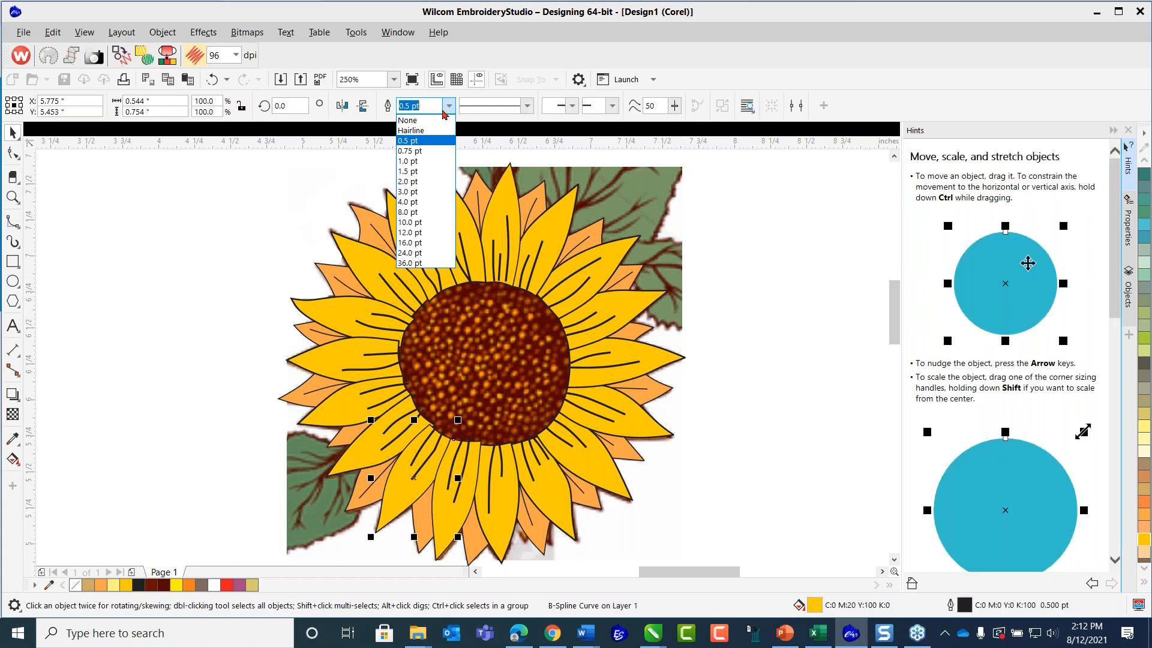
pyautogui.click(419, 151)
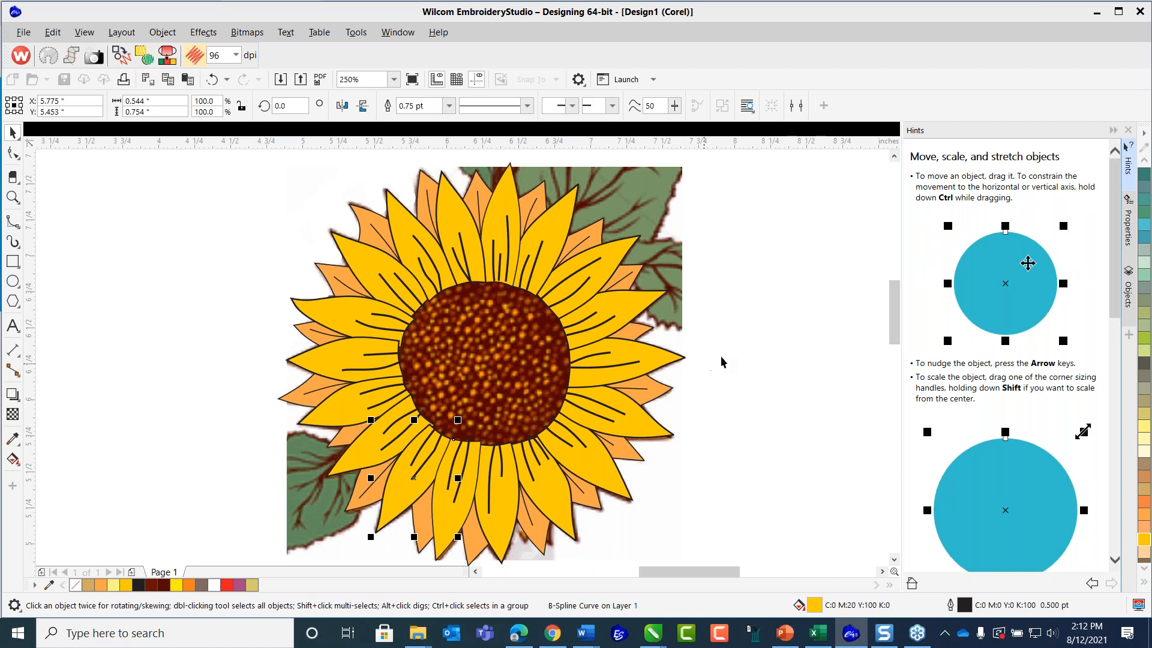
# Set the outline width of the large yellow petal at the sunflower's bottom, left of centre, to 0.75 pt and clear the selection.
pyautogui.press('Escape')
pyautogui.click(467, 516)
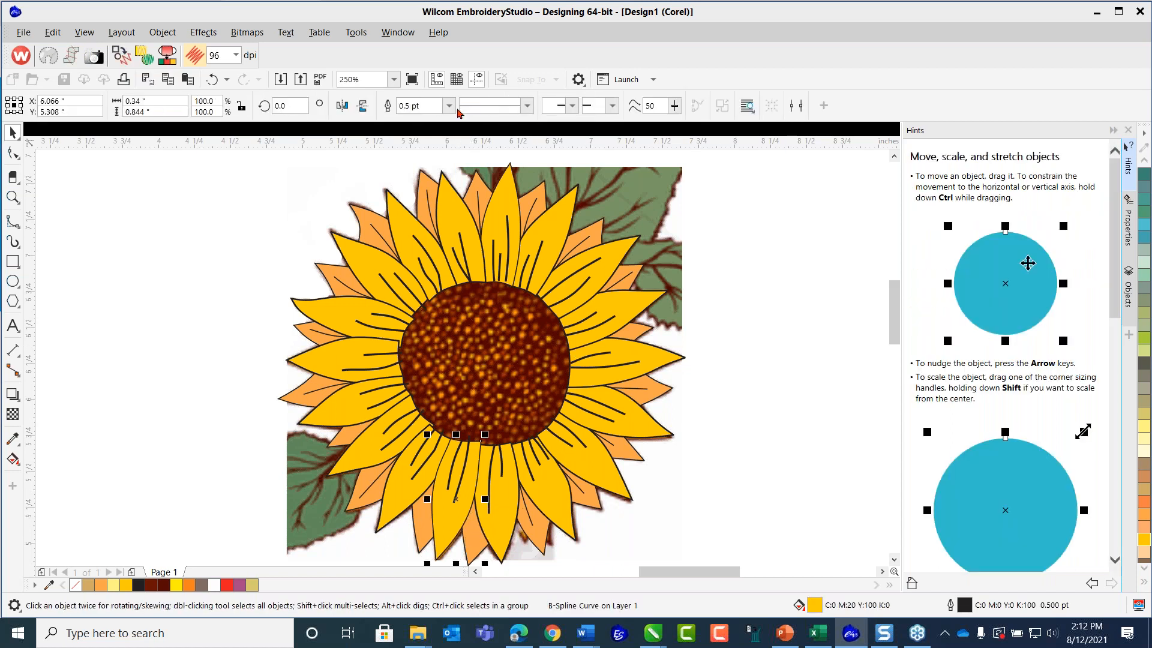
pyautogui.click(449, 109)
pyautogui.click(419, 150)
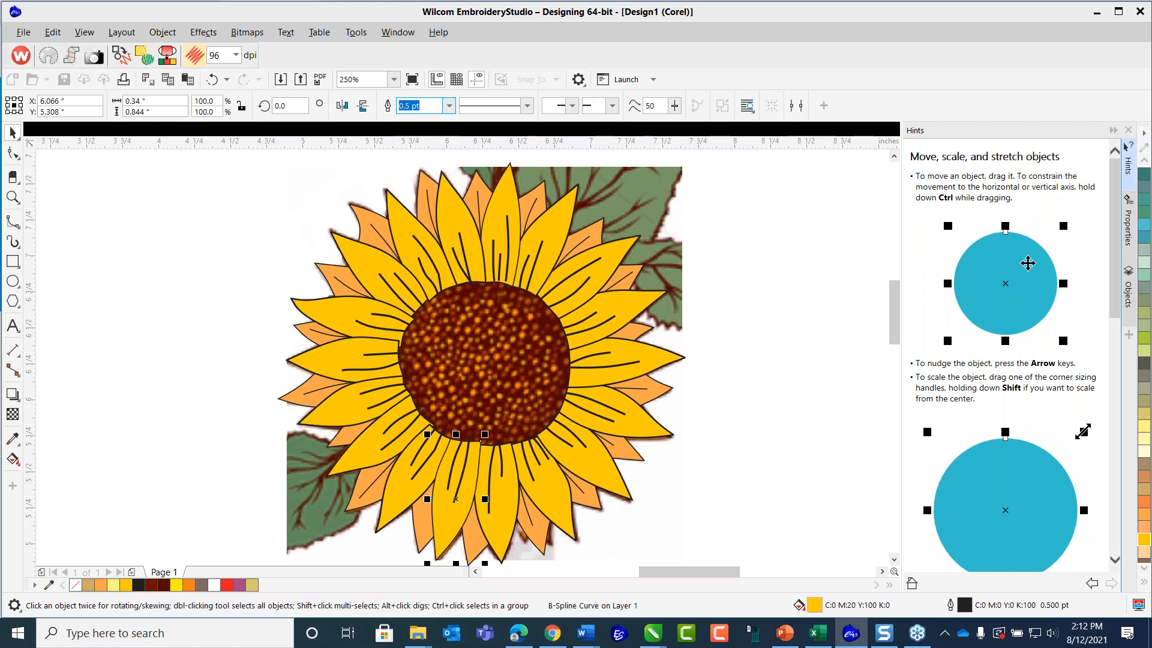
pyautogui.press('Escape')
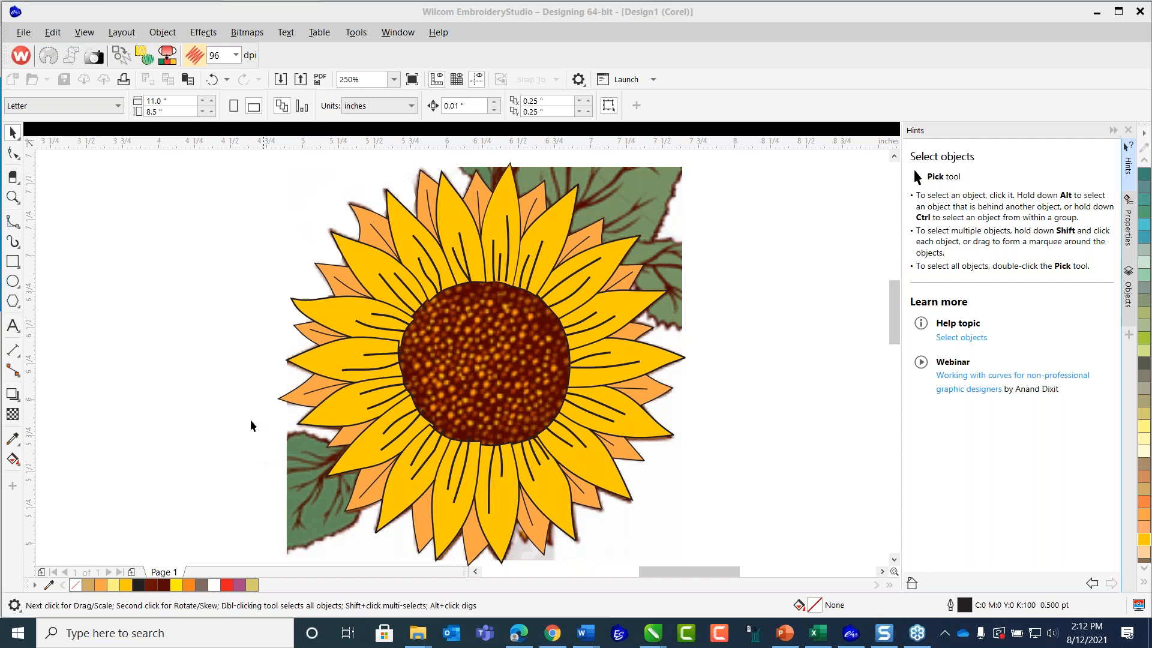
# Save the artwork as a CDR file in the Page Graphics folder, using the existing file Sunflower_Art2.cdr as the target.
pyautogui.click(226, 342)
pyautogui.click(34, 34)
pyautogui.click(93, 120)
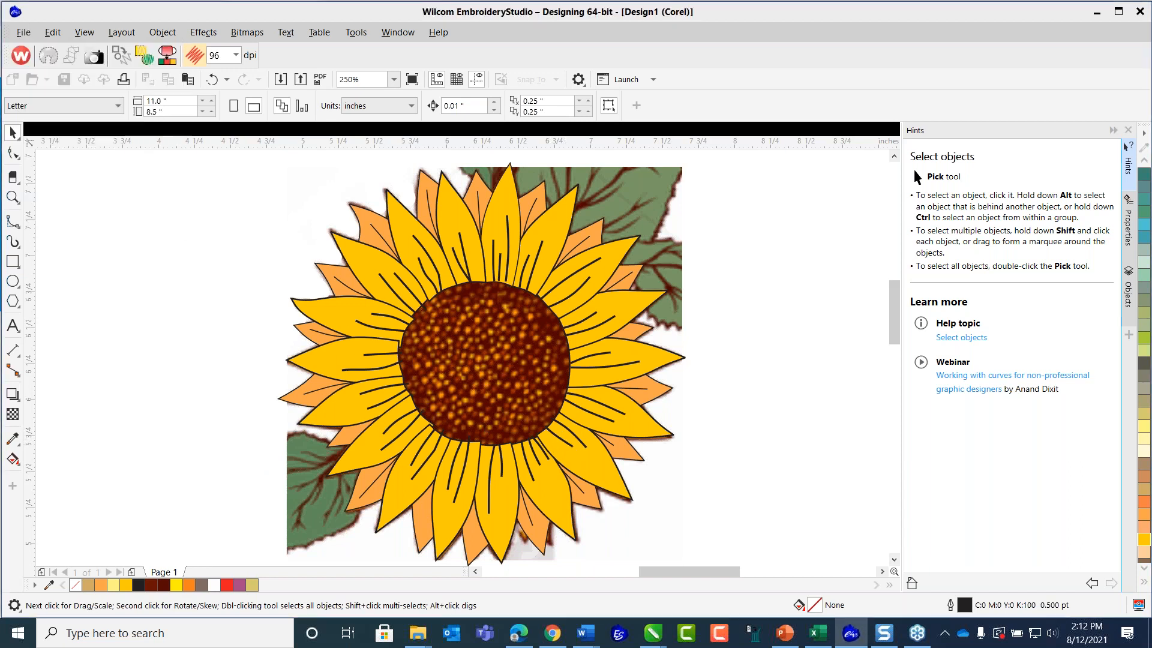
pyautogui.click(577, 237)
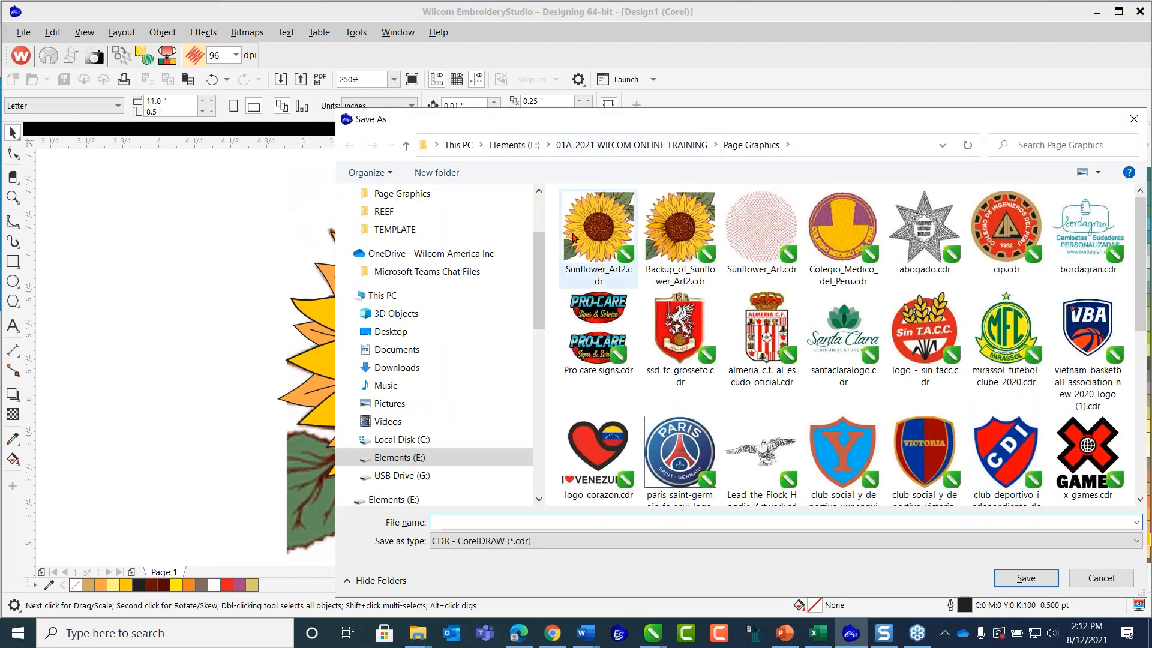
pyautogui.click(1011, 584)
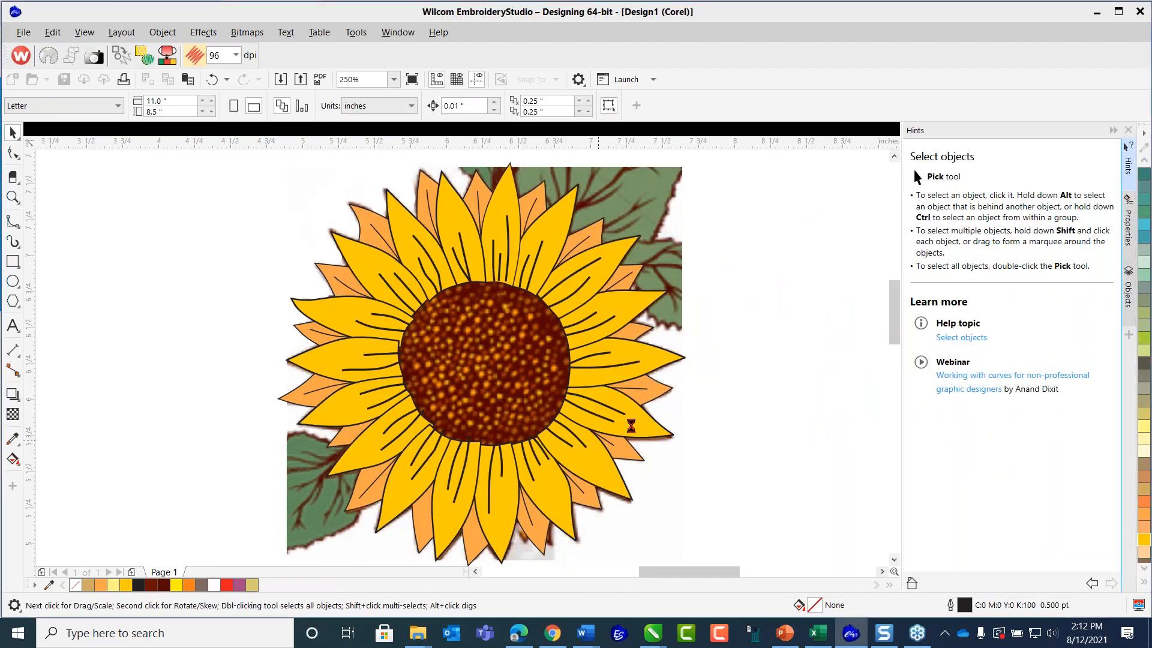
# Move the reference sunflower bitmap aside from the vector petals, undo the move, and clear the selection.
pyautogui.scroll(-2, 618, 419)
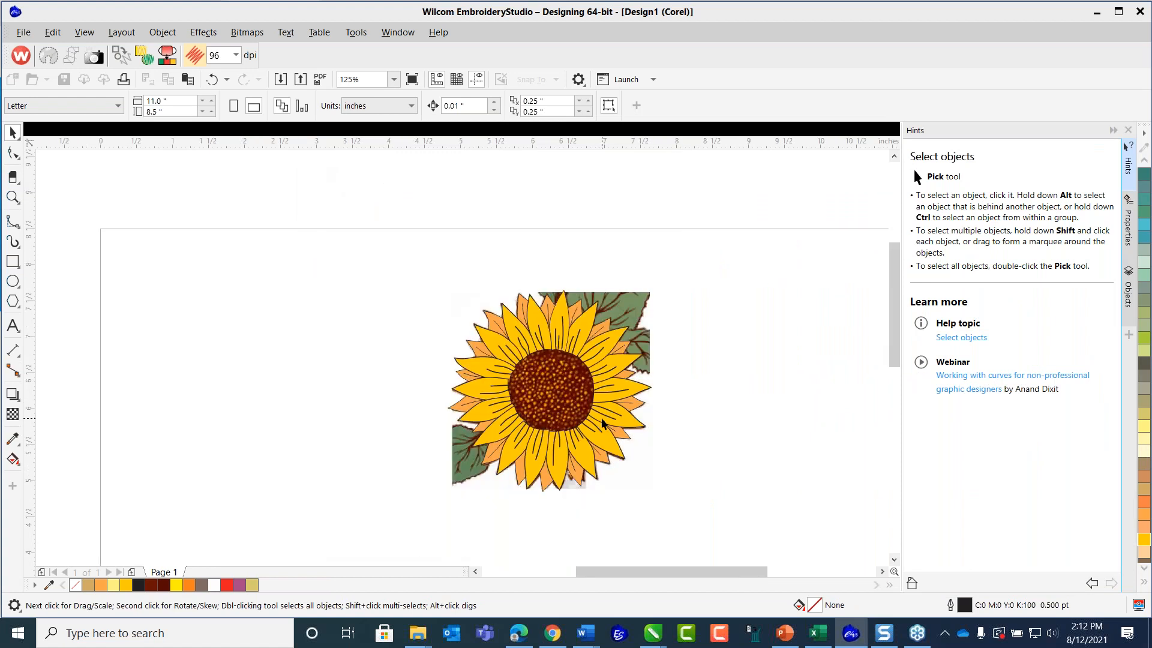
pyautogui.scroll(2, 621, 419)
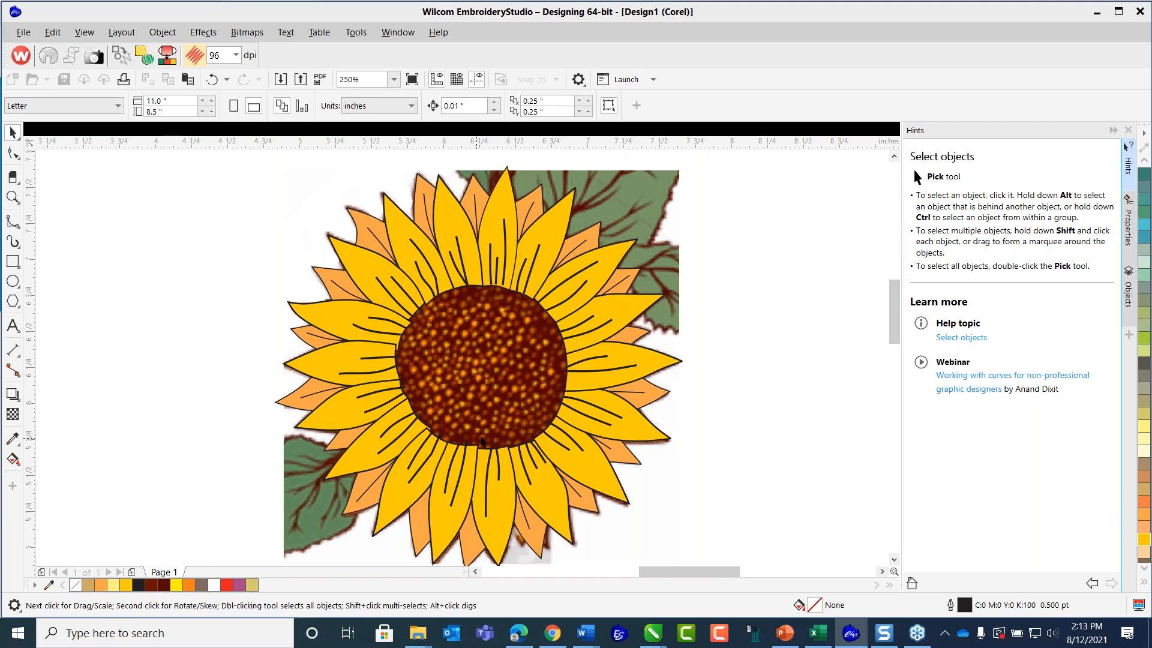
pyautogui.scroll(-1, 497, 361)
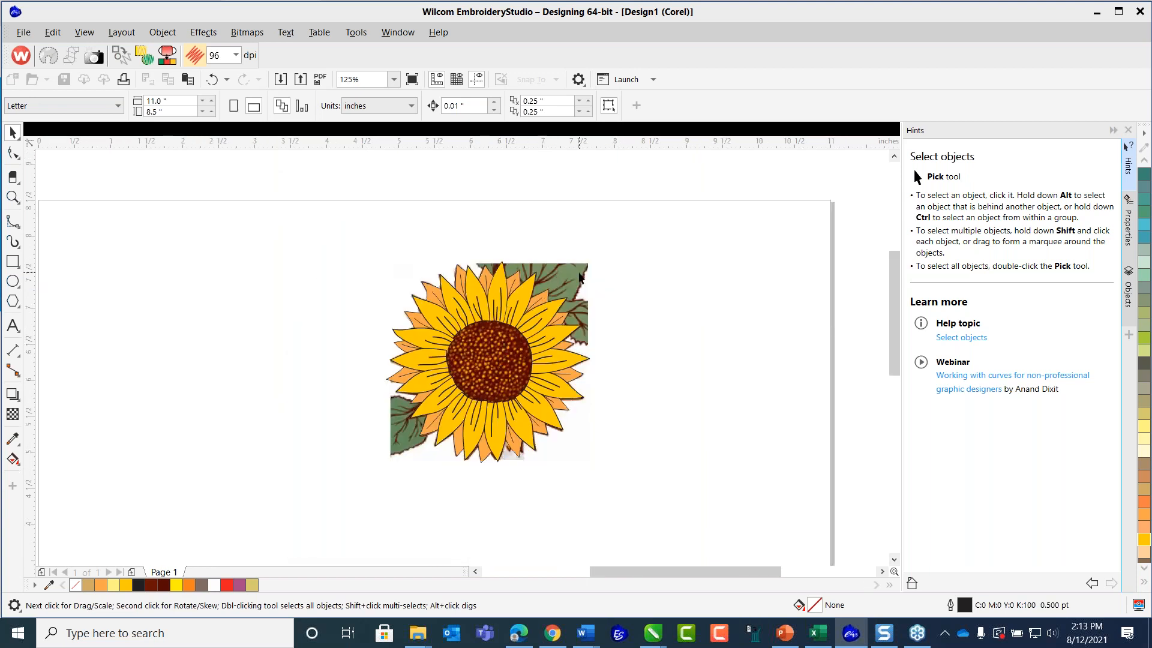
pyautogui.click(591, 272)
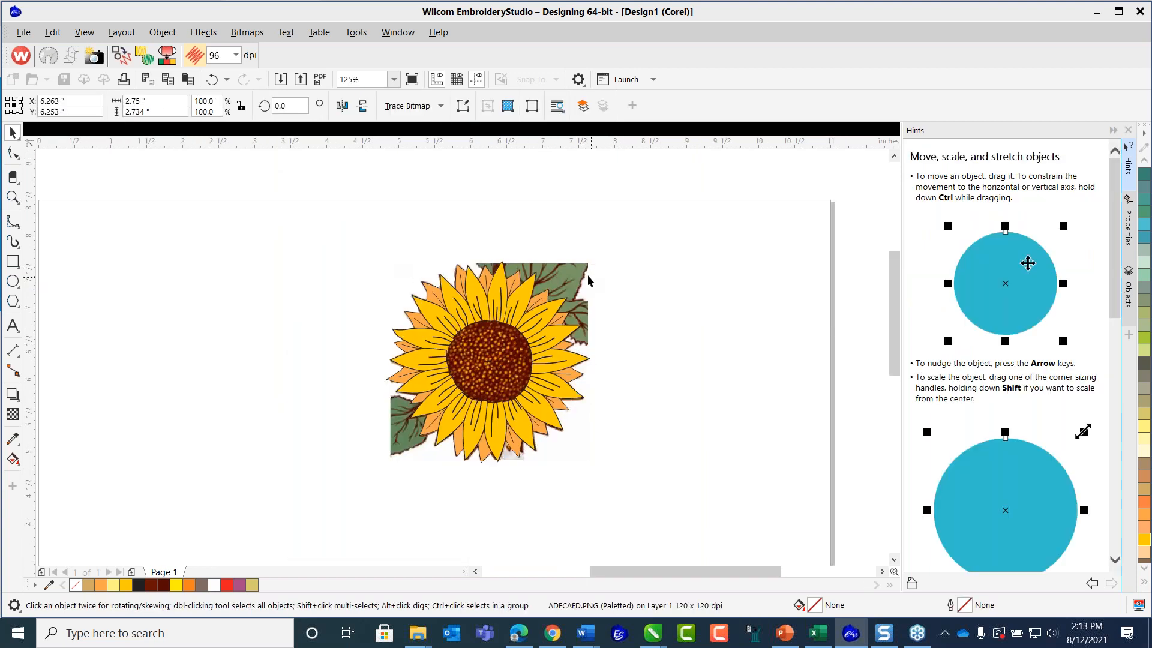
pyautogui.moveTo(582, 272); pyautogui.dragTo(805, 231)
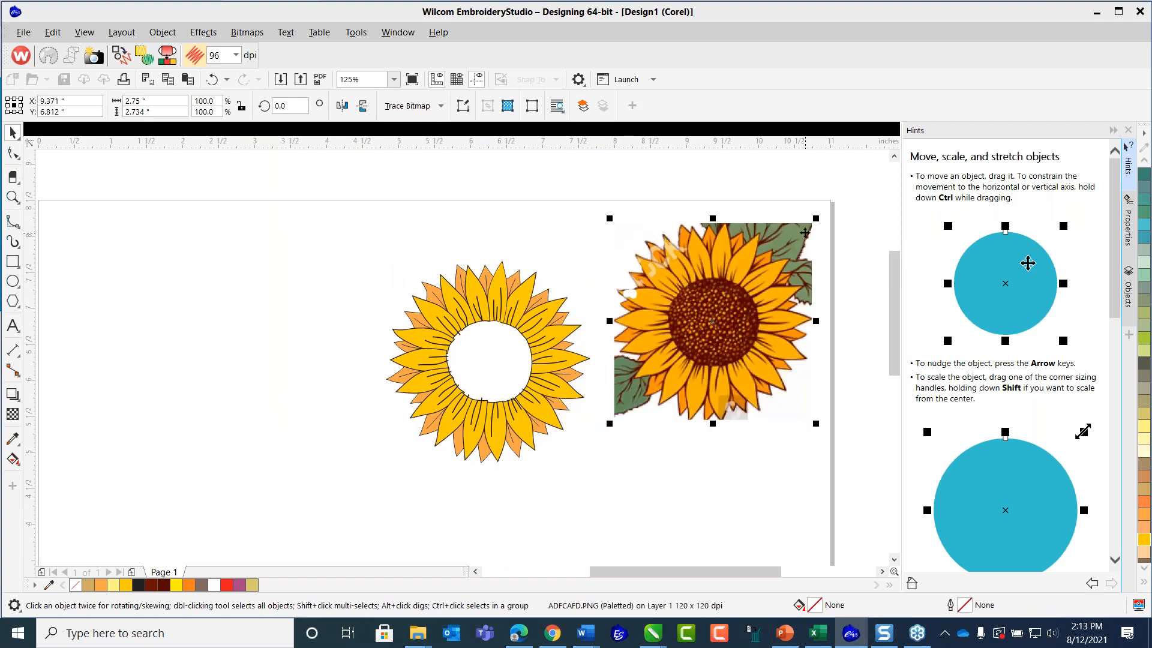
pyautogui.click(213, 83)
pyautogui.click(220, 307)
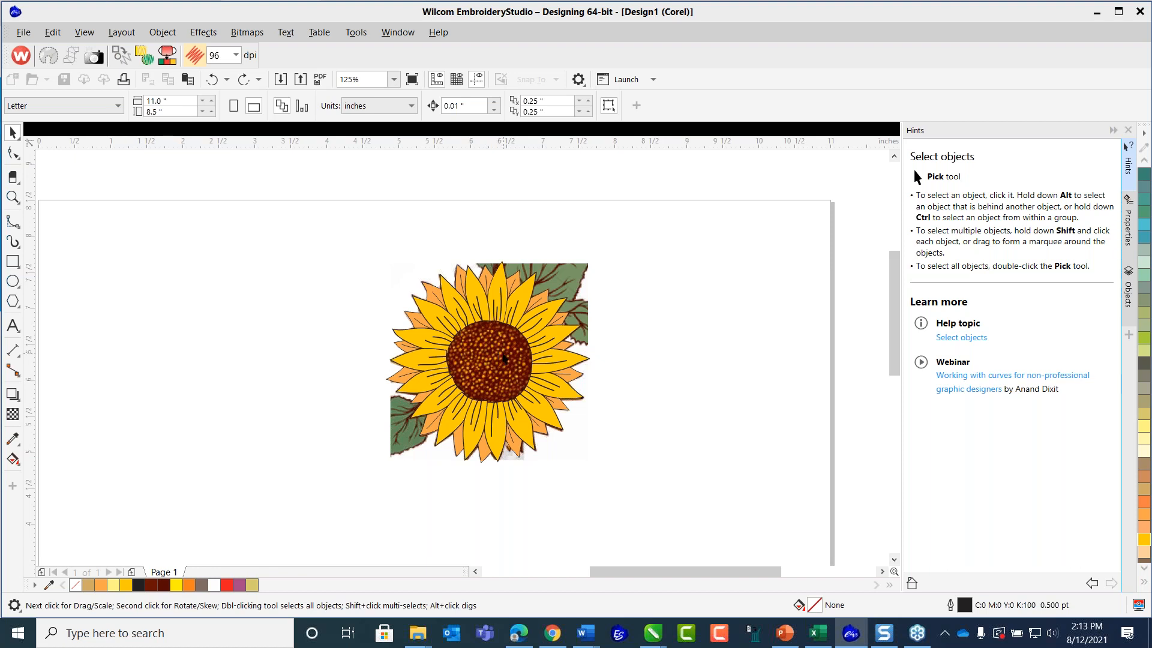
# Import Sunflower_Art.cdr from the Page Graphics folder and place it on the page to the right of the sunflower.
pyautogui.scroll(1, 504, 359)
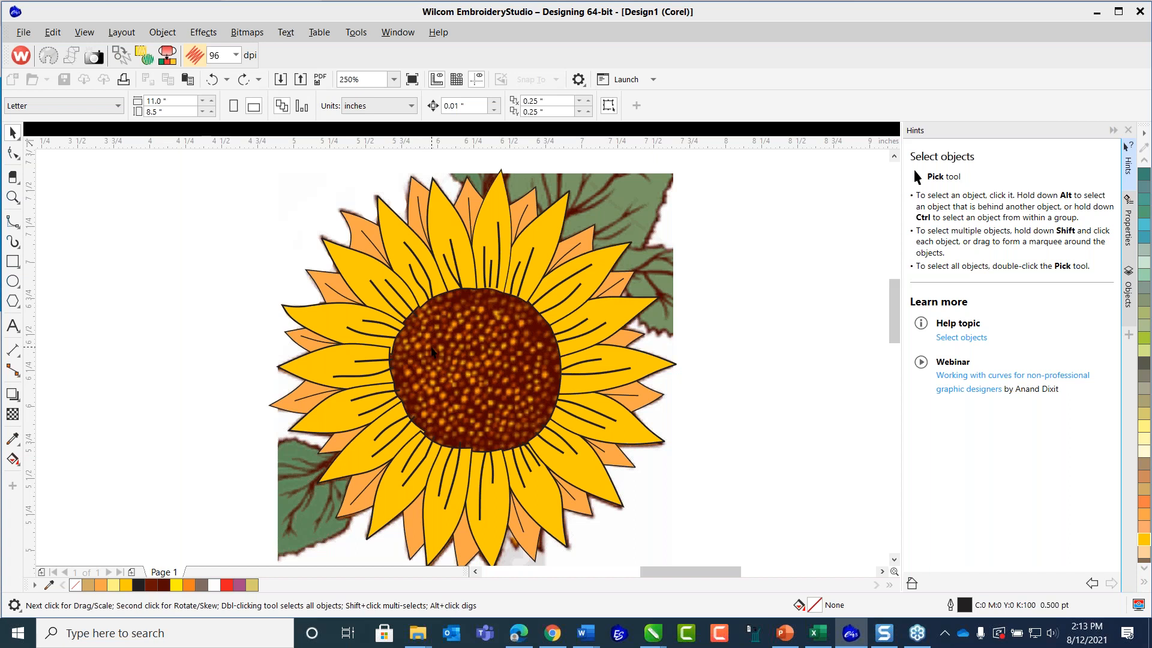
pyautogui.click(23, 32)
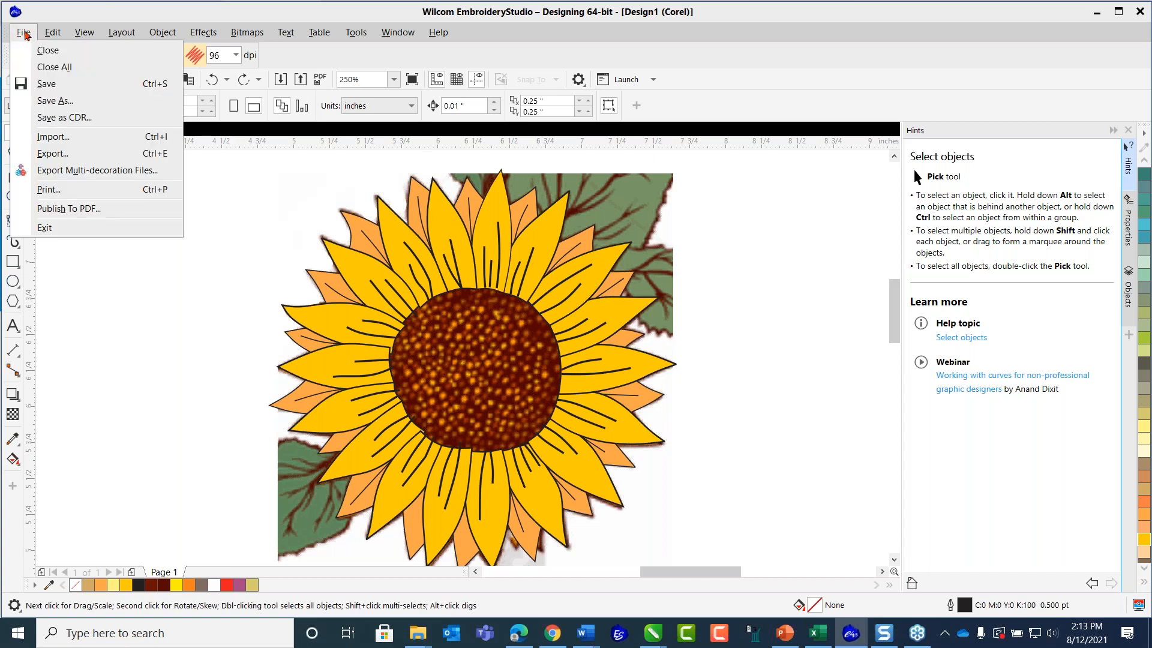
pyautogui.click(49, 136)
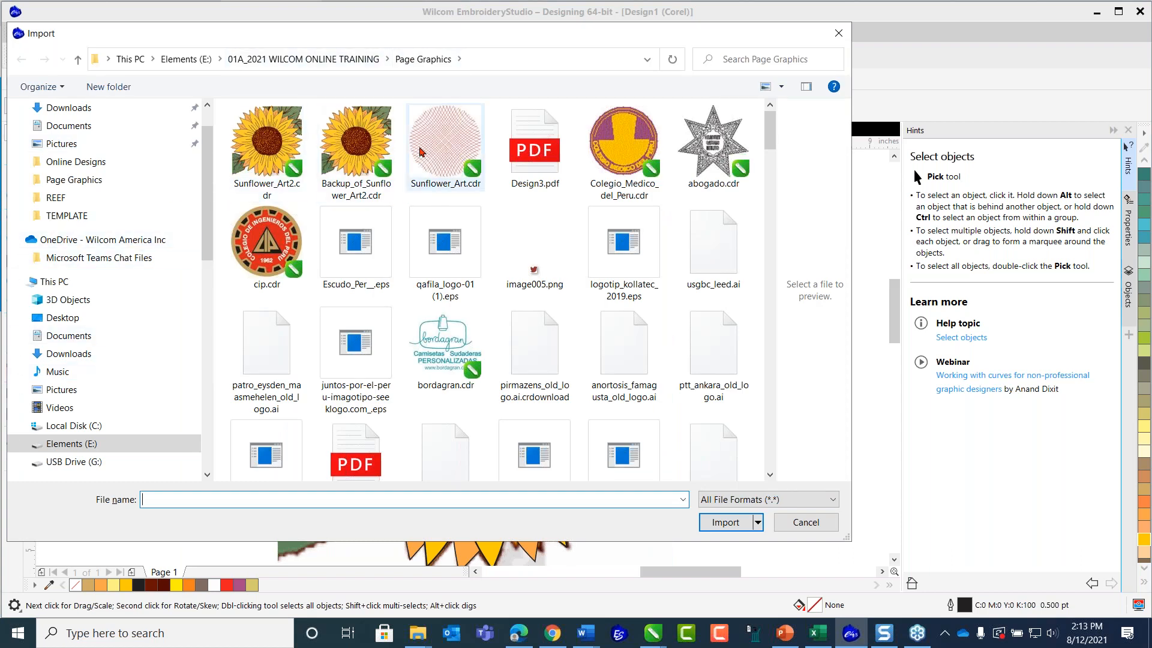
pyautogui.click(441, 146)
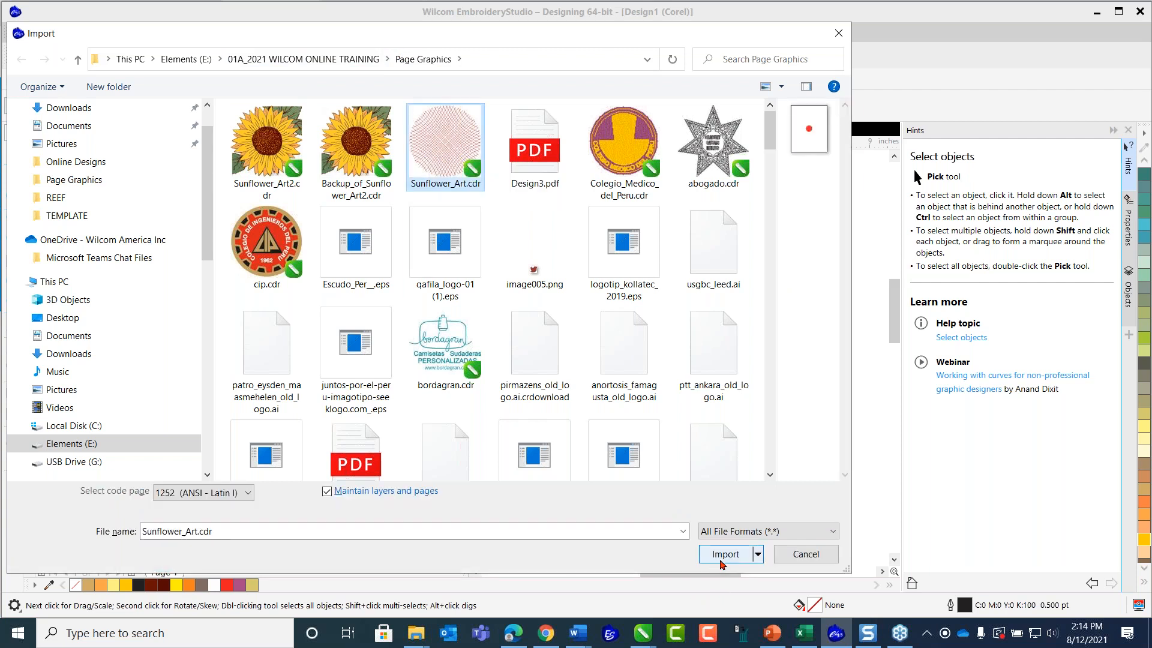
pyautogui.click(724, 556)
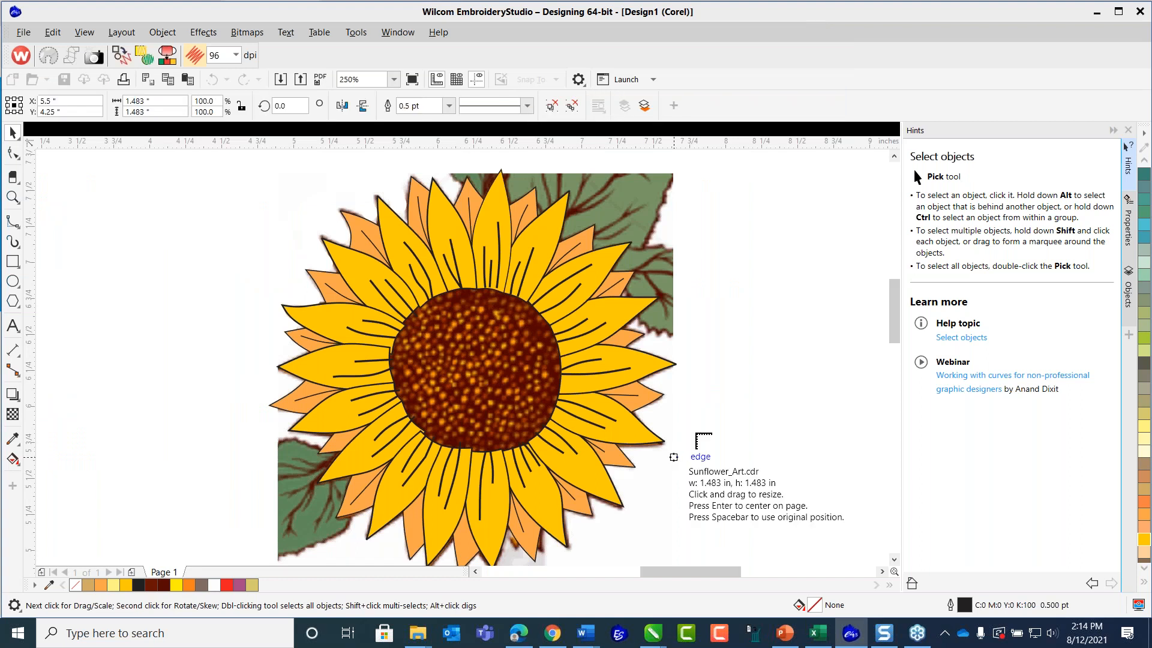
pyautogui.click(705, 296)
# Deselect the imported mesh and draw an unfilled circle about 1.5 in across over its upper part.
pyautogui.scroll(-1, 720, 441)
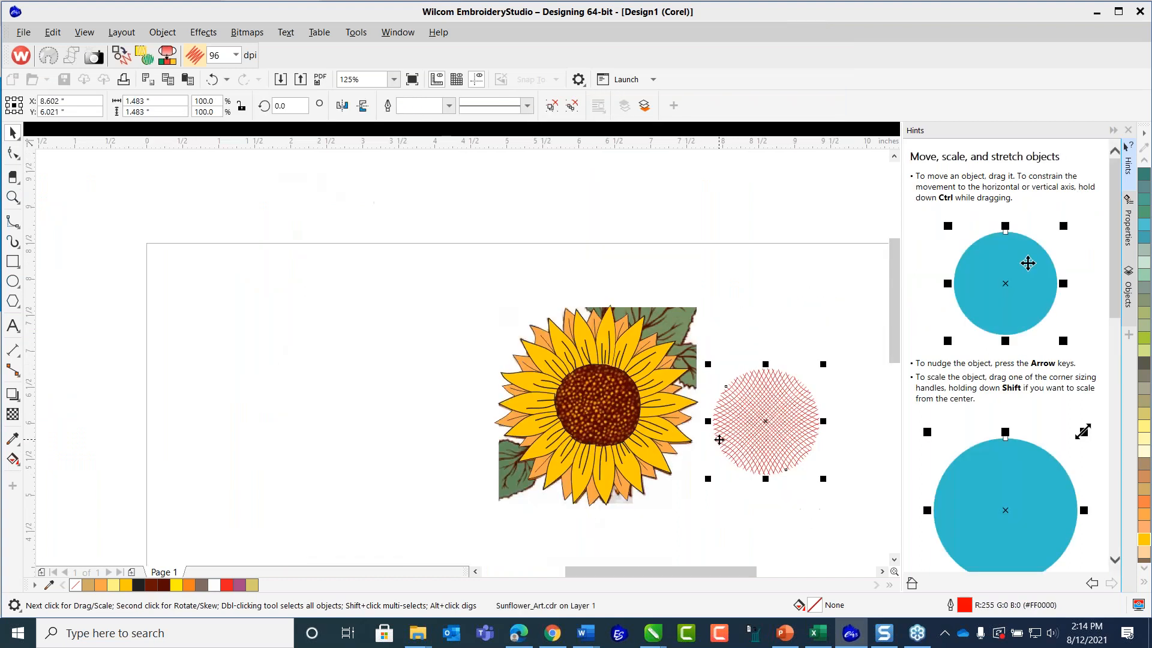
pyautogui.click(882, 571)
pyautogui.click(882, 572)
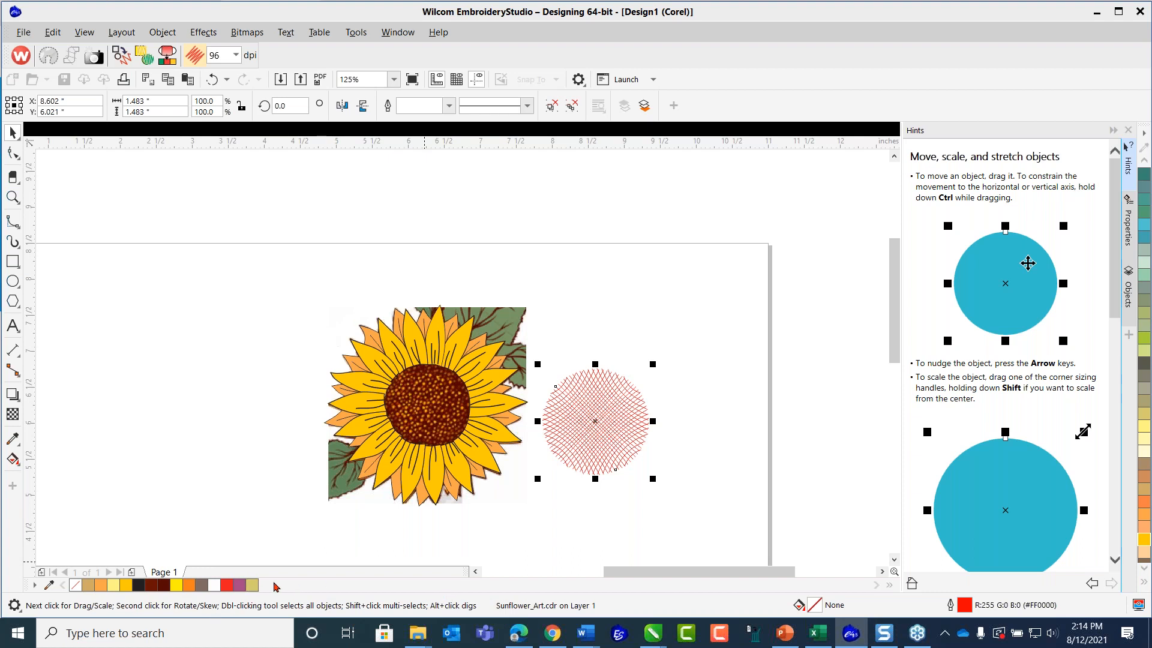
pyautogui.click(270, 625)
pyautogui.scroll(1, 601, 432)
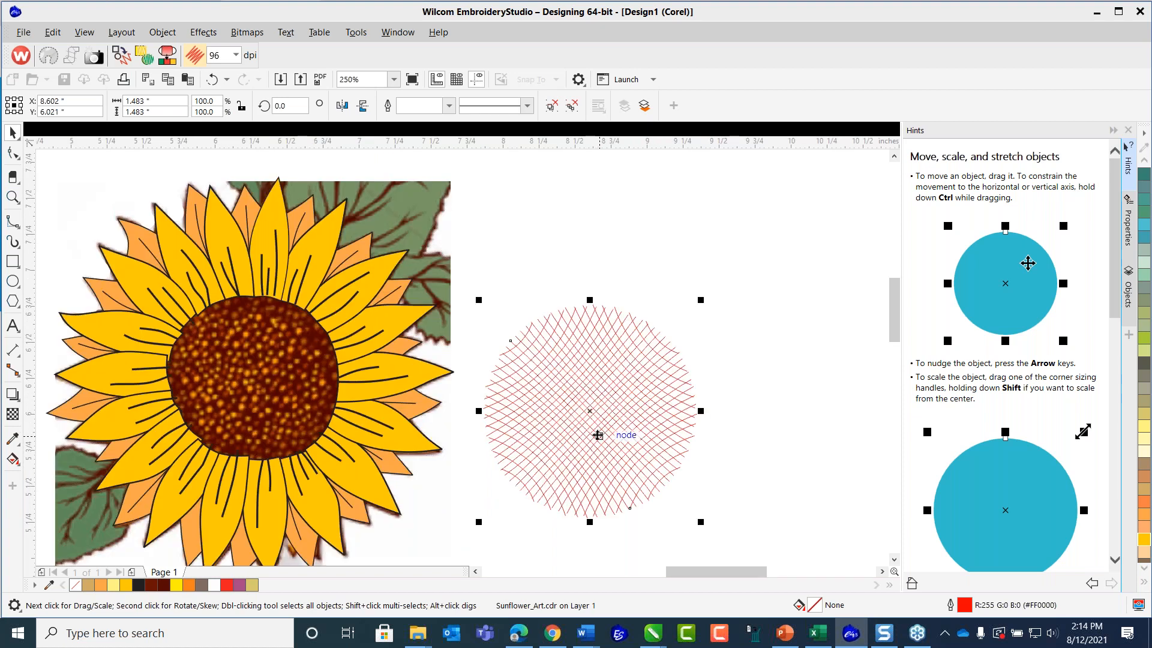
pyautogui.click(543, 188)
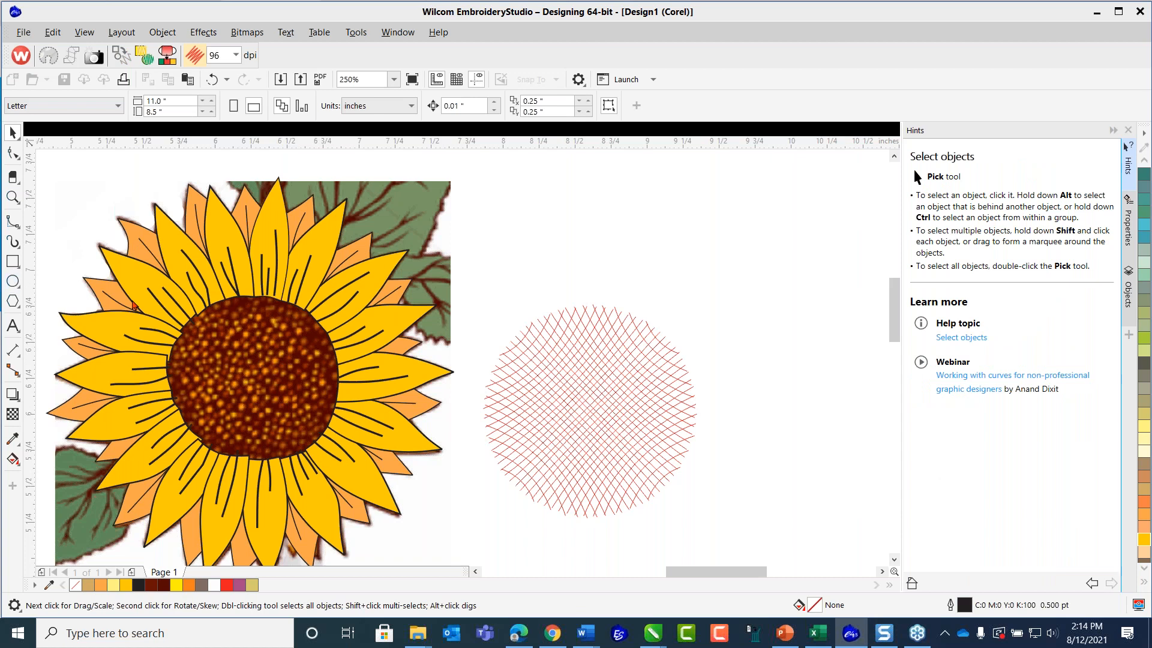
pyautogui.click(13, 282)
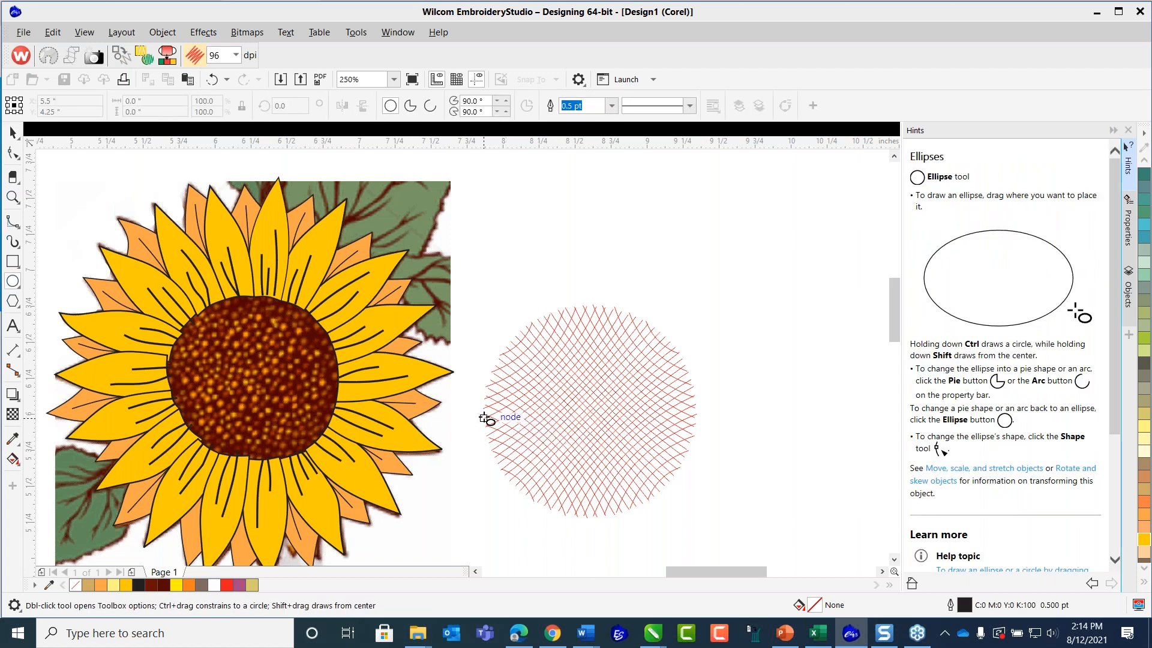
pyautogui.moveTo(485, 418); pyautogui.dragTo(703, 400)
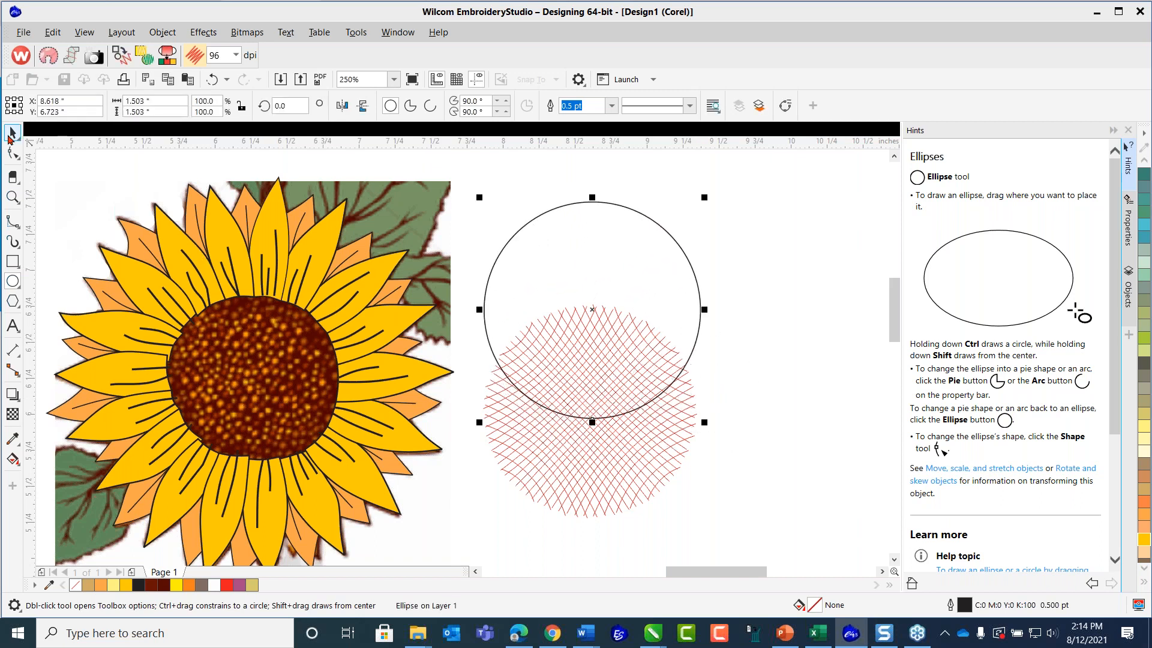
# Move the circle down onto the red line mesh and scale it to about 1.47 in so it encloses the mesh.
pyautogui.click(11, 134)
pyautogui.moveTo(605, 217); pyautogui.dragTo(605, 316)
pyautogui.moveTo(704, 529); pyautogui.dragTo(699, 525)
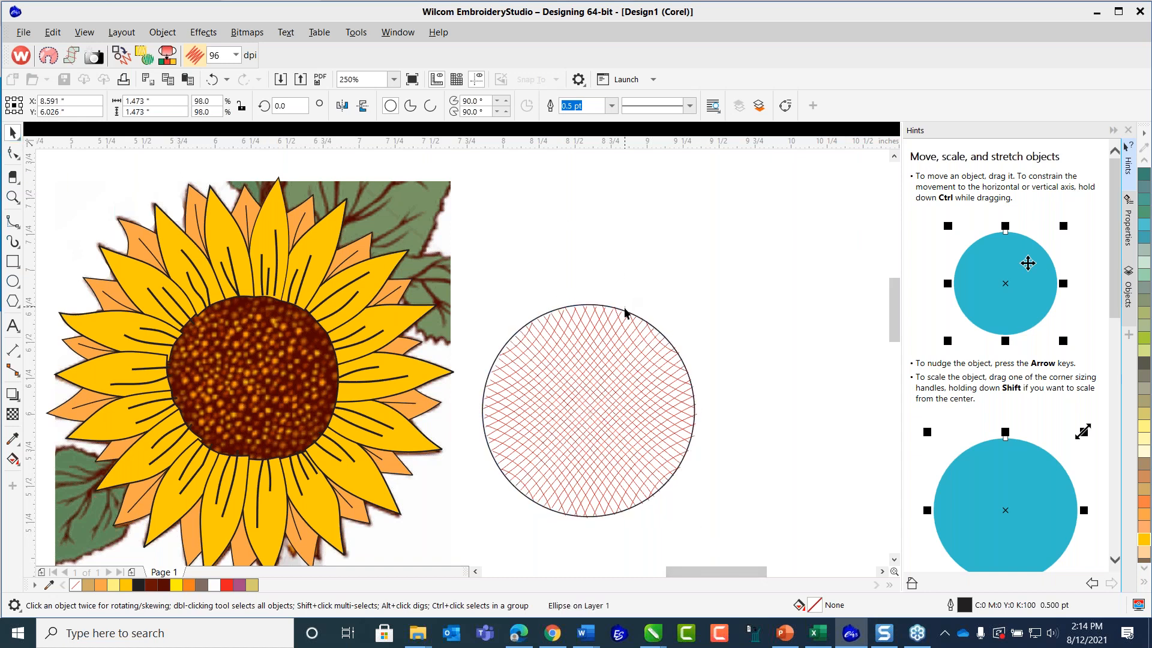
pyautogui.click(550, 355)
# Move the circle up and right off the mesh, and apply dark brown (#520300), sampled from the sunflower's seed head, to its outline and fill.
pyautogui.moveTo(597, 306); pyautogui.dragTo(653, 265)
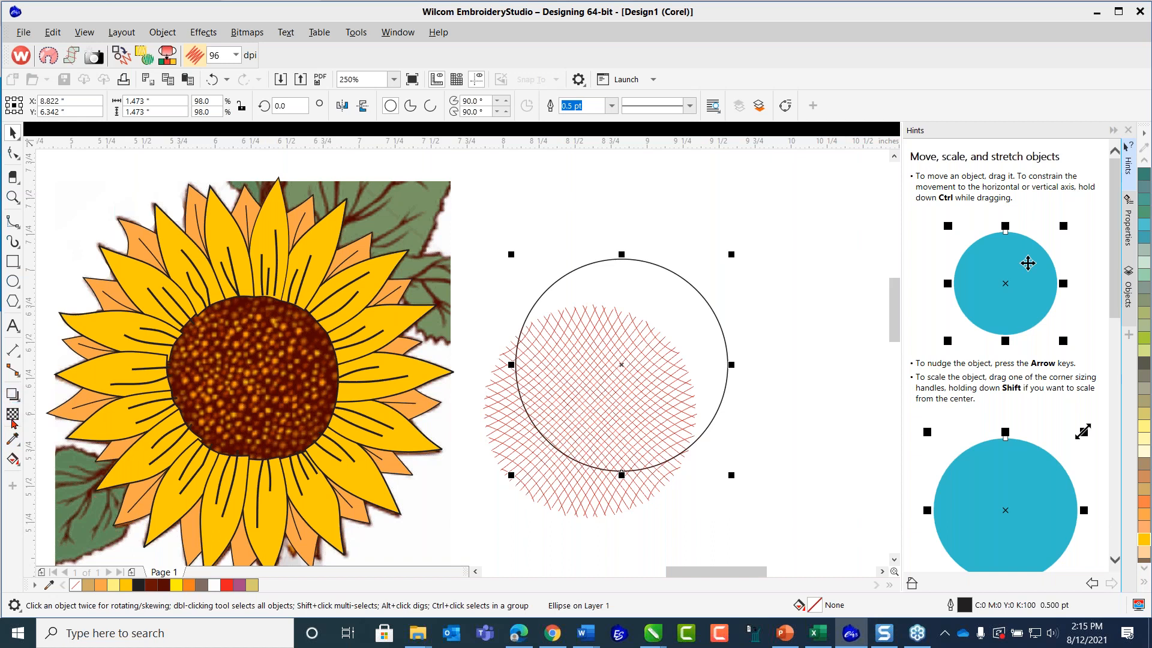
pyautogui.click(20, 449)
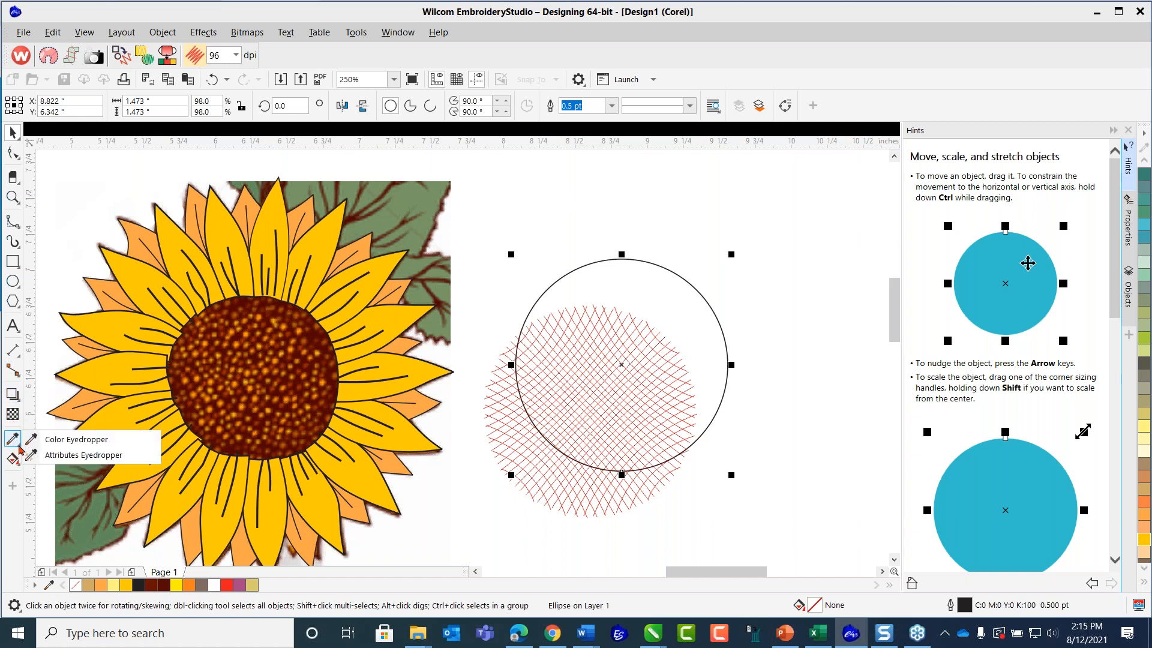
pyautogui.click(54, 441)
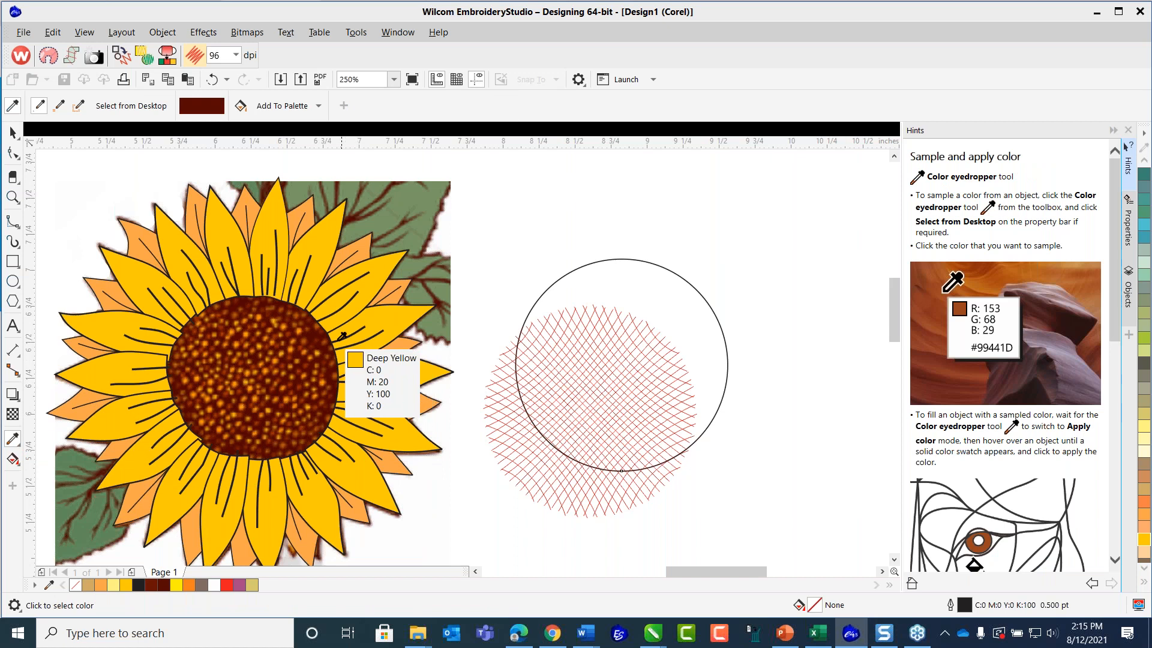
pyautogui.click(314, 330)
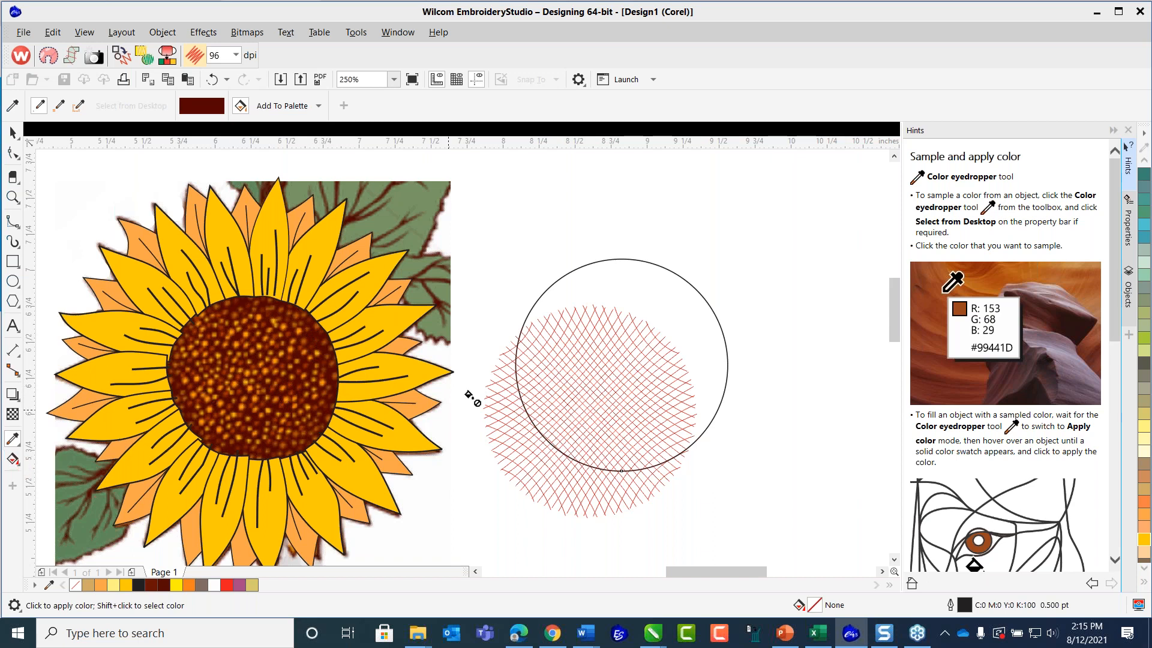
pyautogui.click(598, 264)
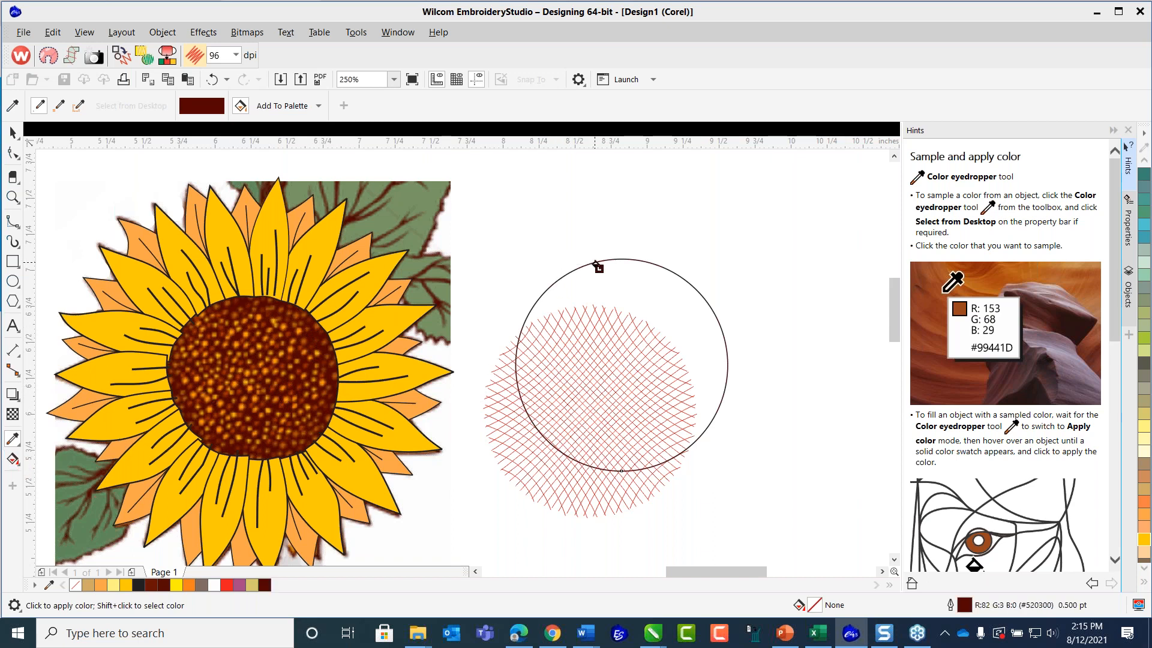
pyautogui.click(609, 277)
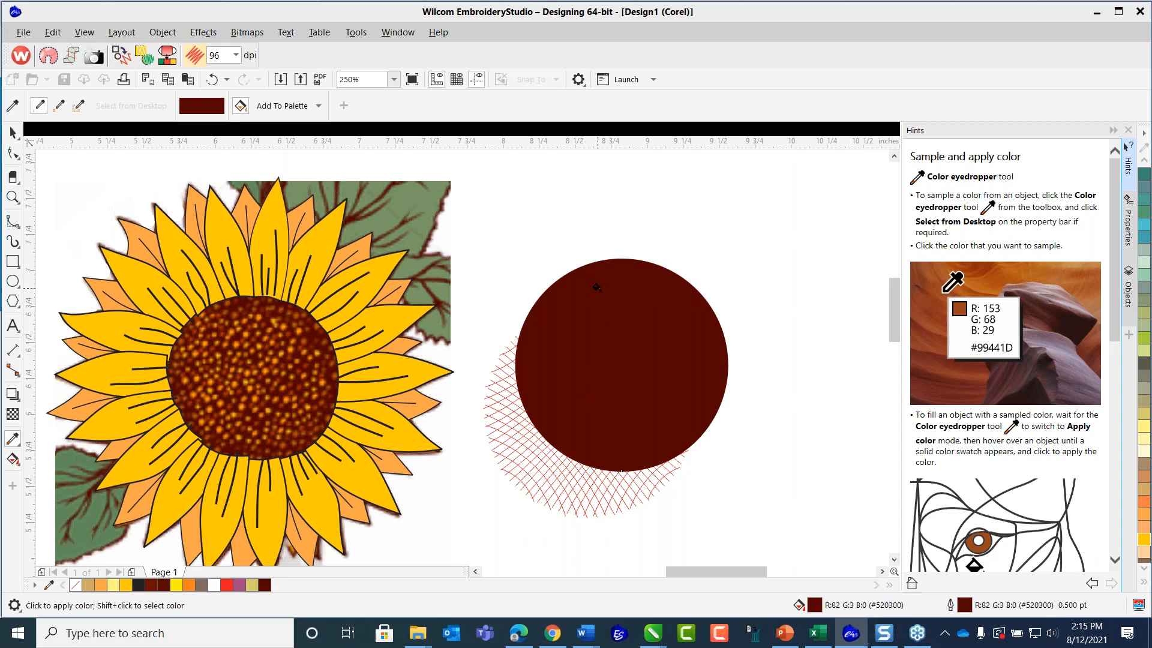
pyautogui.click(12, 132)
pyautogui.moveTo(669, 288); pyautogui.dragTo(708, 229)
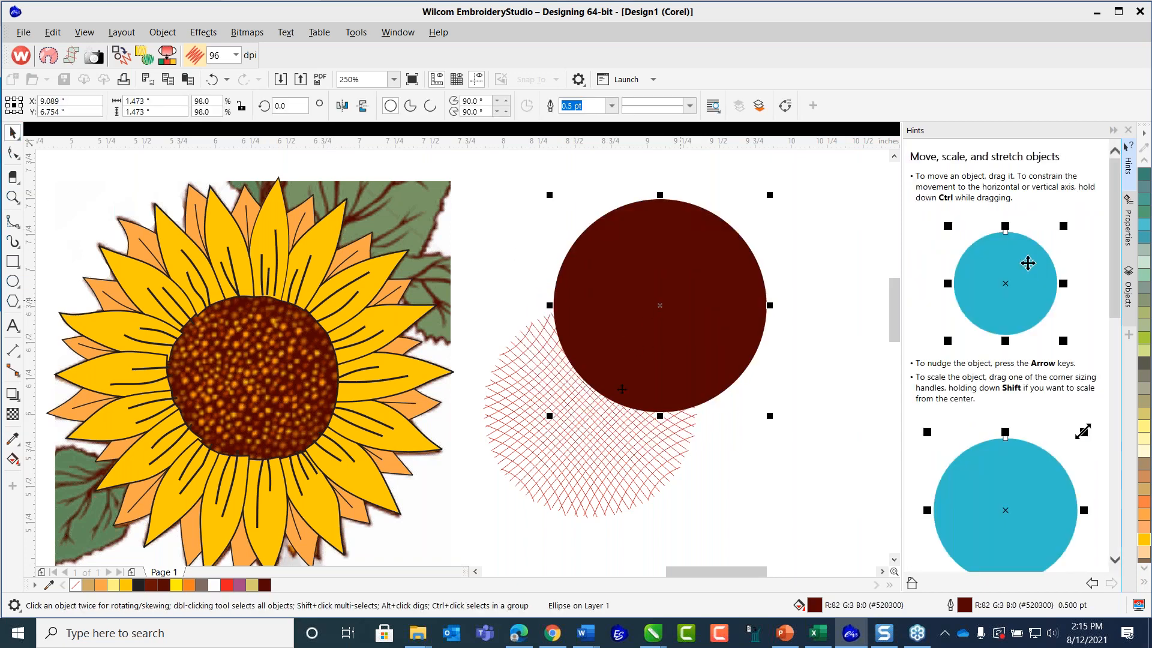
# Select the red line mesh and set both its fill and outline to light peach (C0 M20 Y40 K0).
pyautogui.click(510, 367)
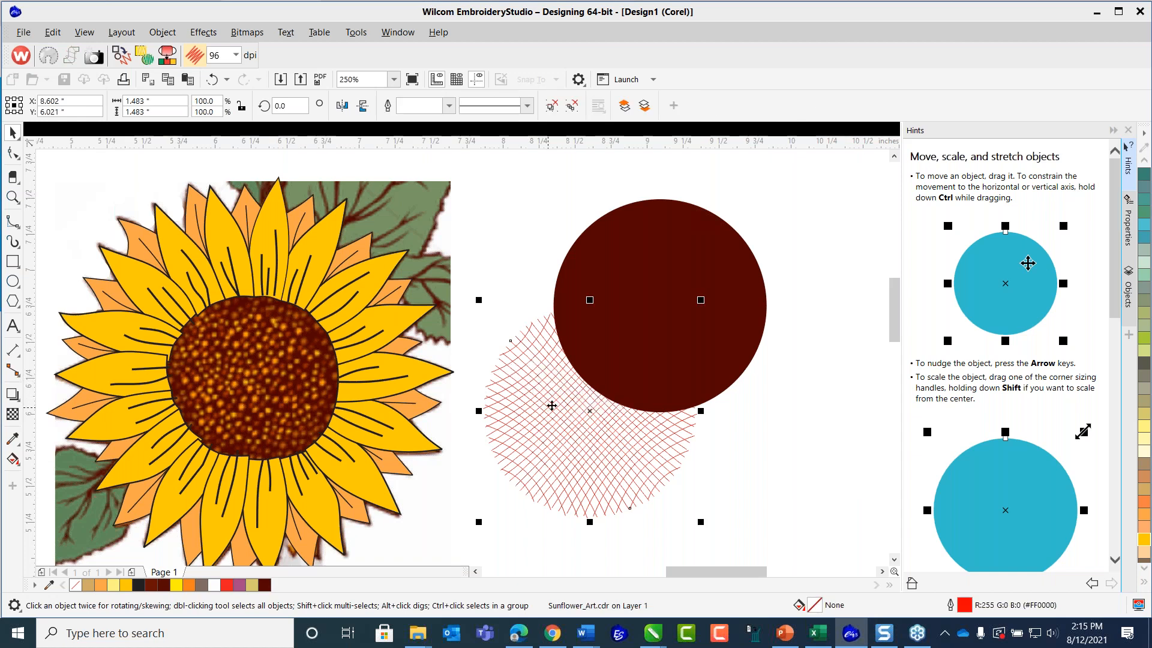
pyautogui.hotkey('ctrl', 'z')
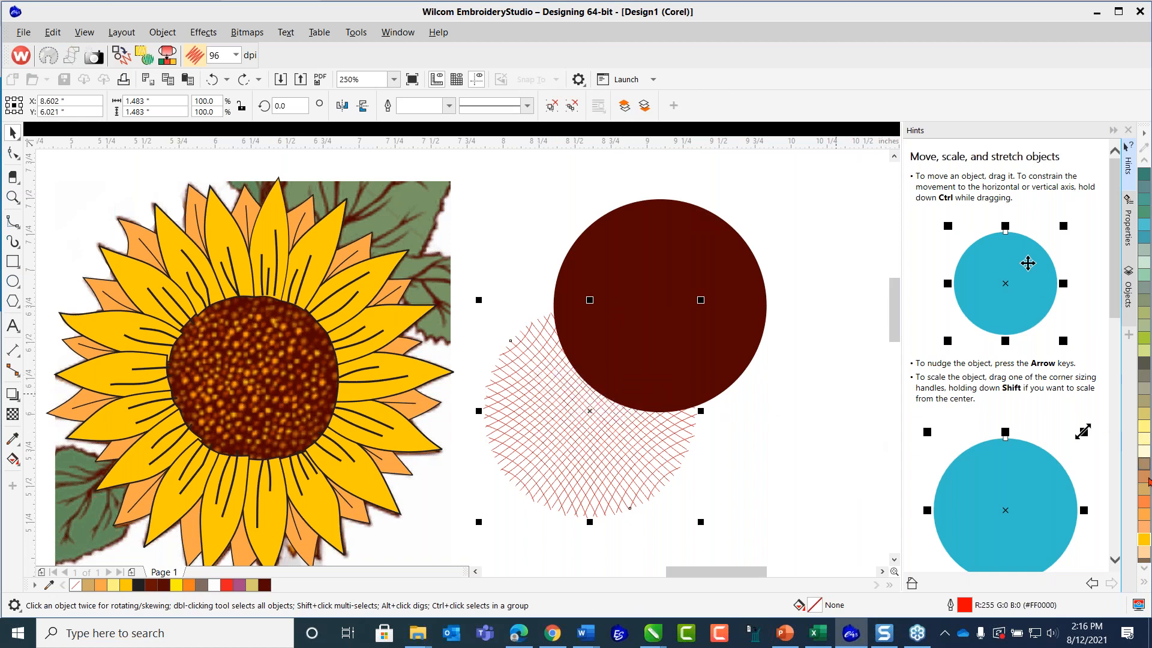
pyautogui.click(1146, 556)
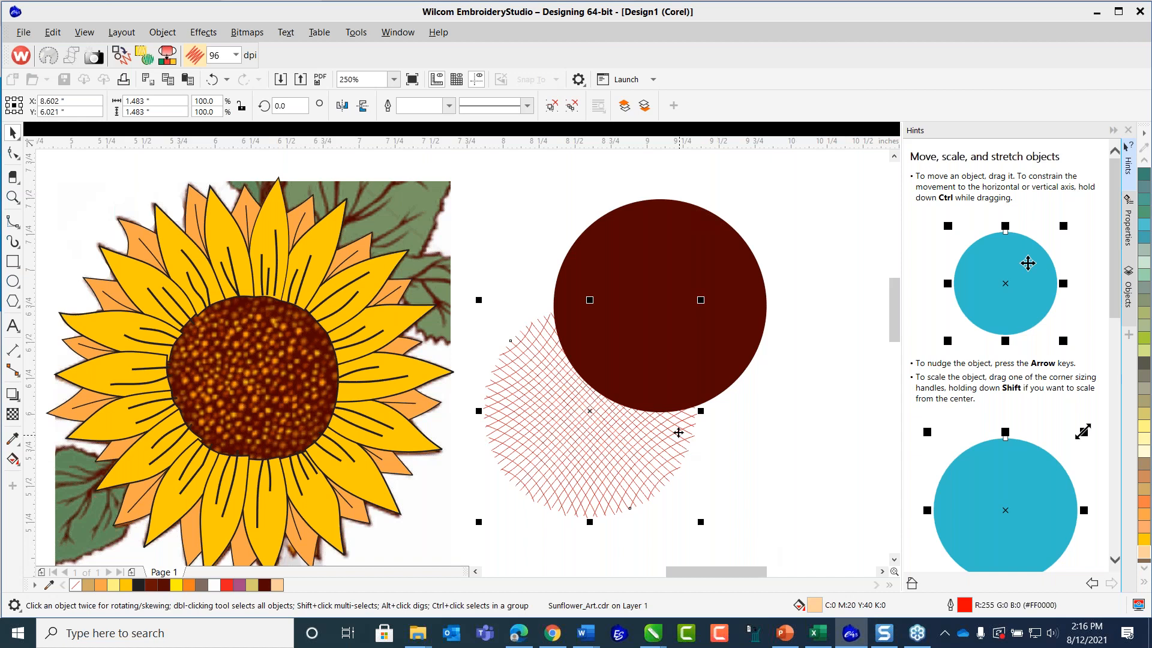
pyautogui.click(1146, 553)
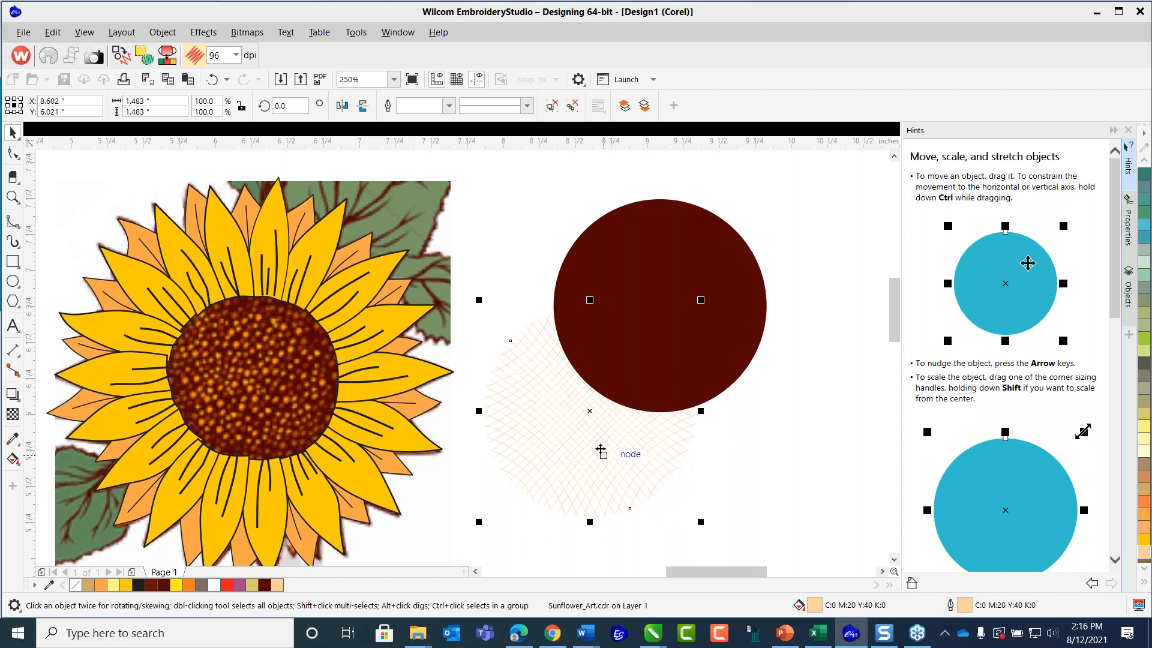
# Order the peach line mesh in front of the dark brown circle and move it up so it covers the circle.
pyautogui.rightClick(600, 447)
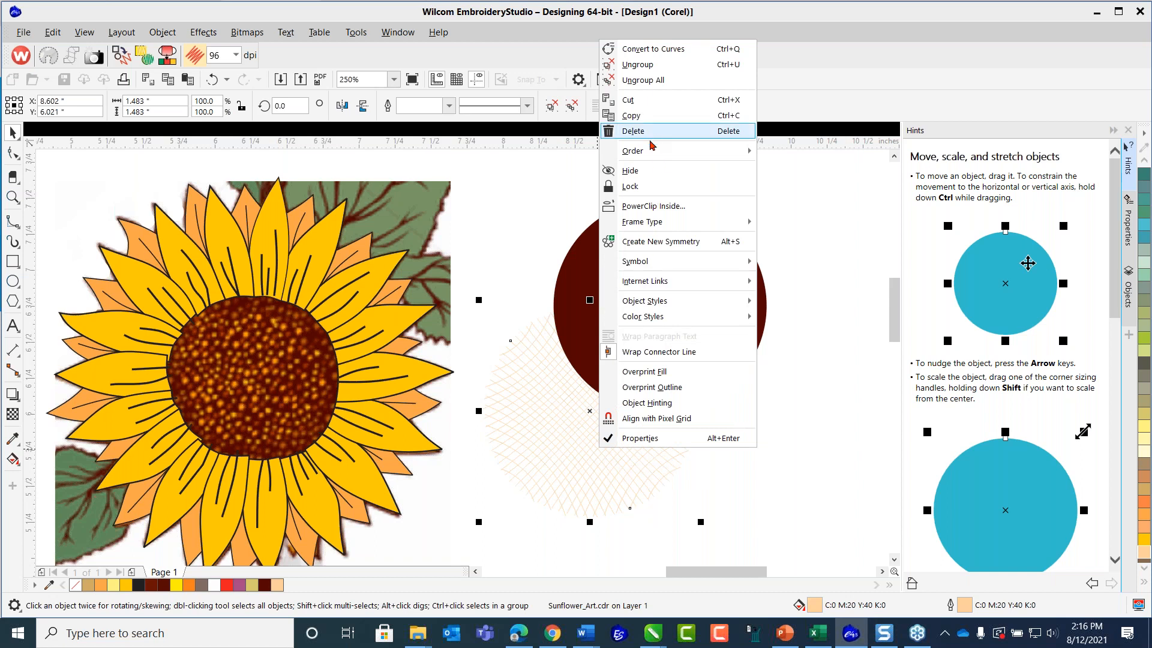
pyautogui.moveTo(653, 151)
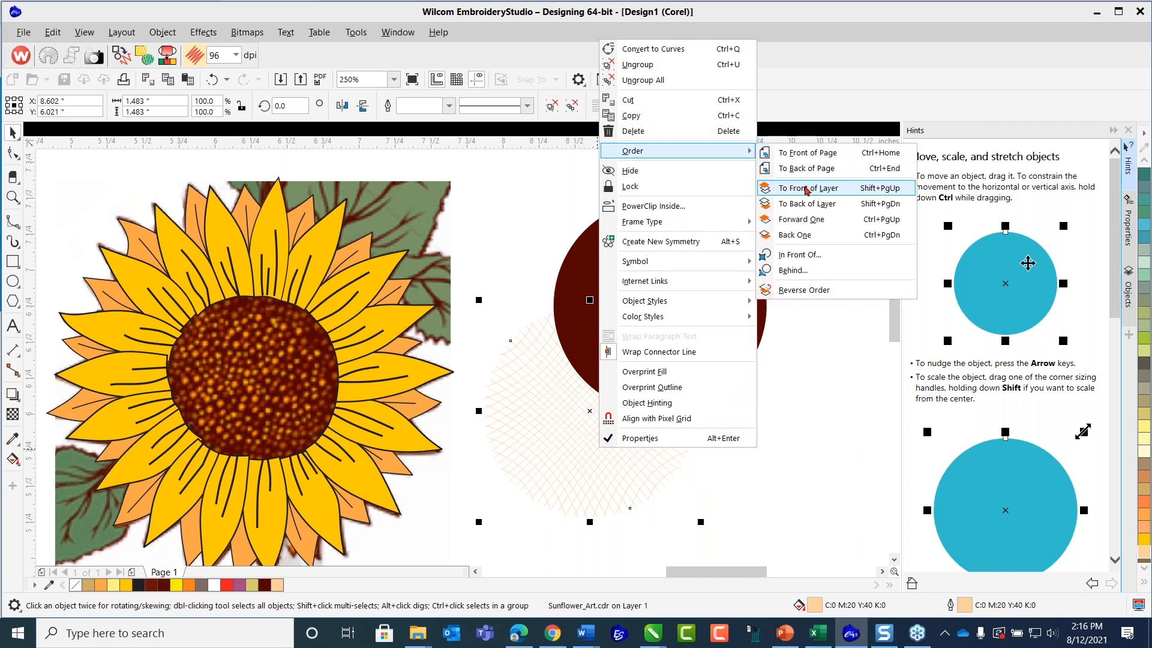
pyautogui.click(804, 255)
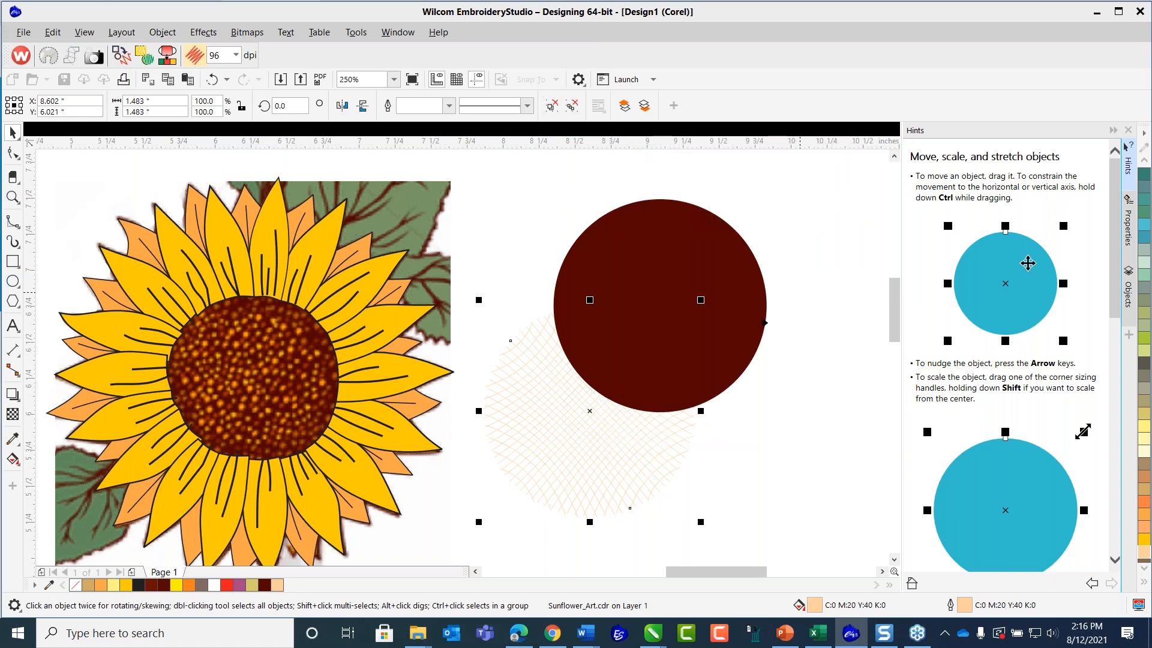
pyautogui.click(591, 240)
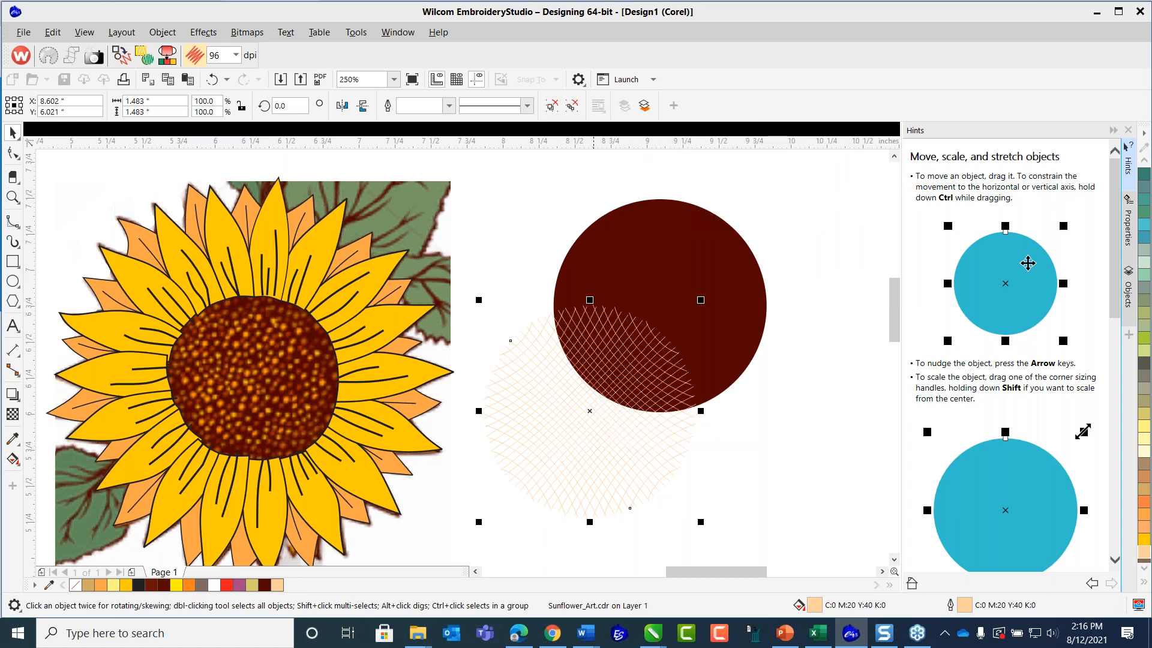
pyautogui.moveTo(588, 470); pyautogui.dragTo(663, 353)
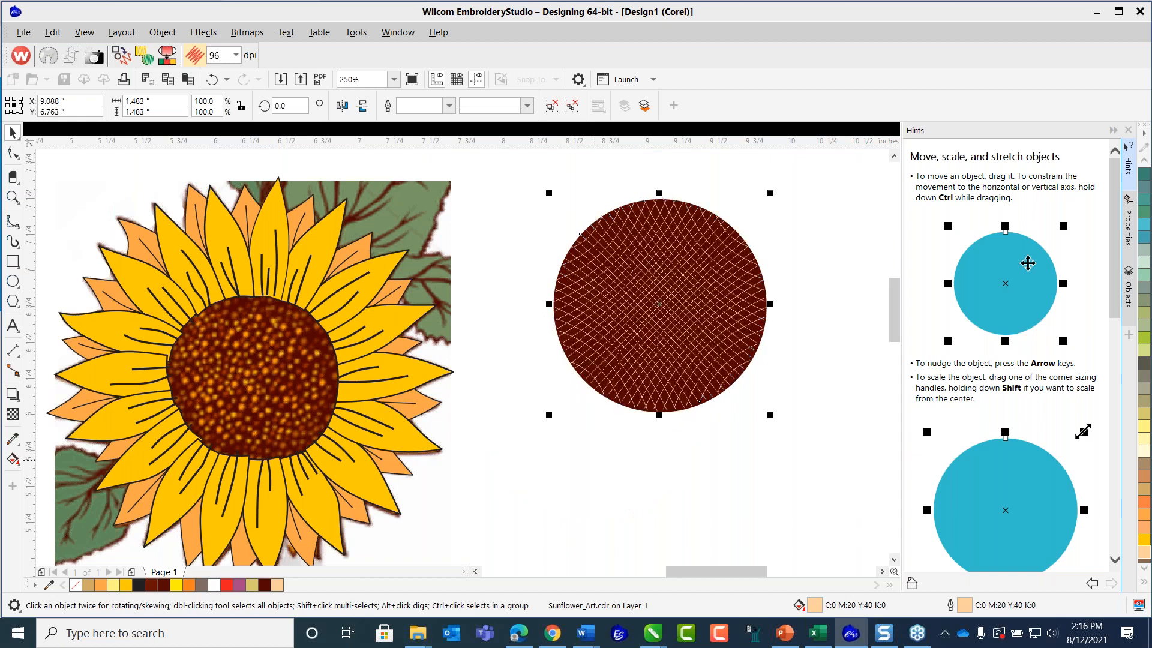
pyautogui.click(833, 288)
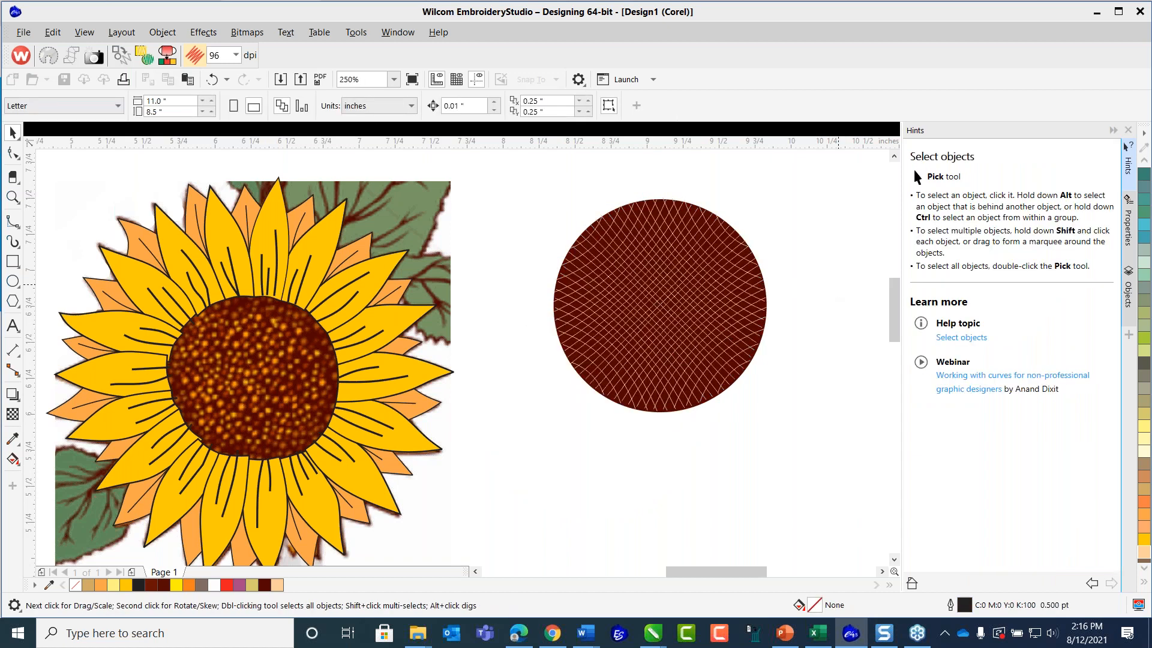
# Group the mesh with the brown circle, then try the group over the sunflower's seed head and return it beside the flower.
pyautogui.moveTo(523, 173); pyautogui.dragTo(808, 471)
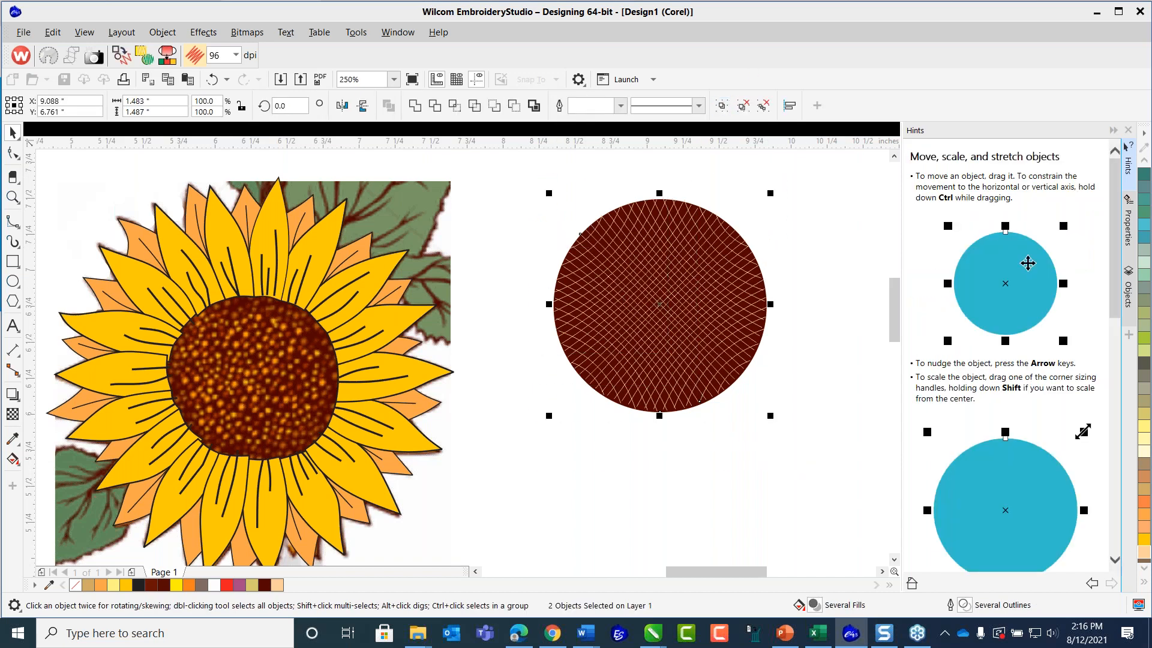
pyautogui.click(721, 107)
pyautogui.moveTo(675, 318); pyautogui.dragTo(252, 405)
pyautogui.moveTo(310, 360); pyautogui.dragTo(646, 374)
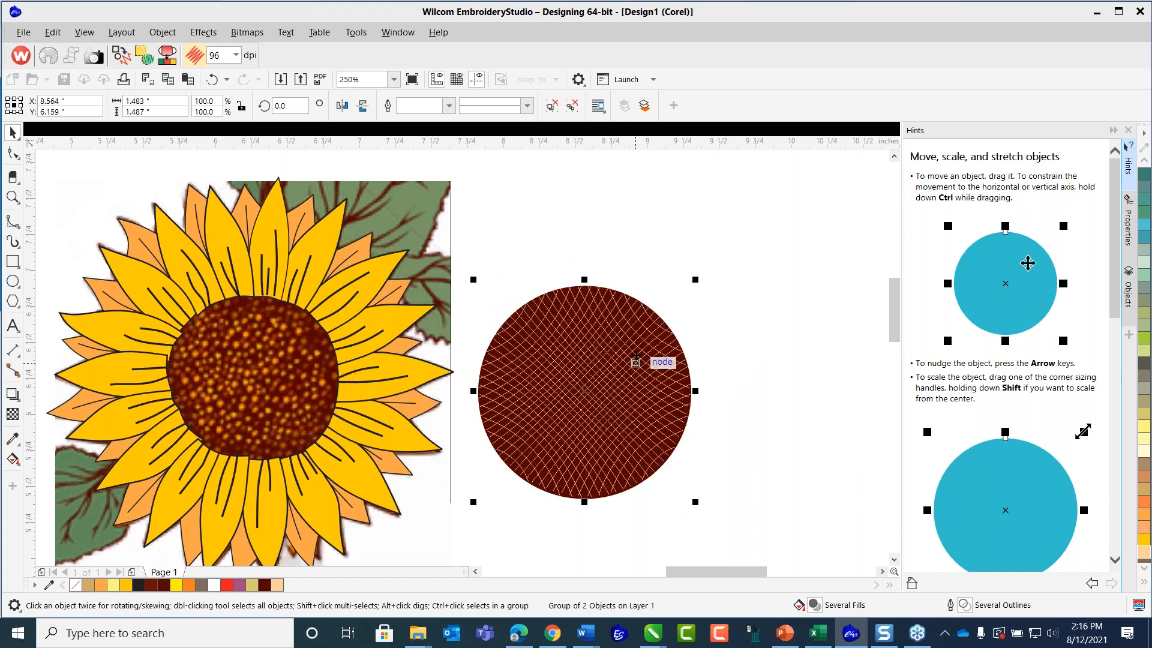
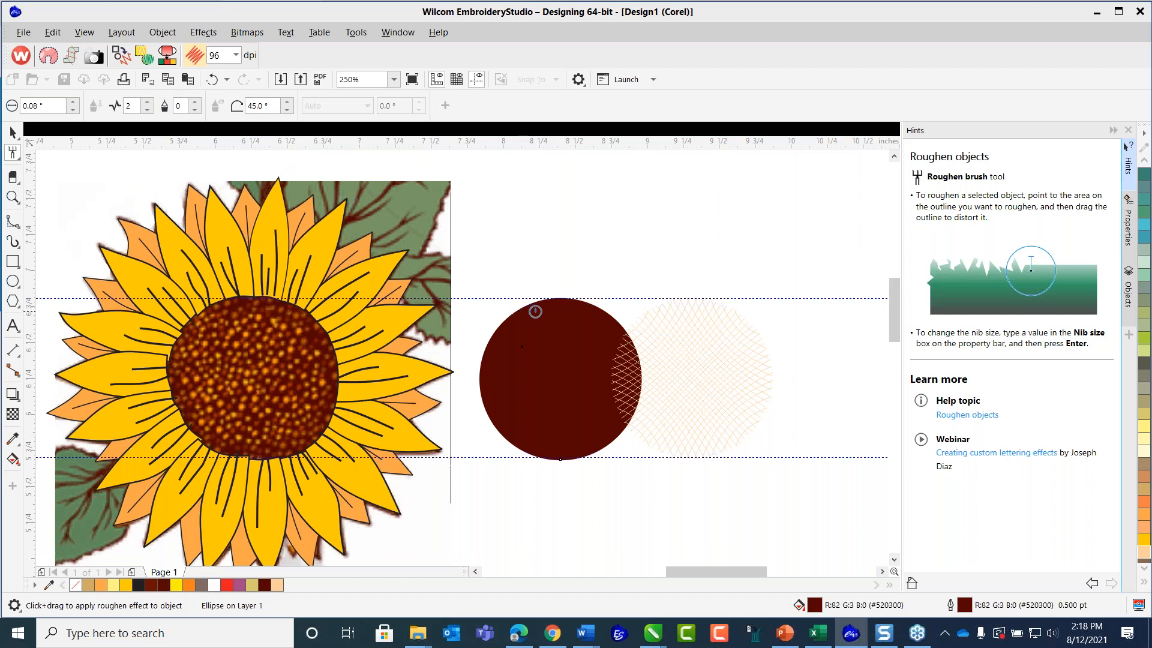
# Roughen the entire edge of the dark brown circle with the Roughen brush, and move the peach line mesh slightly up and left.
pyautogui.moveTo(555, 301)
pyautogui.mouseDown()
pyautogui.moveTo(498, 327)
pyautogui.moveTo(480, 397)
pyautogui.moveTo(506, 439)
pyautogui.moveTo(533, 456)
pyautogui.moveTo(591, 458)
pyautogui.moveTo(618, 441)
pyautogui.moveTo(605, 458)
pyautogui.moveTo(635, 410)
pyautogui.moveTo(641, 349)
pyautogui.moveTo(625, 330)
pyautogui.moveTo(561, 300)
pyautogui.moveTo(630, 343)
pyautogui.moveTo(640, 384)
pyautogui.moveTo(619, 434)
pyautogui.moveTo(577, 453)
pyautogui.moveTo(550, 455)
pyautogui.moveTo(503, 428)
pyautogui.moveTo(484, 384)
pyautogui.moveTo(496, 316)
pyautogui.moveTo(555, 295)
pyautogui.mouseUp()
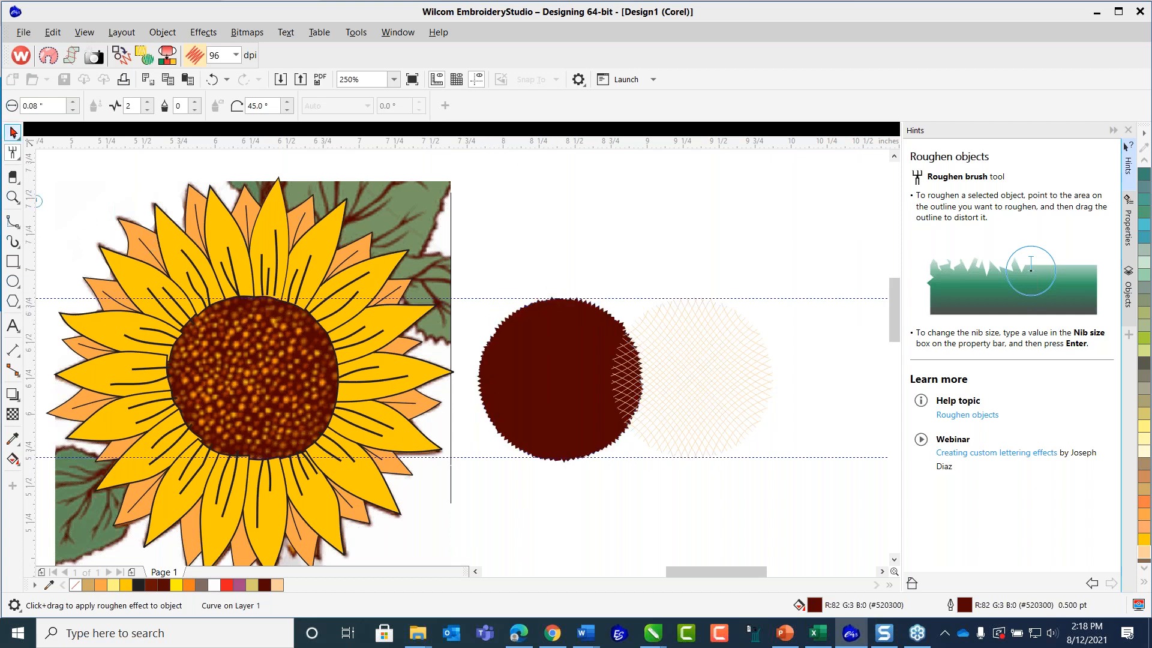
pyautogui.click(13, 133)
pyautogui.click(714, 359)
pyautogui.moveTo(714, 359)
pyautogui.mouseDown()
pyautogui.moveTo(584, 360)
pyautogui.moveTo(714, 336)
pyautogui.mouseUp()
# Give the roughened brown circle a black outline (C0 M0 Y0 K100) with a width of 1.0 pt.
pyautogui.click(531, 324)
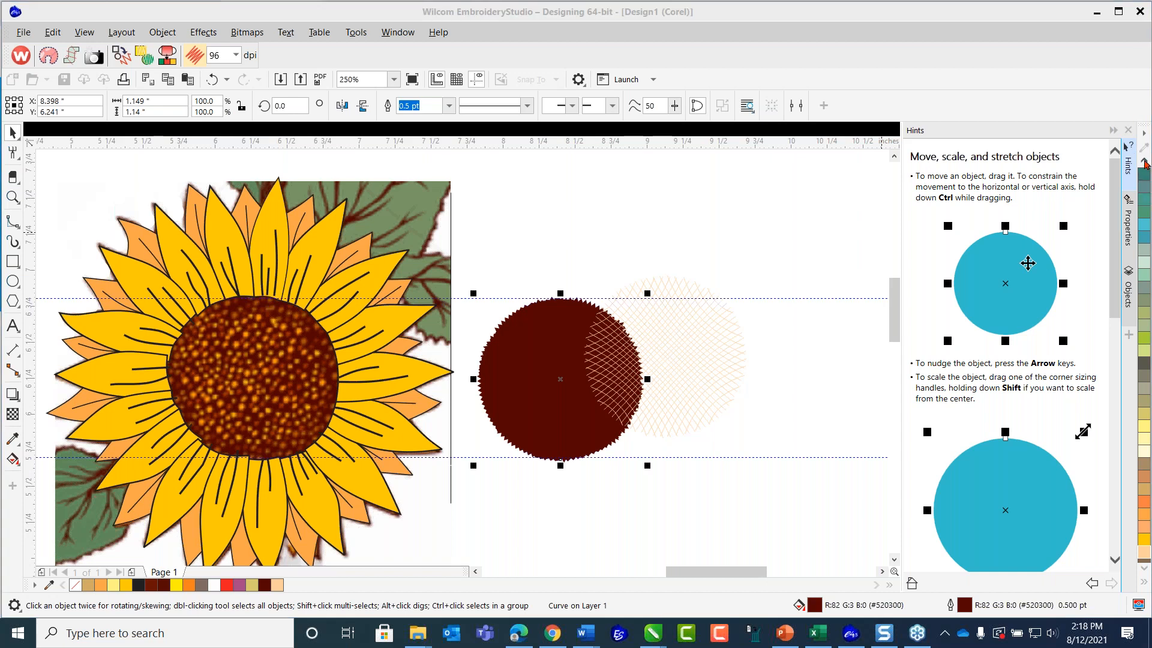
pyautogui.click(1146, 161)
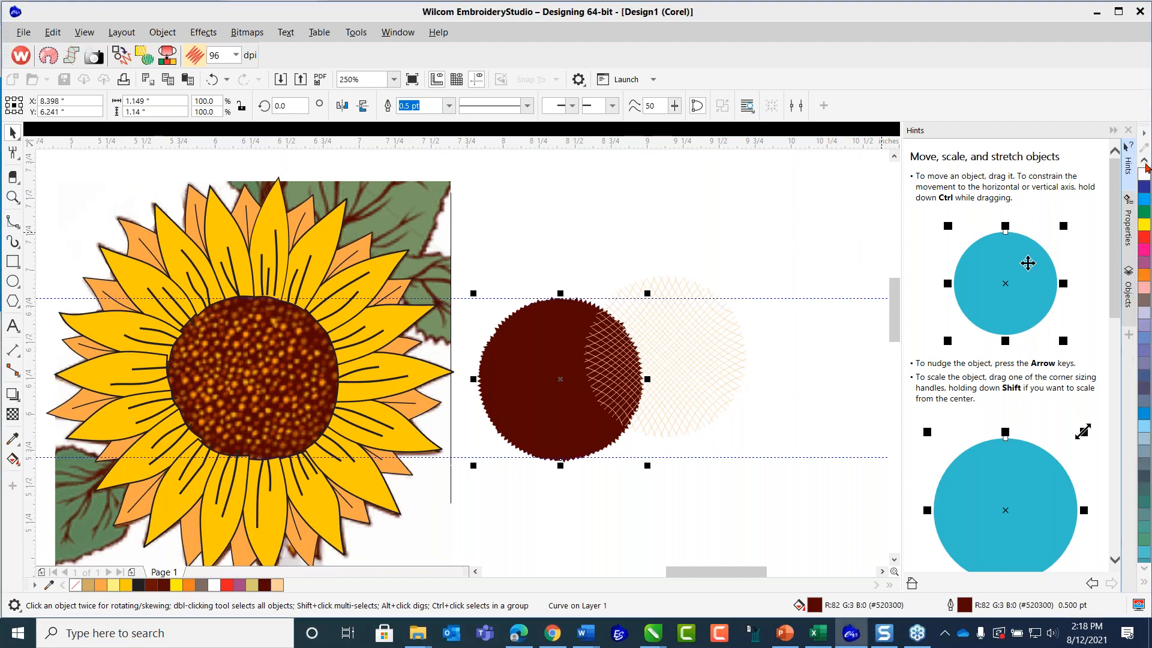
pyautogui.click(1145, 163)
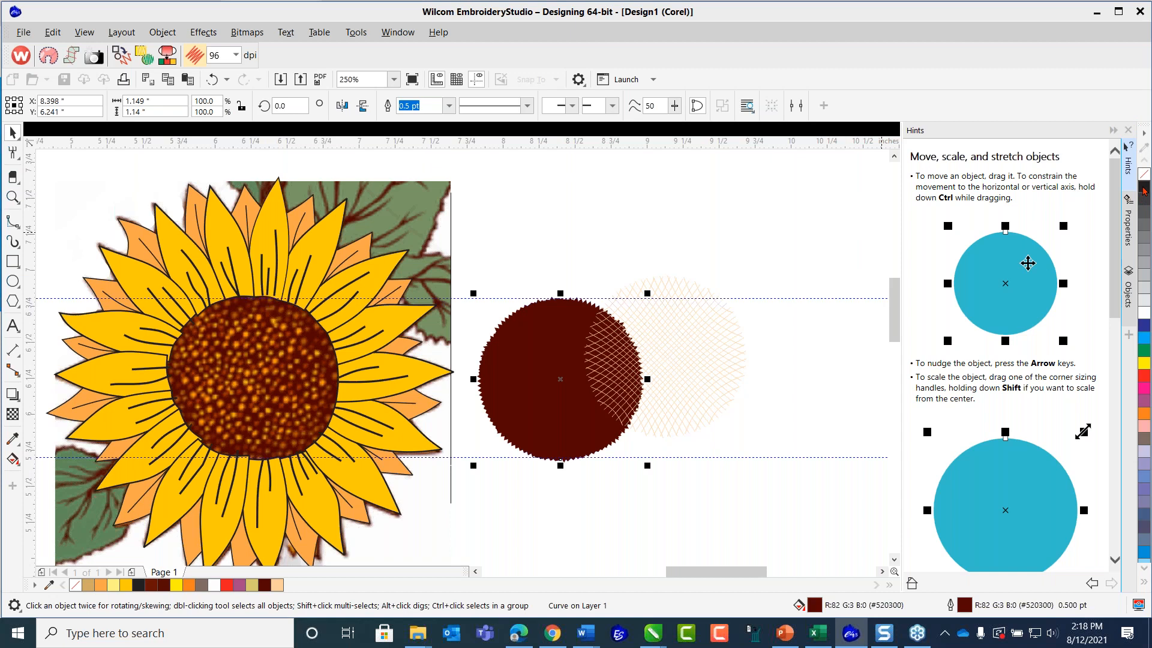
pyautogui.rightClick(1145, 189)
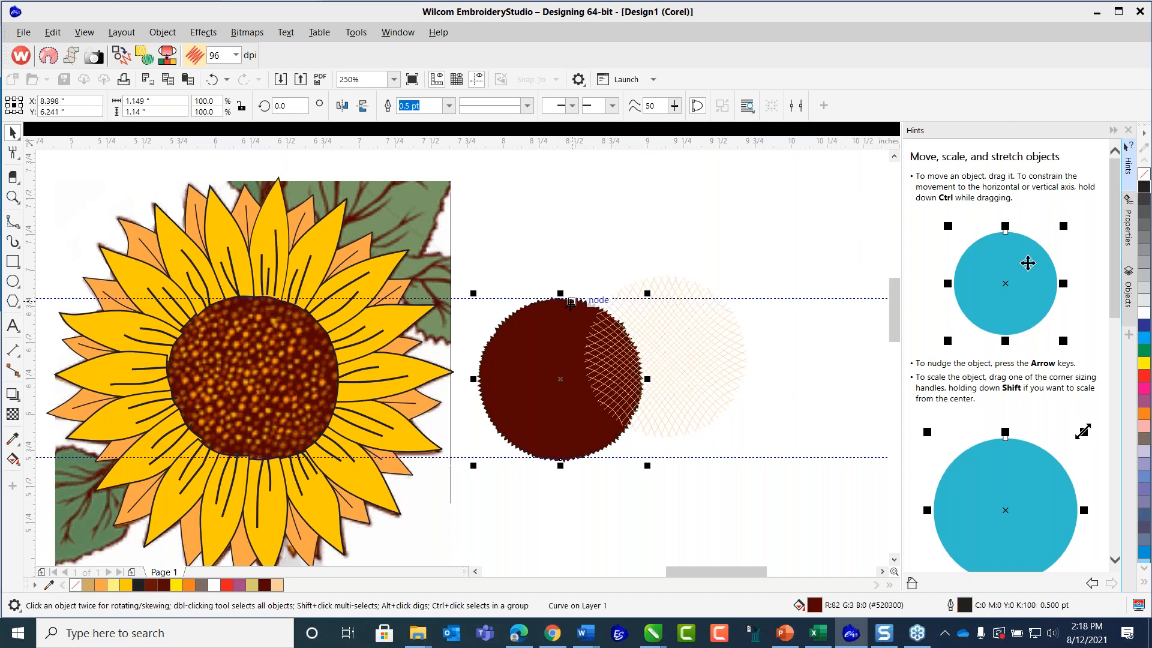
pyautogui.click(447, 111)
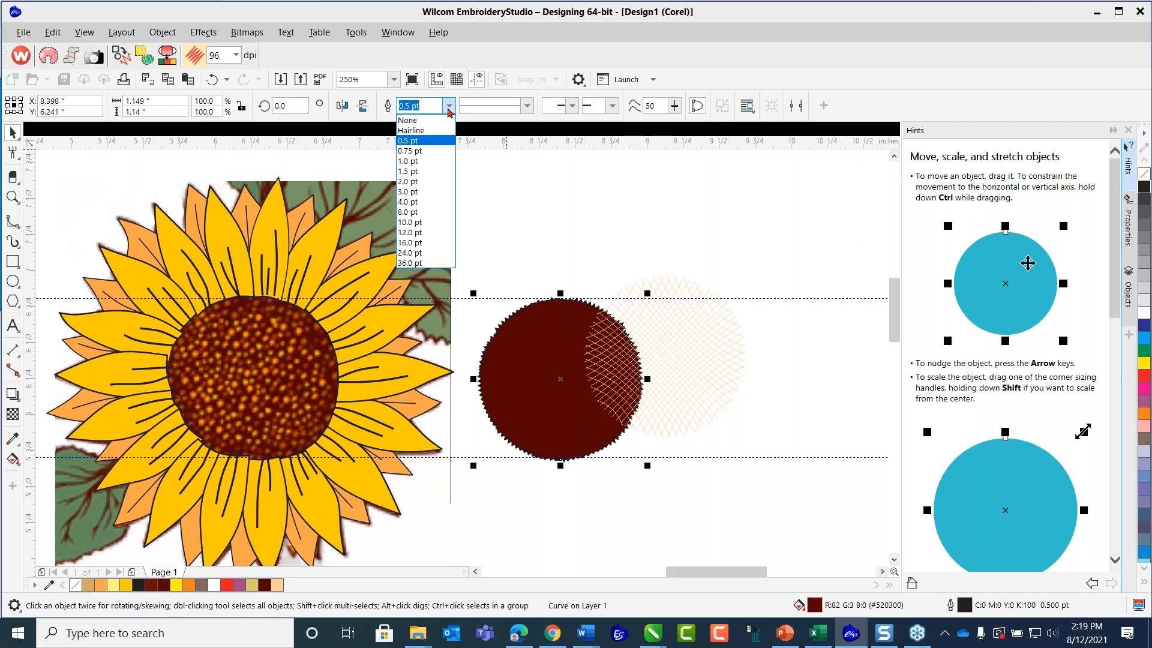
pyautogui.click(414, 161)
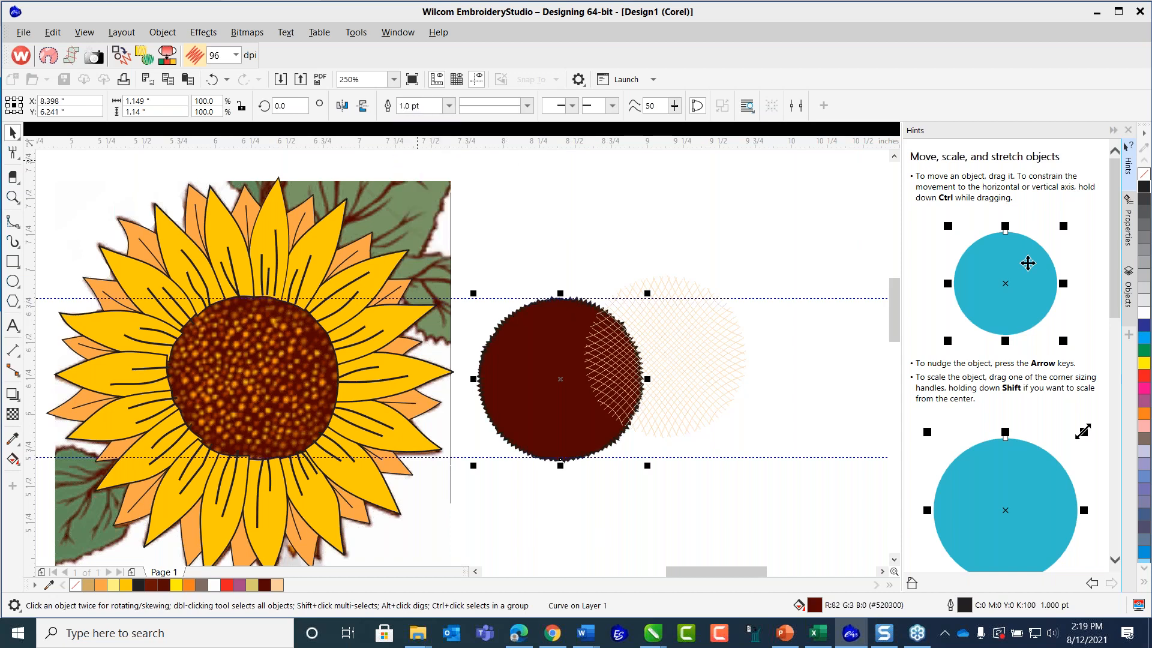
# Move the peach line mesh over the roughened brown circle and group the two objects.
pyautogui.click(550, 227)
pyautogui.click(673, 314)
pyautogui.moveTo(673, 314); pyautogui.dragTo(578, 361)
pyautogui.click(482, 250)
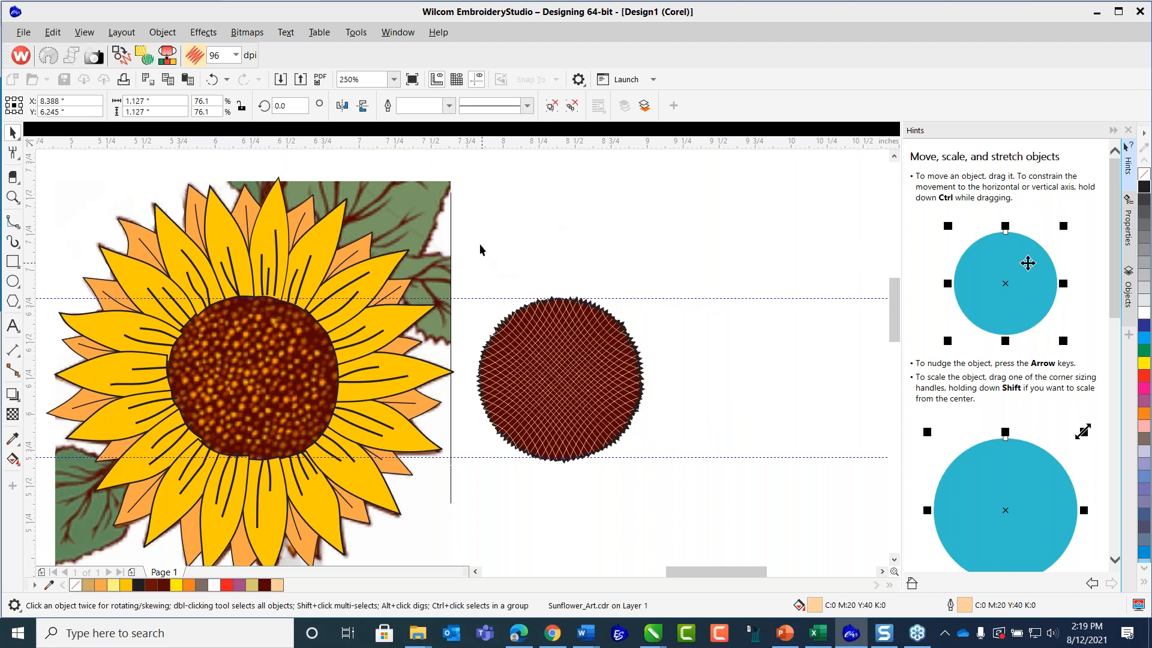
pyautogui.moveTo(468, 256); pyautogui.dragTo(666, 497)
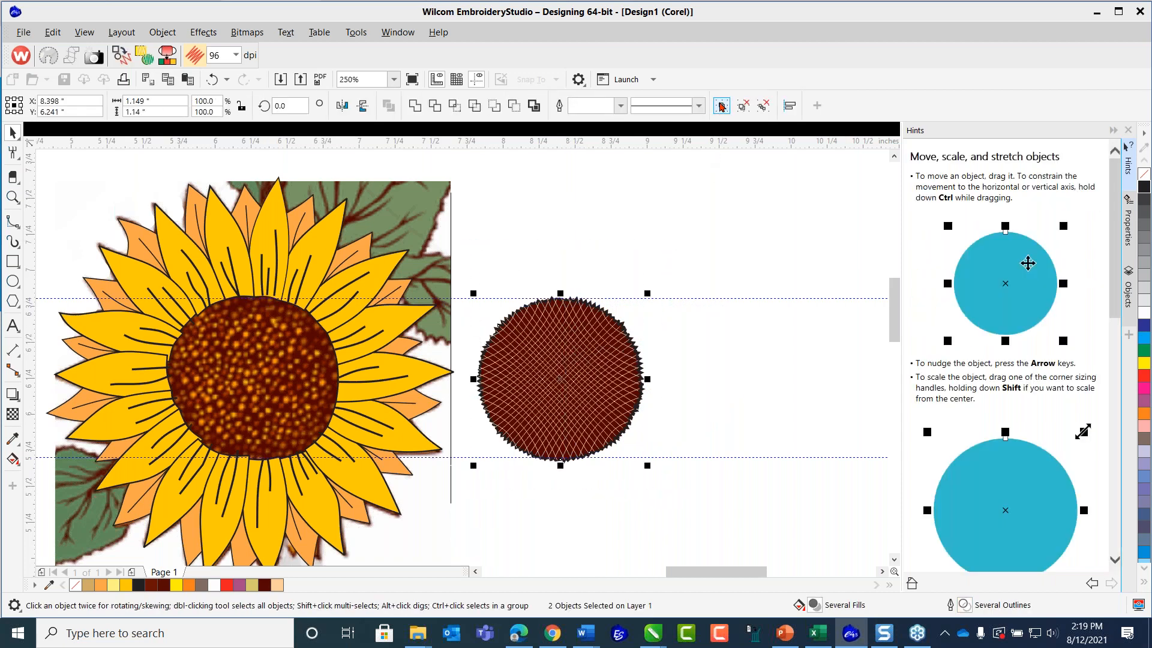
pyautogui.hotkey('ctrl', 'g')
# Move the grouped centre over the sunflower's seed head and enlarge it proportionally to about 1.23 by 1.22 inches.
pyautogui.moveTo(565, 397); pyautogui.dragTo(285, 399)
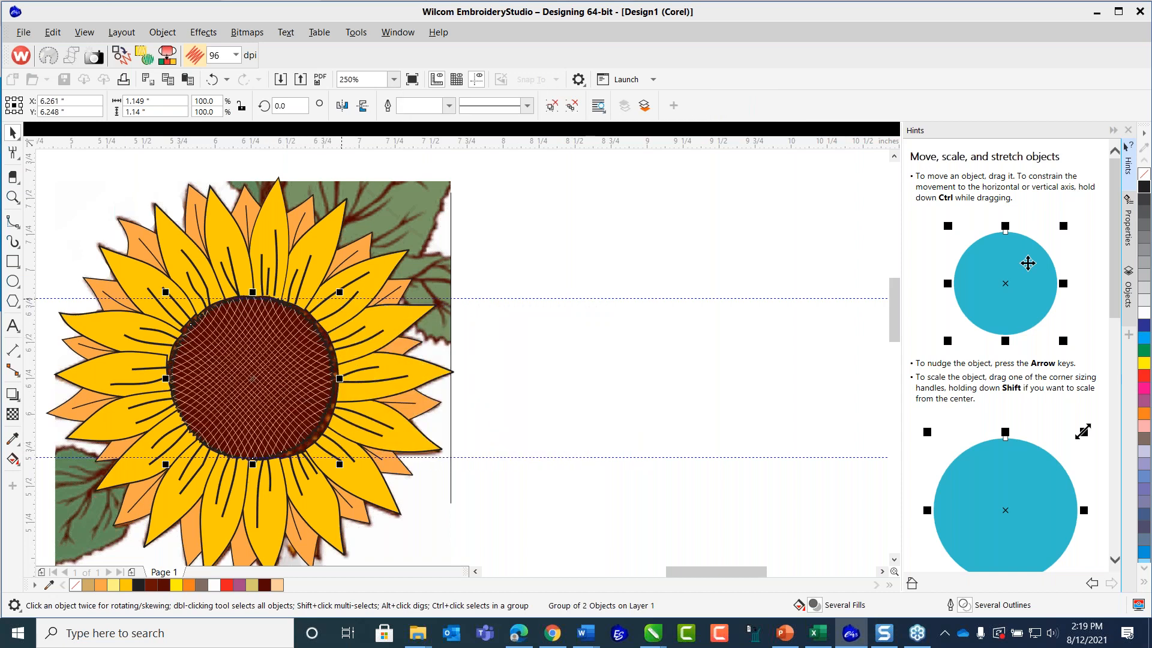
pyautogui.moveTo(341, 292); pyautogui.dragTo(356, 285)
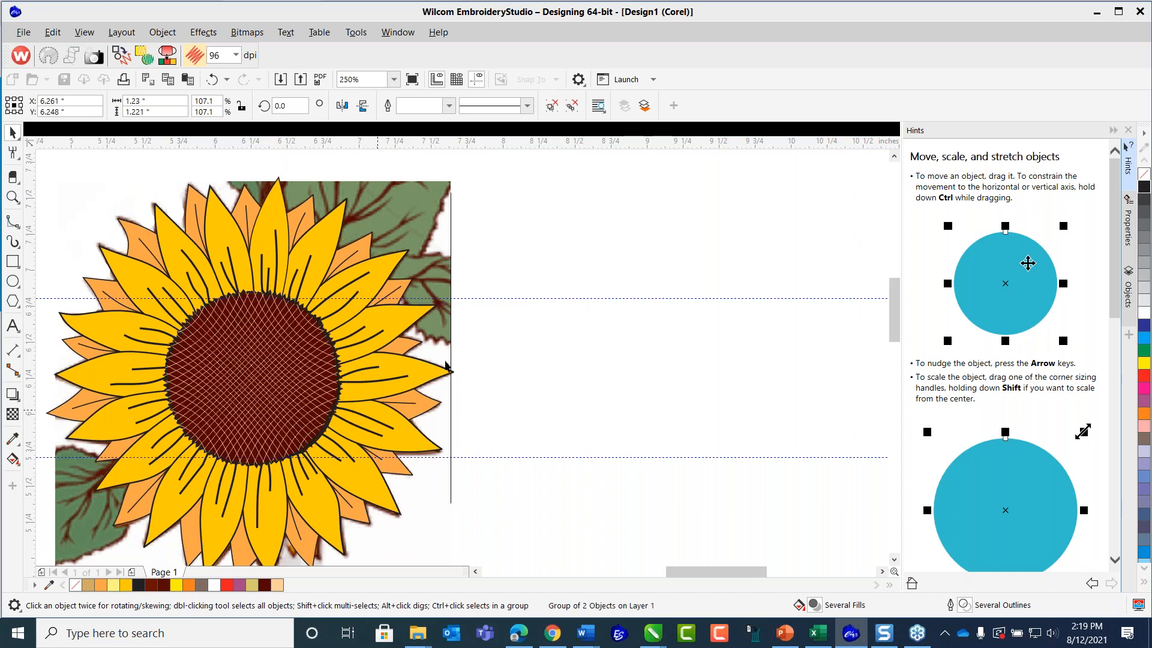
pyautogui.click(559, 270)
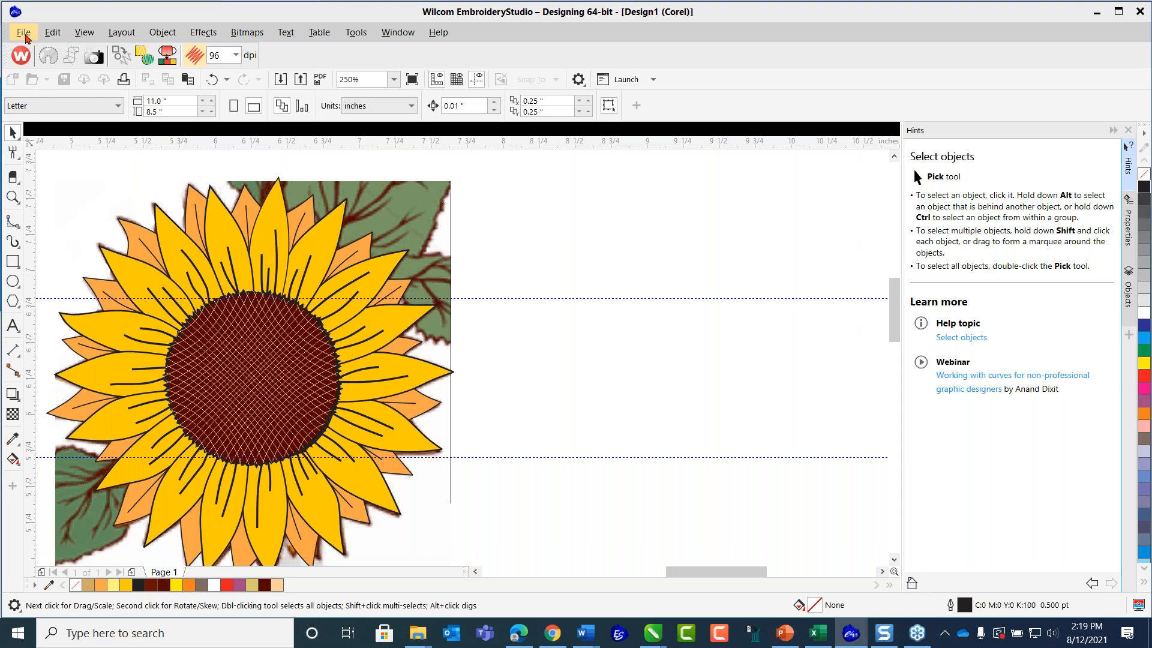
# Save the artwork as a CDR over the existing file Sunflower_Art2.cdr in the Page Graphics folder.
pyautogui.click(23, 33)
pyautogui.click(60, 120)
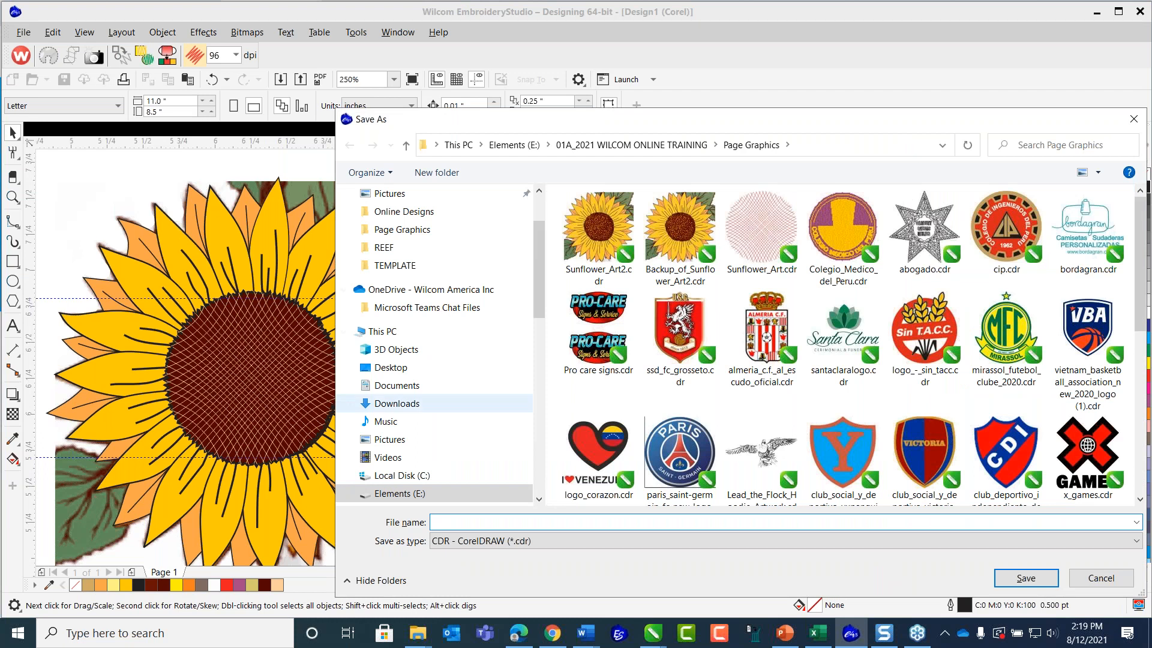
pyautogui.click(597, 232)
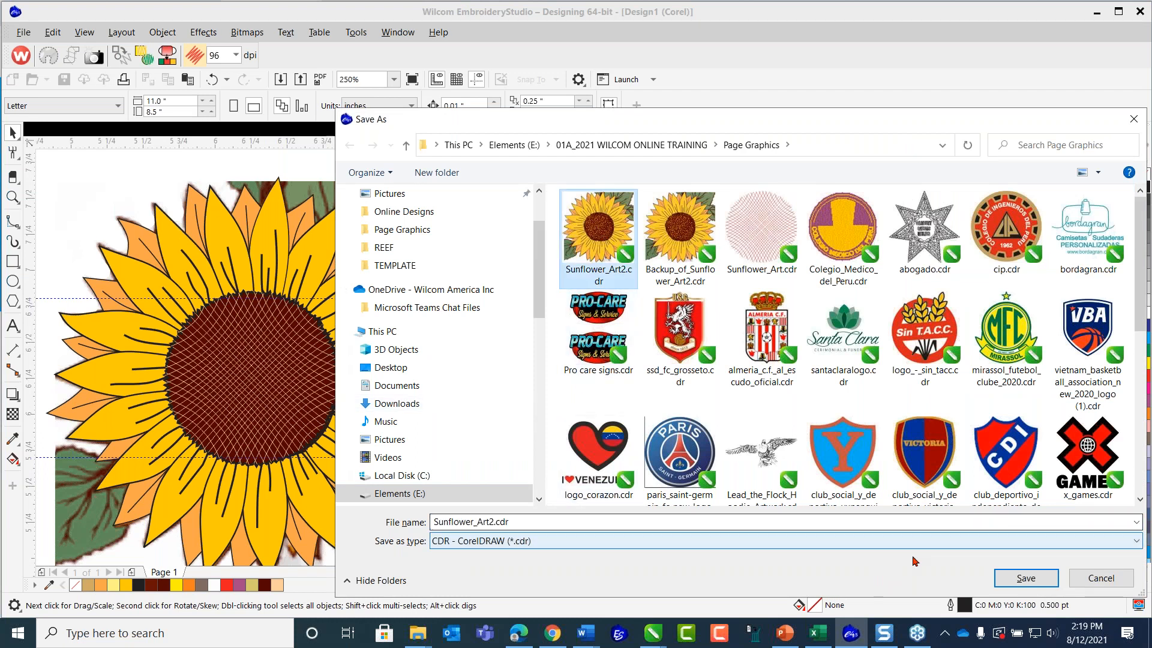
pyautogui.click(1023, 579)
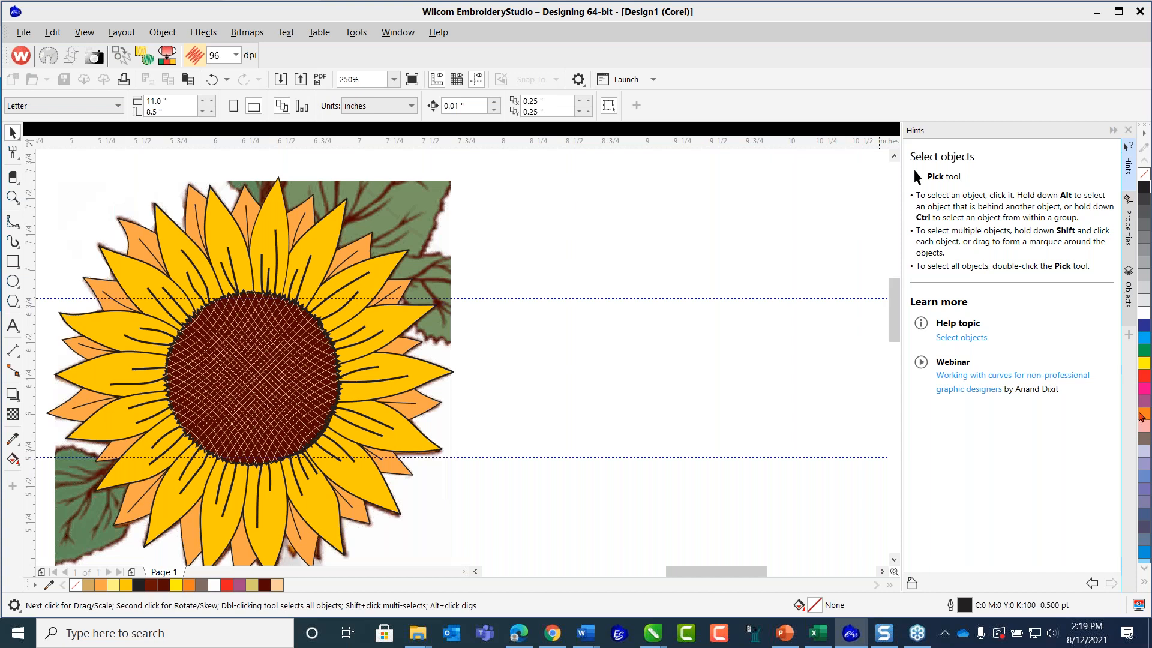
pyautogui.click(1140, 412)
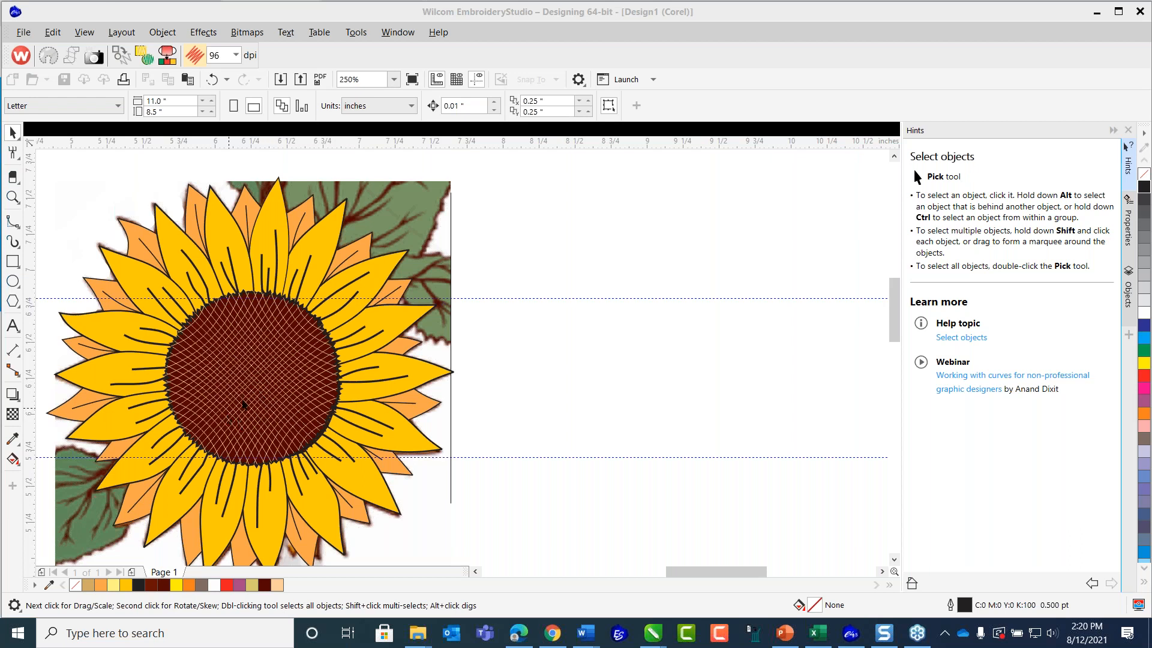
# Pull the reference sunflower bitmap out from behind the vector flower and delete it.
pyautogui.scroll(-2, 252, 395)
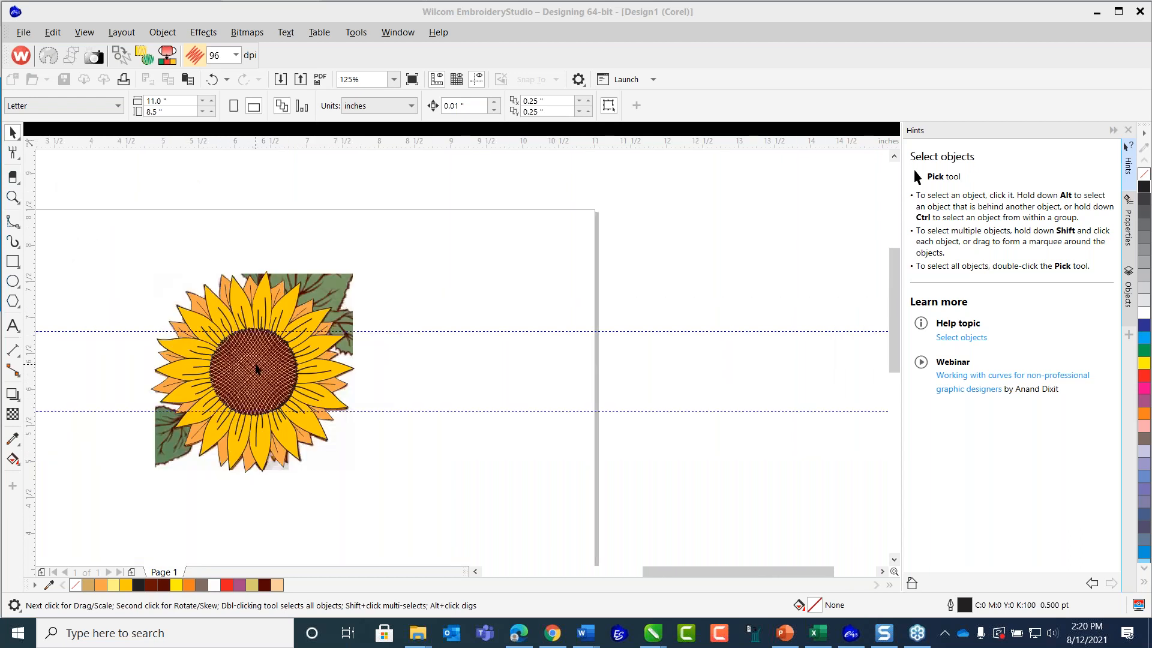
pyautogui.click(354, 280)
pyautogui.moveTo(349, 278); pyautogui.dragTo(647, 254)
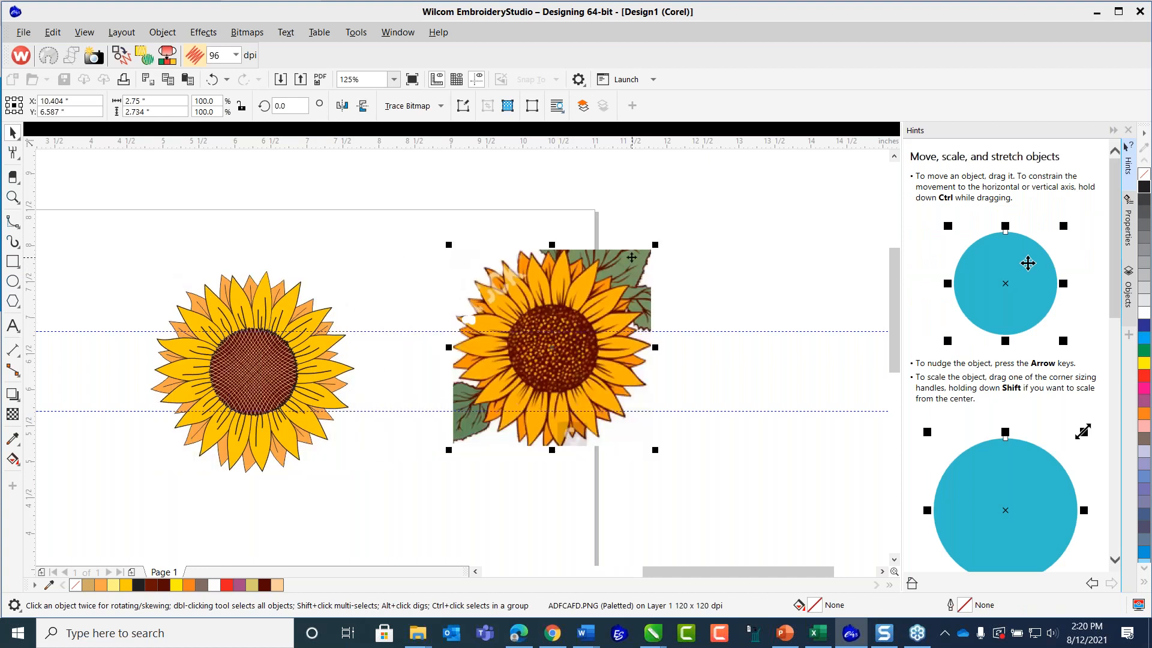
pyautogui.press('Delete')
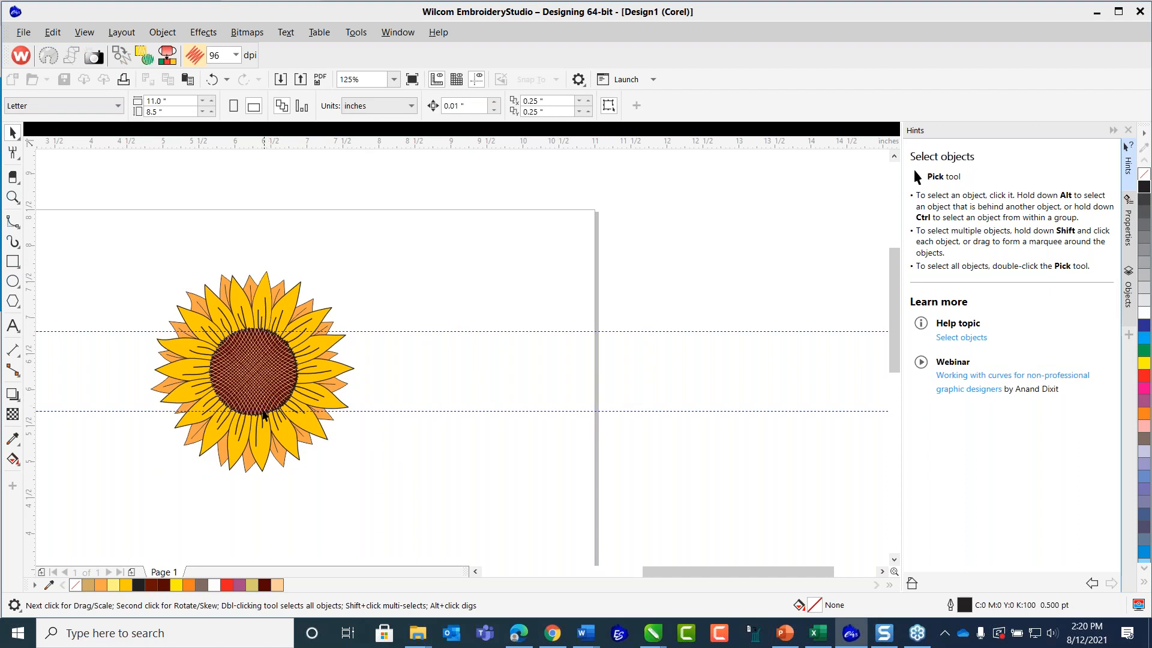
# Save the vector-only sunflower as a CDR, replacing Sunflower_Art2.cdr again.
pyautogui.scroll(2, 252, 391)
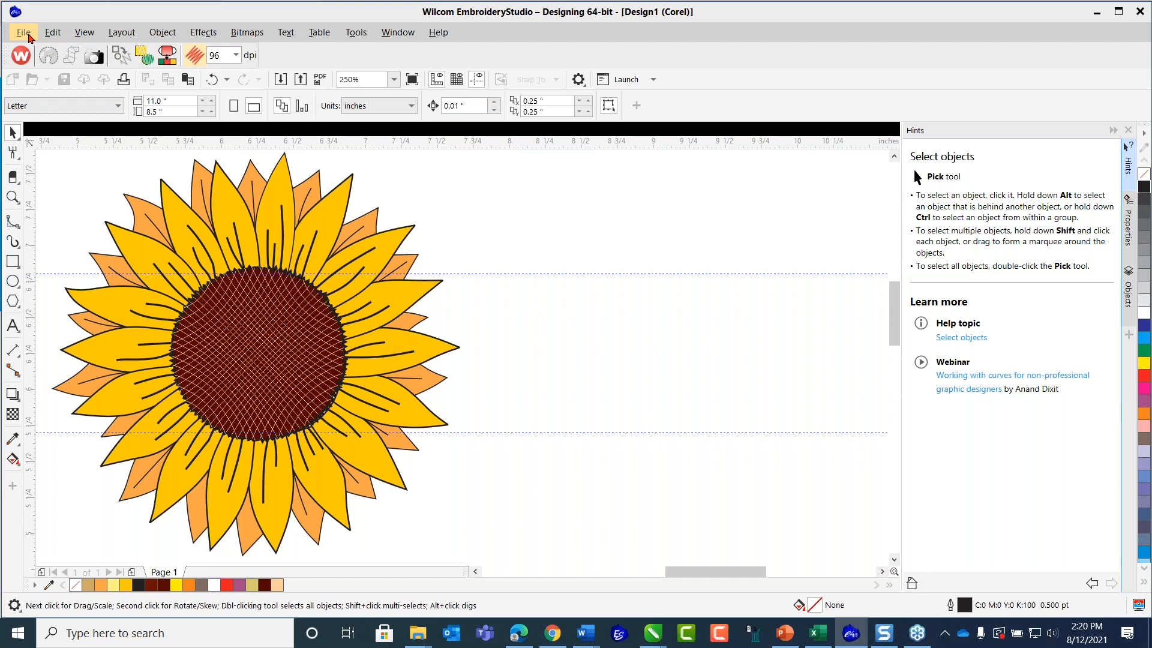
pyautogui.click(26, 35)
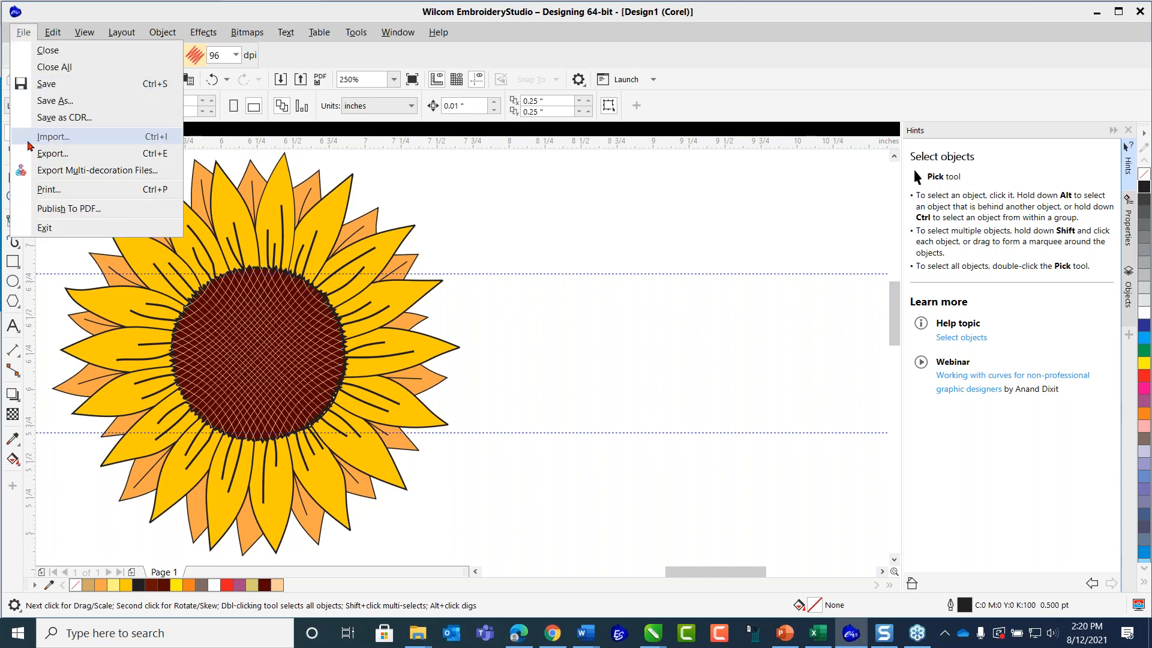
pyautogui.click(65, 118)
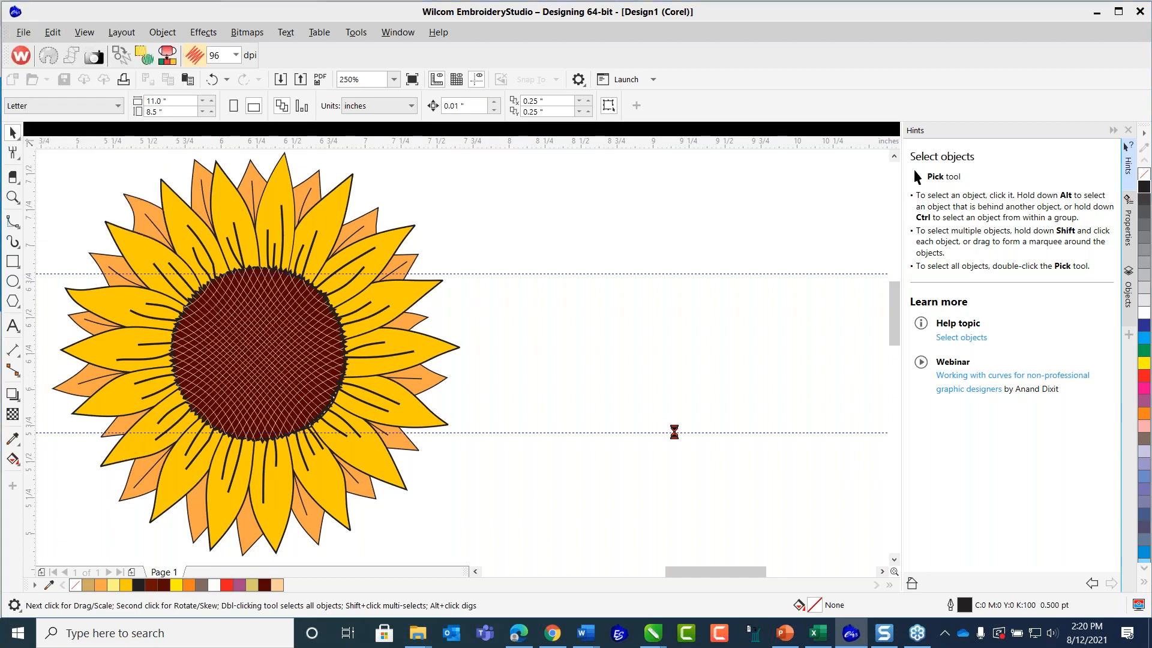
pyautogui.click(596, 234)
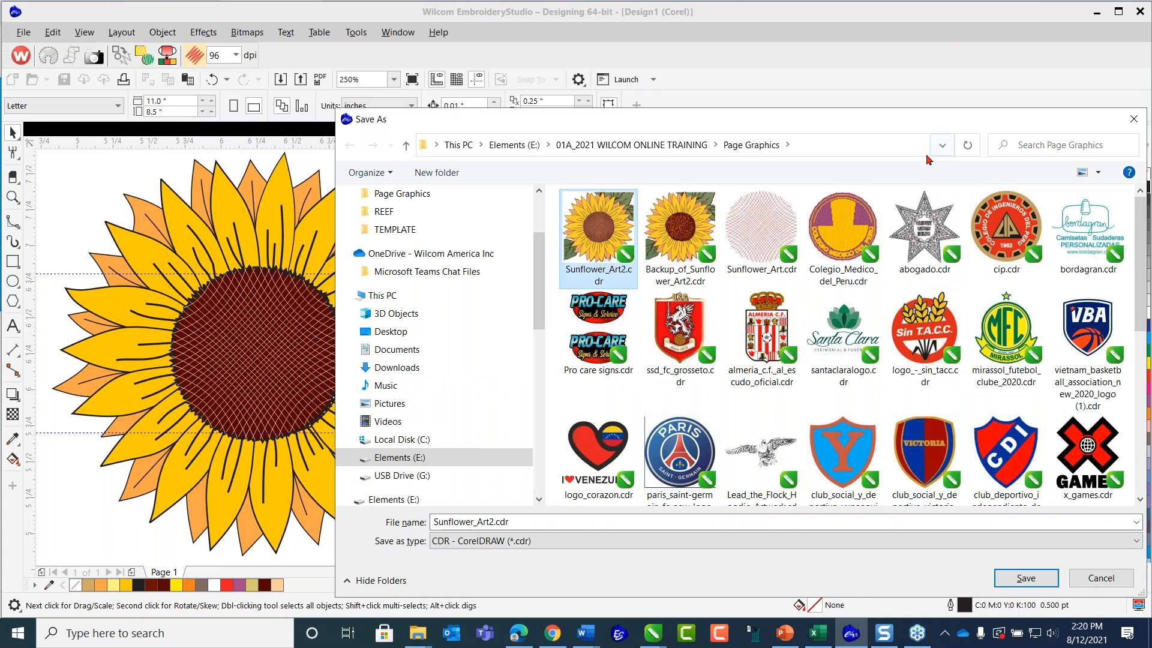
pyautogui.click(1022, 579)
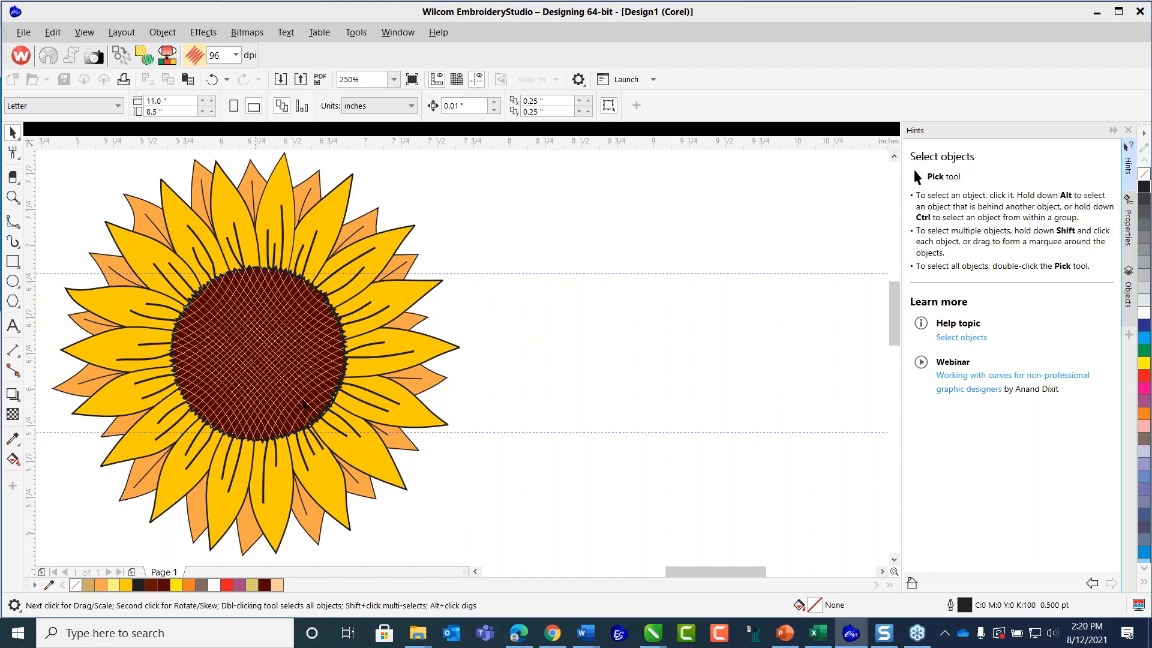
# Enlarge the grouped seed centre toward its lower right to about 1.25 by 1.24 inches, covering the inner ends of the petals.
pyautogui.click(429, 394)
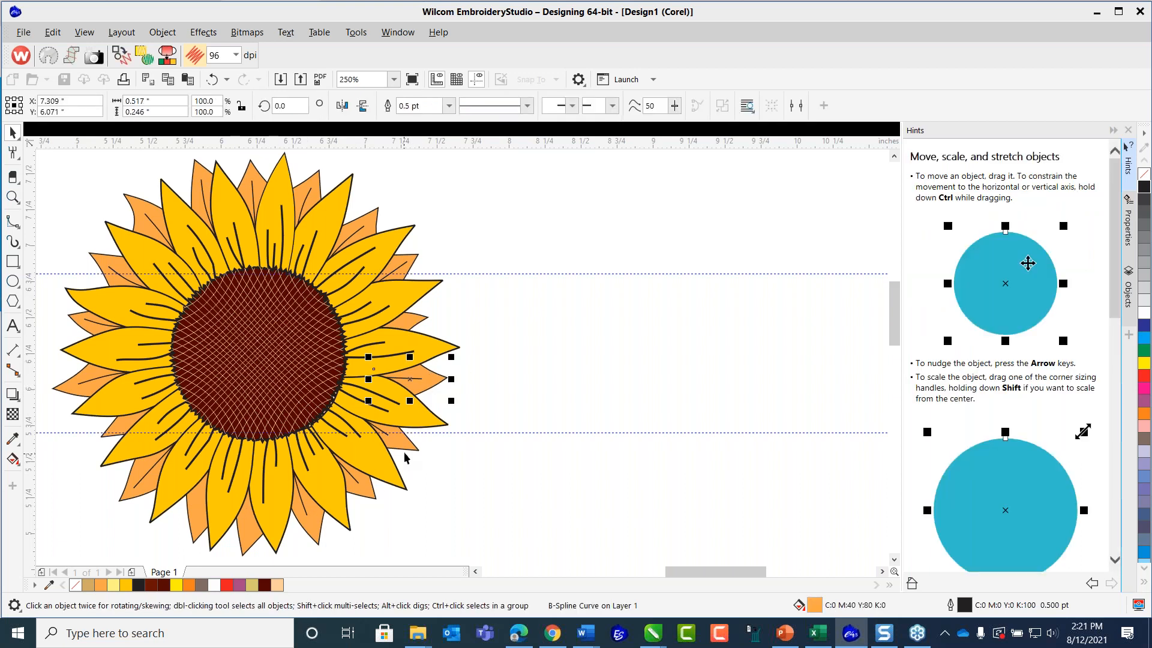
pyautogui.click(509, 309)
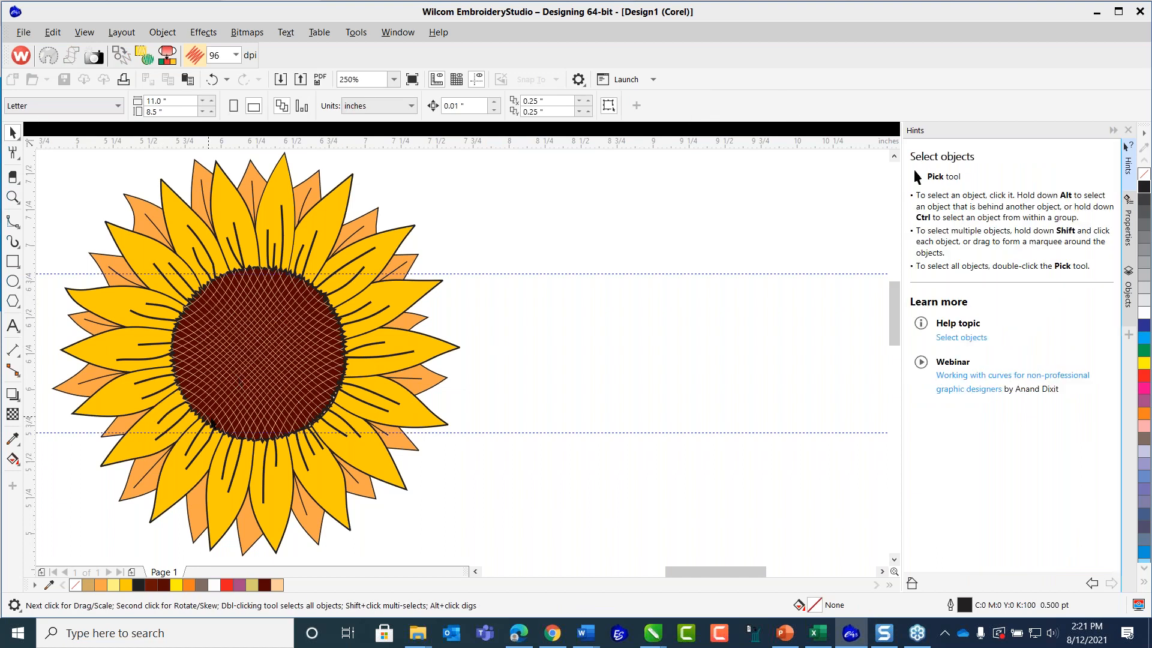
pyautogui.scroll(1, 237, 450)
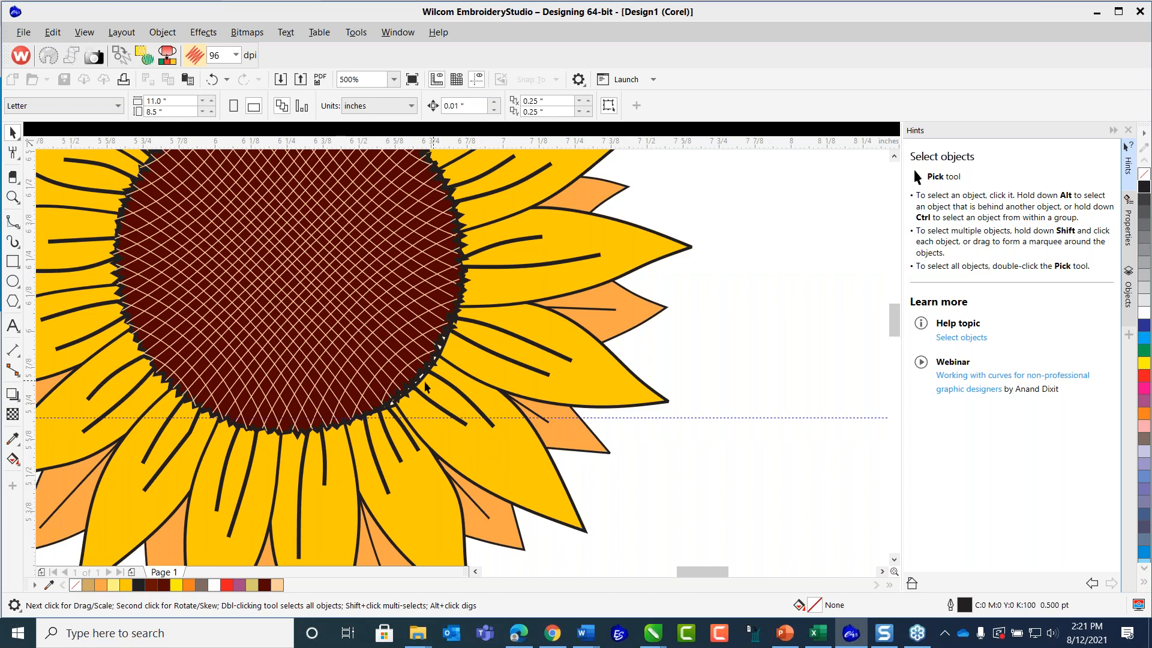
pyautogui.click(373, 358)
pyautogui.moveTo(473, 444); pyautogui.dragTo(480, 451)
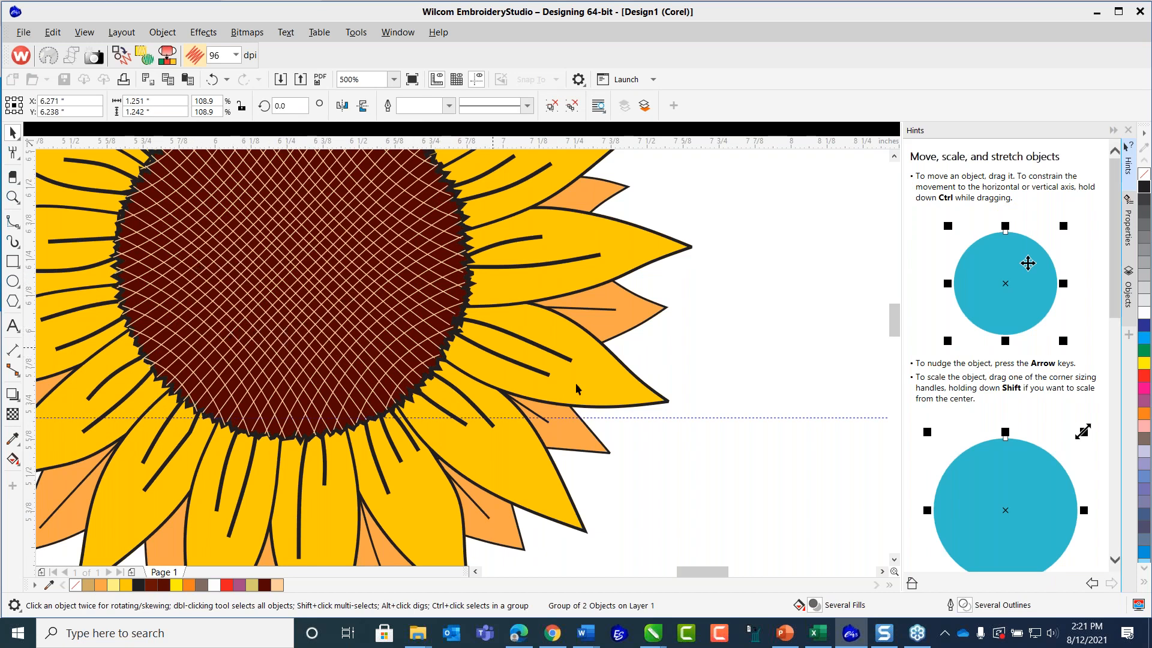
pyautogui.click(716, 417)
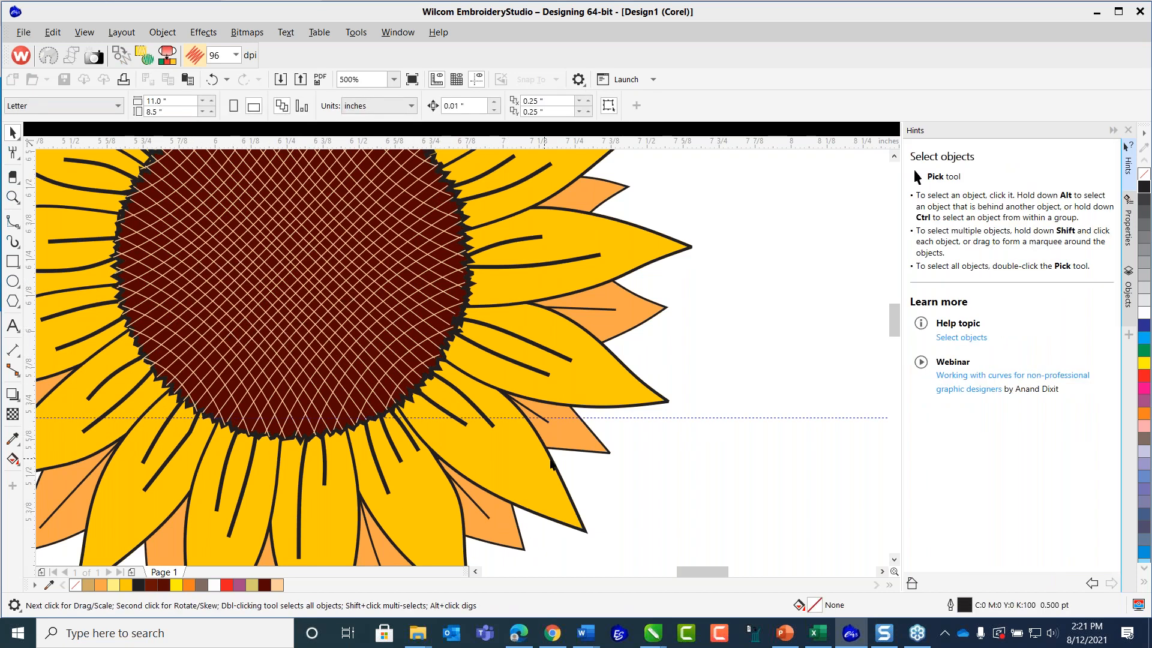
# Select the orange back petal at the flower's lower right and show the available Shadow, Contour and Blend effect tools.
pyautogui.click(566, 451)
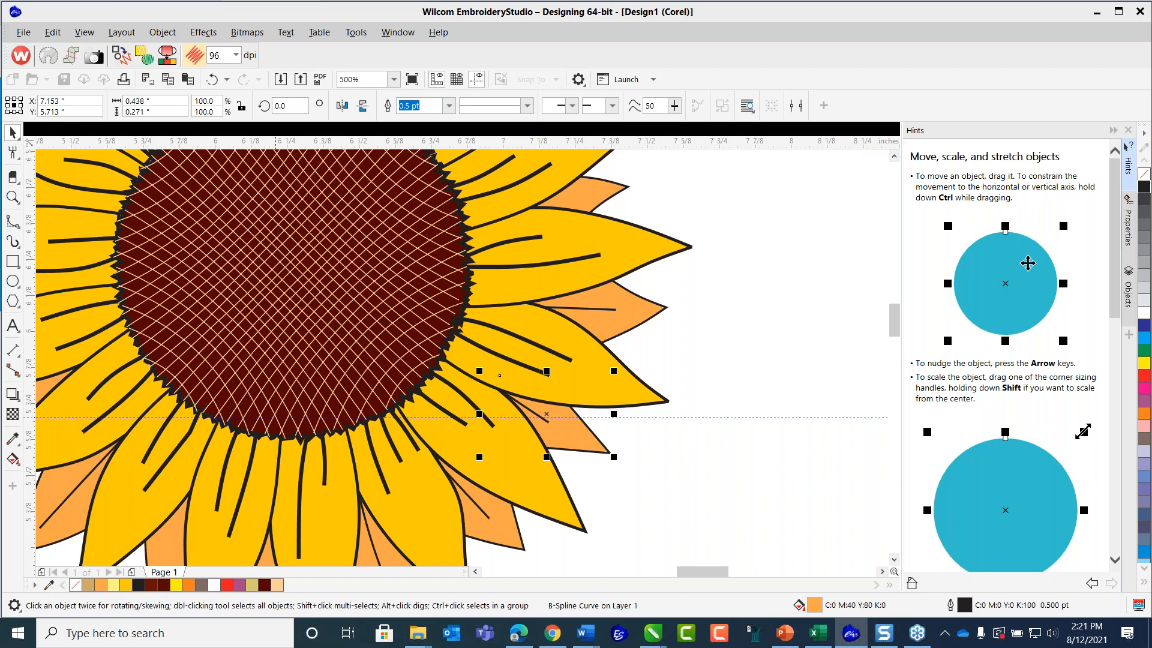
pyautogui.click(20, 405)
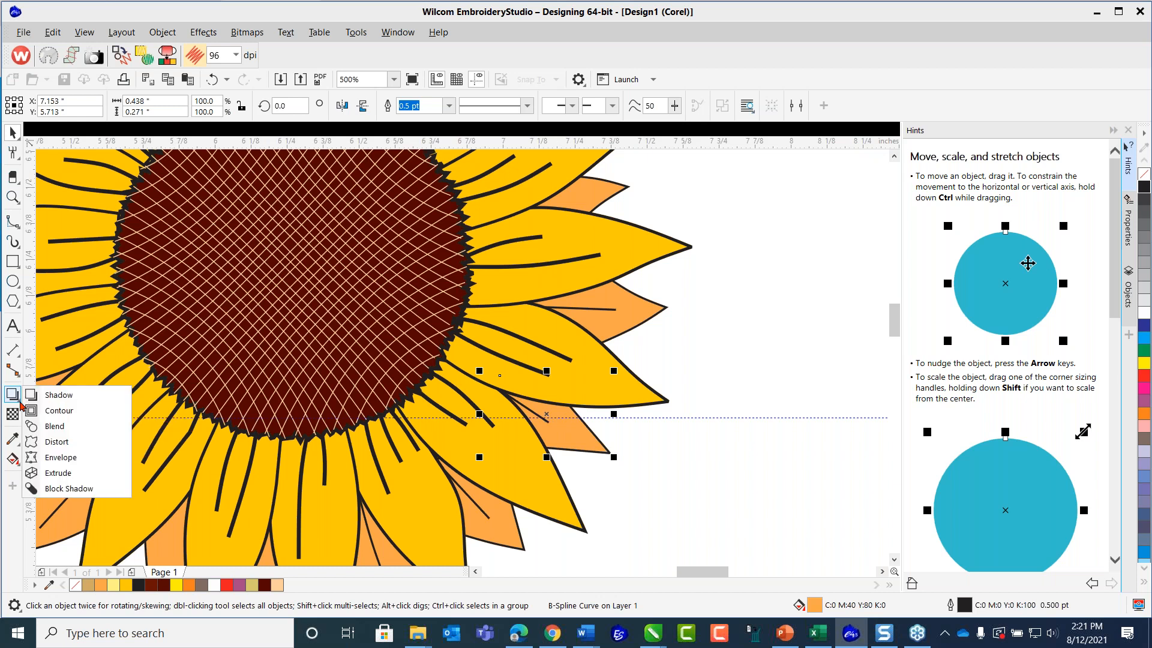
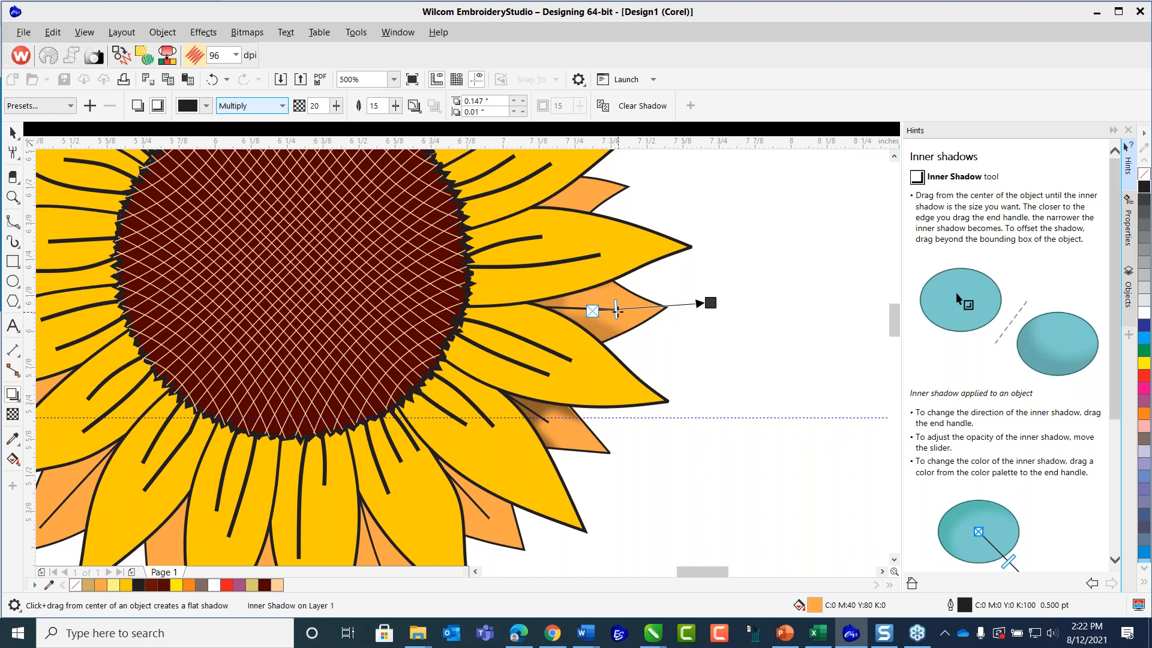
# Set the right-hand back petal's inner shadow opacity to 28 and add an inner shadow at opacity 36 to the small orange petal above.
pyautogui.moveTo(625, 316); pyautogui.dragTo(625, 309)
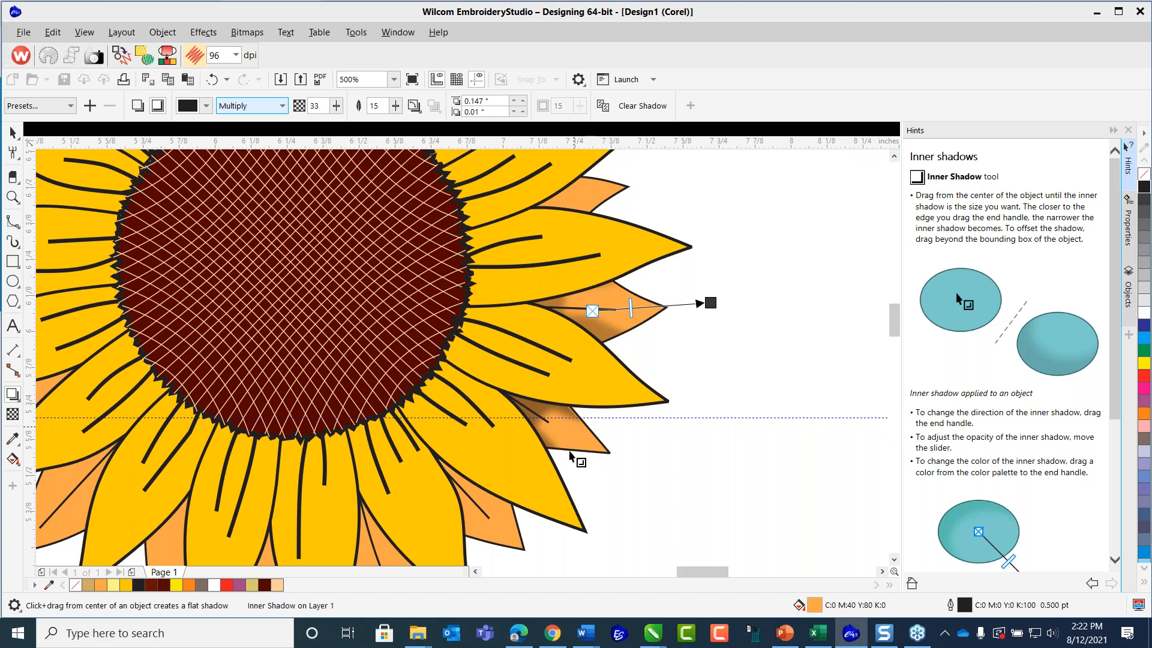
pyautogui.click(894, 156)
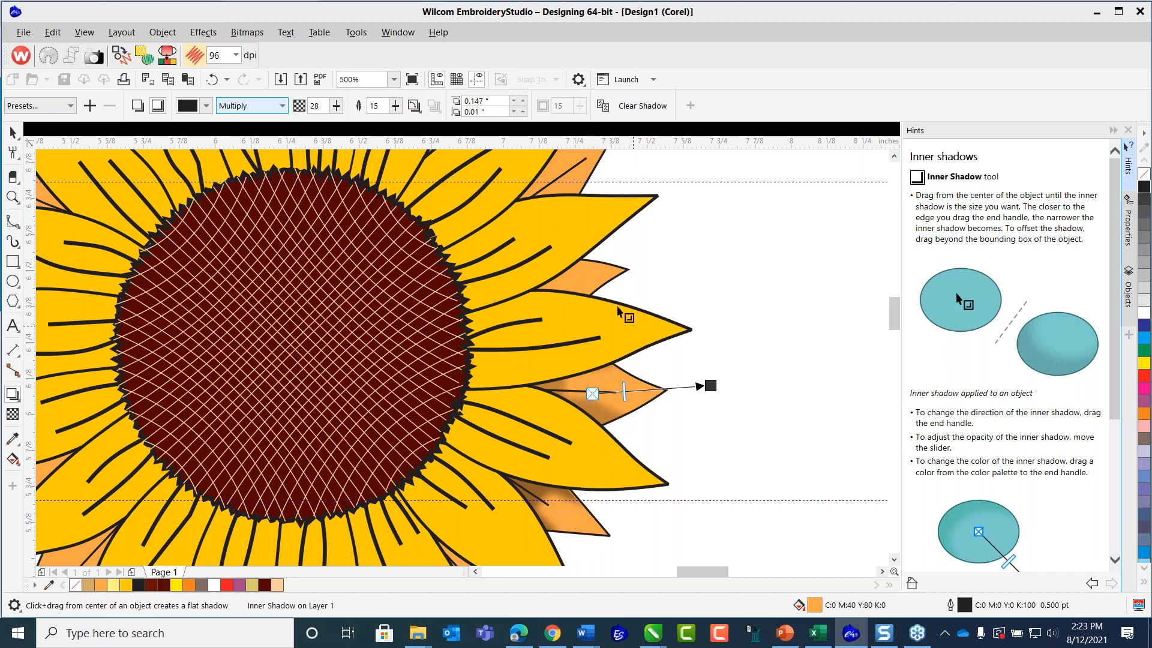
pyautogui.click(615, 284)
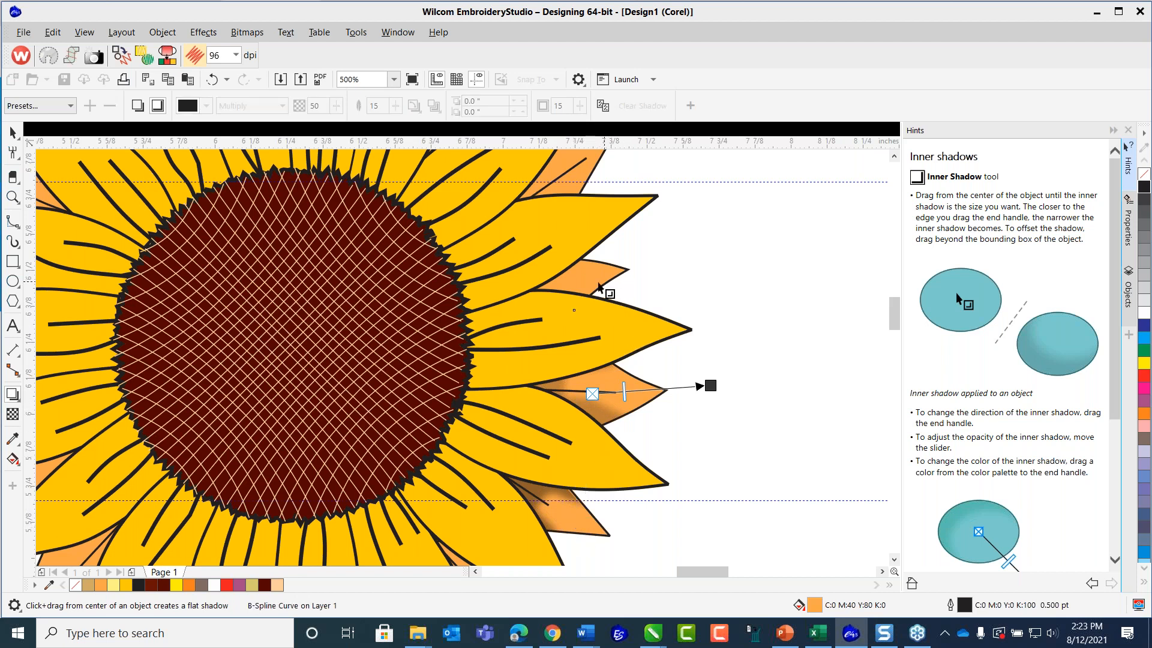
pyautogui.moveTo(575, 285); pyautogui.dragTo(666, 260)
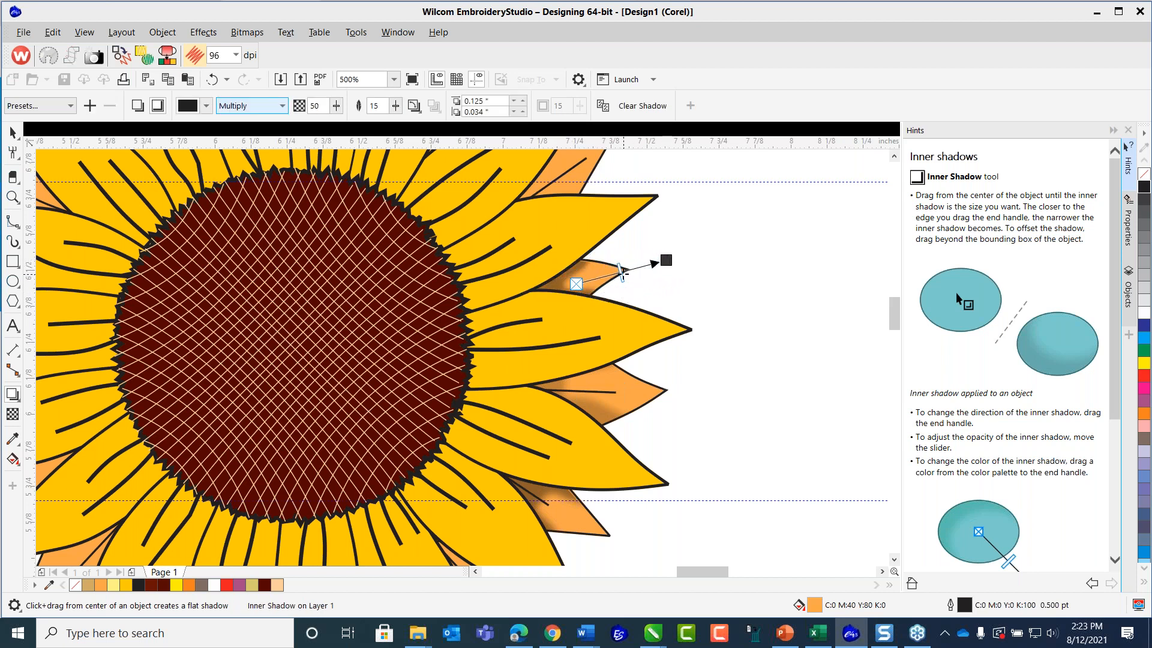
pyautogui.moveTo(612, 281); pyautogui.dragTo(609, 281)
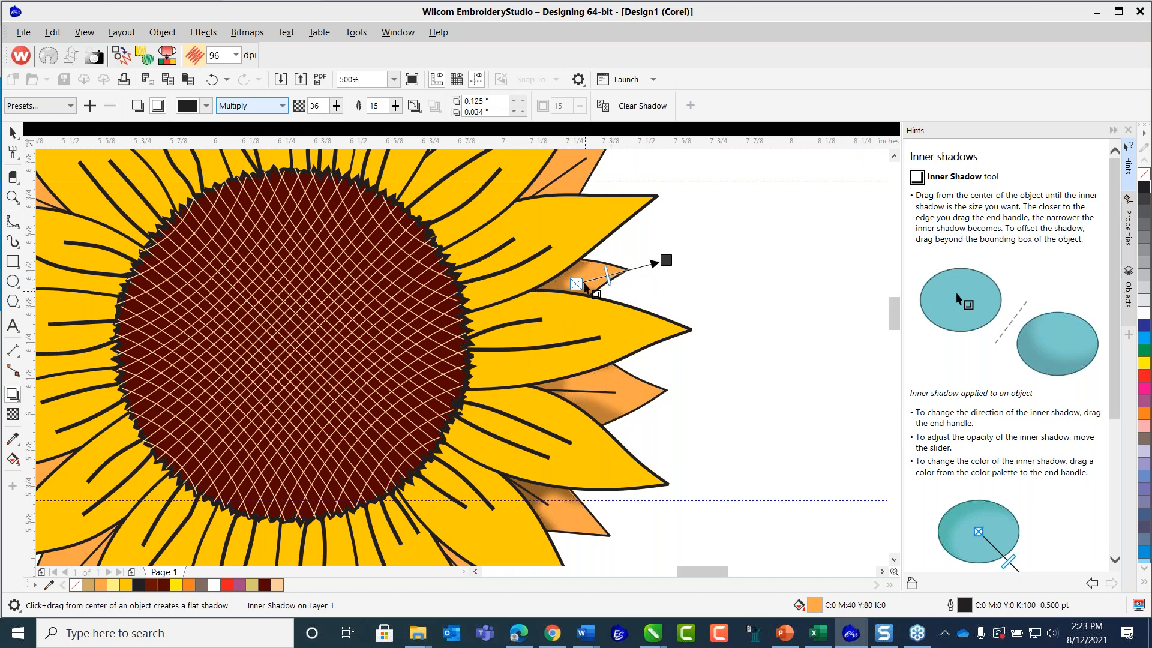
# Add an inner shadow to the next orange petal up the flower's right side, offset 0.122" and 0.096" toward its tip.
pyautogui.click(894, 157)
pyautogui.click(894, 158)
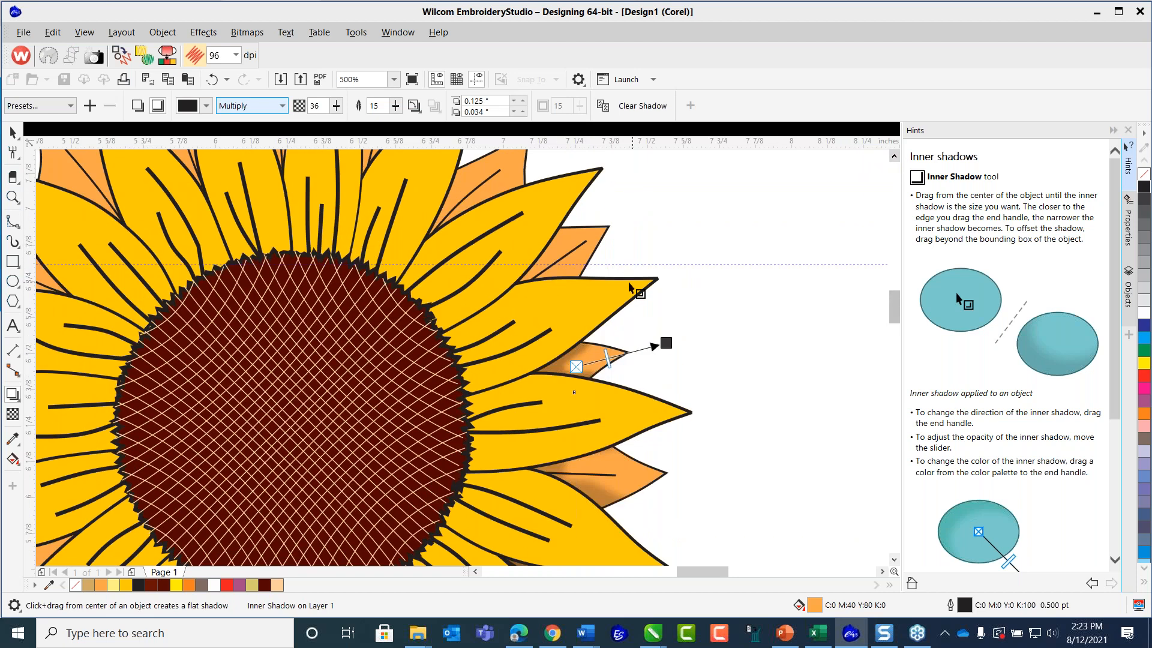
pyautogui.click(603, 241)
pyautogui.moveTo(558, 265); pyautogui.dragTo(644, 198)
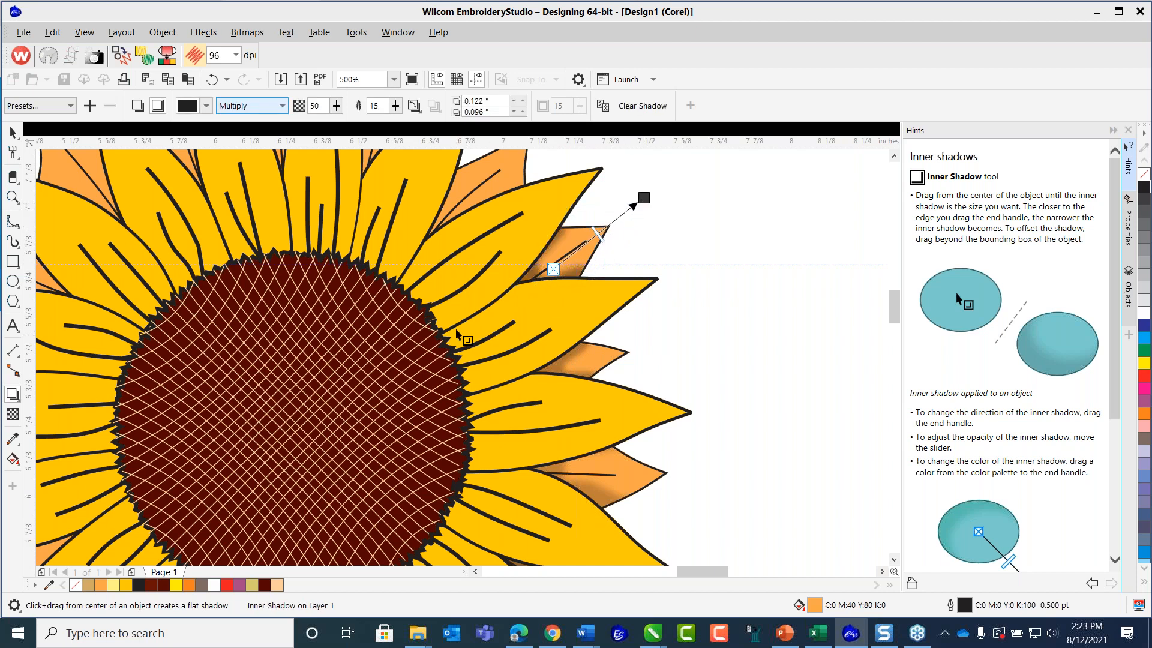
# Shade the next orange petal counterclockwise at the upper right with an inner shadow, extending its offset to 0.115" and 0.113".
pyautogui.scroll(-3, 403, 338)
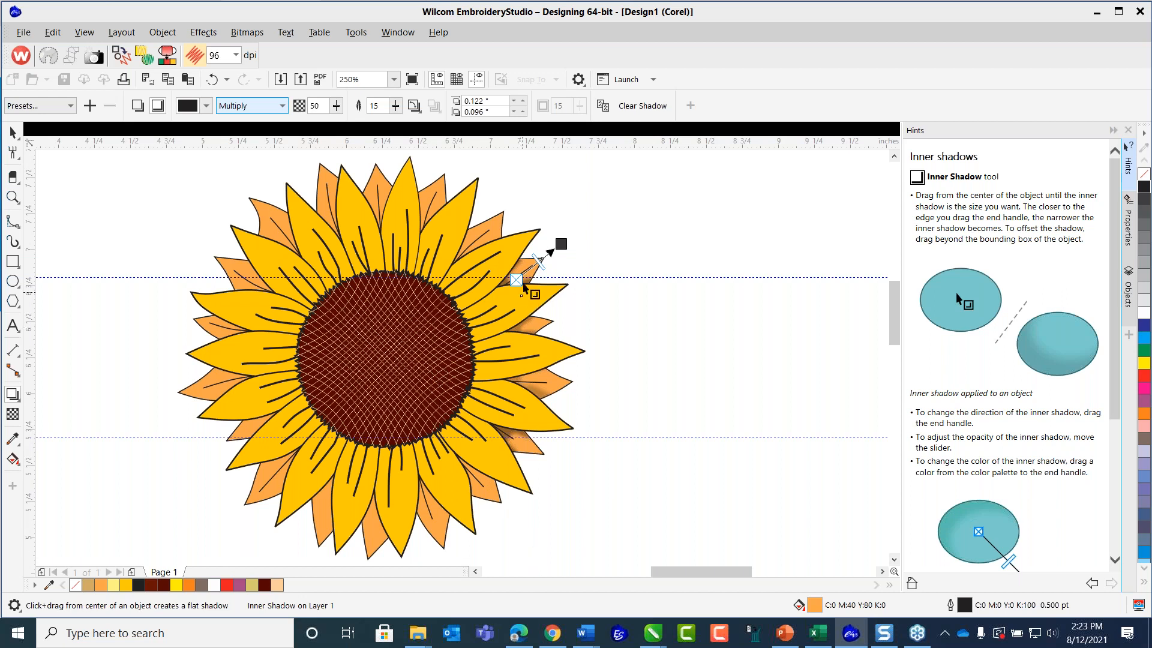
pyautogui.scroll(3, 471, 234)
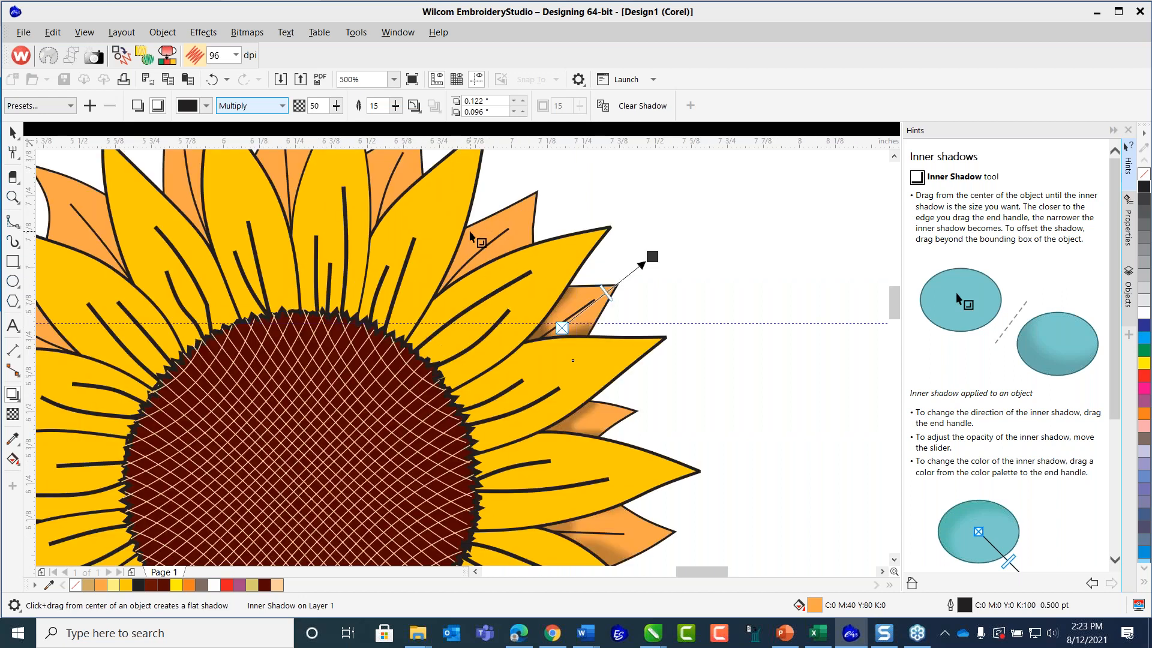
pyautogui.scroll(1, 612, 224)
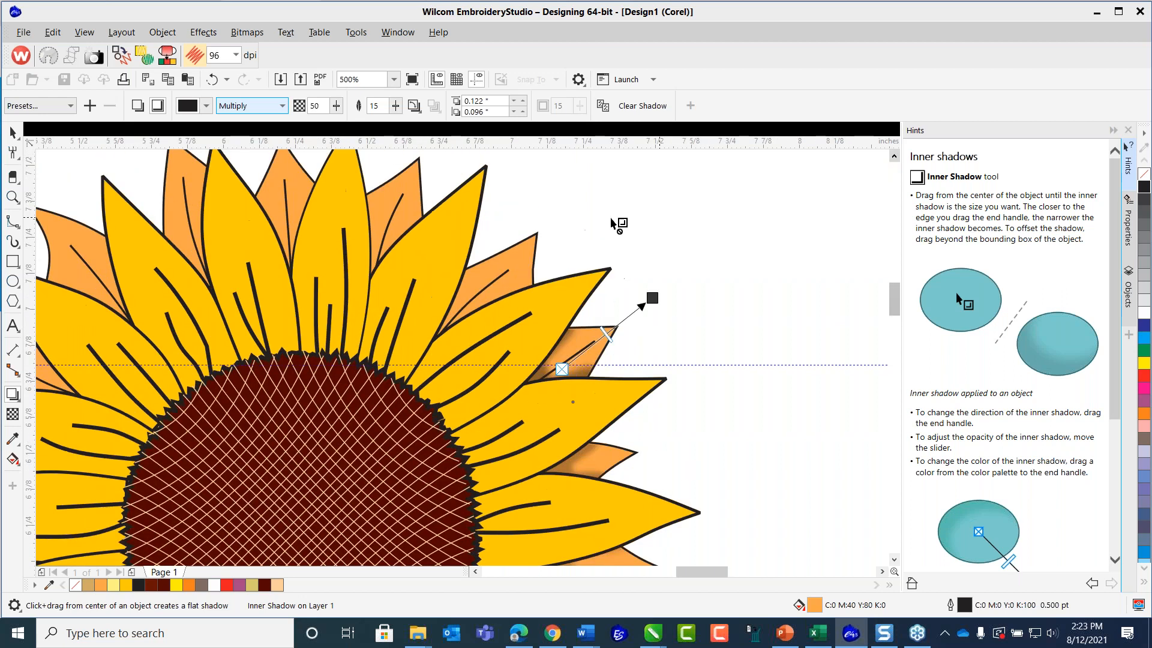
pyautogui.click(535, 246)
pyautogui.moveTo(481, 291); pyautogui.dragTo(555, 216)
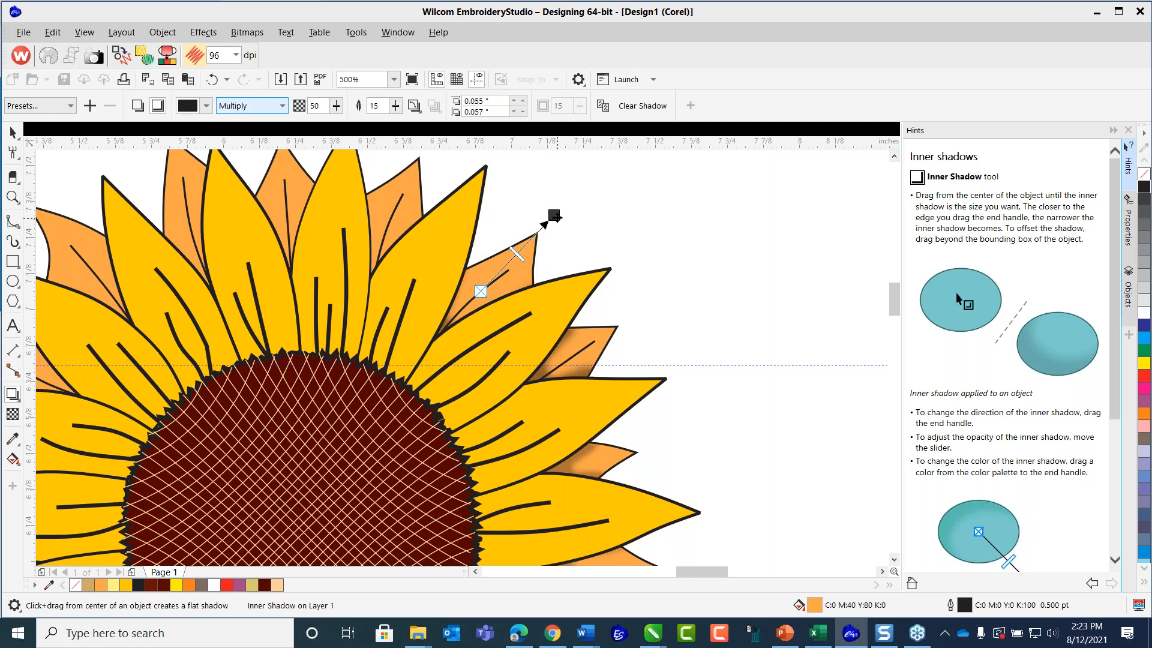
pyautogui.moveTo(555, 216); pyautogui.dragTo(571, 202)
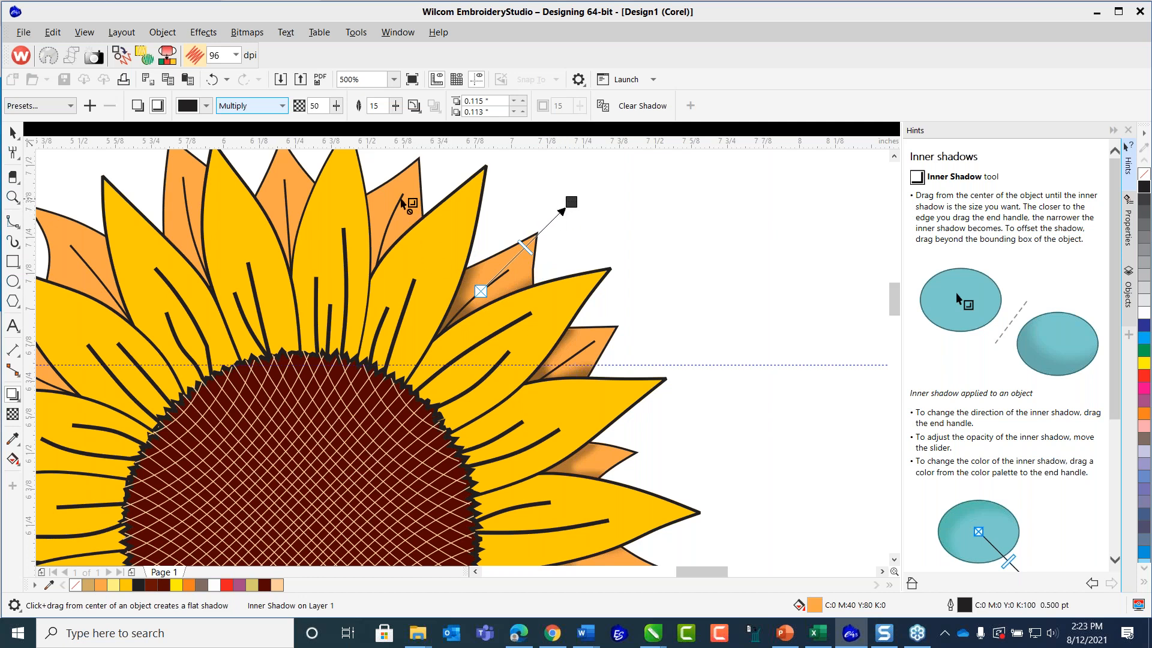
# Add inner shadows at opacity 50 to the two orange petals flanking the topmost yellow petal, directed outward toward their tips.
pyautogui.click(894, 156)
pyautogui.click(420, 215)
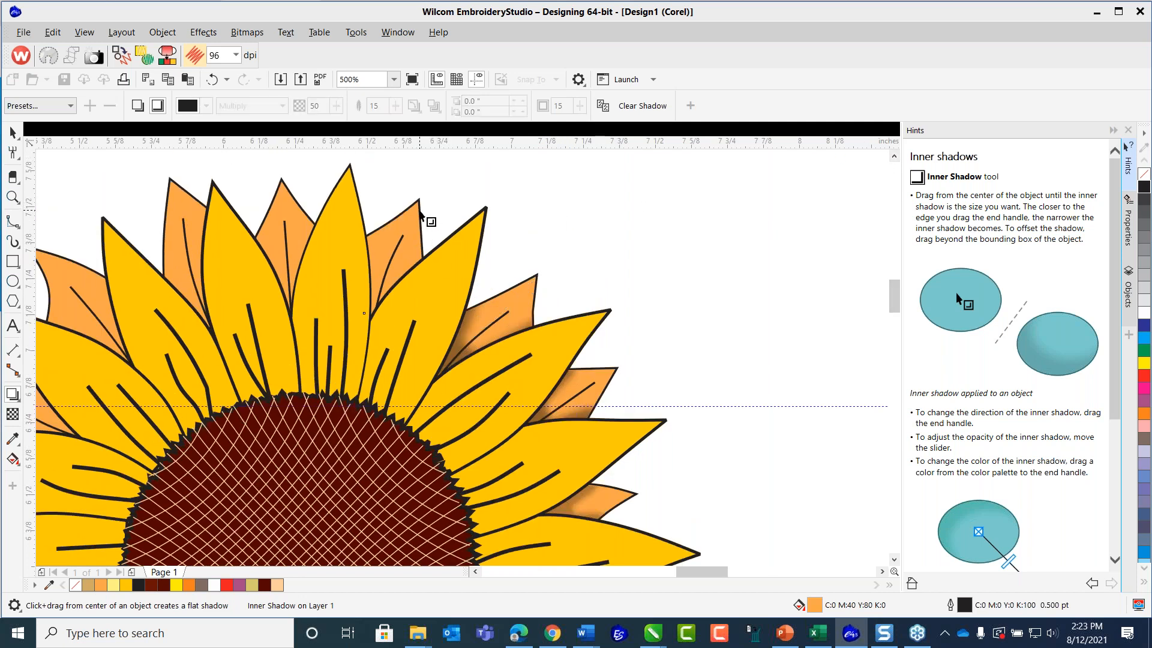
pyautogui.moveTo(388, 276); pyautogui.dragTo(430, 177)
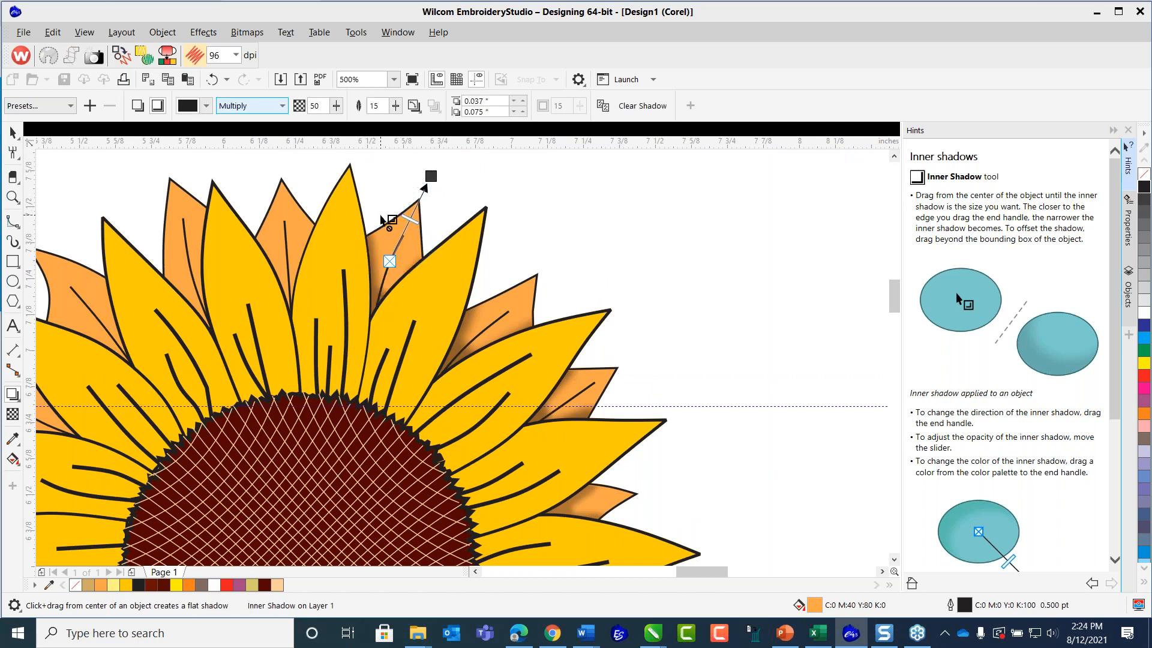
pyautogui.click(284, 190)
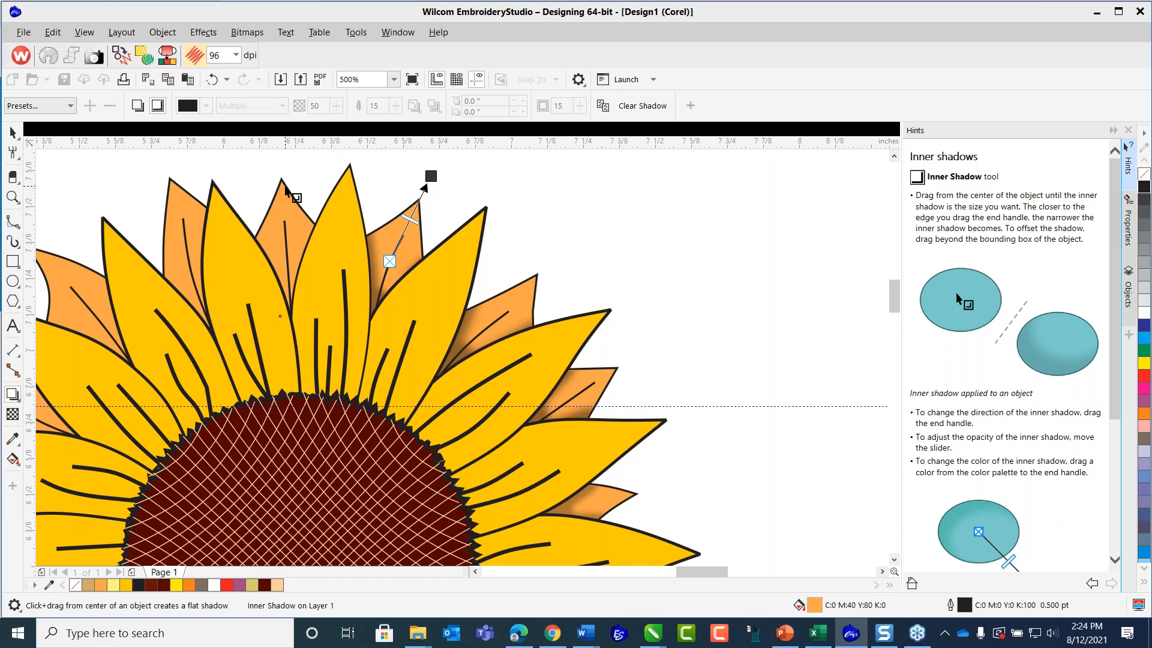
pyautogui.moveTo(286, 247); pyautogui.dragTo(283, 153)
# Add outward inner shadows at opacity 50 to the next two orange petals on the flower's upper left.
pyautogui.scroll(-2, 242, 237)
pyautogui.scroll(1, 222, 258)
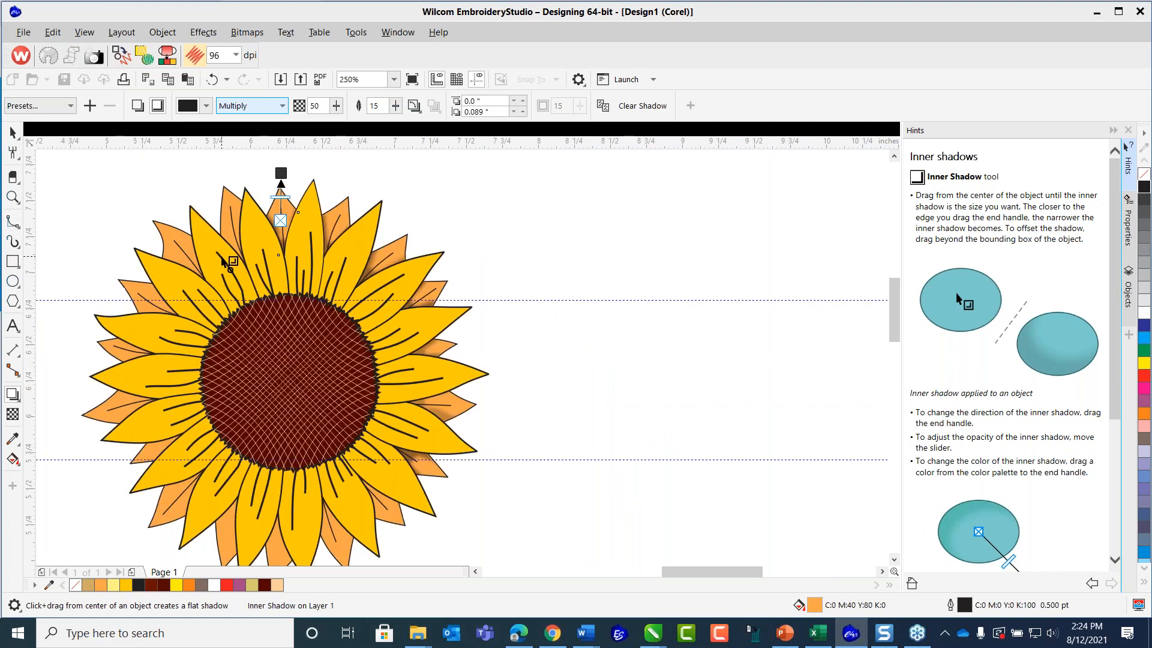
pyautogui.scroll(1, 206, 222)
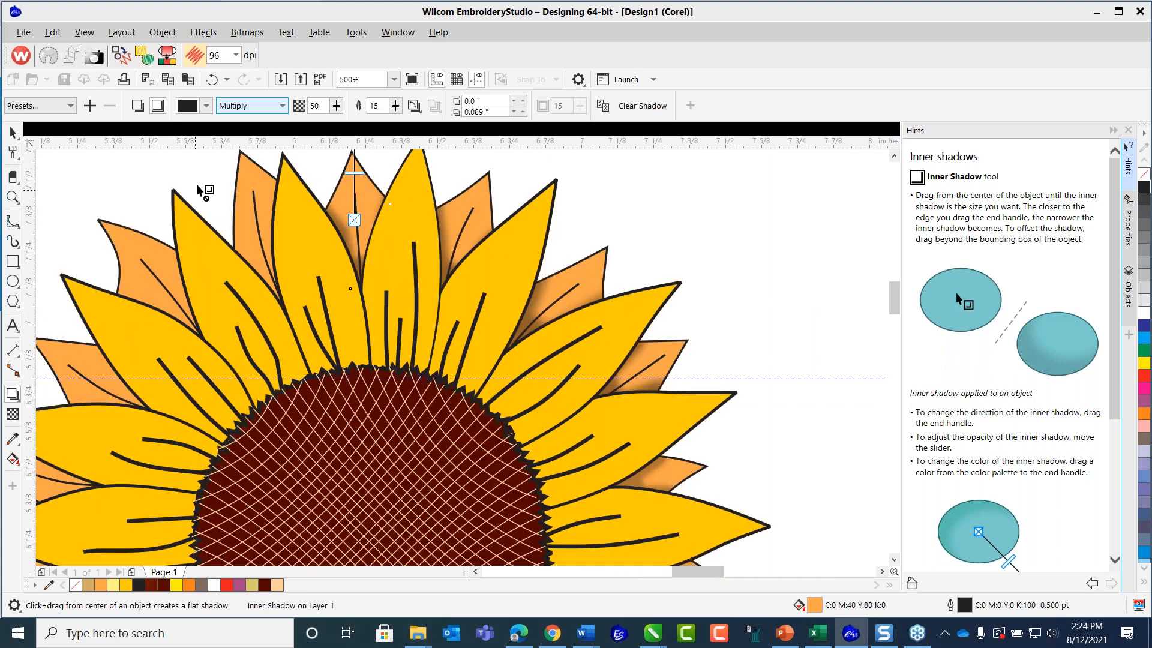
pyautogui.click(894, 156)
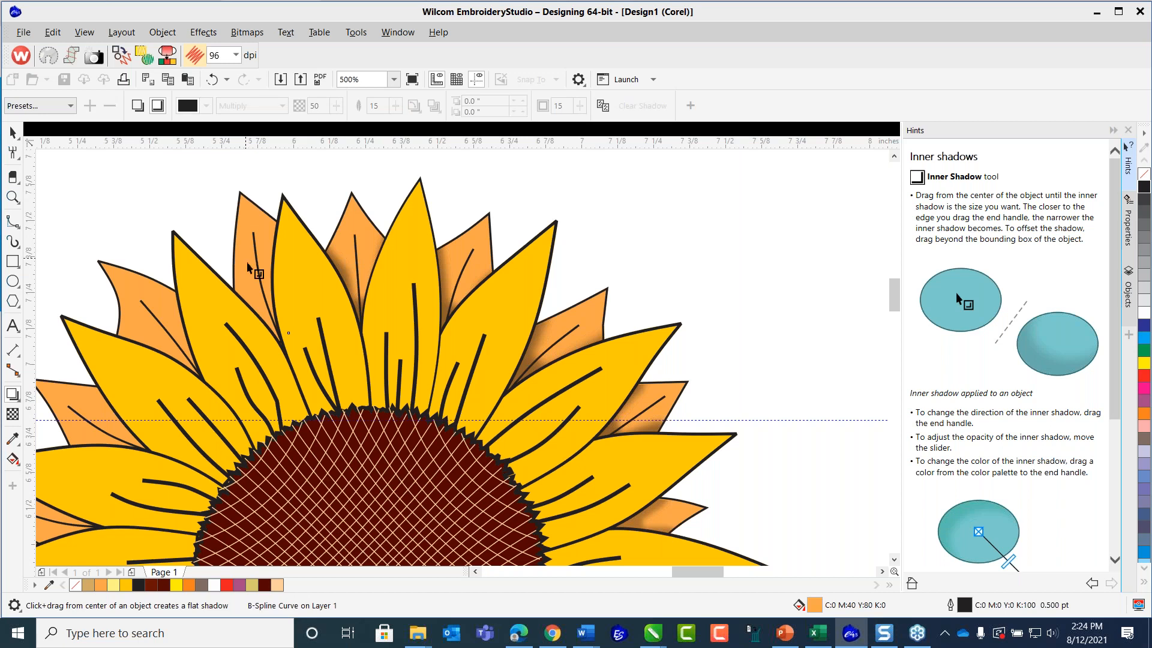
pyautogui.moveTo(262, 270); pyautogui.dragTo(237, 164)
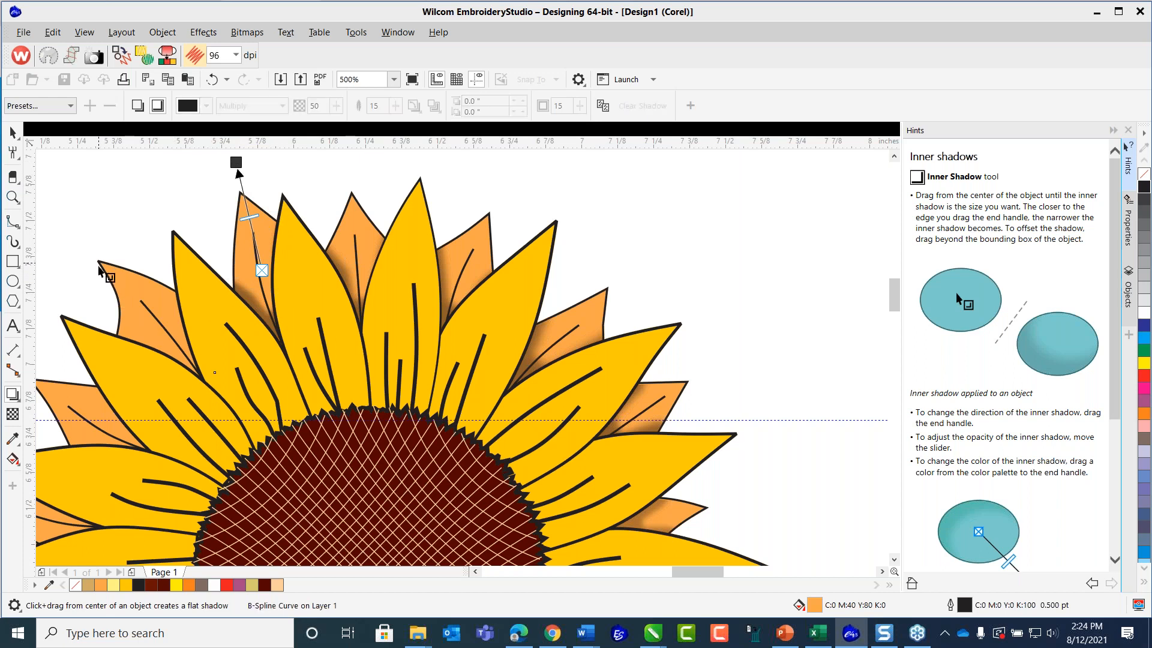
pyautogui.moveTo(156, 326); pyautogui.dragTo(73, 222)
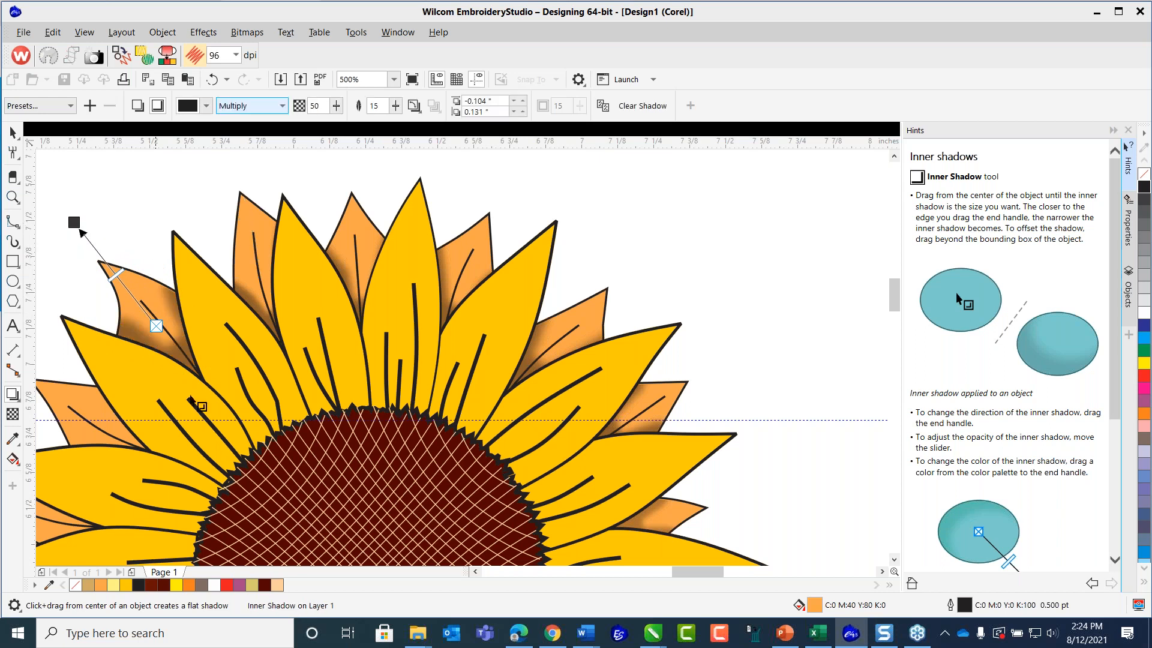
# Add an inner shadow offset -0.084" and 0.061" to the next orange petal down the flower's upper-left side.
pyautogui.scroll(-2, 198, 405)
pyautogui.scroll(2, 144, 432)
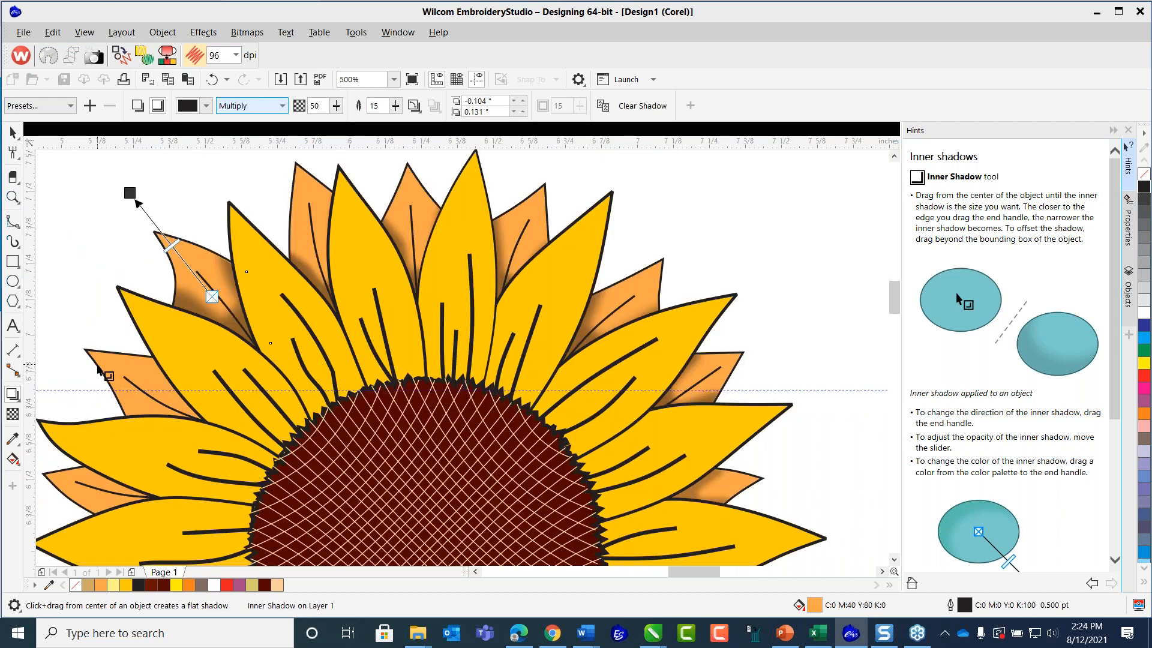
pyautogui.moveTo(148, 391); pyautogui.dragTo(64, 331)
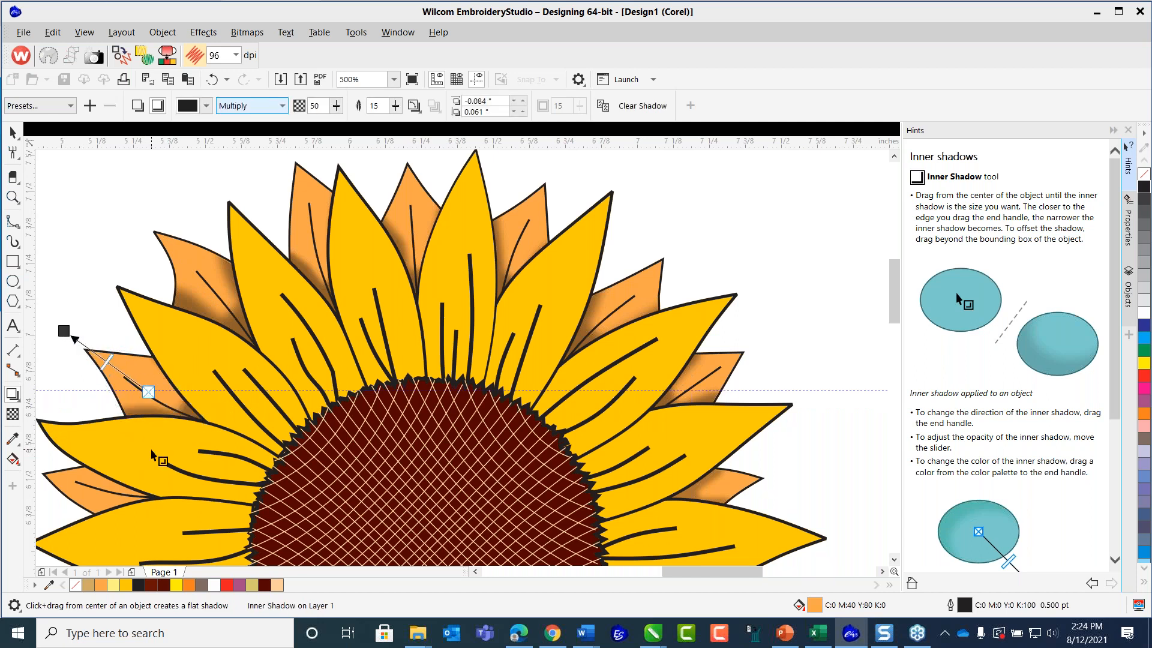
# Add inner shadows to the next two orange petals on the flower's left side, offset -0.103", 0.024" and -0.165", -0.02" respectively.
pyautogui.scroll(-2, 152, 455)
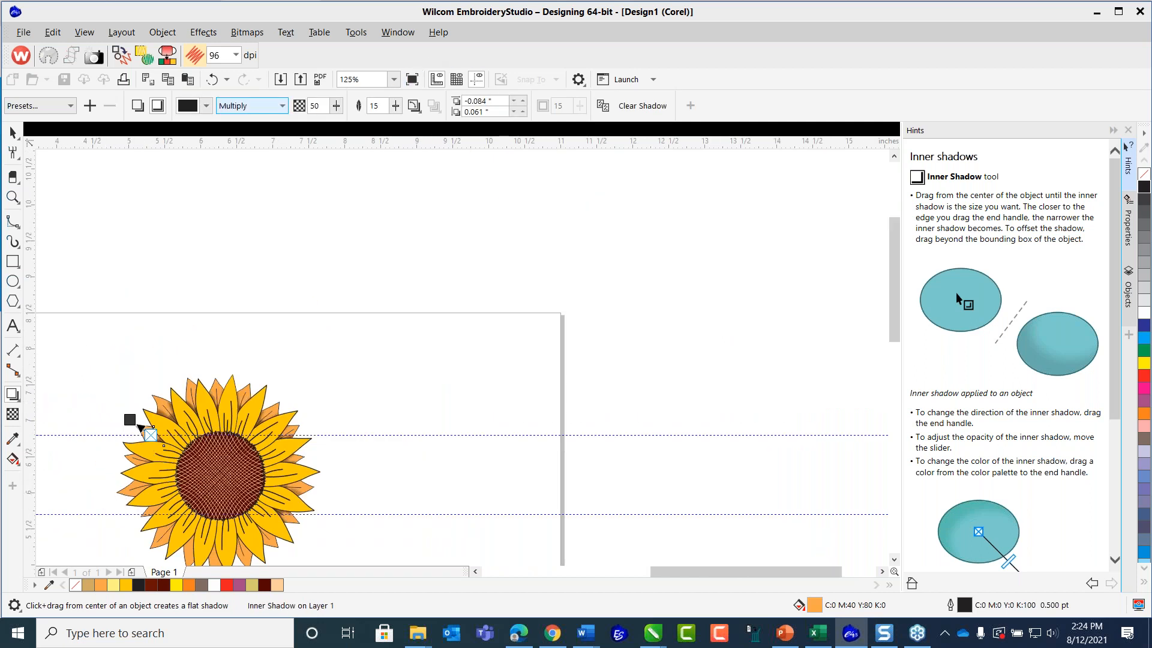
pyautogui.click(394, 79)
pyautogui.click(351, 89)
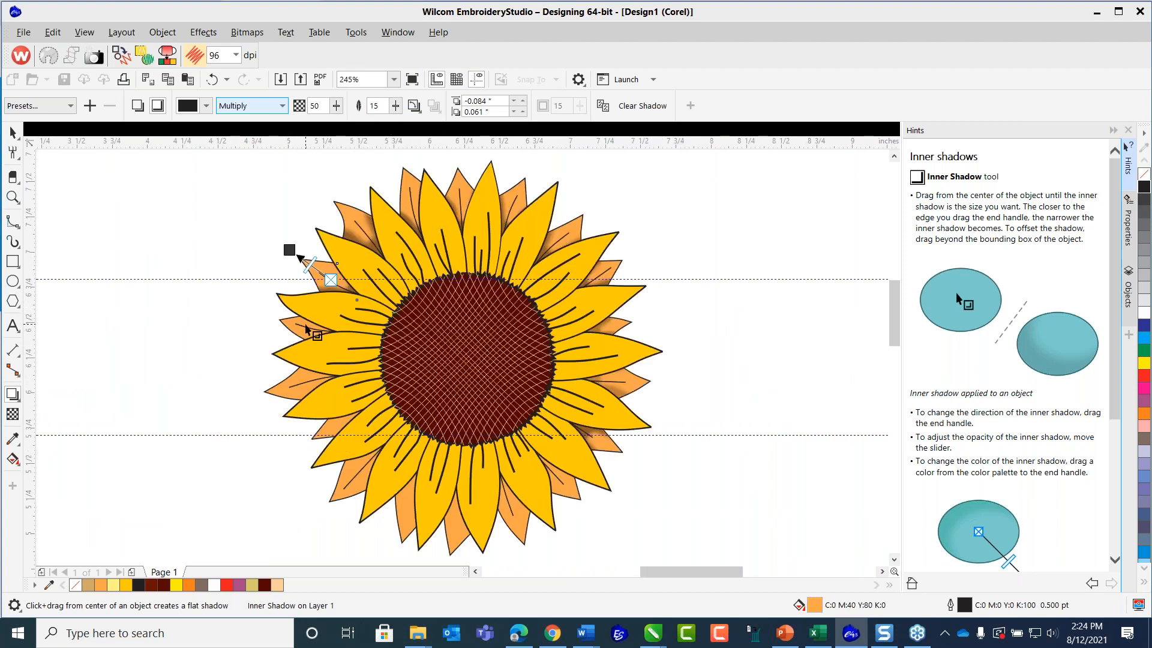
pyautogui.scroll(1, 313, 333)
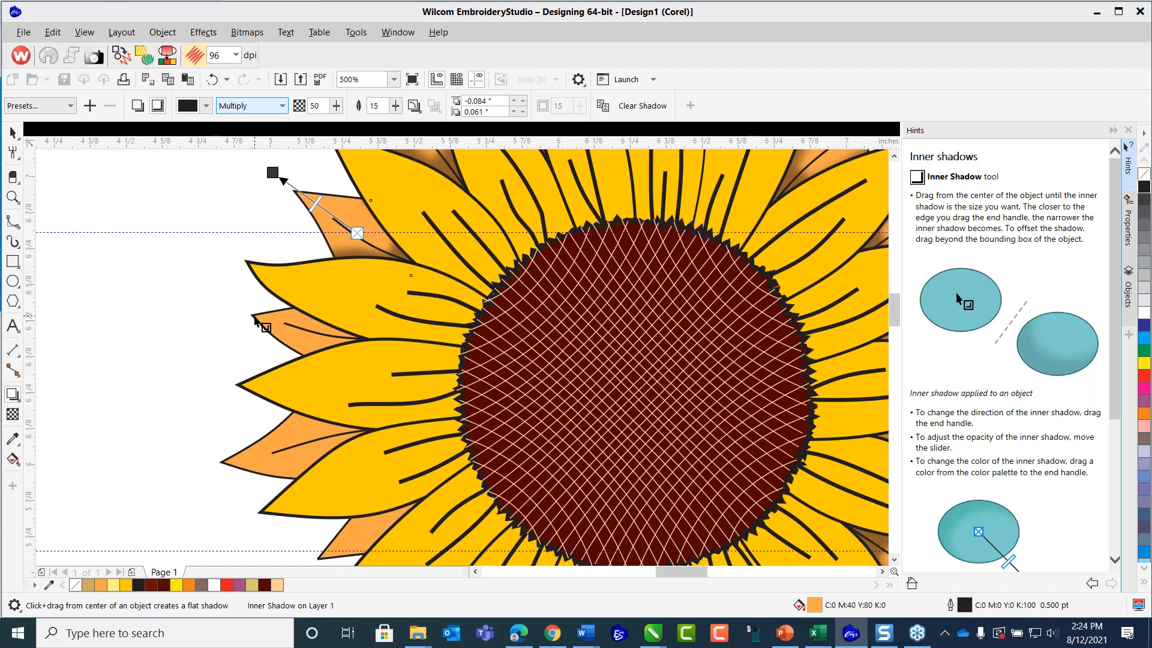
pyautogui.moveTo(311, 332); pyautogui.dragTo(224, 312)
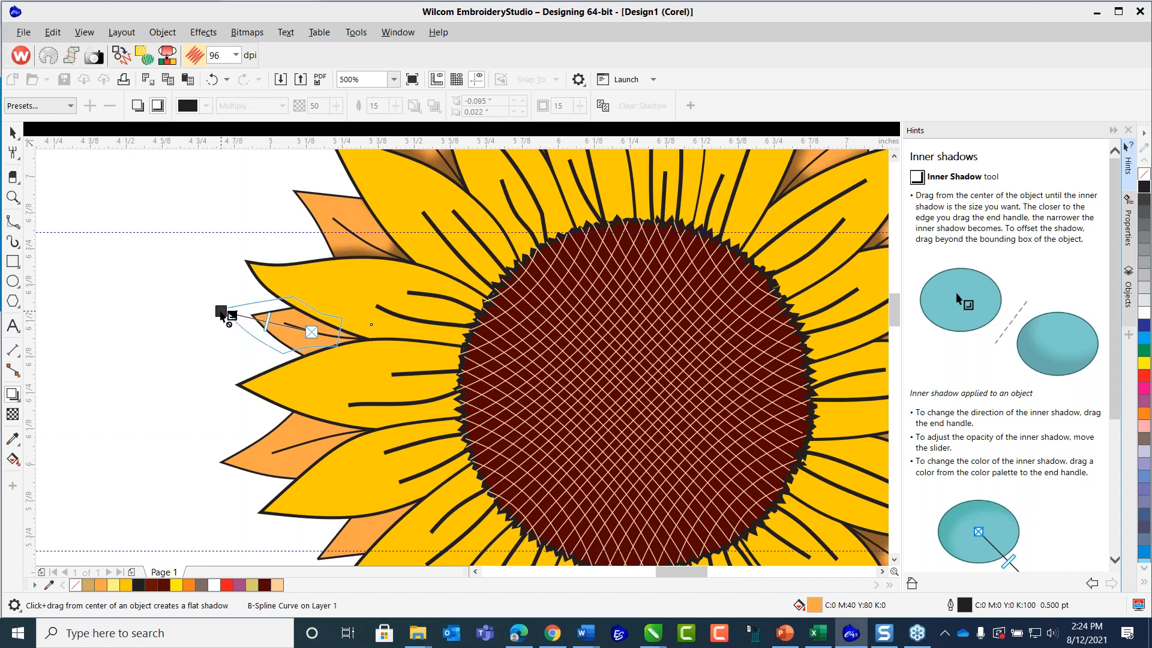
pyautogui.click(268, 444)
pyautogui.moveTo(302, 439); pyautogui.dragTo(172, 456)
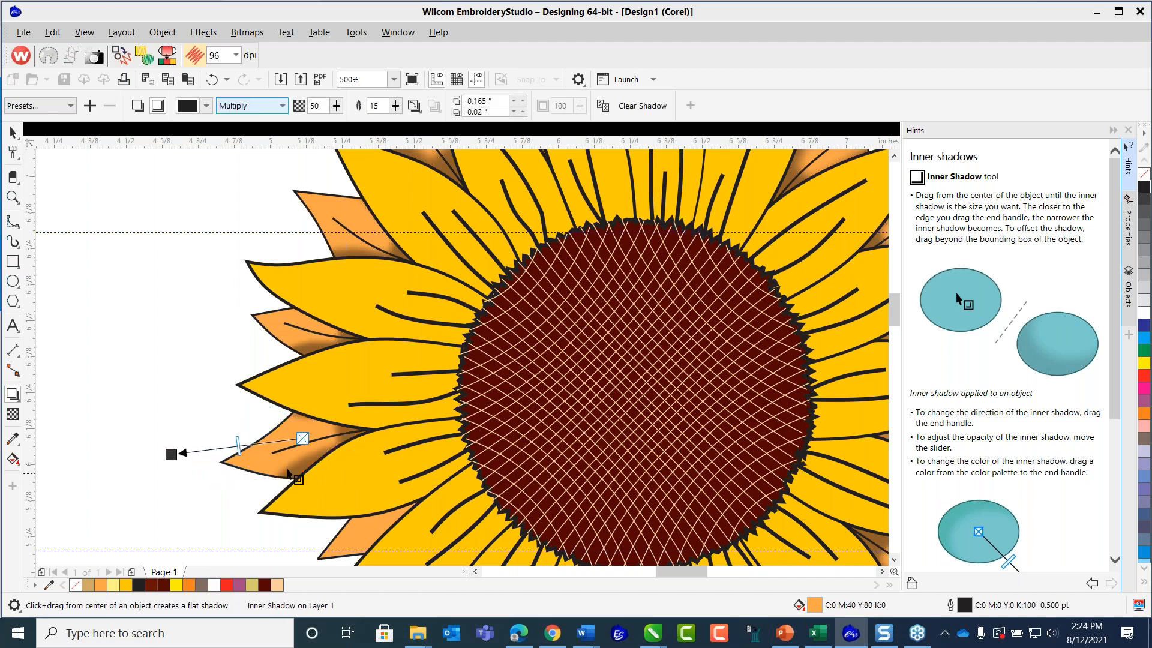
# Shade the small orange petal just below on the lower left with an inner shadow offset -0.145" and -0.078".
pyautogui.scroll(-2, 394, 448)
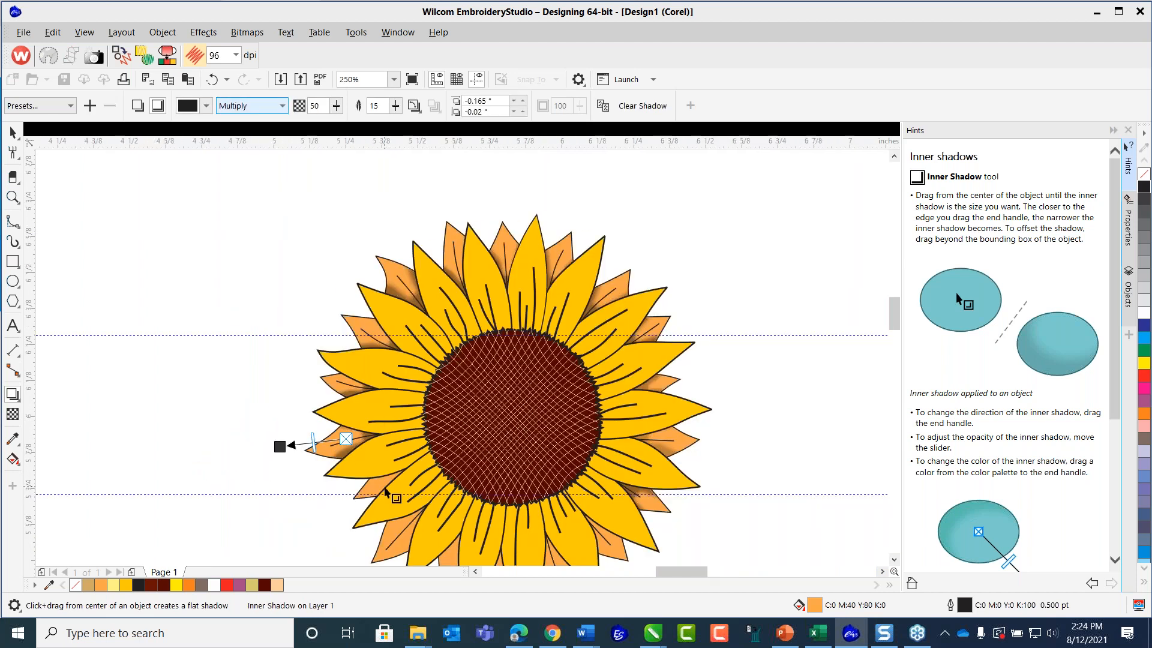
pyautogui.scroll(2, 385, 486)
pyautogui.click(327, 513)
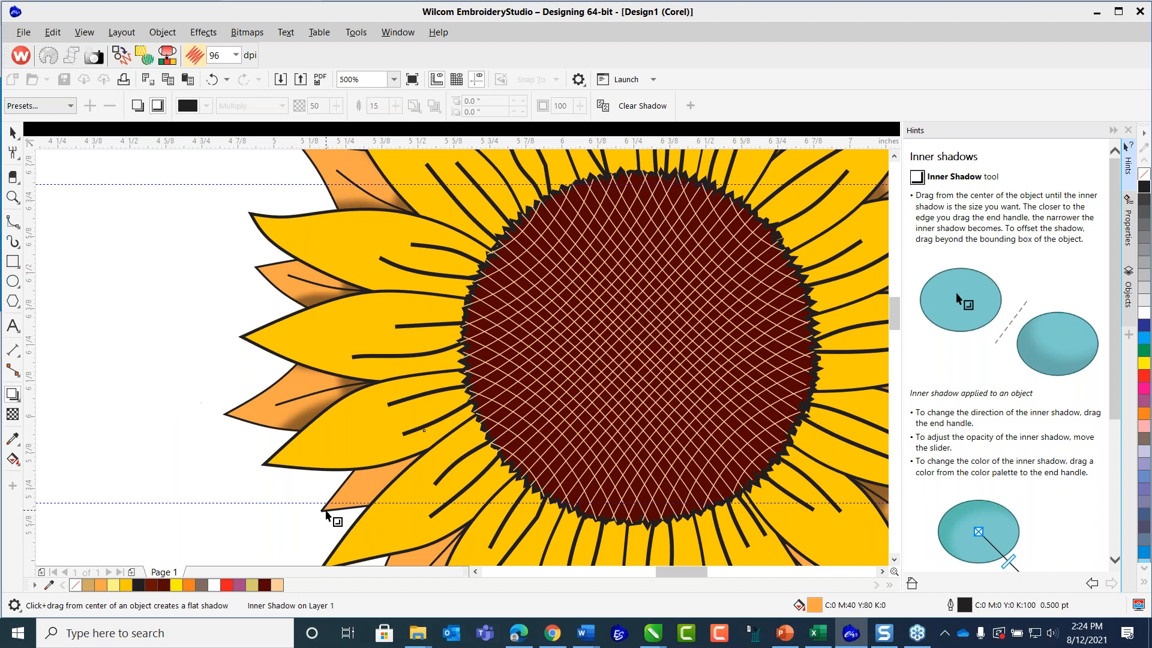
pyautogui.moveTo(379, 472); pyautogui.dragTo(282, 521)
# Add an inner shadow to the next larger lower-left orange petal and extend its offset to -0.114" and -0.093".
pyautogui.scroll(-4, 401, 513)
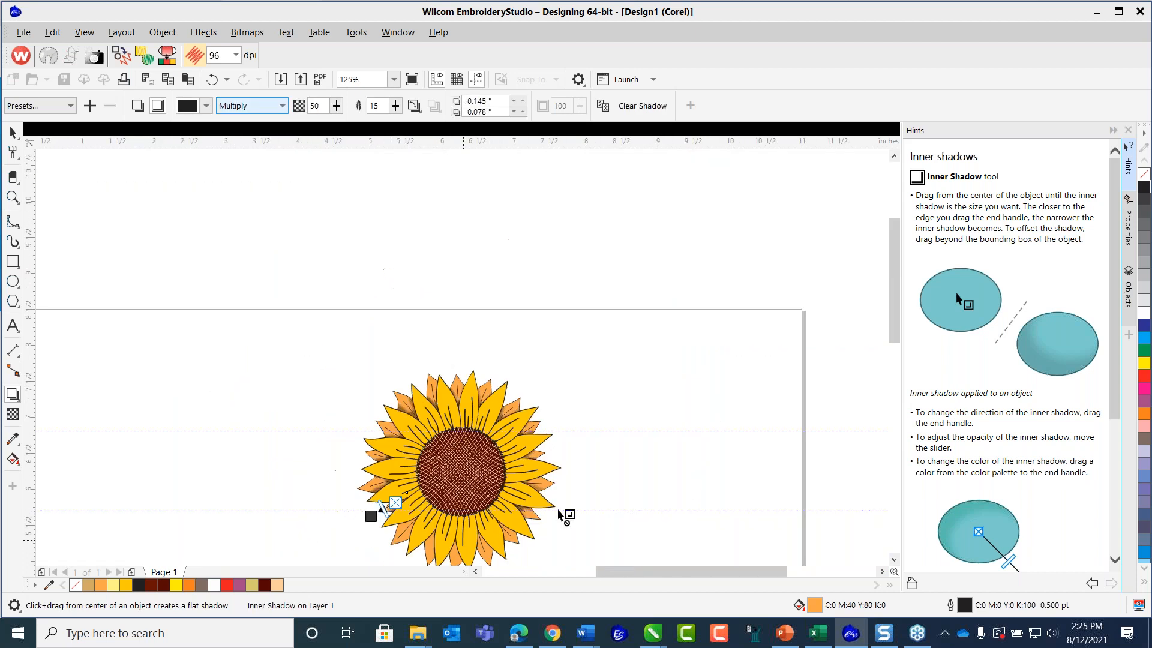
pyautogui.scroll(-3, 402, 432)
pyautogui.scroll(4, 404, 432)
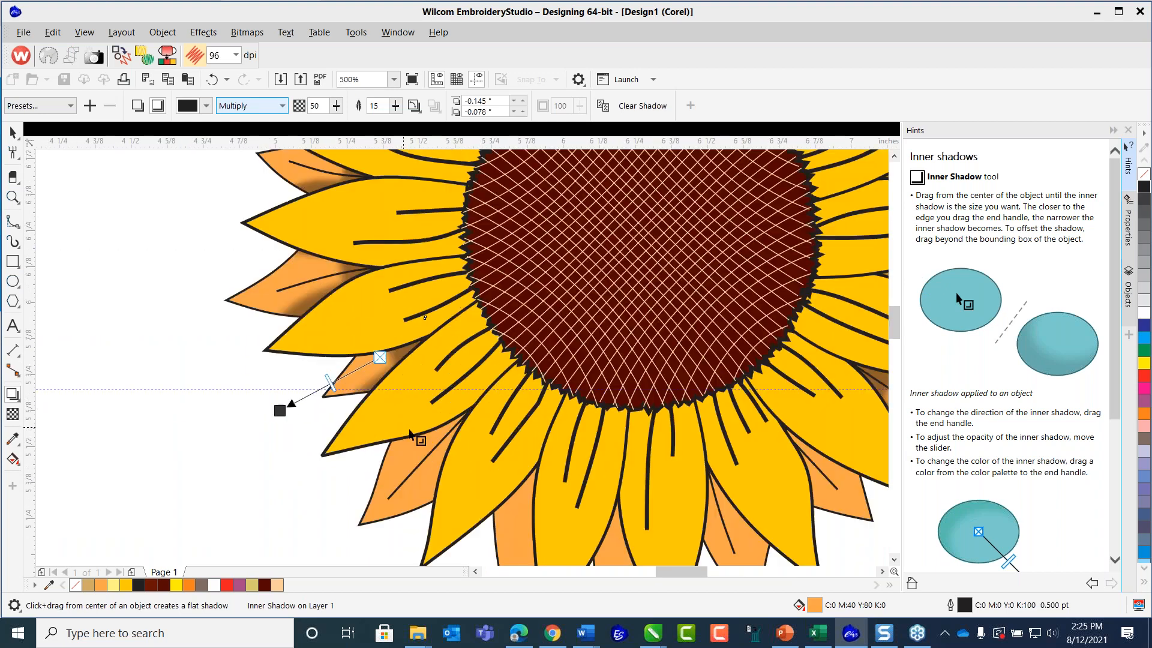
pyautogui.moveTo(419, 460); pyautogui.dragTo(336, 532)
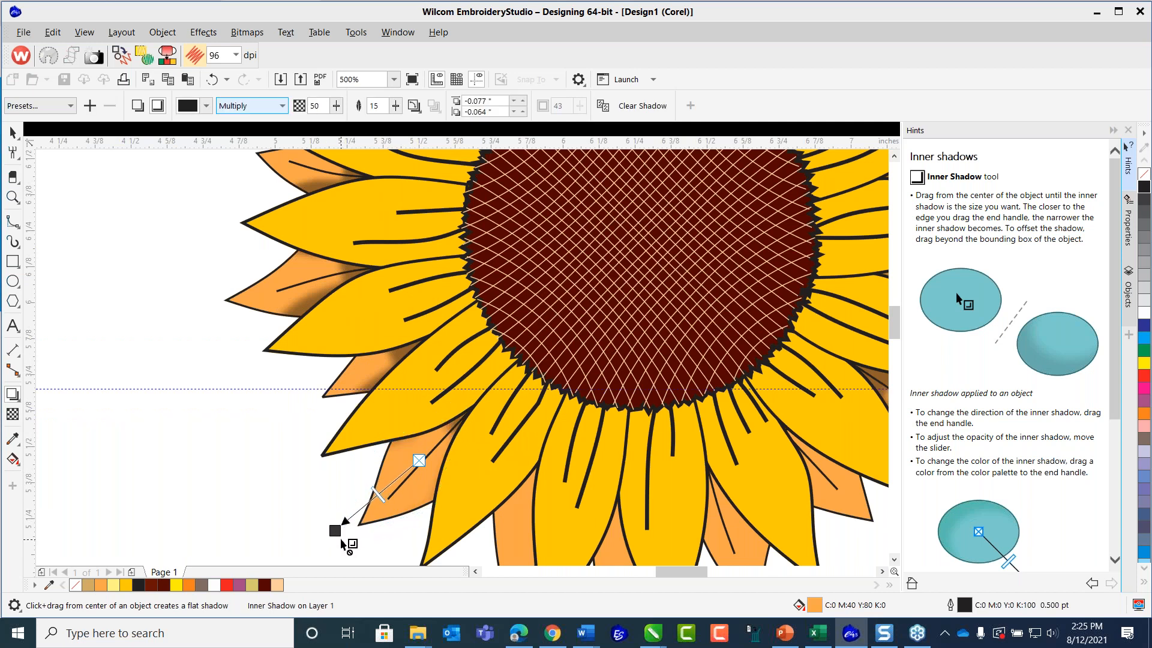
pyautogui.moveTo(334, 530); pyautogui.dragTo(324, 538)
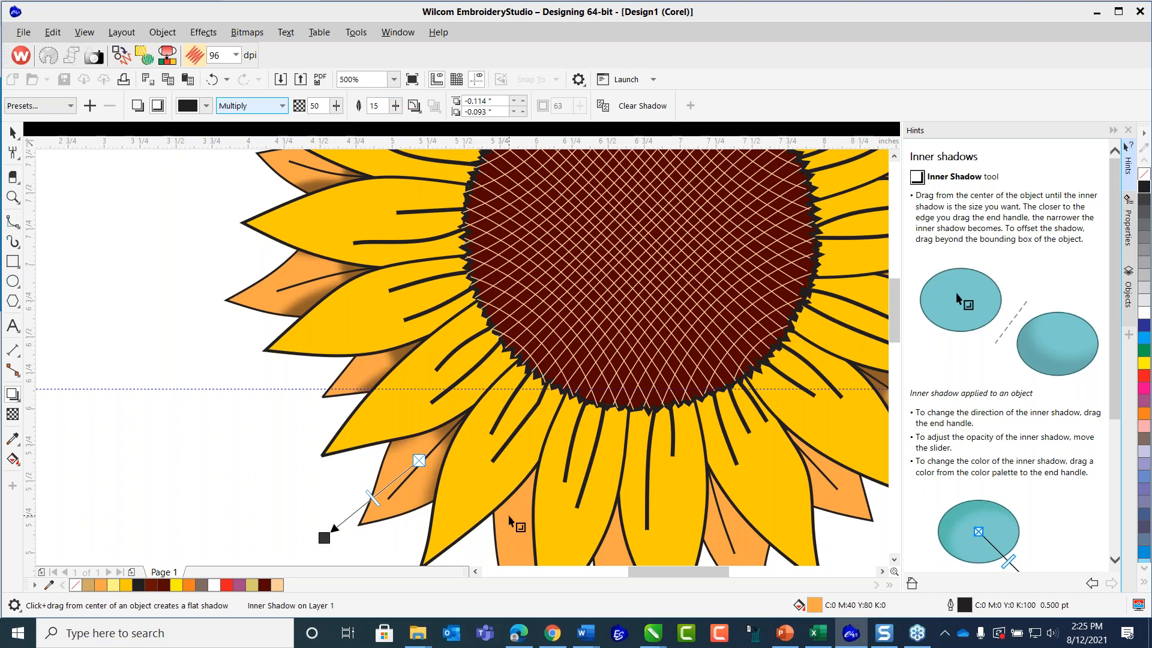
# Add an inner shadow to the next orange petal along the flower's lower-left edge and extend its offset to -0.077" and -0.207".
pyautogui.scroll(-2, 514, 523)
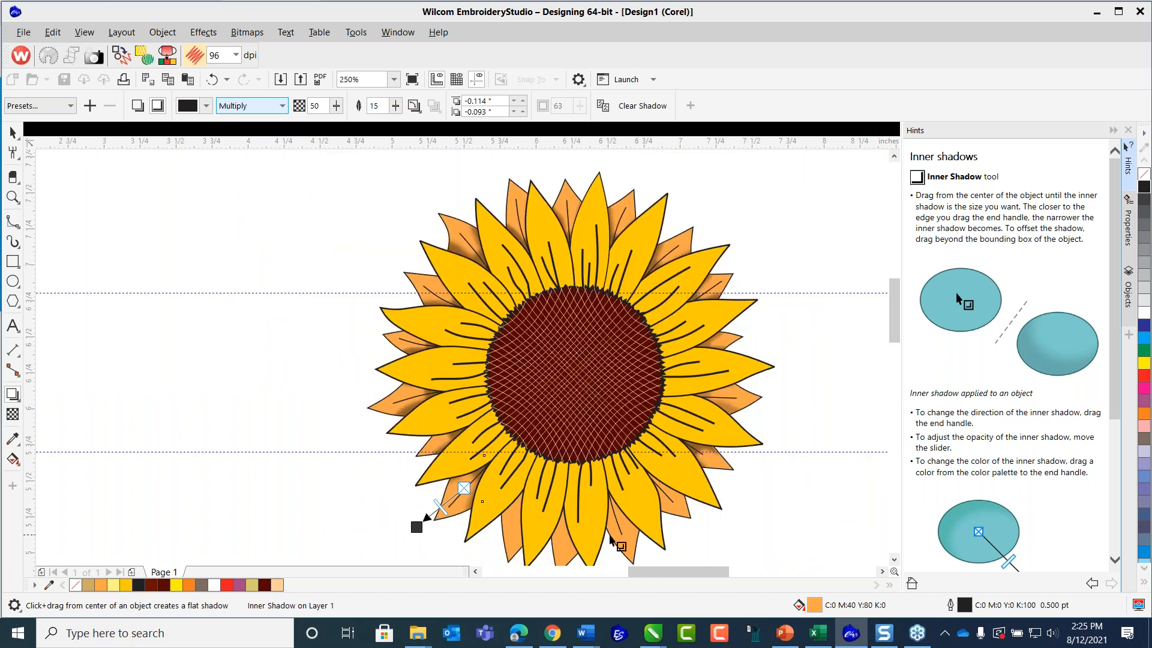
pyautogui.moveTo(895, 317); pyautogui.dragTo(895, 339)
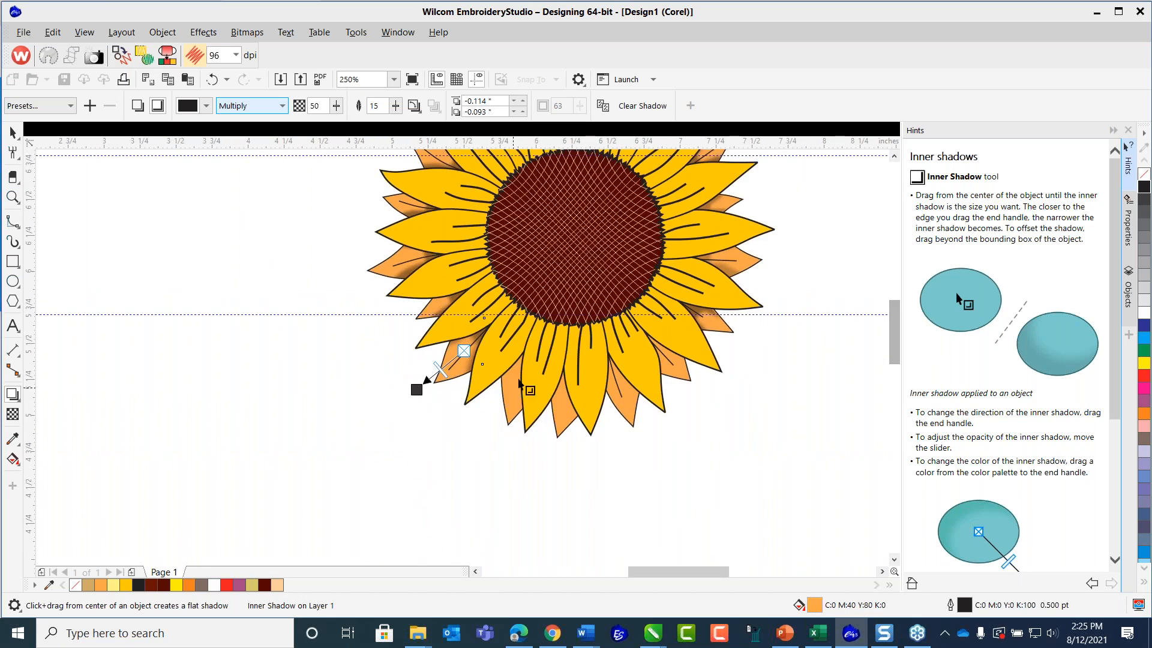
pyautogui.scroll(1, 528, 375)
pyautogui.scroll(1, 474, 462)
pyautogui.scroll(-1, 483, 495)
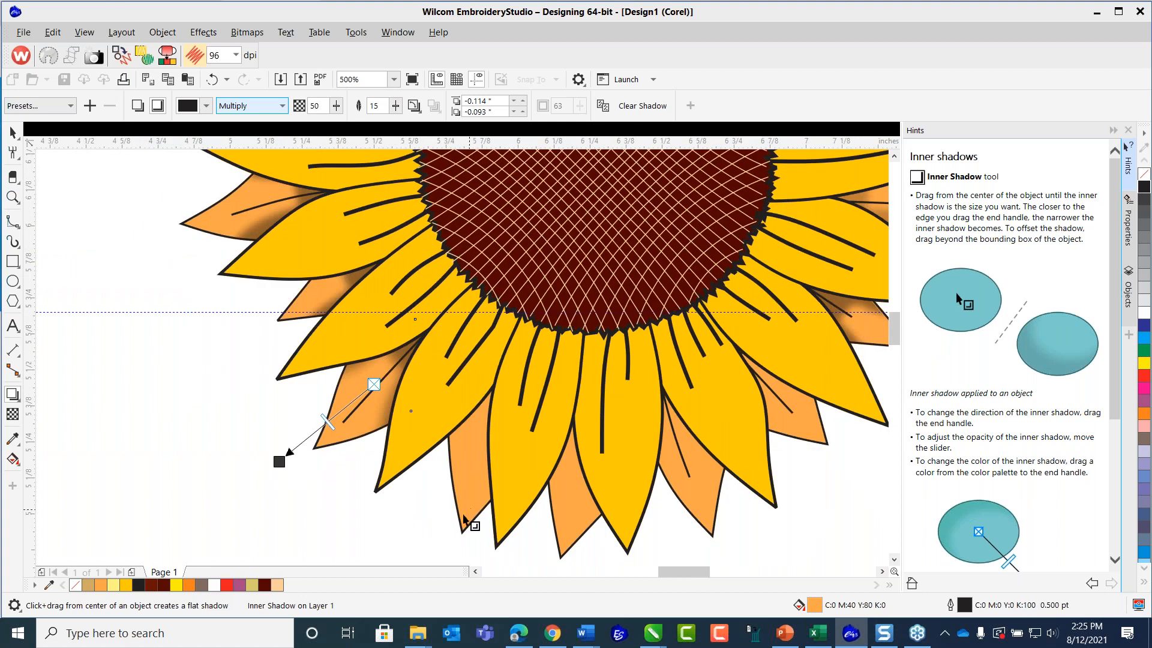
pyautogui.click(453, 485)
pyautogui.moveTo(474, 444); pyautogui.dragTo(437, 561)
pyautogui.scroll(-1, 513, 492)
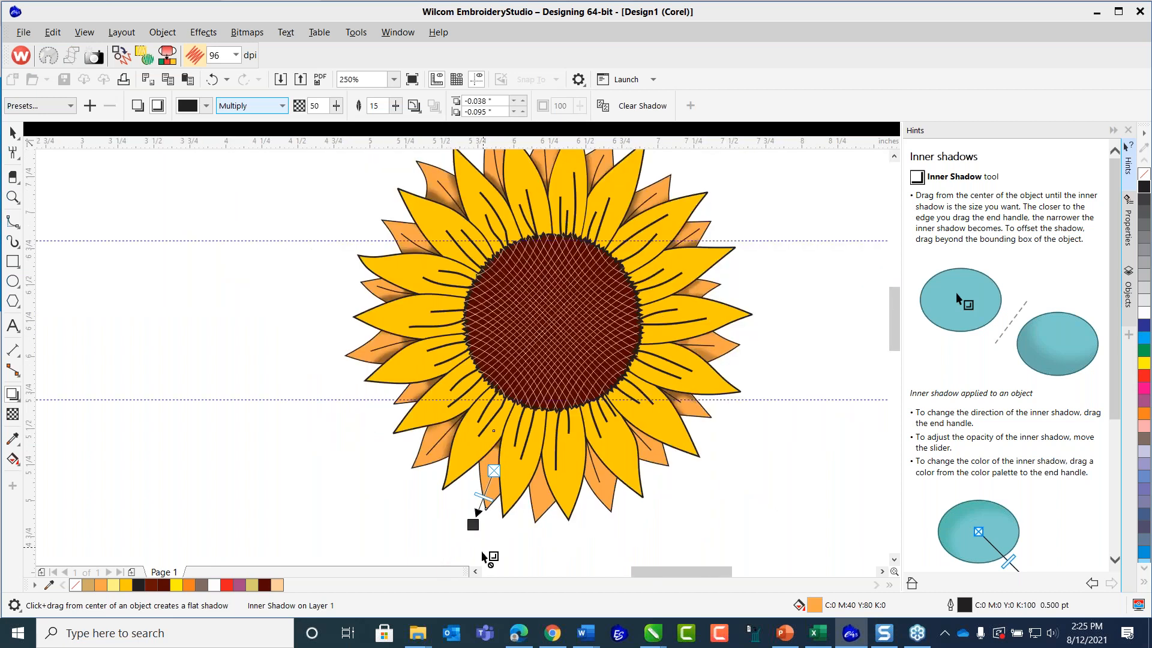
pyautogui.moveTo(472, 524); pyautogui.dragTo(468, 540)
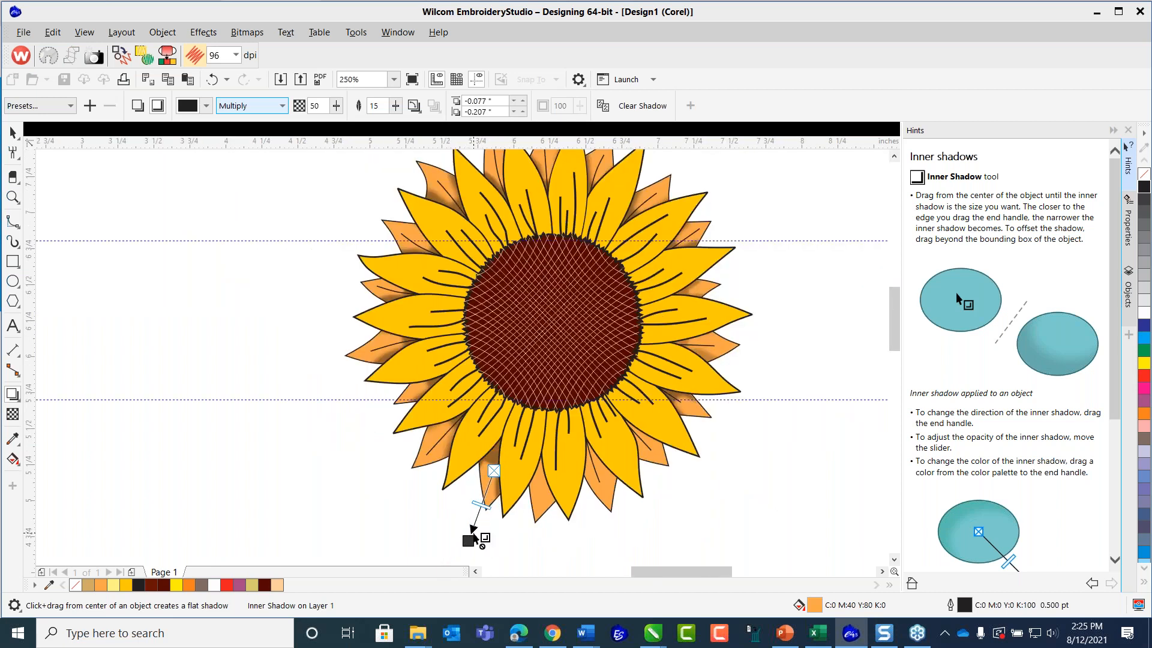
# Try to redo the same lower petal's inner shadow with an offset of -0.03" and -0.097" and opacity 35.
pyautogui.moveTo(475, 533)
pyautogui.mouseDown()
pyautogui.moveTo(485, 520)
pyautogui.moveTo(477, 539)
pyautogui.mouseUp()
pyautogui.scroll(2, 507, 448)
pyautogui.scroll(-2, 484, 518)
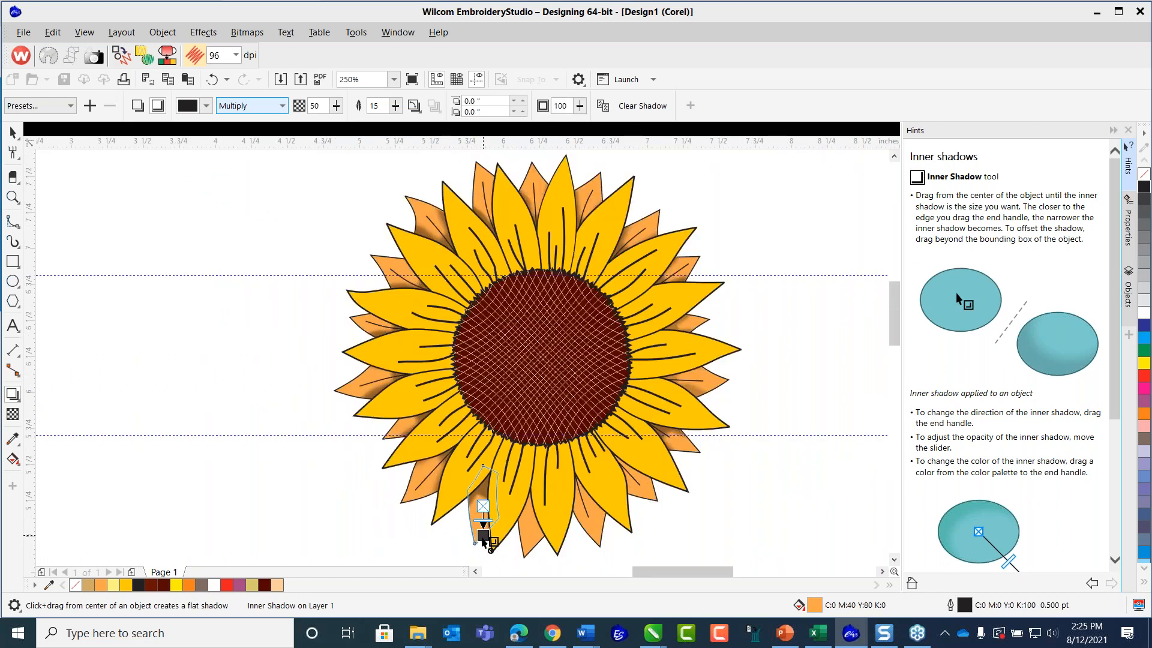
pyautogui.moveTo(467, 564); pyautogui.dragTo(466, 560)
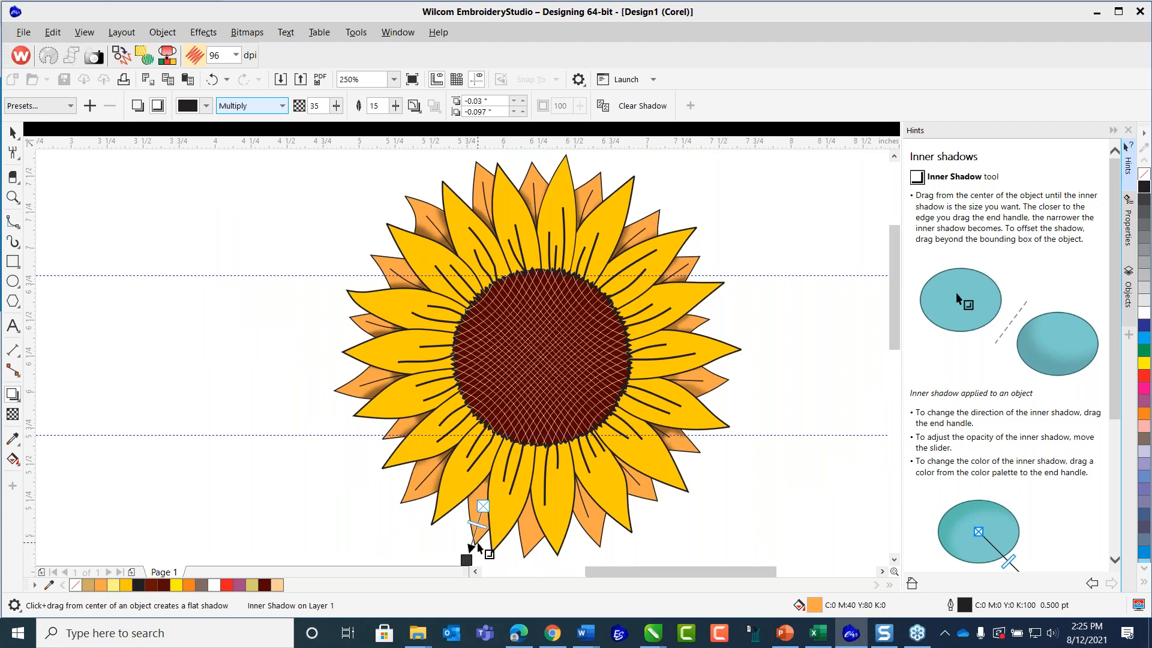
pyautogui.scroll(-1, 472, 542)
pyautogui.scroll(2, 495, 557)
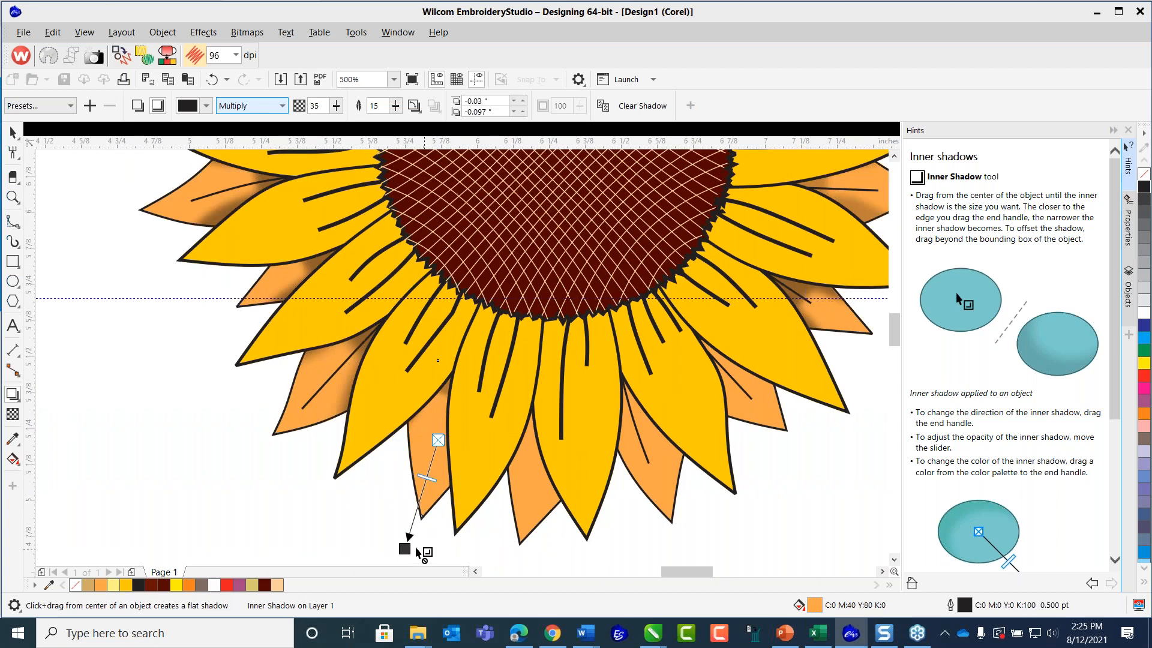
pyautogui.moveTo(405, 548)
pyautogui.mouseDown()
pyautogui.moveTo(452, 522)
pyautogui.moveTo(823, 411)
pyautogui.moveTo(397, 558)
pyautogui.moveTo(422, 541)
pyautogui.moveTo(411, 552)
pyautogui.mouseUp()
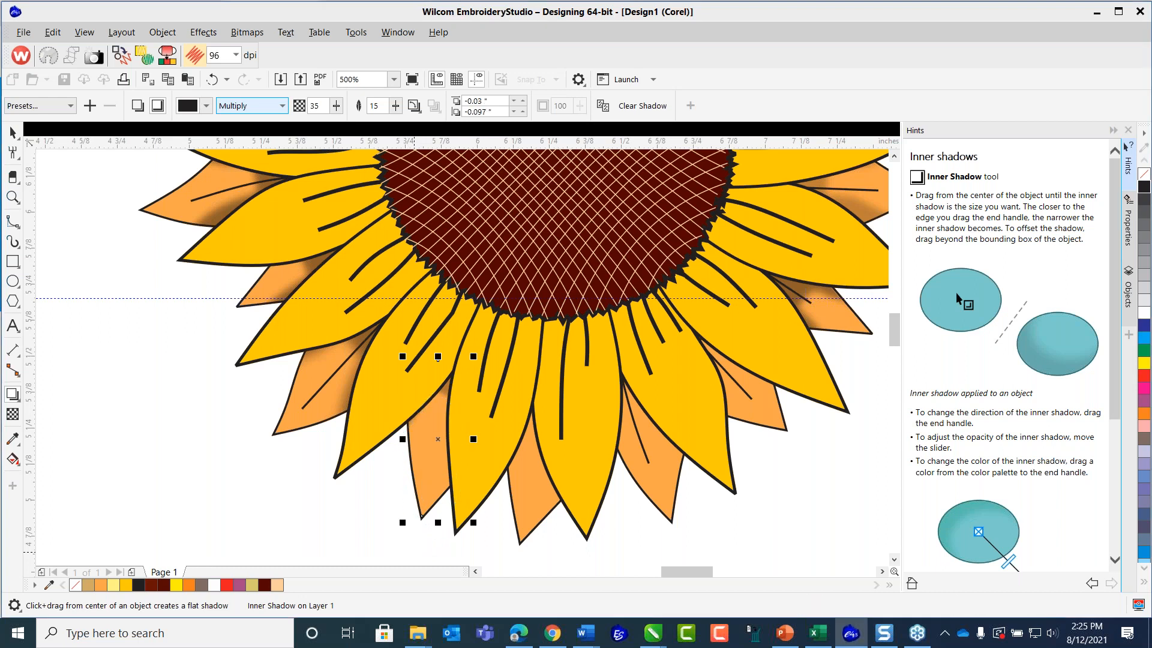
# Inspect the lower orange petal by selecting its outline curve and the separate shadow shape inside it.
pyautogui.press('space')
pyautogui.moveTo(894, 335); pyautogui.dragTo(894, 341)
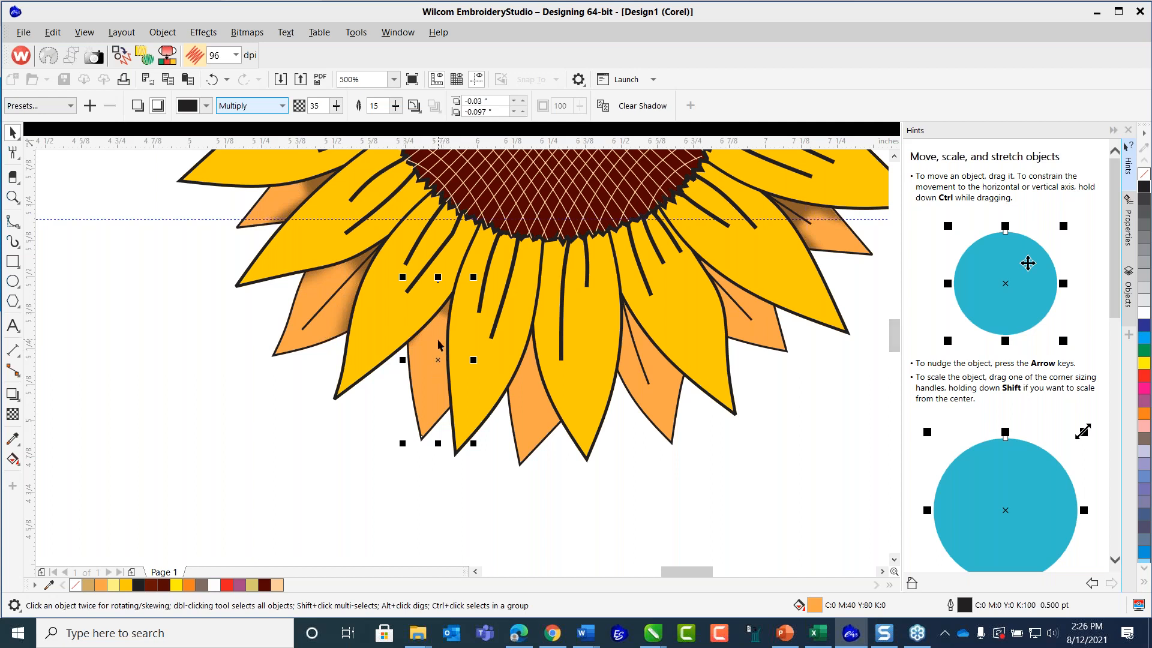
pyautogui.click(12, 152)
pyautogui.click(12, 132)
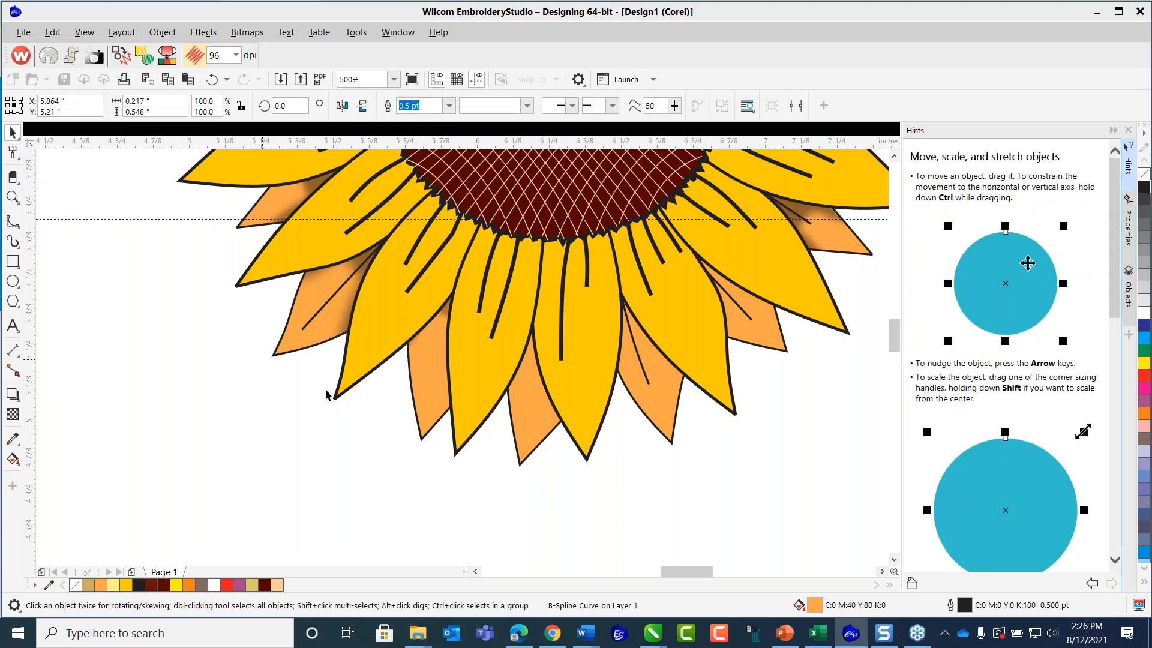
pyautogui.click(406, 397)
pyautogui.click(413, 395)
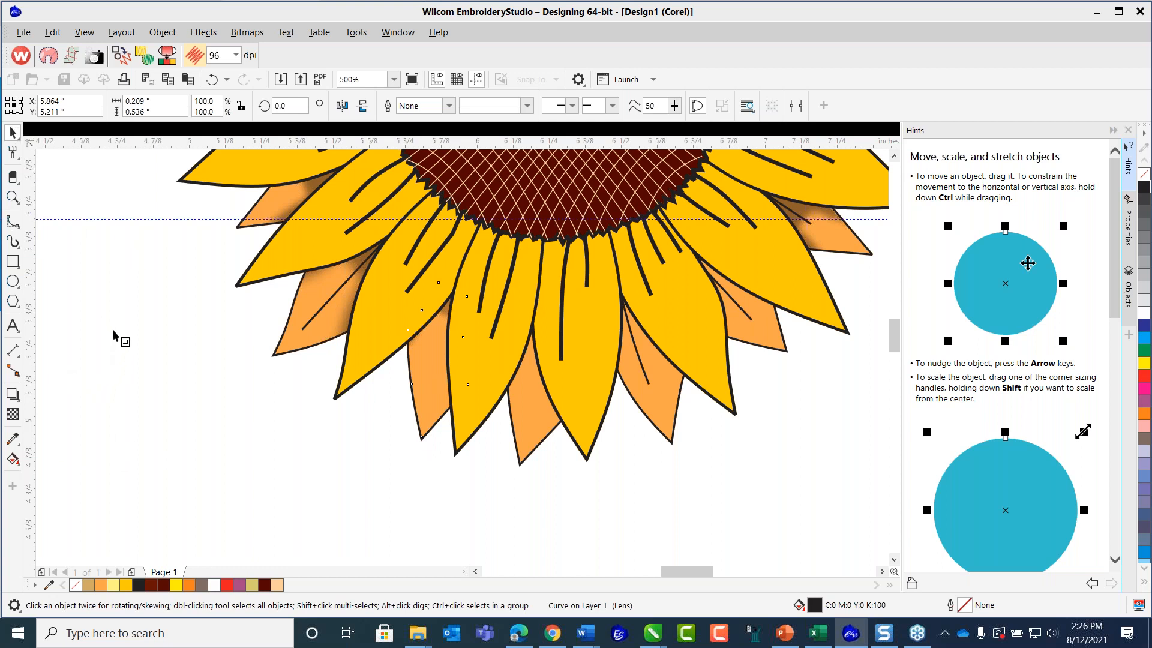
# Switch to the embroidery workspace and return to the Corel graphics workspace of Design1.
pyautogui.press('F11')
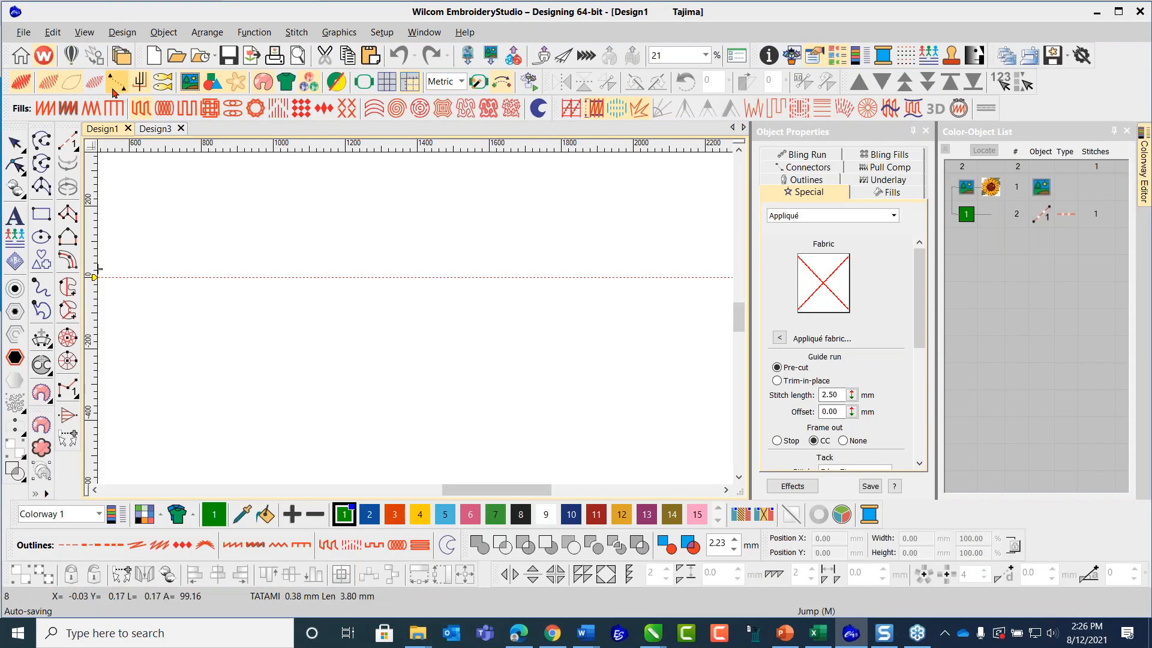
pyautogui.click(71, 55)
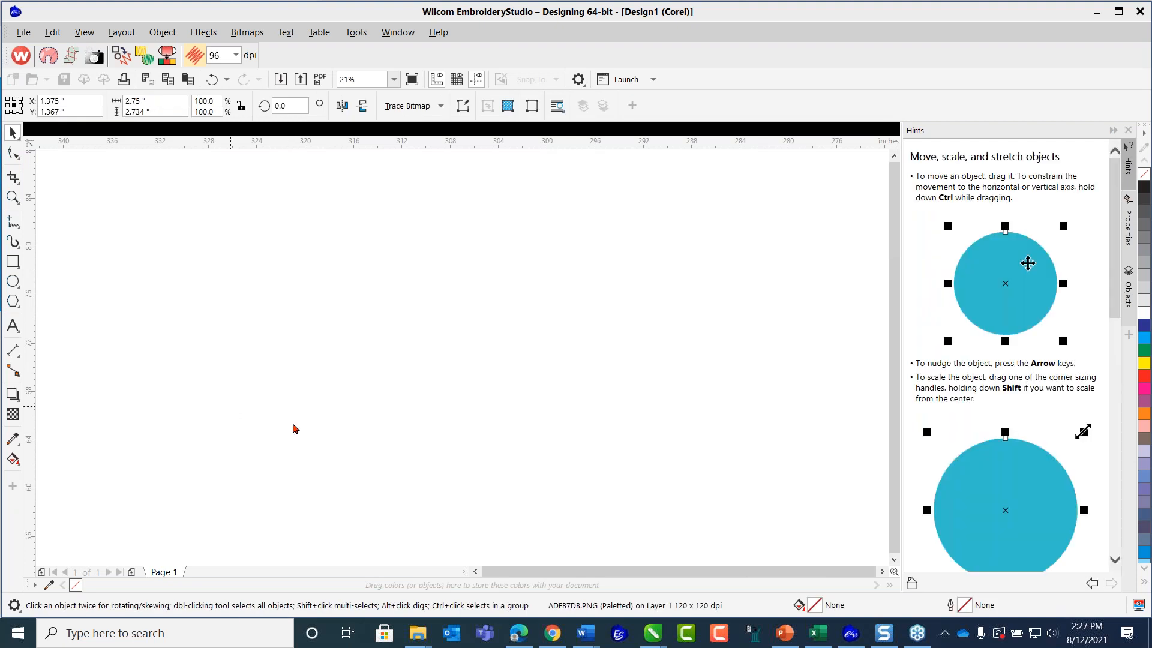
pyautogui.scroll(-2, 404, 241)
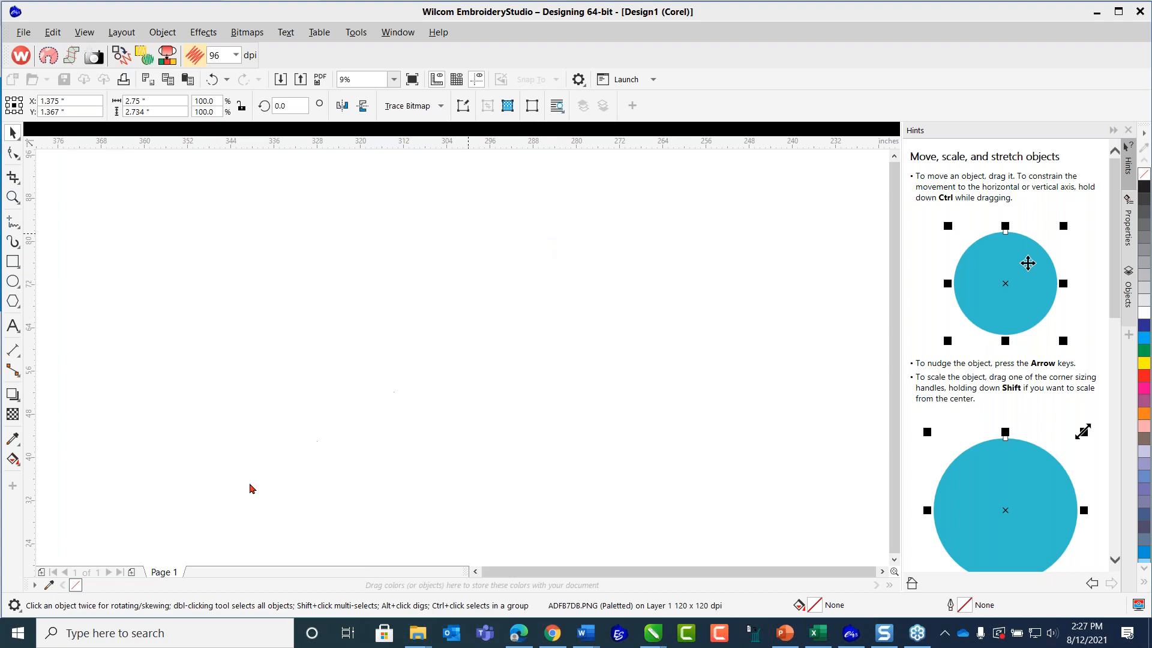
pyautogui.click(23, 34)
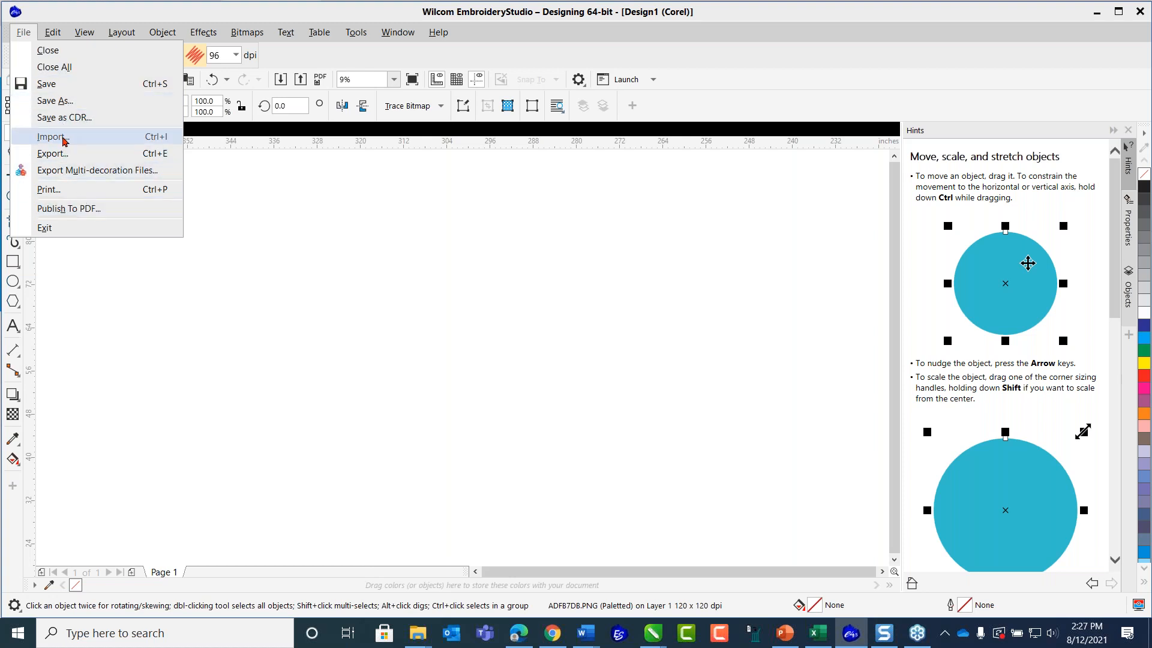
pyautogui.click(347, 225)
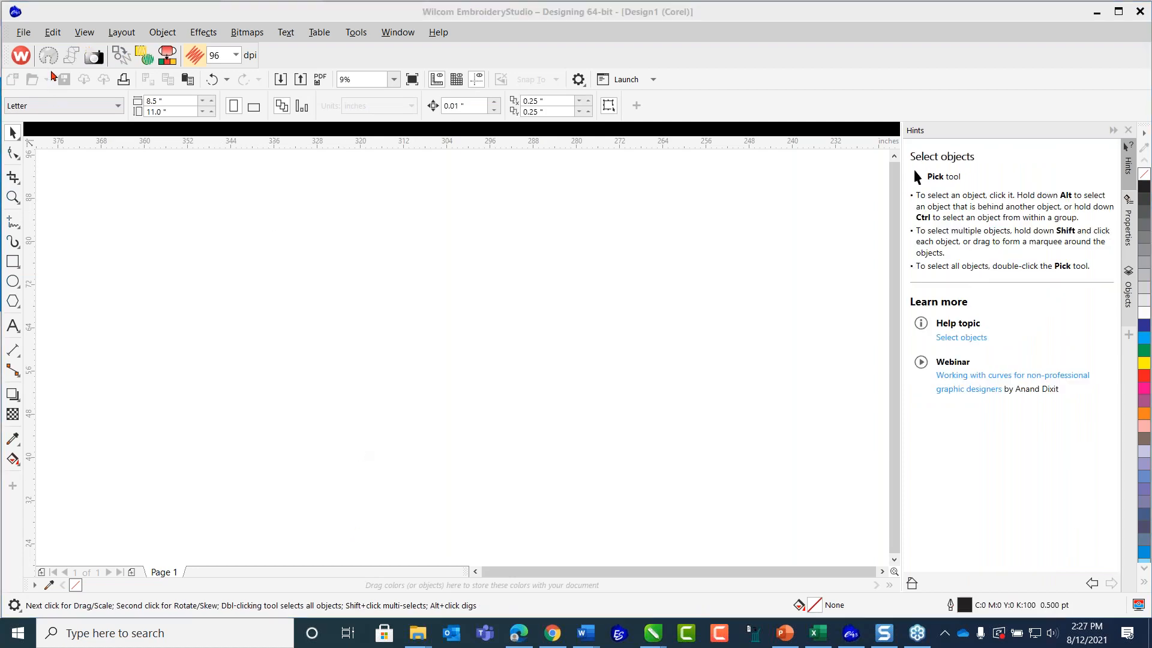
# Import Sunflower_Art2.cdr from the Page Graphics folder in 01A_2021 WILCOM ONLINE TRAINING and center it on the page.
pyautogui.click(22, 33)
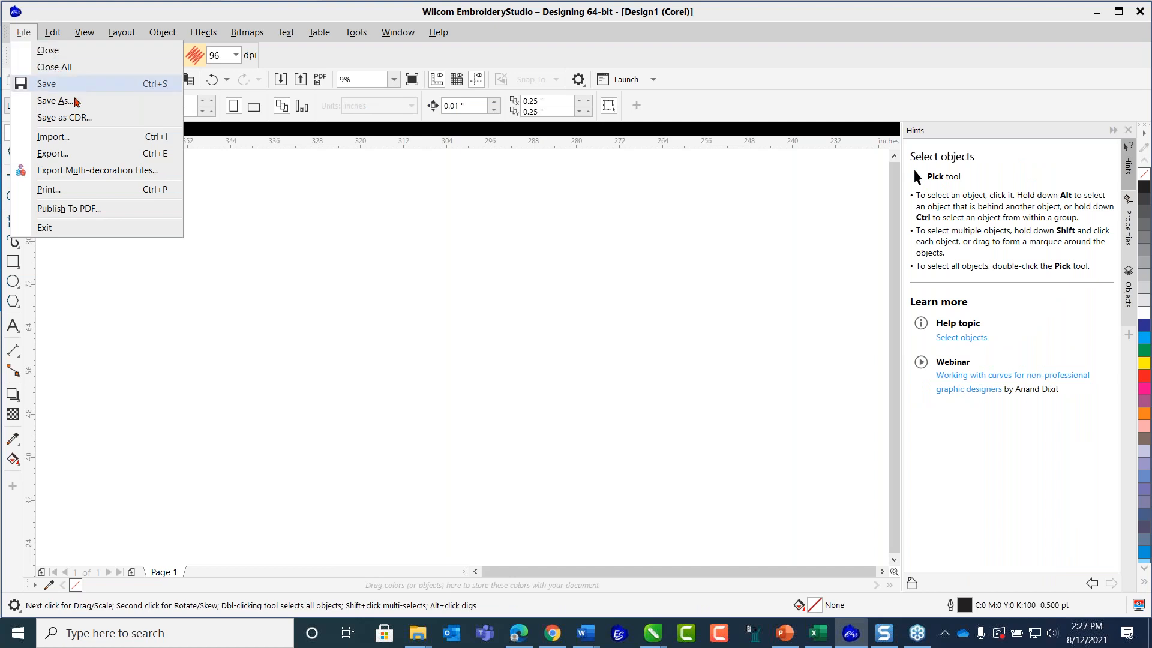
pyautogui.click(53, 137)
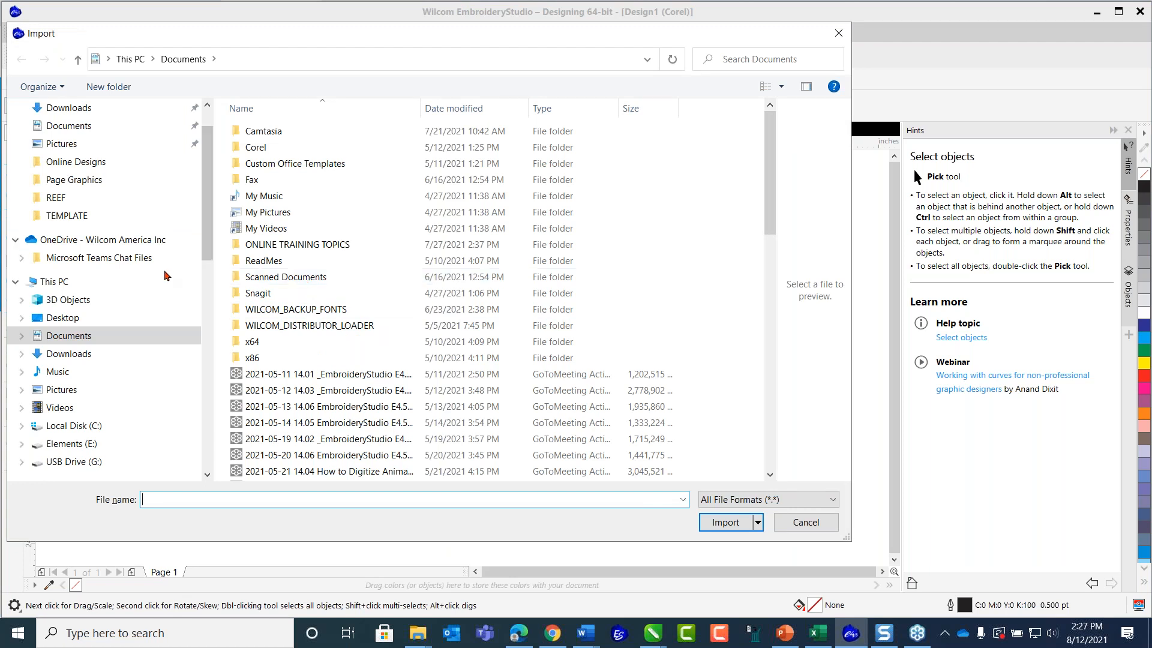
pyautogui.moveTo(206, 240); pyautogui.dragTo(206, 318)
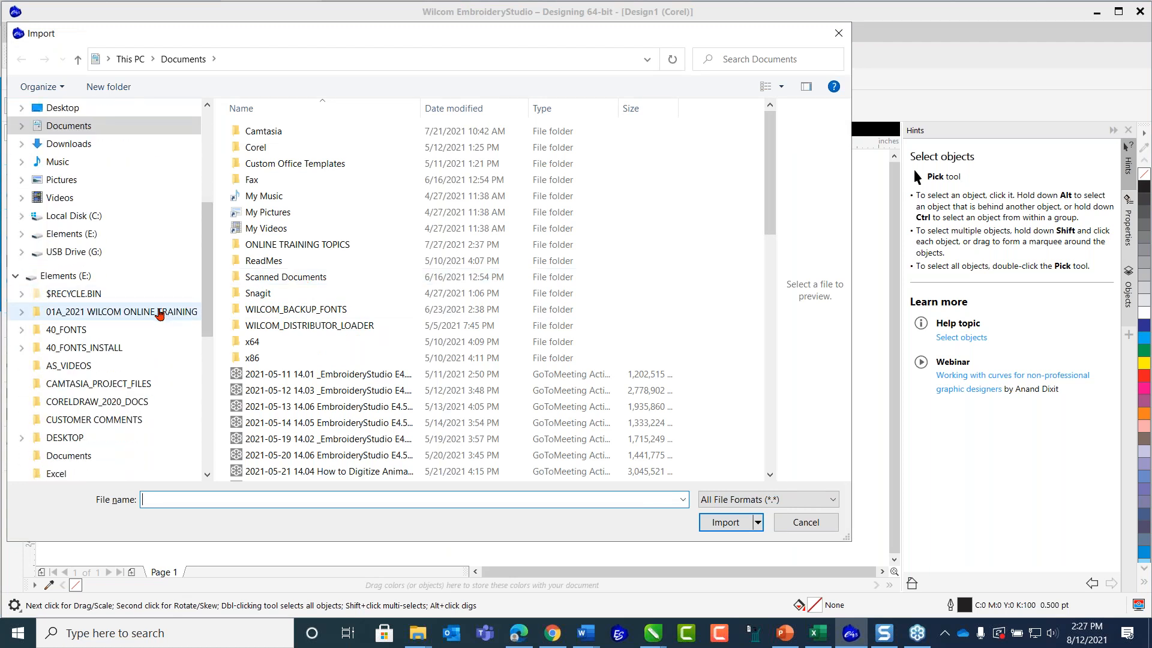
pyautogui.click(159, 312)
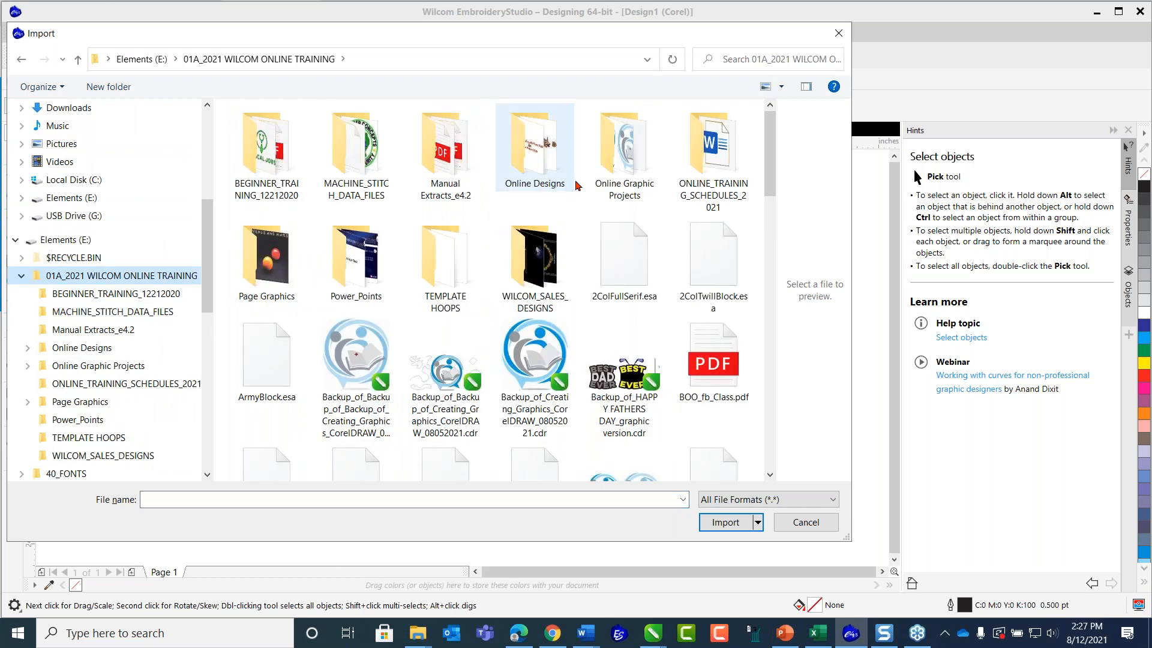
pyautogui.doubleClick(288, 264)
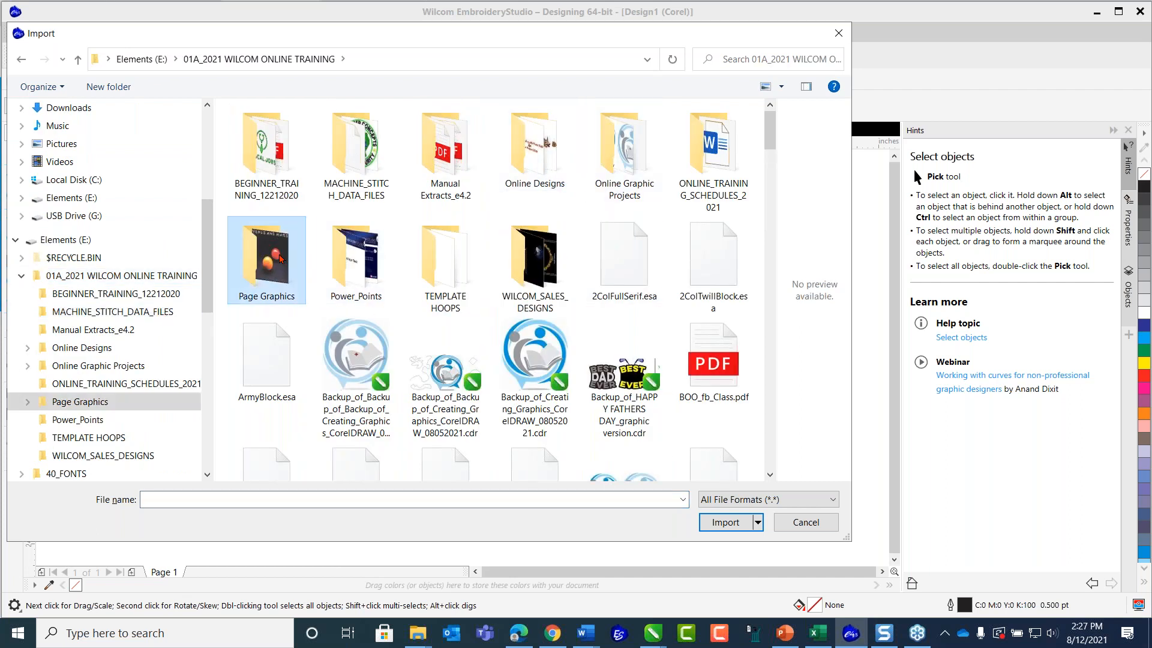
pyautogui.click(281, 147)
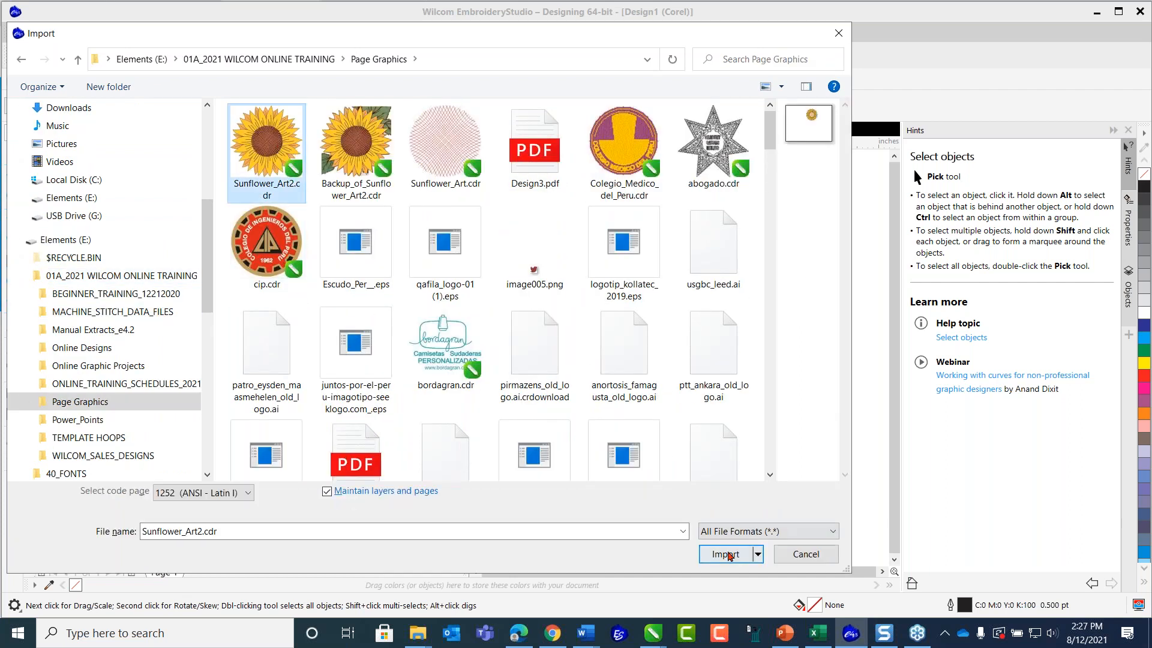
pyautogui.click(726, 555)
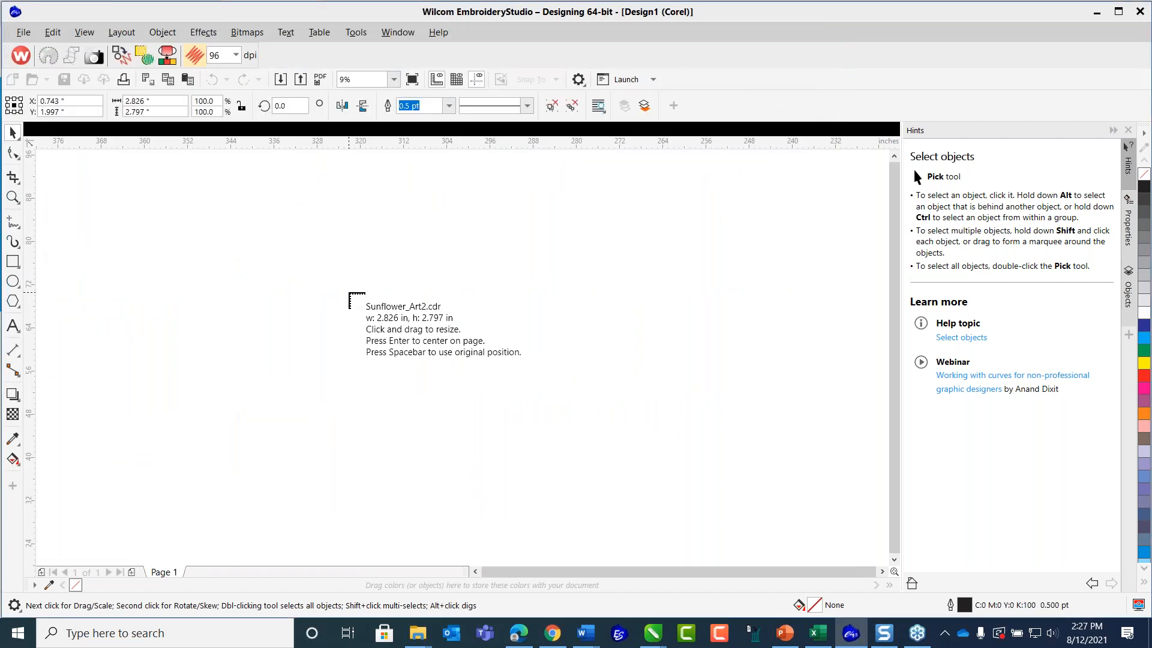
pyautogui.press('Return')
# Delete the reference sunflower bitmap overlapping the imported vector artwork.
pyautogui.scroll(-4, 476, 386)
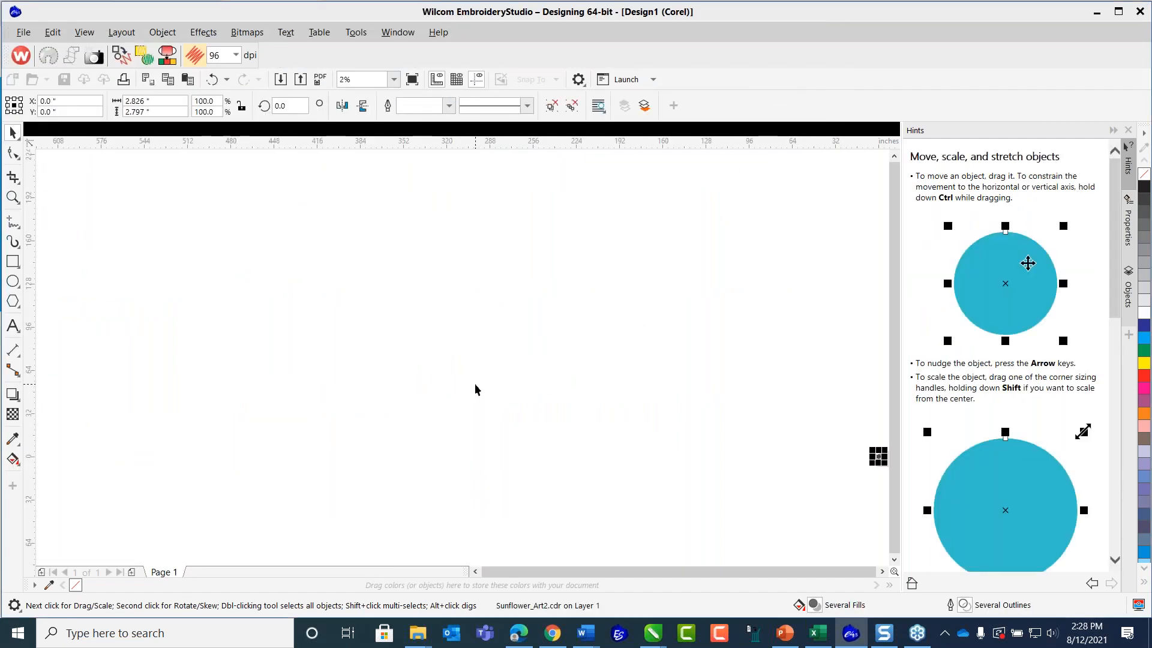
pyautogui.click(394, 80)
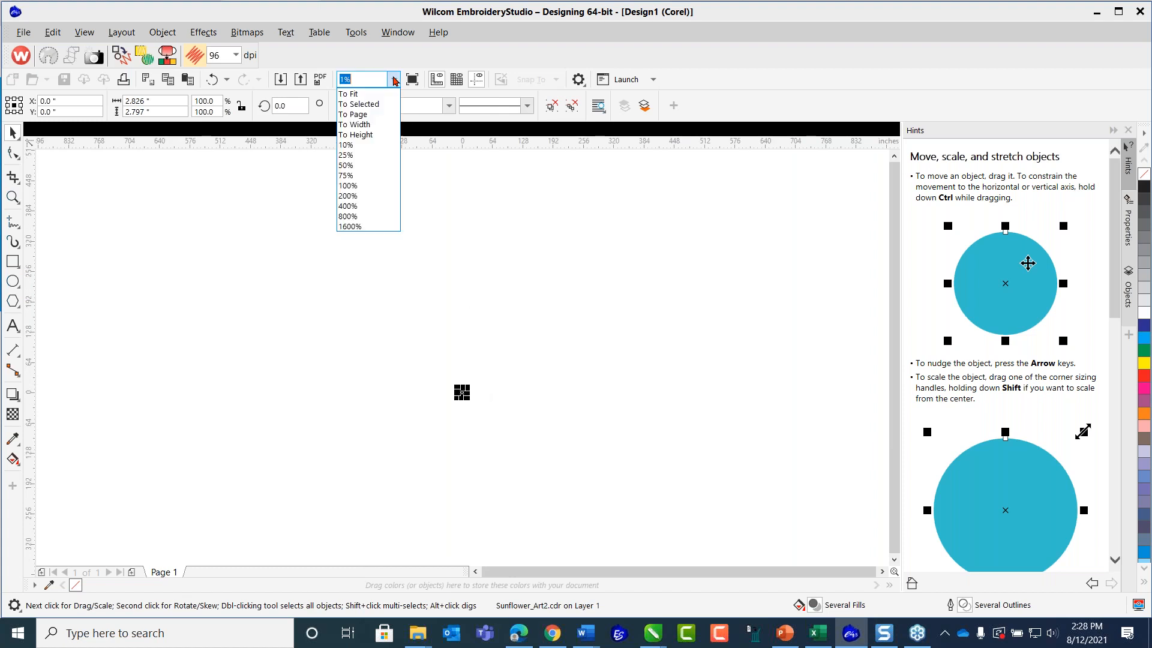
pyautogui.click(389, 134)
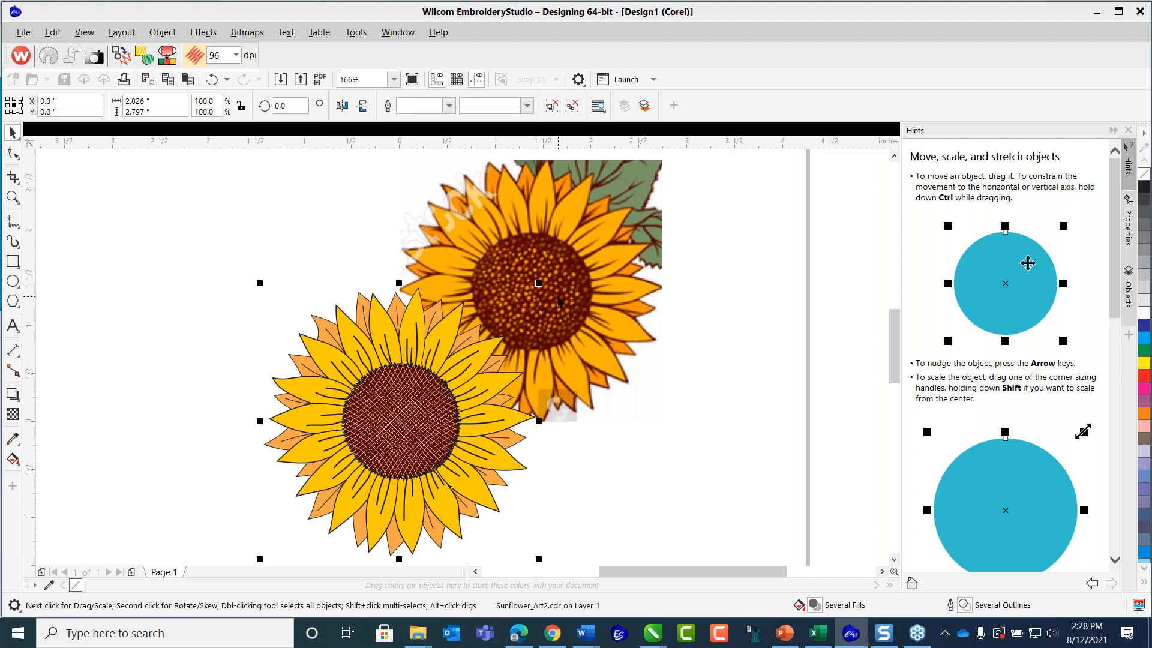
pyautogui.click(586, 264)
pyautogui.press('Delete')
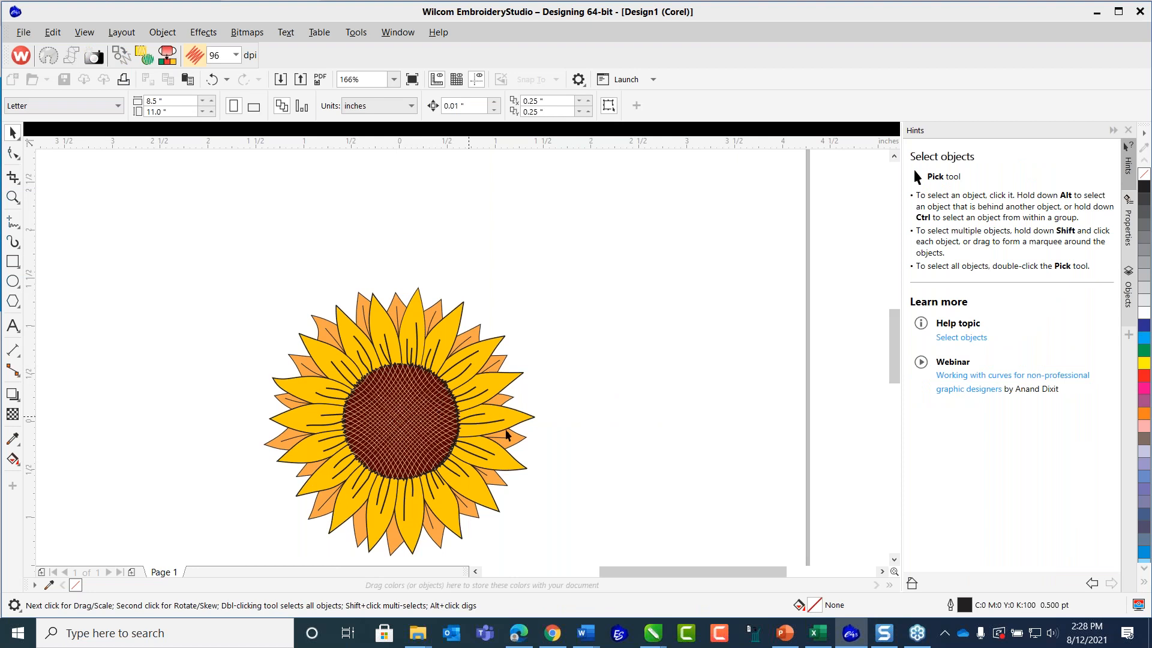
# Ungroup the imported sunflower artwork into separate objects and clear the selection.
pyautogui.scroll(-1, 893, 357)
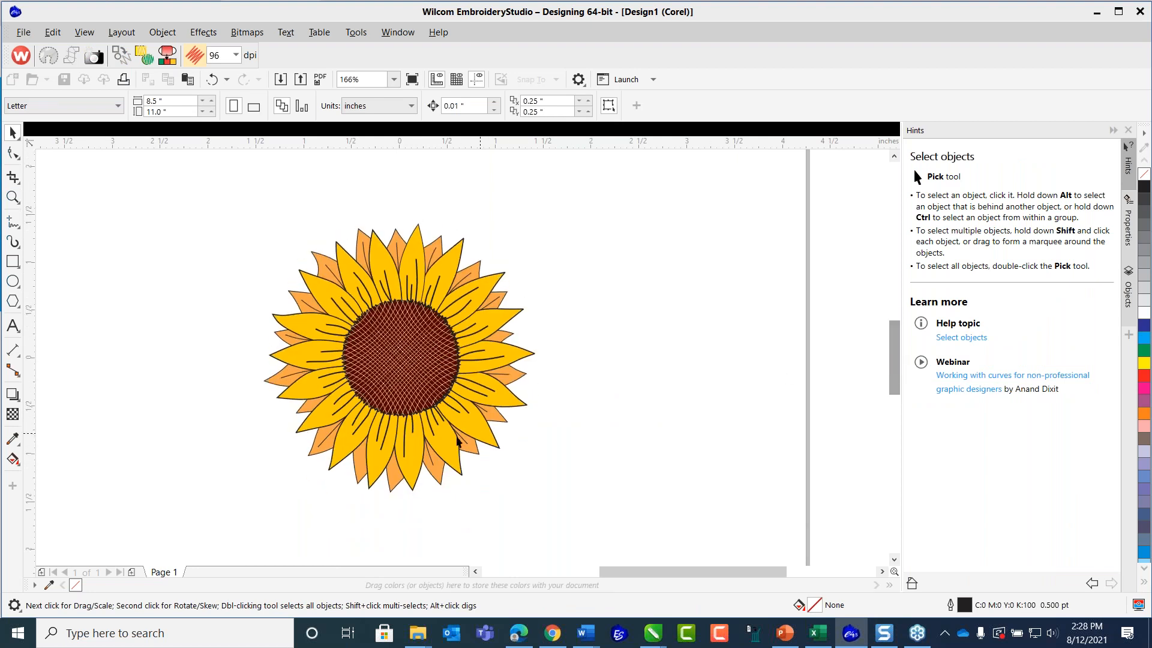
pyautogui.scroll(3, 372, 425)
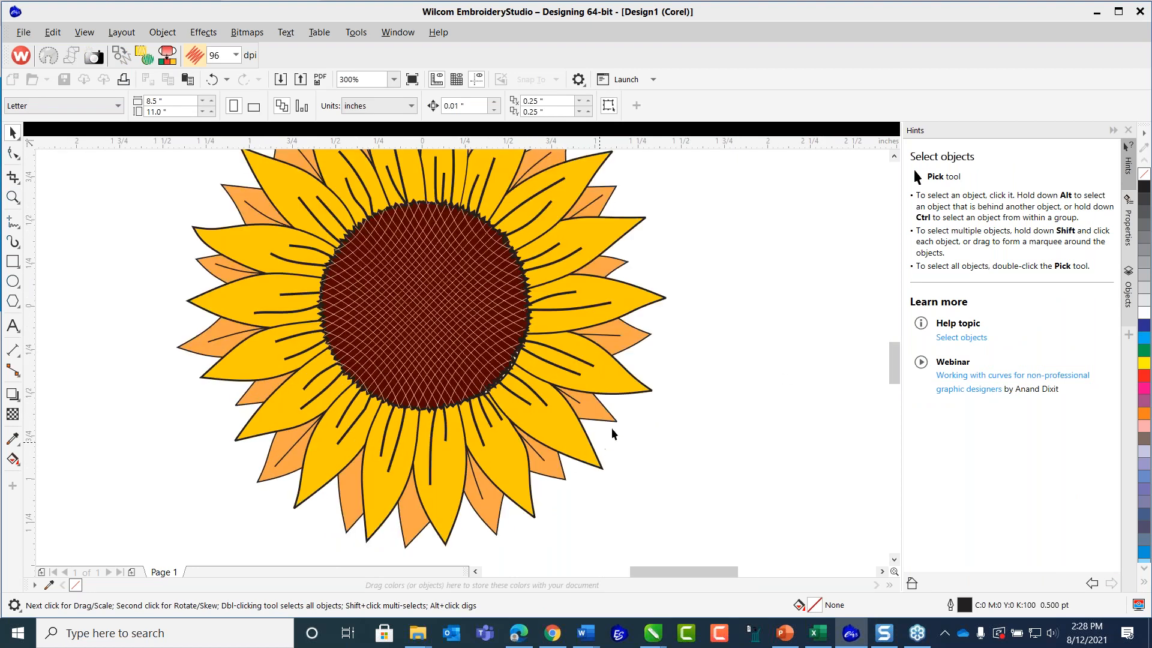
pyautogui.click(624, 349)
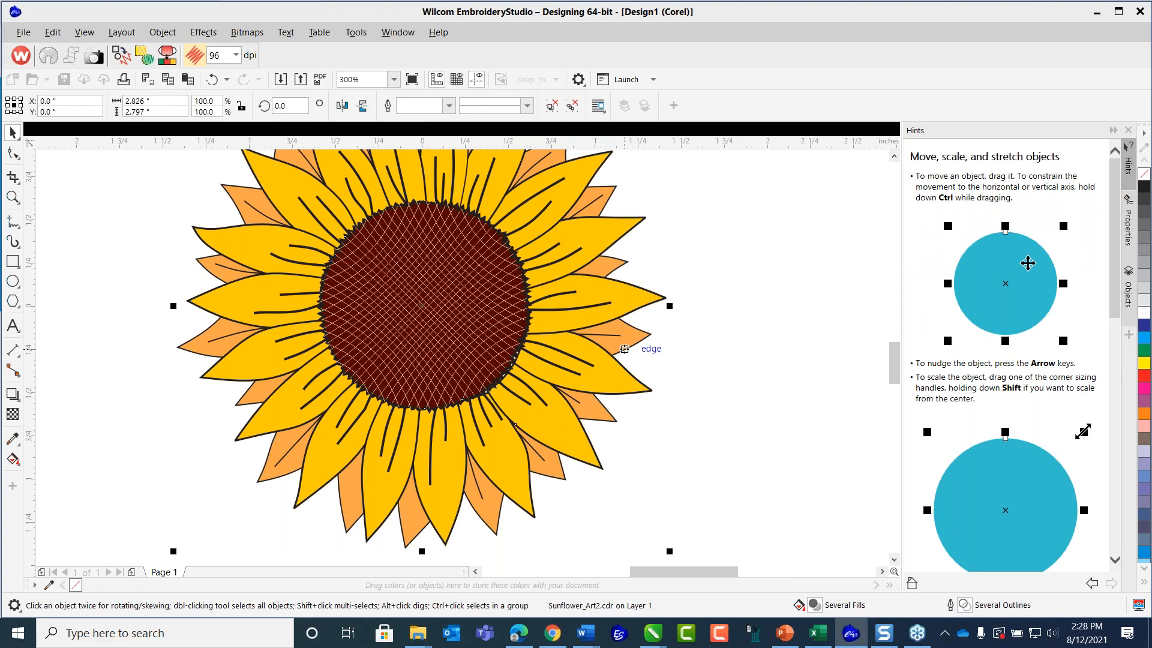
pyautogui.click(553, 111)
pyautogui.click(720, 207)
# Apply a drop shadow to the orange petal on the flower's right side, changing it to a perspective shadow with angle 0 and extend 117.
pyautogui.click(634, 330)
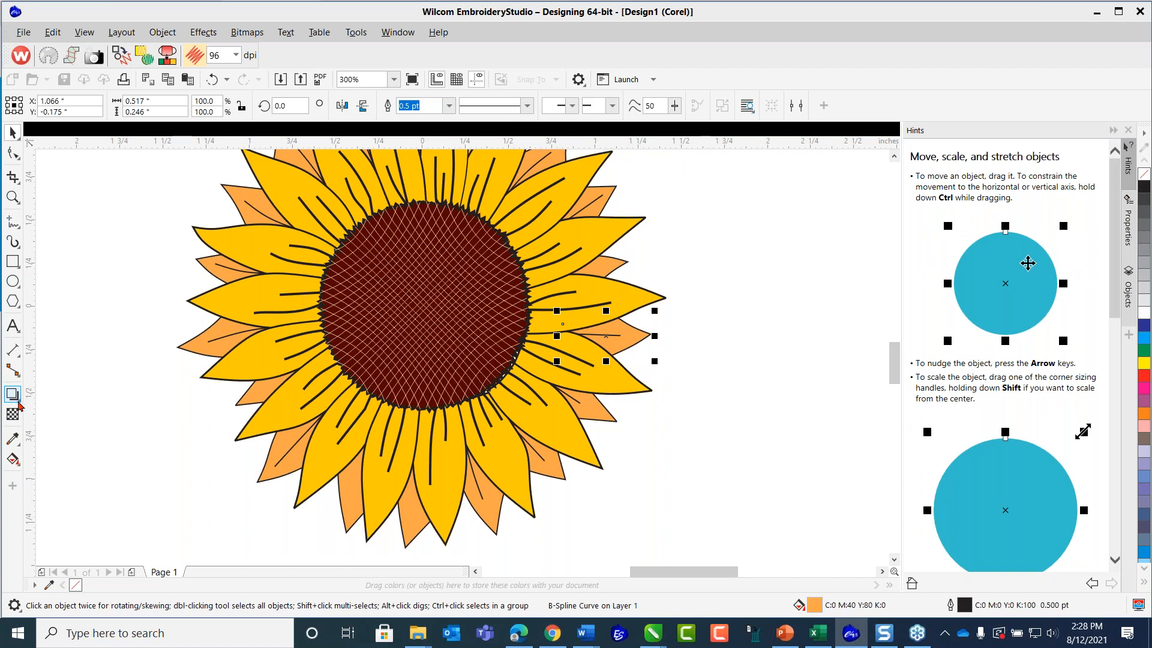
pyautogui.click(20, 406)
pyautogui.click(41, 396)
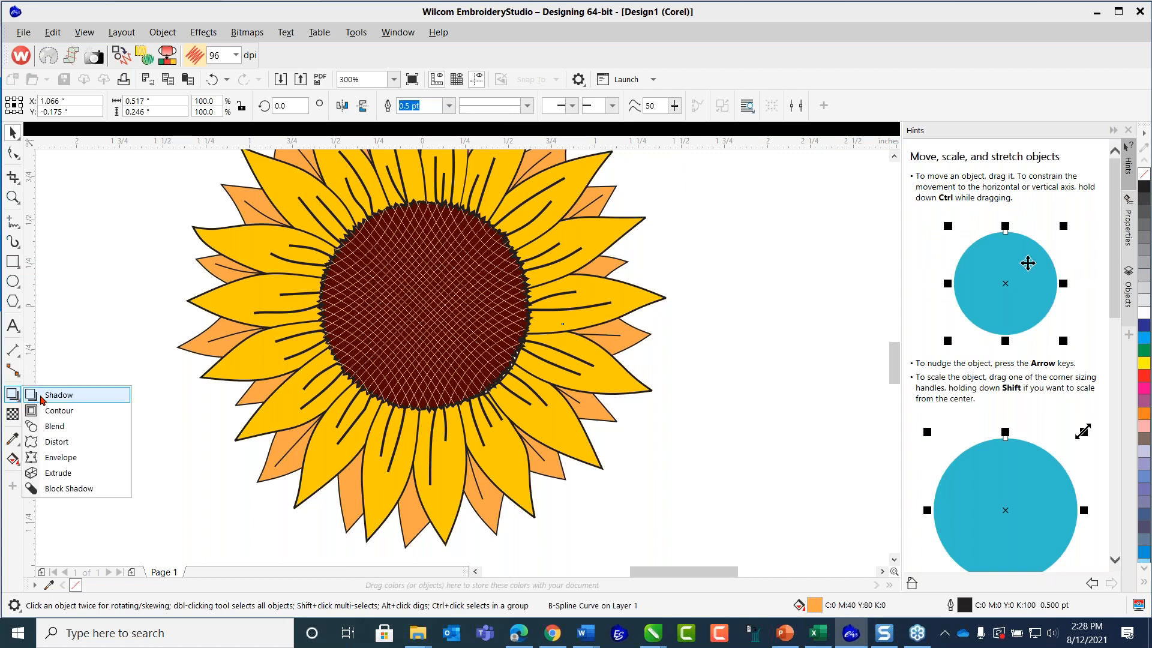
pyautogui.moveTo(607, 336); pyautogui.dragTo(680, 338)
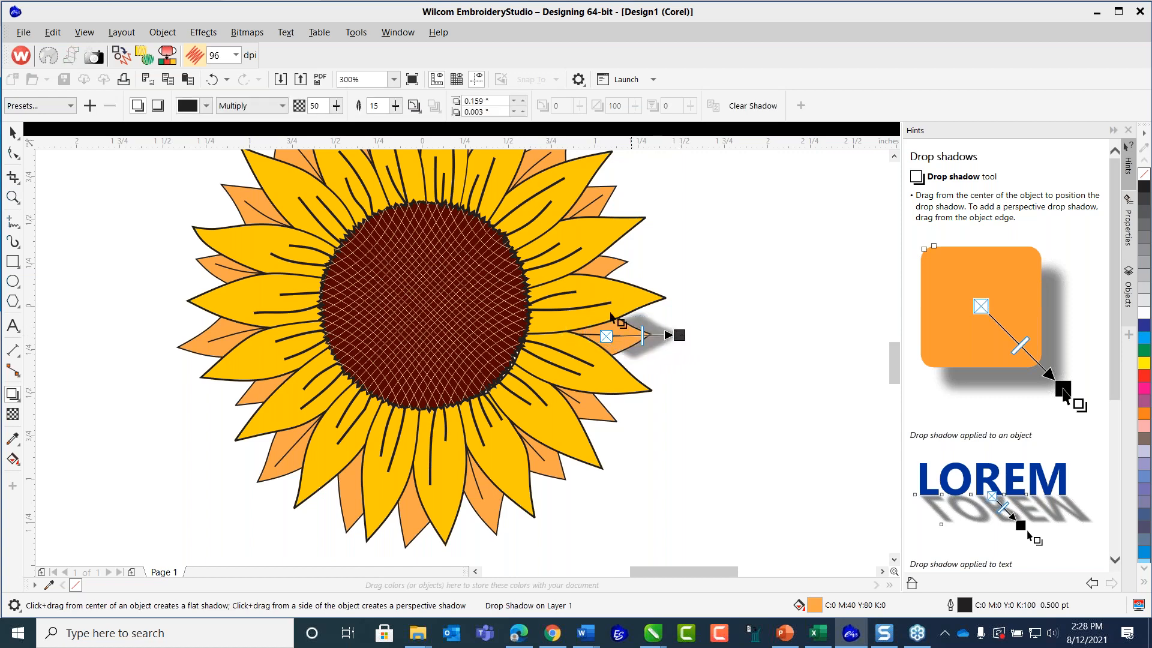
pyautogui.moveTo(612, 340); pyautogui.dragTo(563, 337)
pyautogui.moveTo(634, 335); pyautogui.dragTo(667, 335)
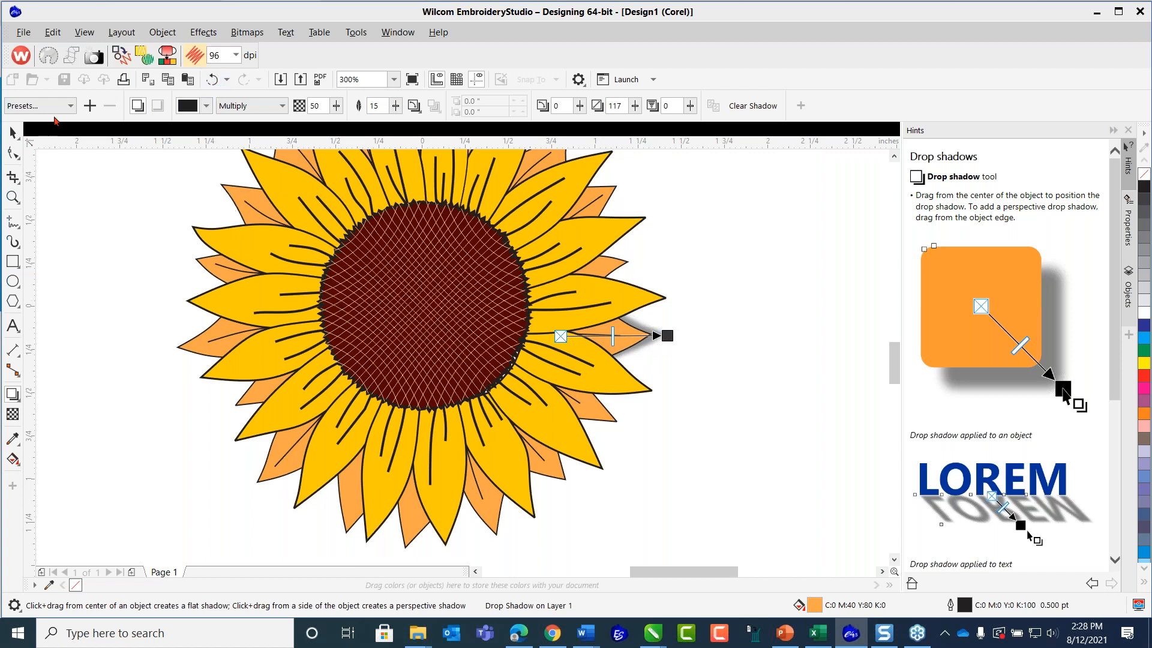
# Replace the drop shadow on the flower's right-side orange petal with the Inner Edge shadow preset.
pyautogui.click(71, 107)
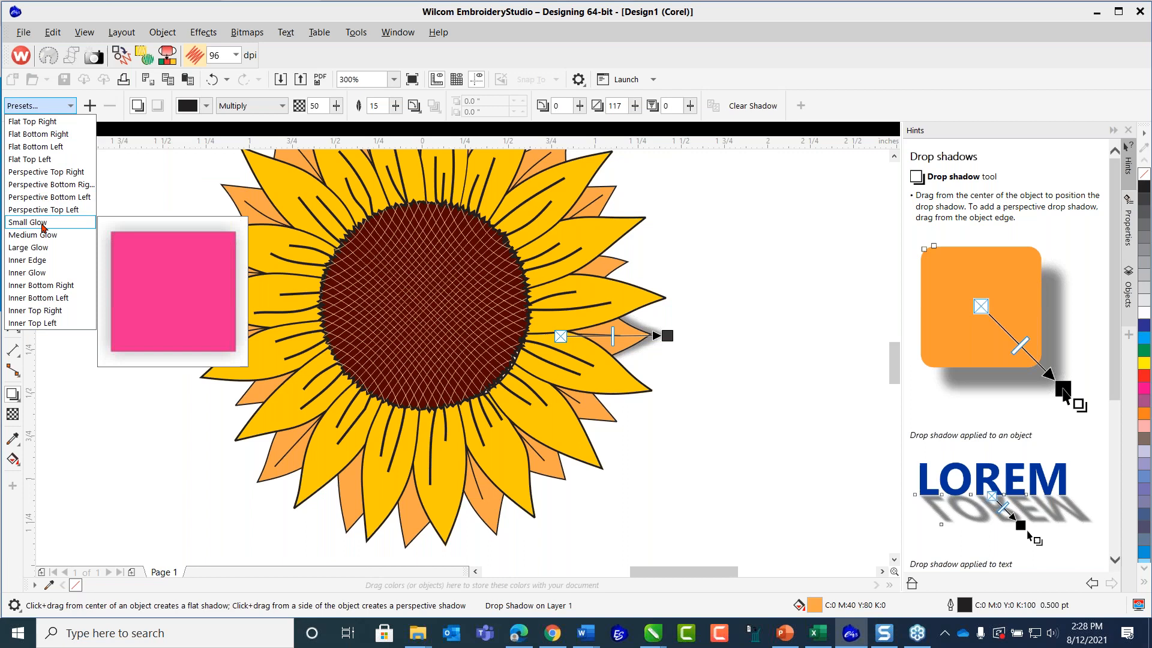
pyautogui.click(52, 262)
pyautogui.scroll(2, 600, 333)
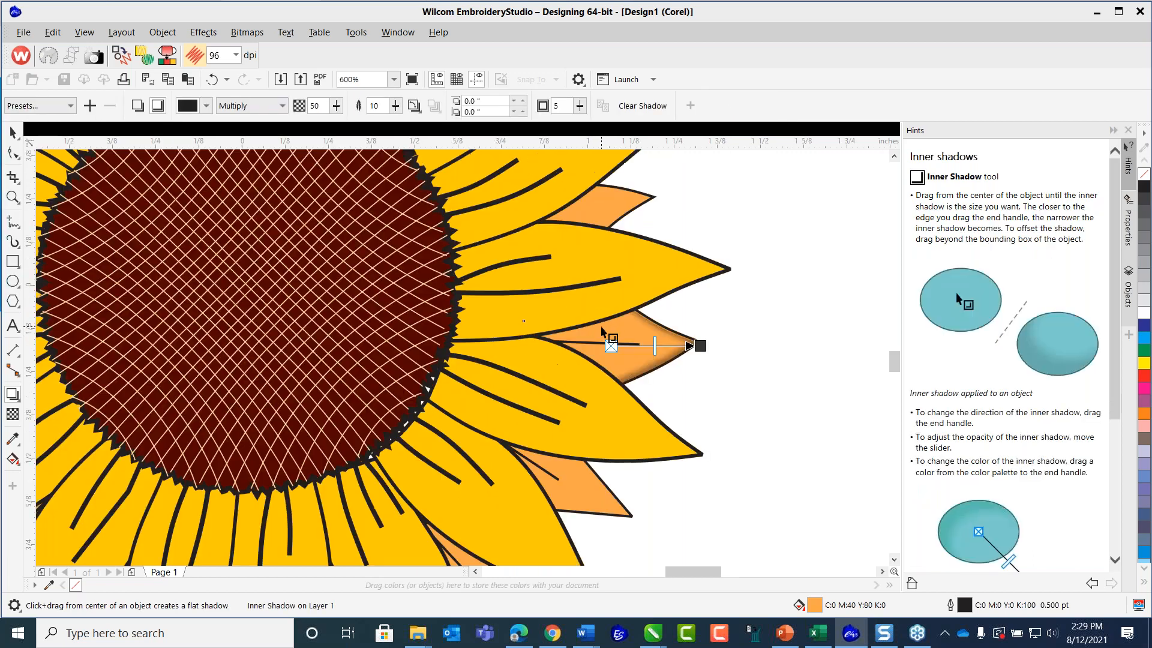
# Offset the right orange petal's inner shadow outward past its tip by about 0.208 by 0.005 inches, with opacity 30.
pyautogui.moveTo(701, 346); pyautogui.dragTo(755, 345)
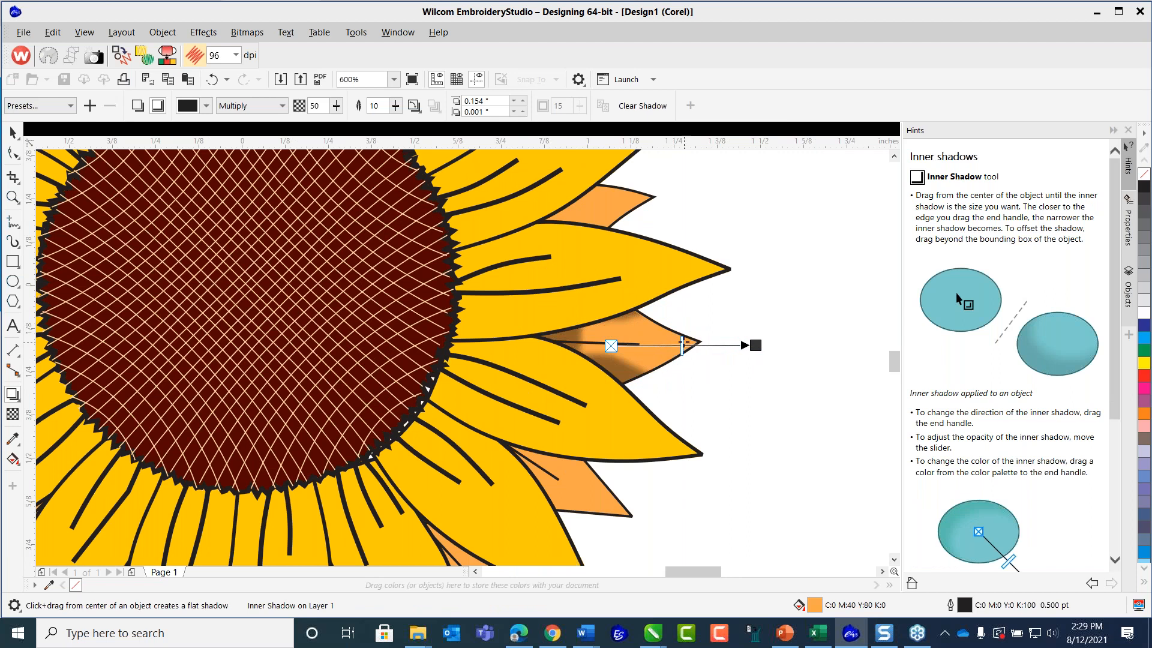
pyautogui.moveTo(679, 346); pyautogui.dragTo(650, 345)
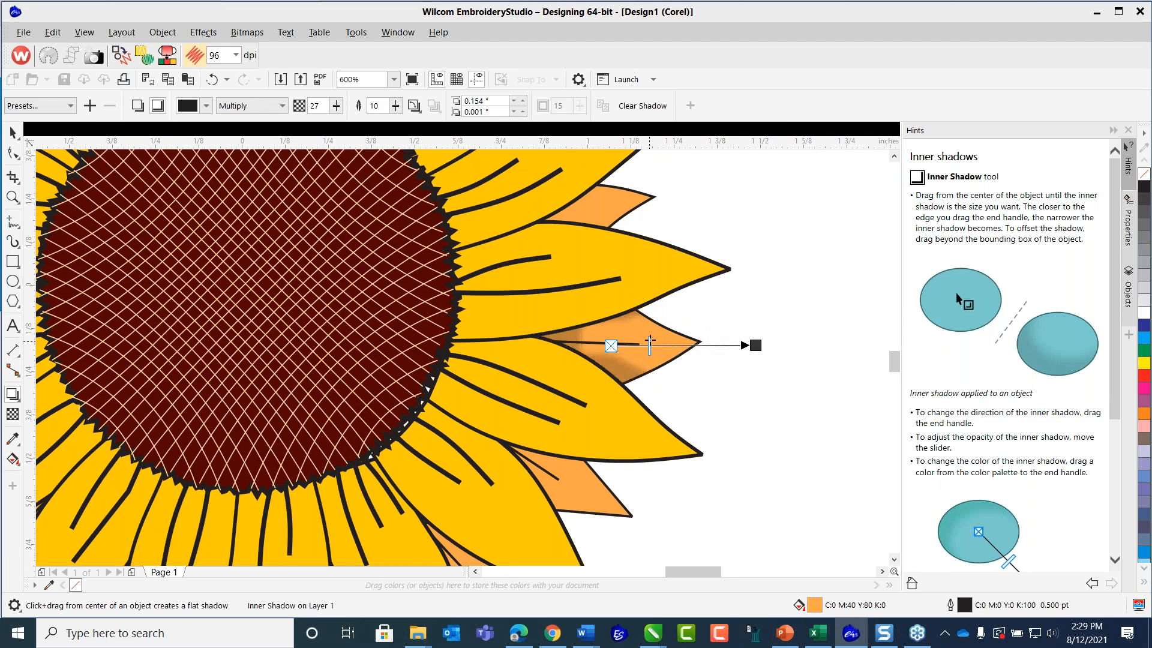
pyautogui.moveTo(649, 346)
pyautogui.mouseDown()
pyautogui.moveTo(665, 345)
pyautogui.moveTo(655, 345)
pyautogui.mouseUp()
pyautogui.moveTo(656, 347)
pyautogui.mouseDown()
pyautogui.moveTo(695, 347)
pyautogui.moveTo(654, 347)
pyautogui.mouseUp()
pyautogui.moveTo(756, 345); pyautogui.dragTo(774, 341)
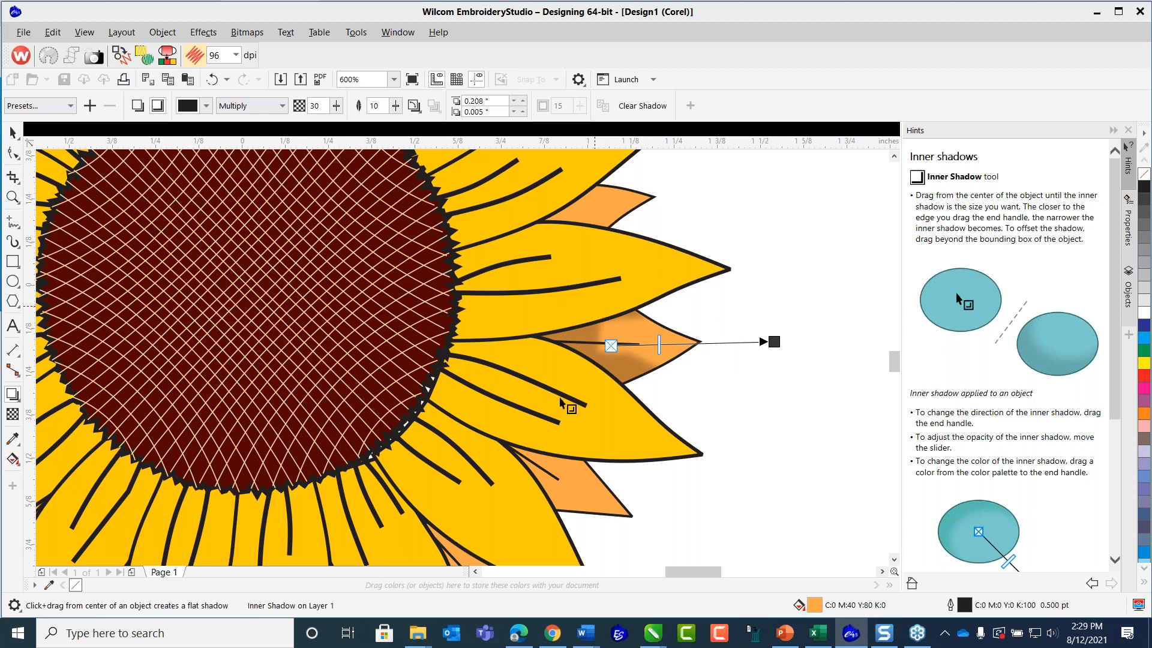
# Add an inner shadow to the orange petal just below it, directed past its tip with an offset of about 0.142 by -0.098 inches.
pyautogui.click(591, 472)
pyautogui.moveTo(556, 469); pyautogui.dragTo(663, 542)
pyautogui.scroll(-2, 600, 529)
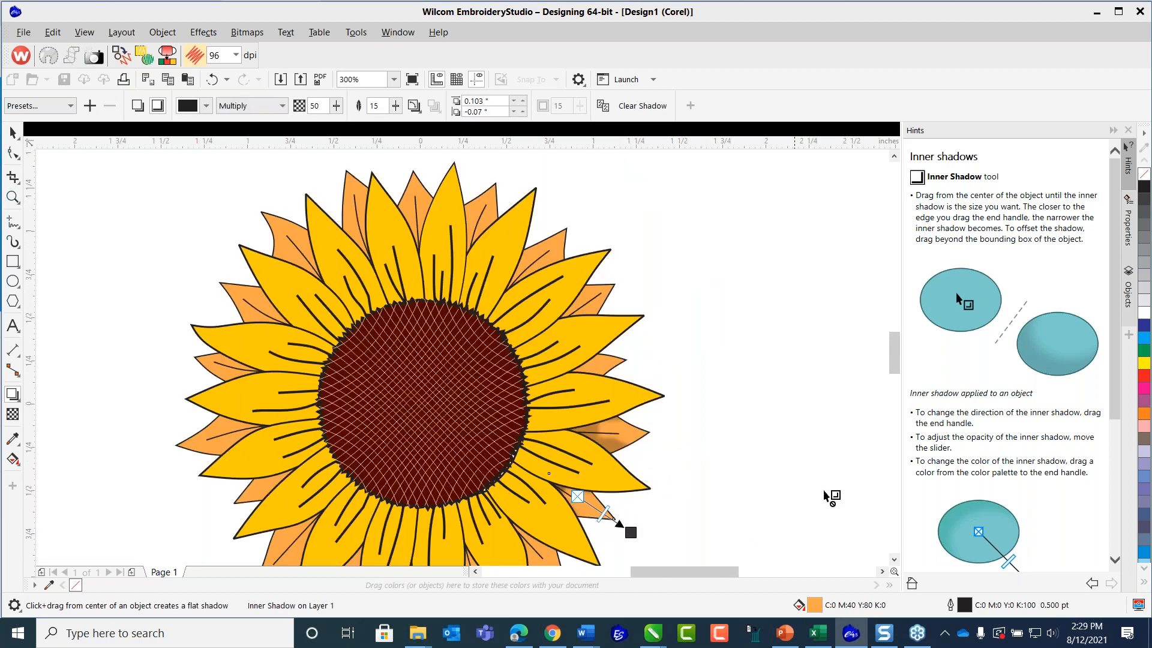
pyautogui.click(894, 560)
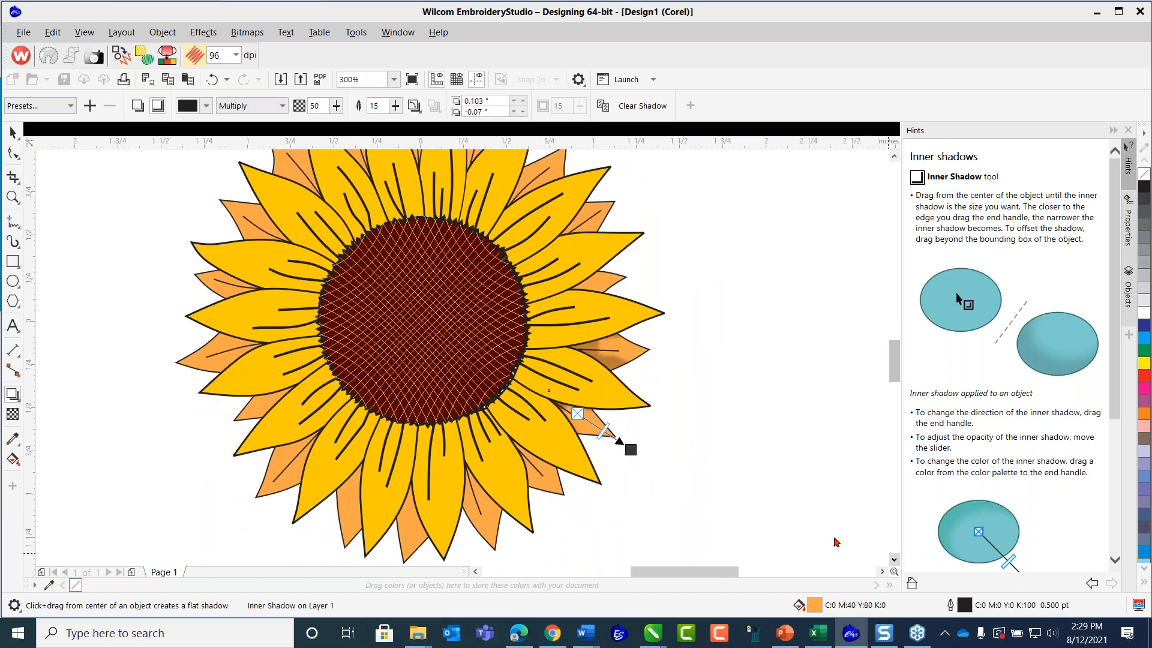
pyautogui.scroll(2, 621, 433)
pyautogui.moveTo(640, 466); pyautogui.dragTo(651, 477)
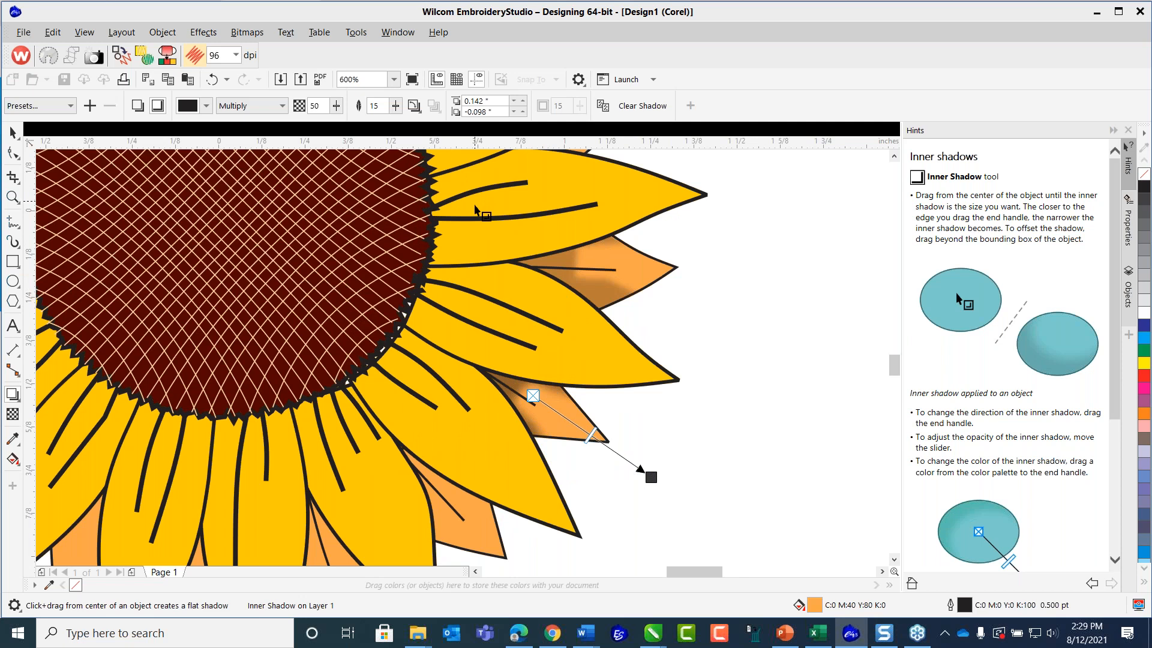
# Add an inner shadow to the small orange petal above the first shaded one, offset about 0.104 by 0.029 inches toward its tip.
pyautogui.click(894, 157)
pyautogui.click(894, 157)
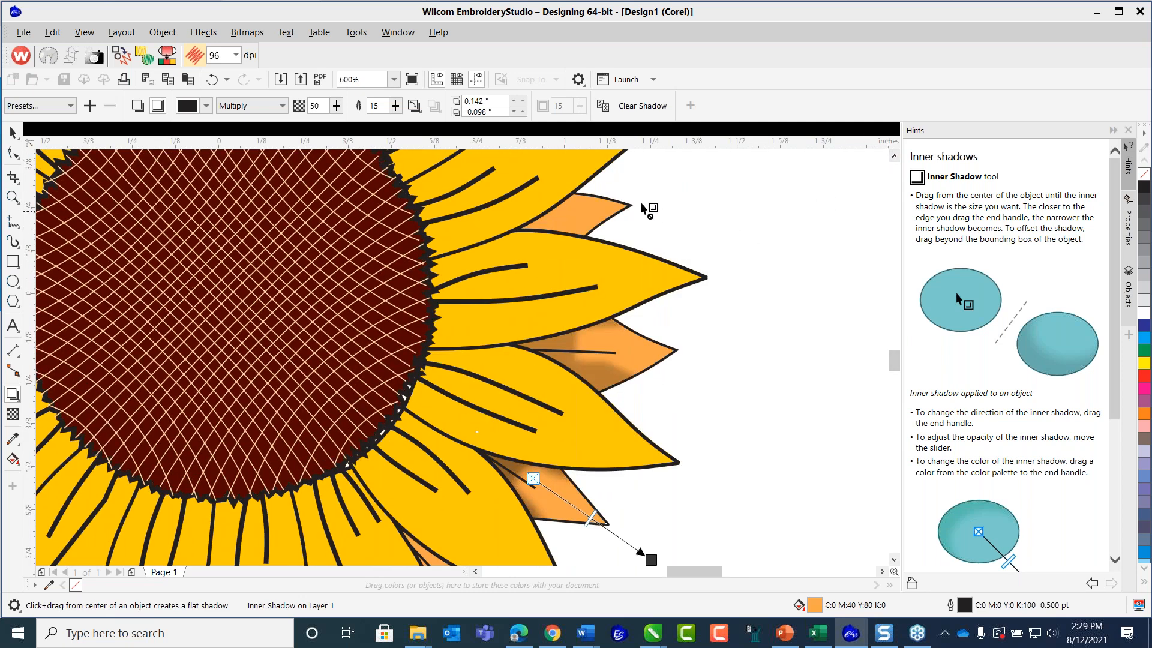
pyautogui.click(894, 157)
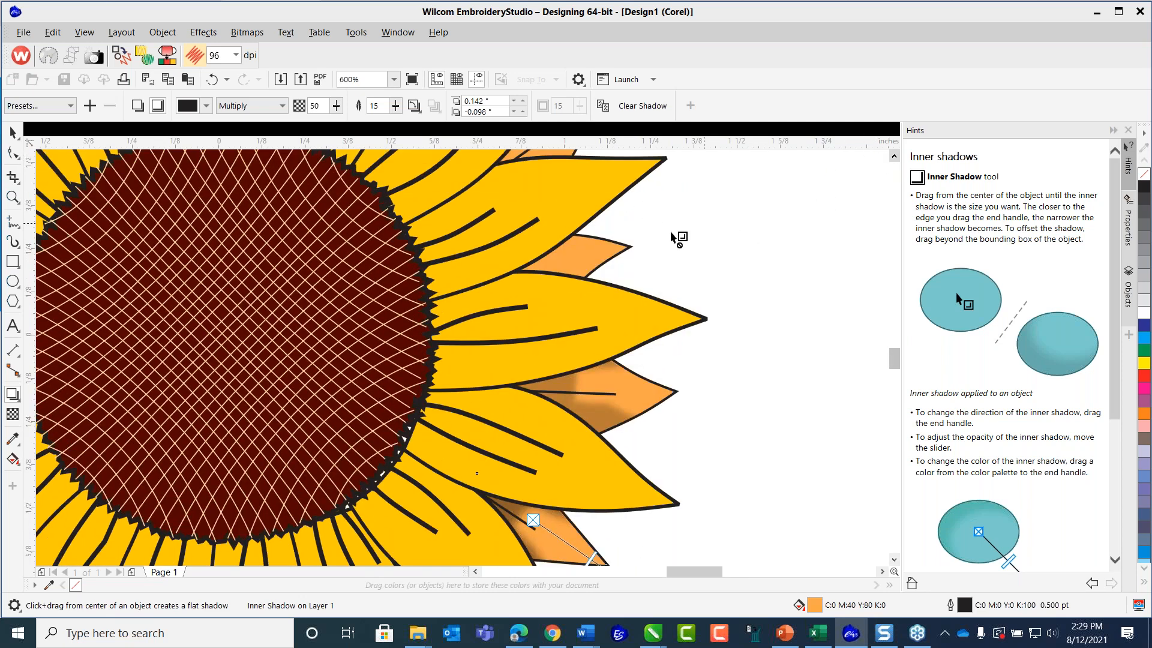
pyautogui.click(639, 252)
pyautogui.moveTo(568, 264); pyautogui.dragTo(669, 239)
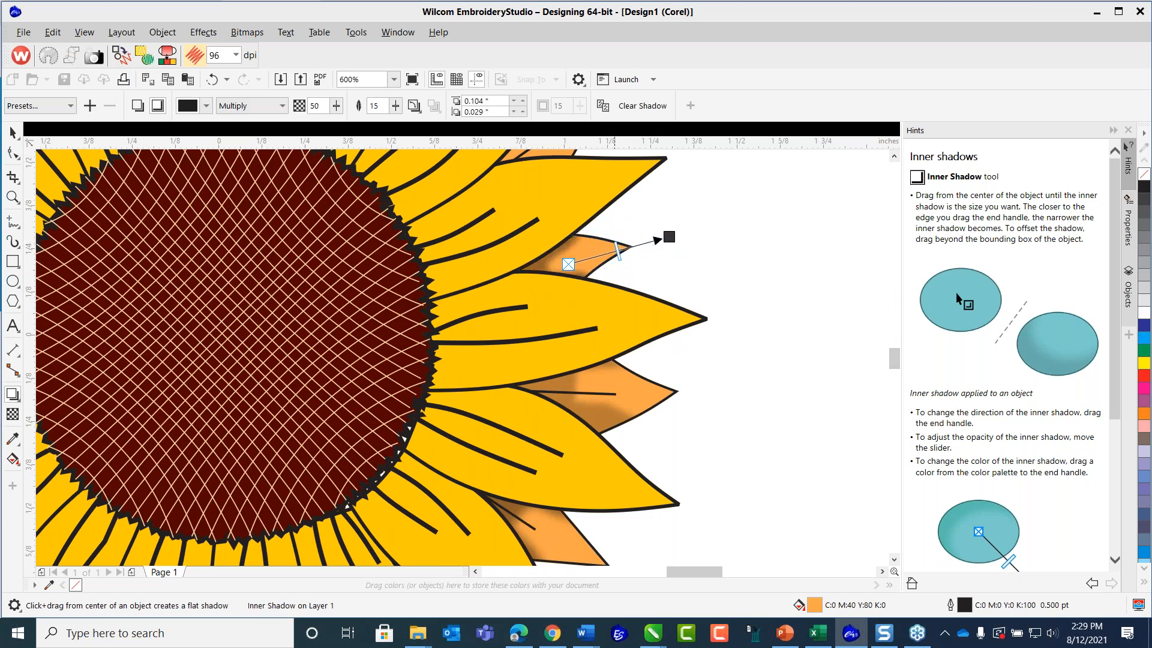
# Shade the next orange petal up on the flower's right side with an inner shadow offset about 0.123 by 0.094 inches.
pyautogui.scroll(-2, 510, 294)
pyautogui.scroll(1, 523, 273)
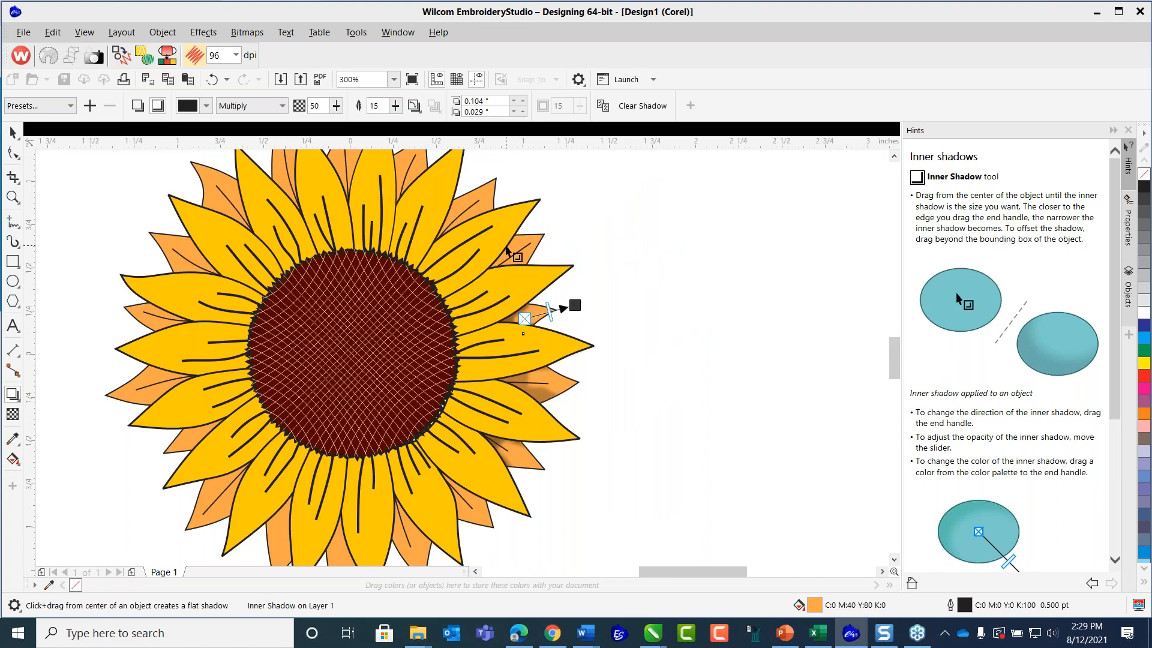
pyautogui.scroll(1, 517, 248)
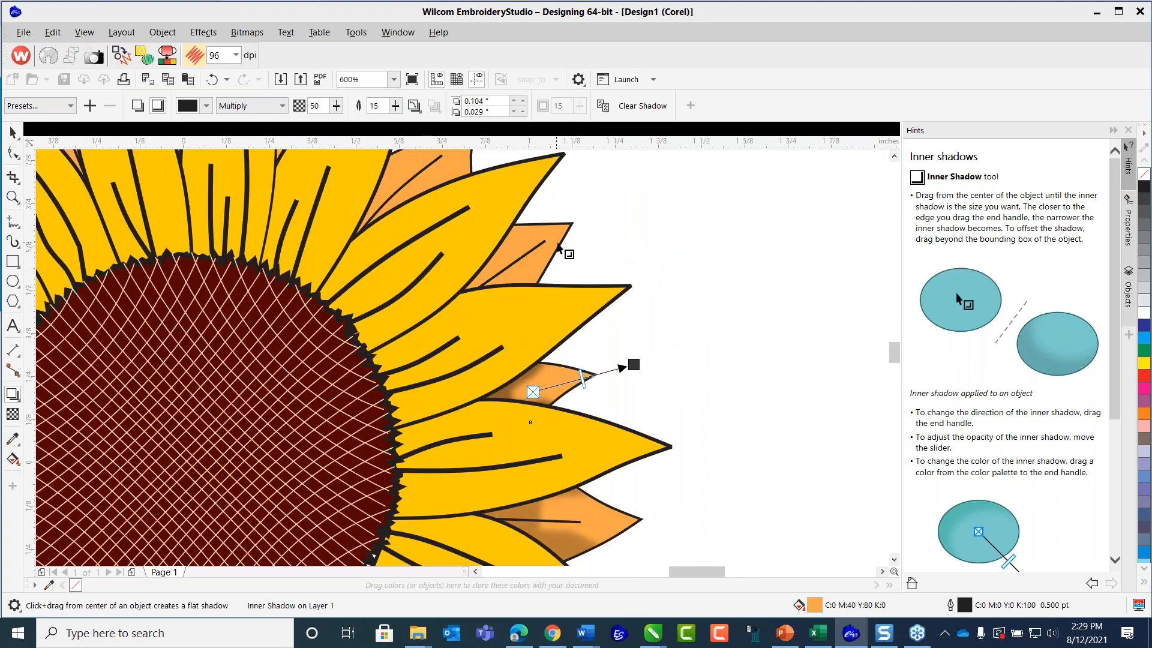
pyautogui.click(561, 246)
pyautogui.moveTo(511, 266); pyautogui.dragTo(618, 194)
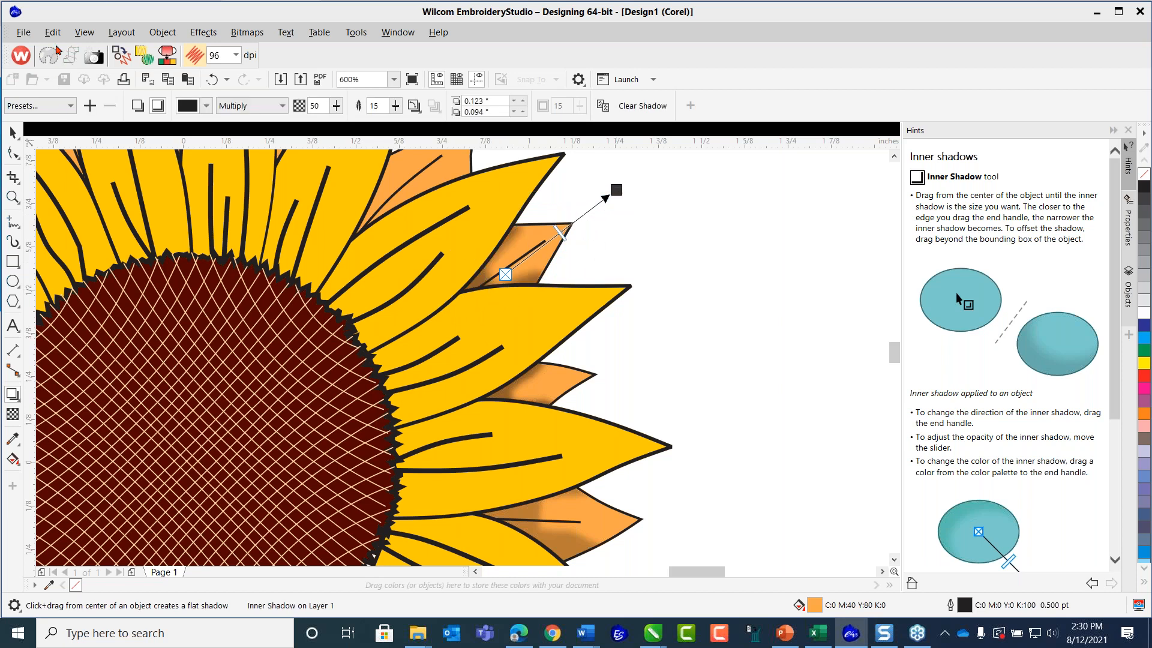
# Save the artwork in CDR format over Sunflower_Art2.cdr in the Page Graphics folder.
pyautogui.click(23, 32)
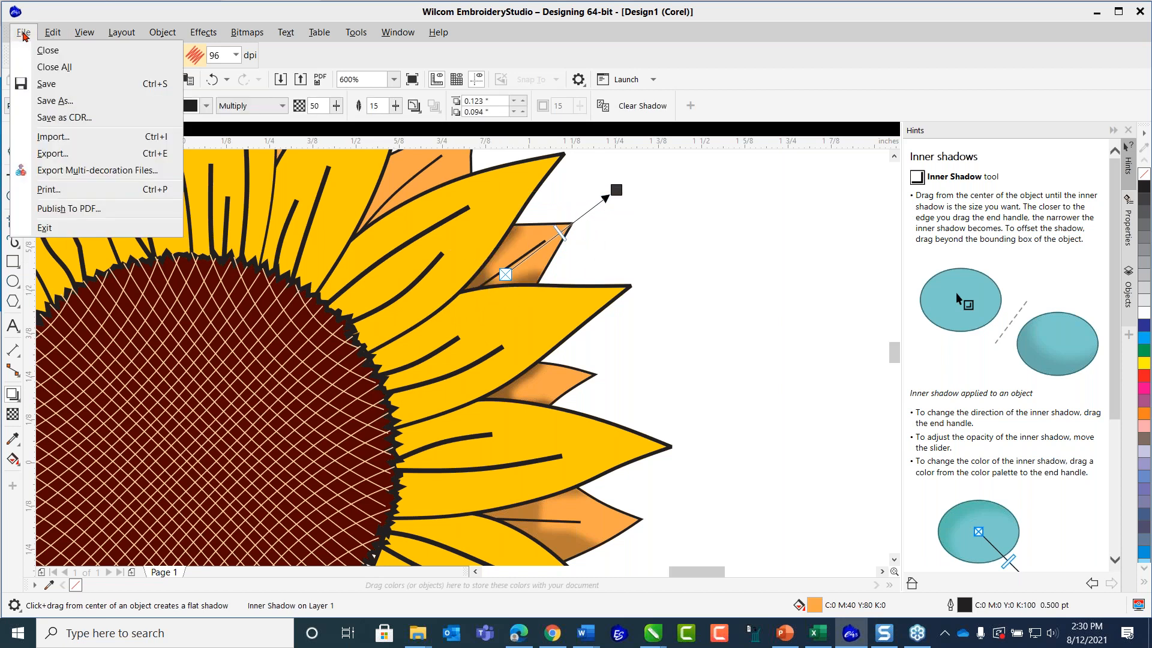
pyautogui.click(64, 118)
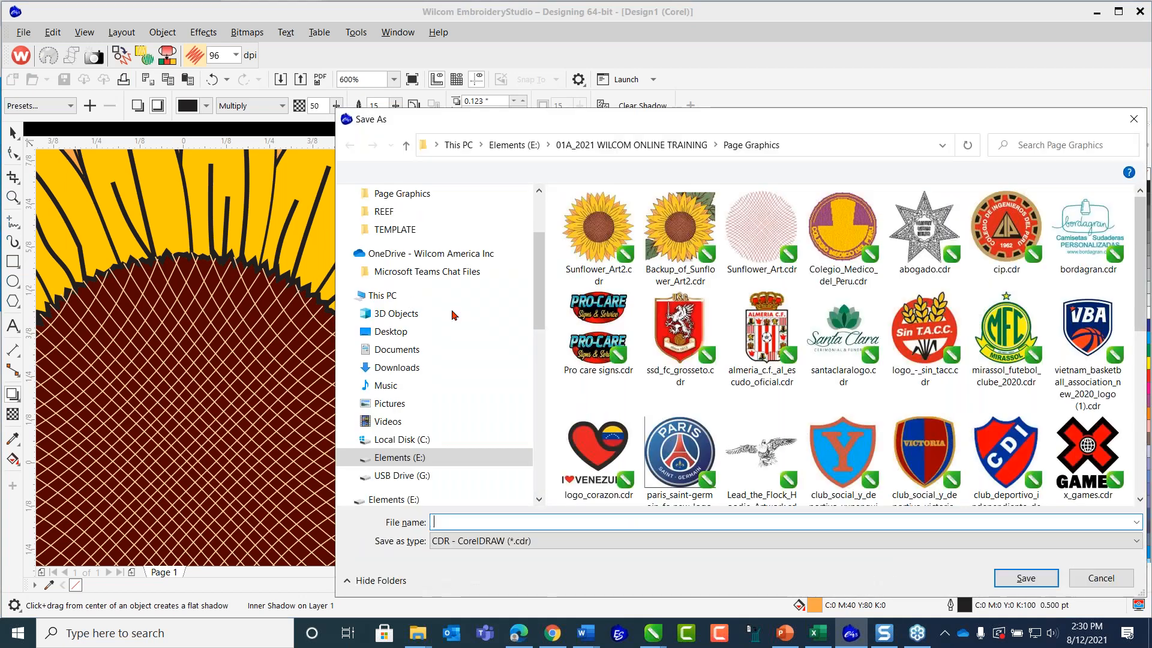
pyautogui.click(591, 230)
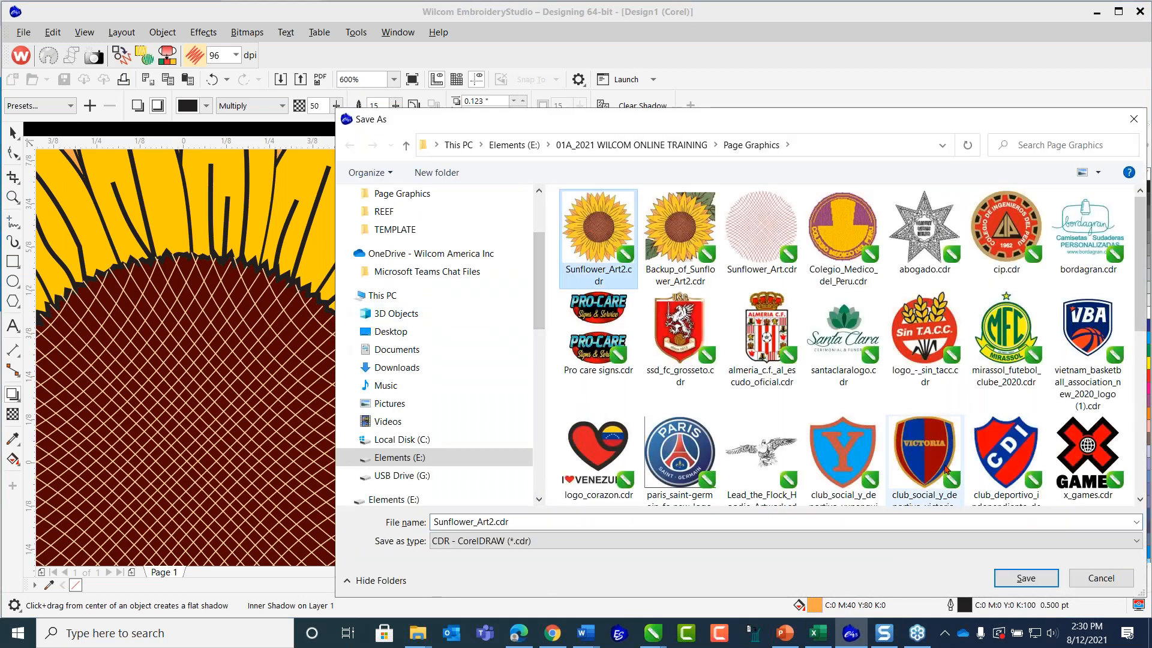
pyautogui.click(1023, 580)
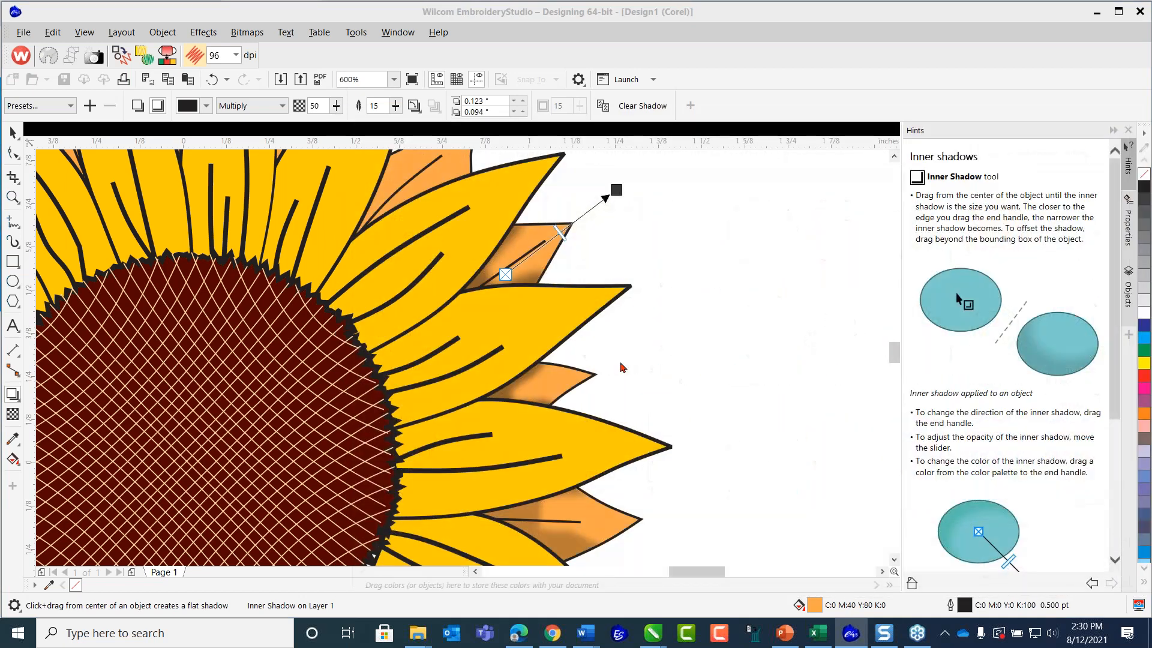
# Add an inner shadow to the flower's upper-right orange petal, offset about 0.1 by 0.11 inches past its tip.
pyautogui.click(894, 156)
pyautogui.scroll(1, 433, 228)
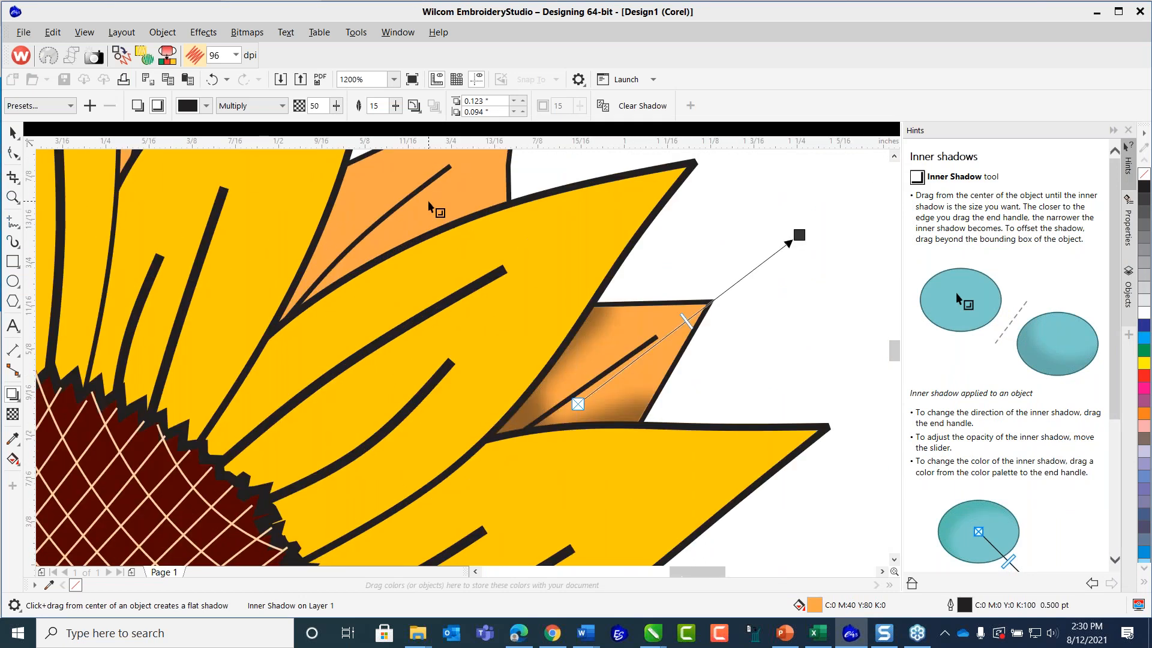
pyautogui.scroll(-2, 427, 202)
pyautogui.scroll(1, 426, 177)
pyautogui.scroll(1, 469, 183)
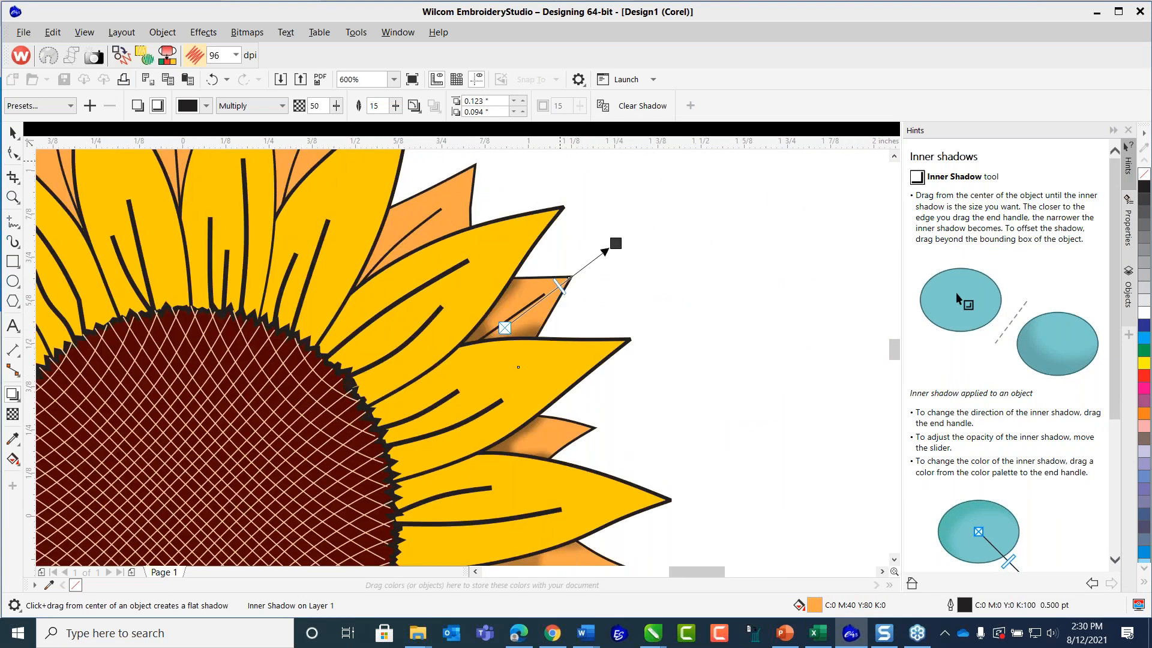
pyautogui.click(894, 157)
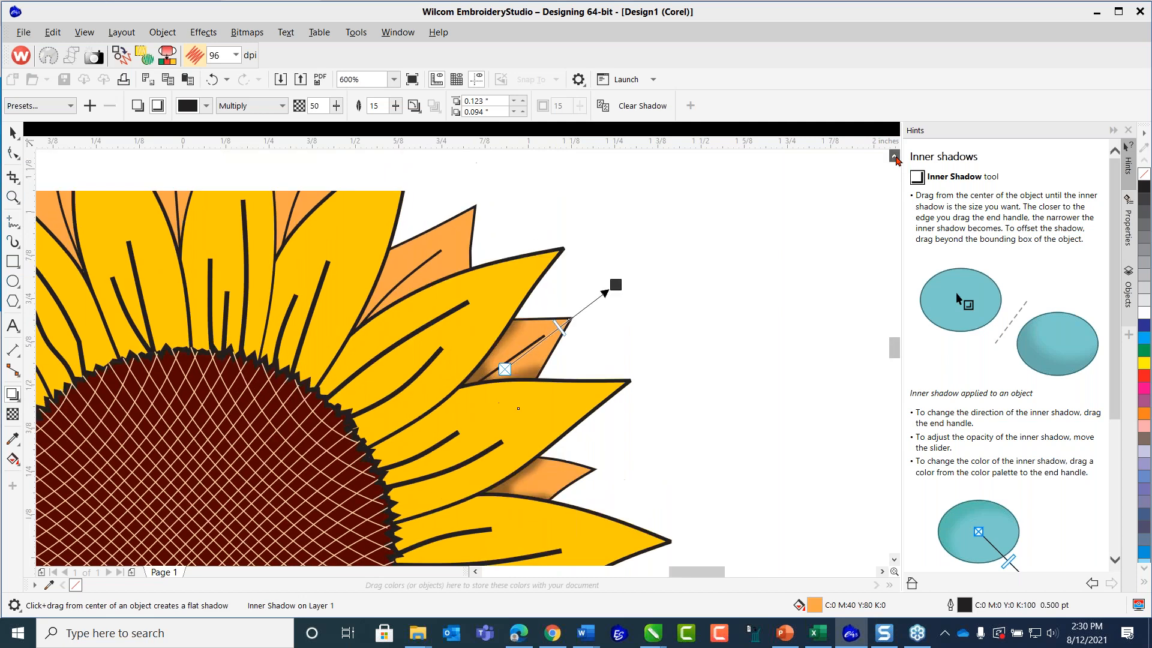
pyautogui.click(472, 239)
pyautogui.moveTo(415, 271); pyautogui.dragTo(507, 167)
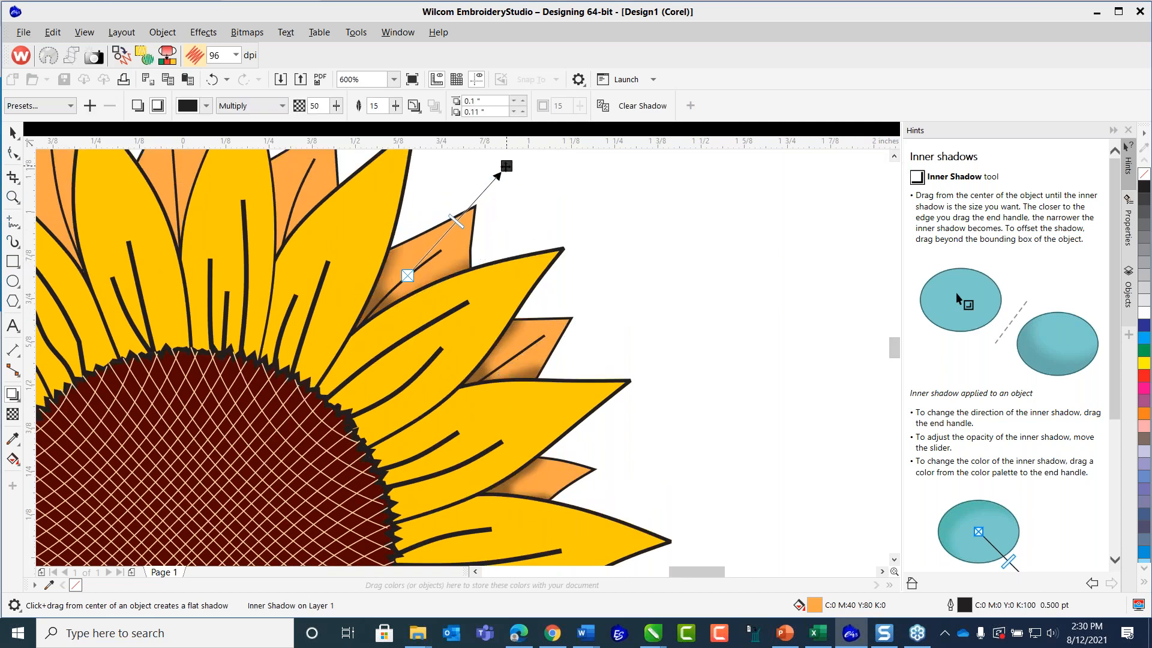
# Add inner shadows to the next two orange petals toward the flower's top, offset about 0.043 by 0.103 and -0.003 by 0.108 inches.
pyautogui.click(894, 158)
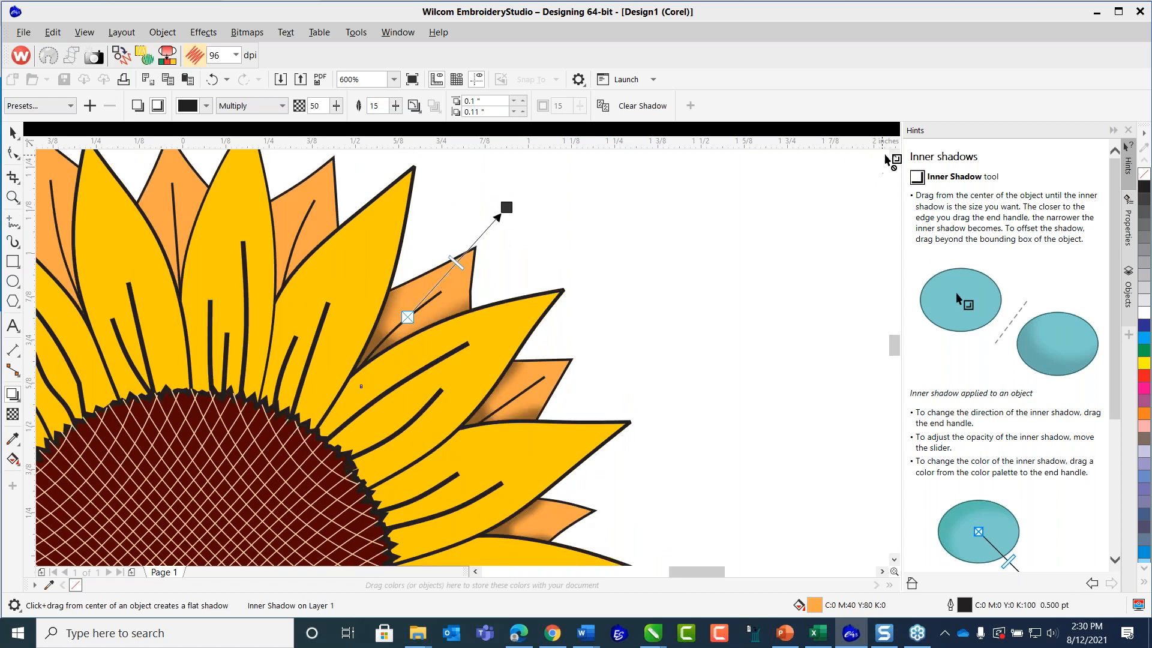
pyautogui.click(894, 157)
pyautogui.click(894, 158)
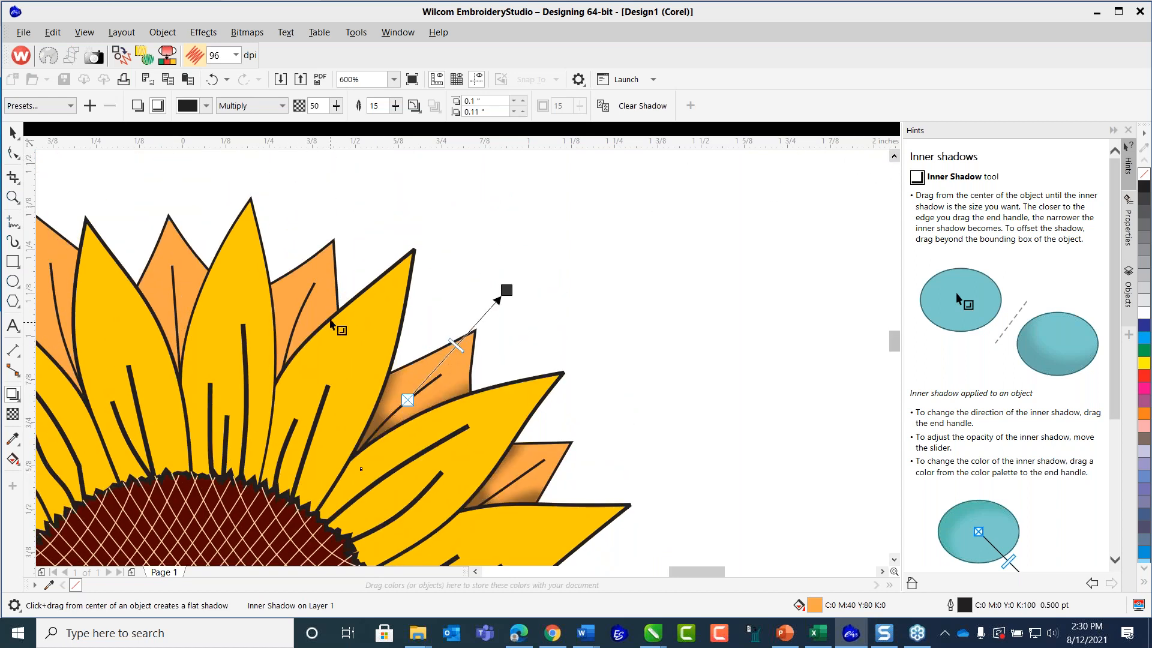
pyautogui.click(337, 276)
pyautogui.moveTo(298, 314); pyautogui.dragTo(345, 203)
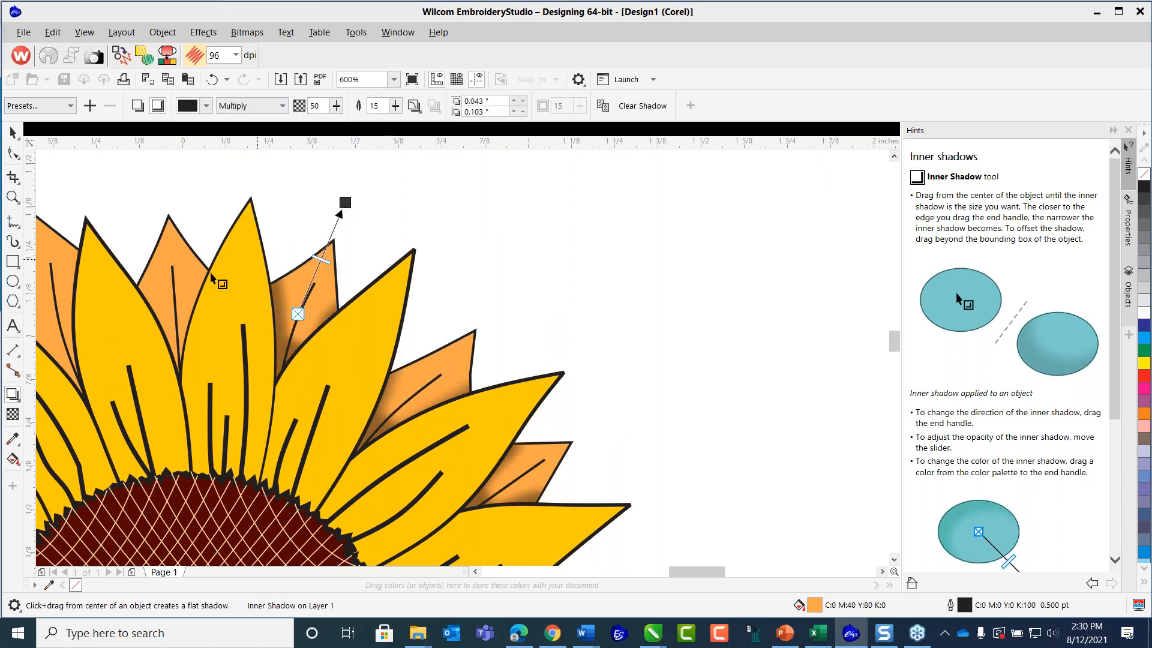
pyautogui.click(190, 254)
pyautogui.moveTo(171, 298); pyautogui.dragTo(168, 176)
# Add inner shadows to the two orange petals left of the top one, offset about -0.035 by 0.135 and -0.076 by 0.133 inches.
pyautogui.scroll(-2, 101, 293)
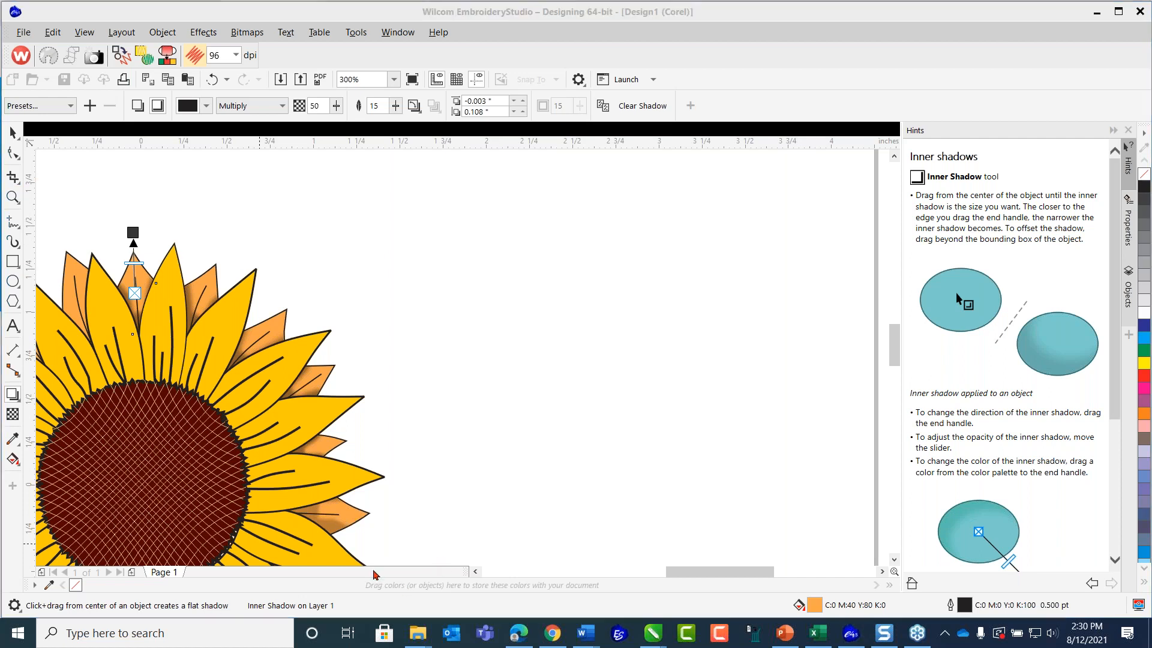
pyautogui.click(477, 573)
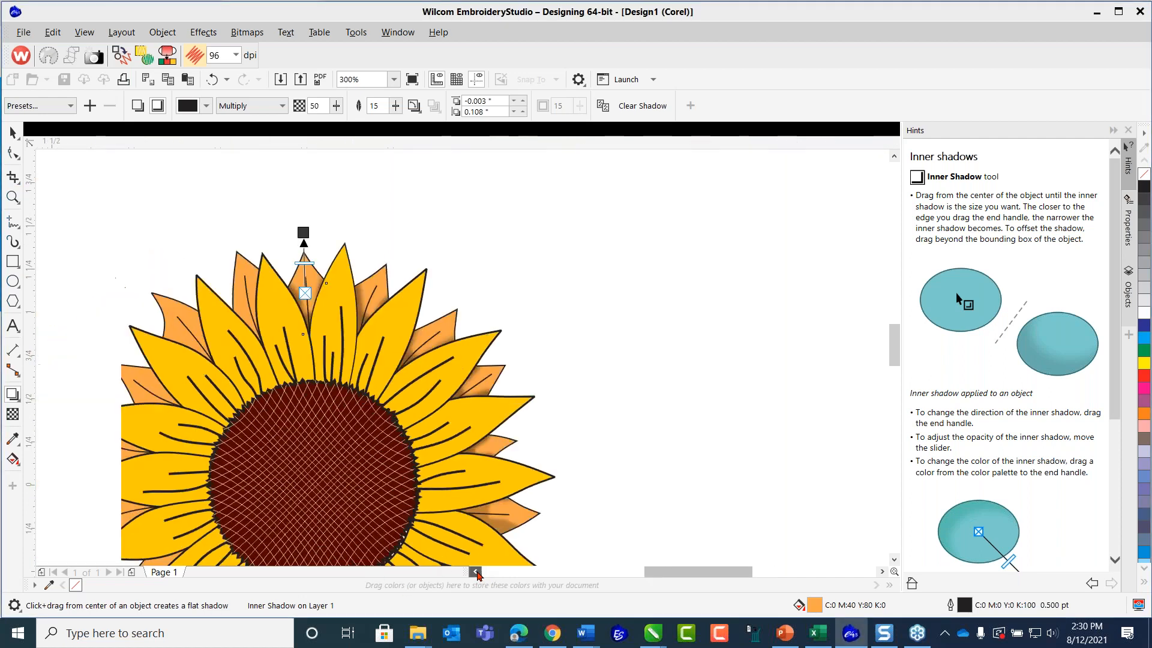
pyautogui.scroll(2, 258, 333)
pyautogui.scroll(-2, 257, 319)
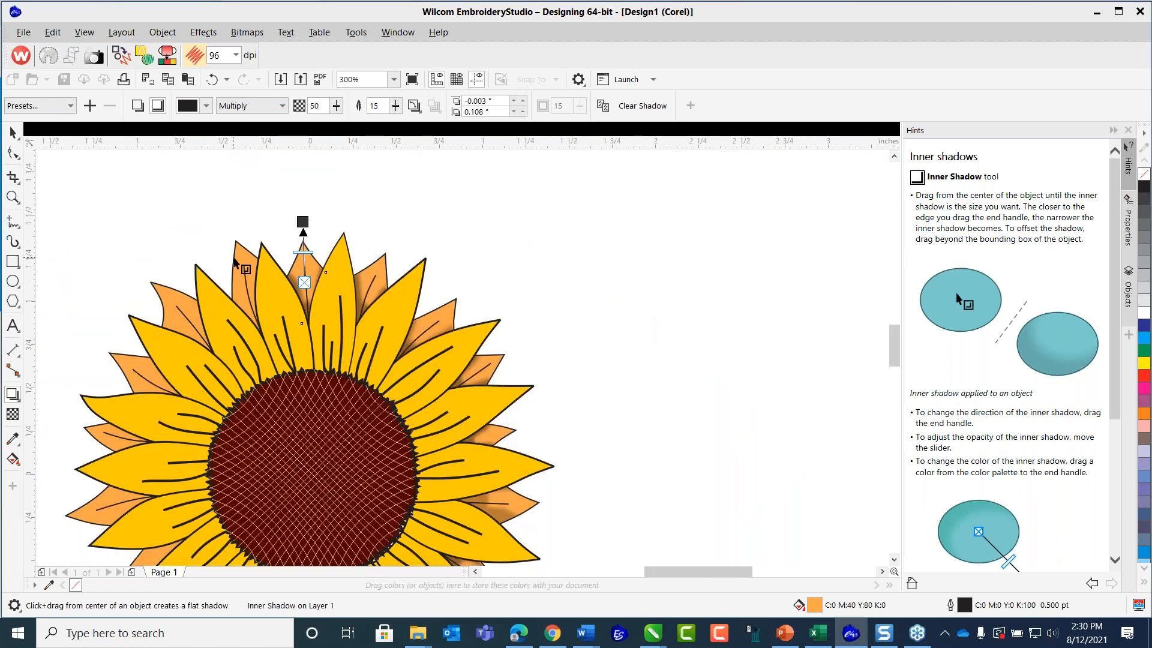
pyautogui.scroll(1, 240, 258)
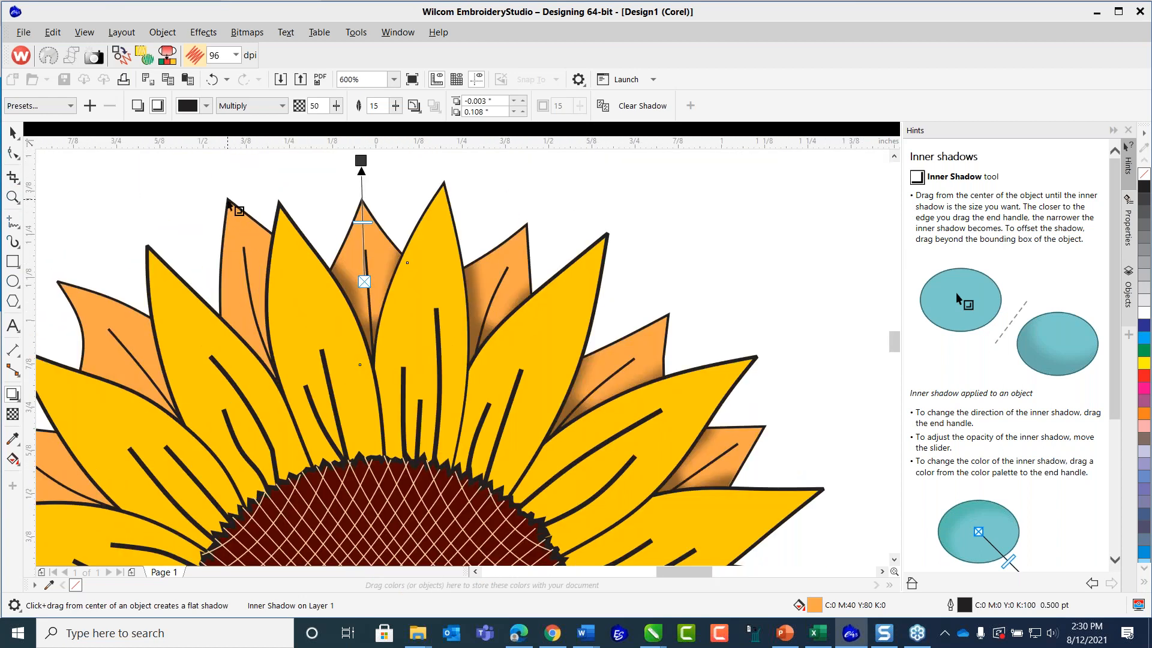
pyautogui.click(228, 202)
pyautogui.moveTo(254, 292); pyautogui.dragTo(220, 155)
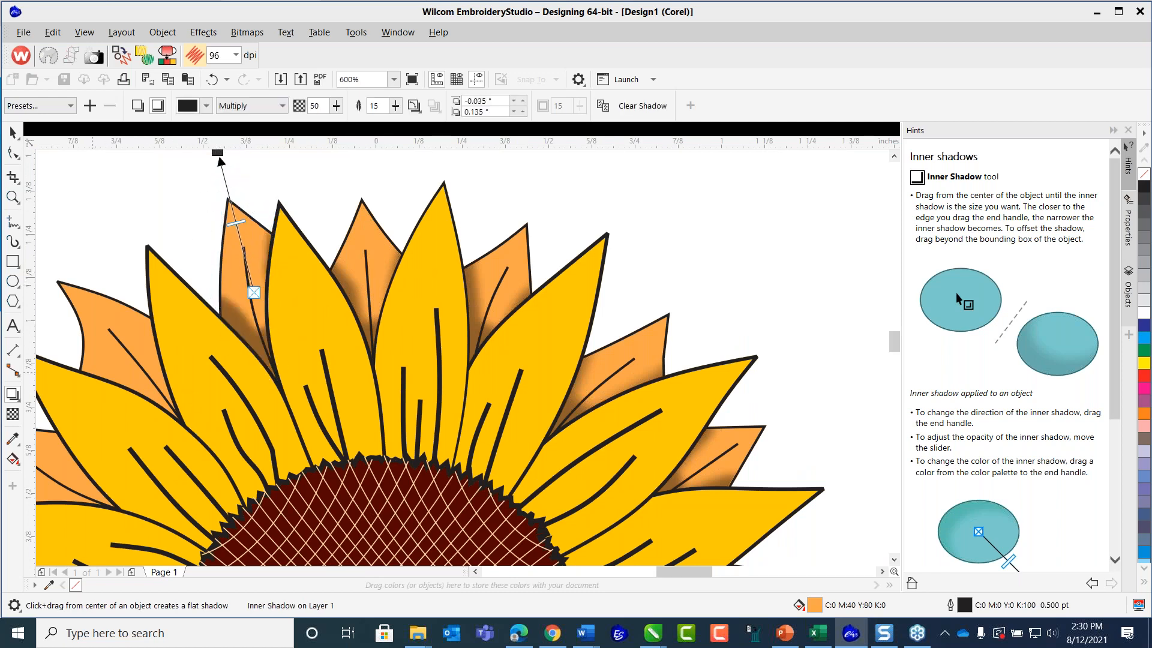
pyautogui.moveTo(127, 359); pyautogui.dragTo(56, 234)
# Shade the next orange petal down the flower's left side with an inner shadow offset about -0.093 by 0.056 inches.
pyautogui.scroll(-3, 120, 377)
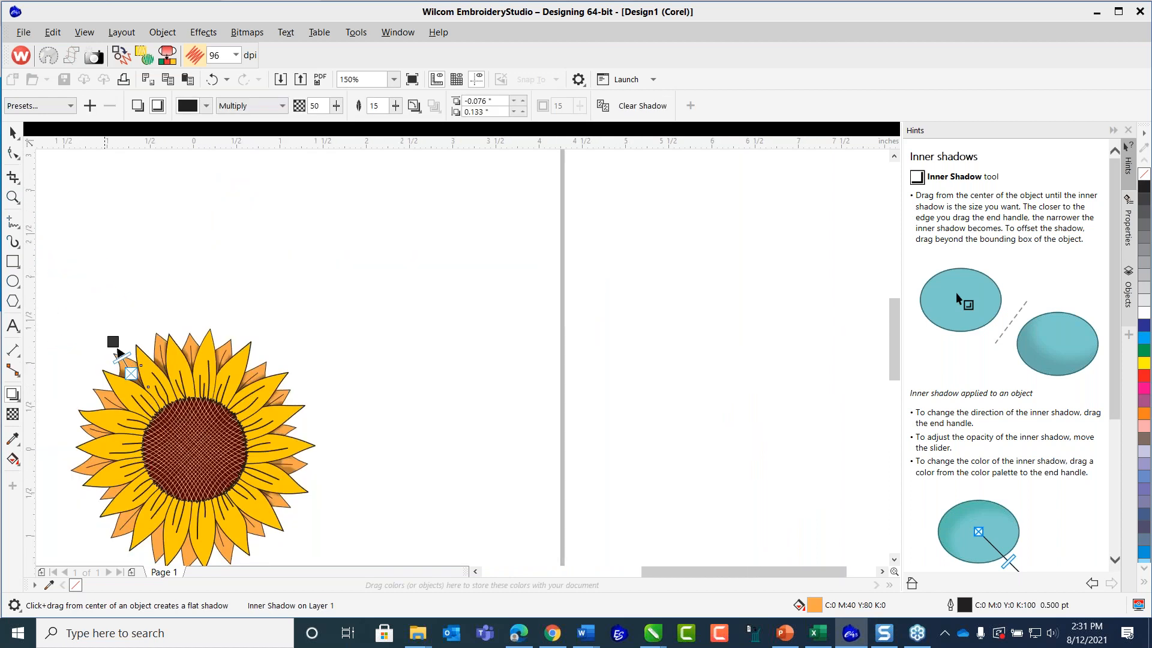
pyautogui.click(894, 559)
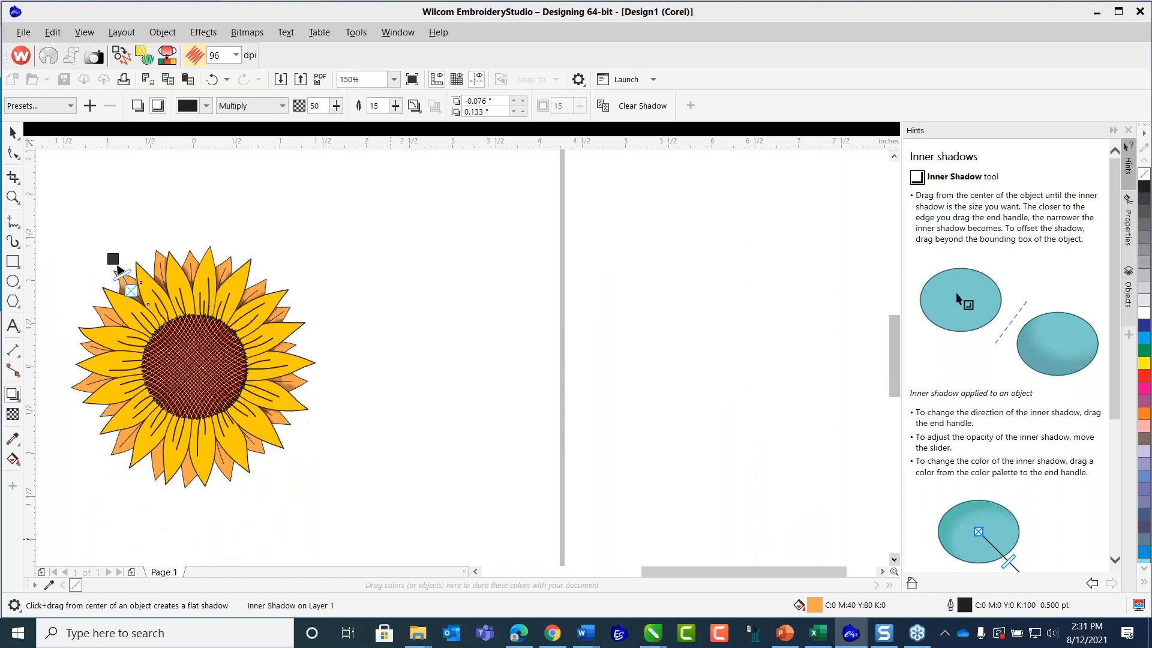
pyautogui.doubleClick(475, 572)
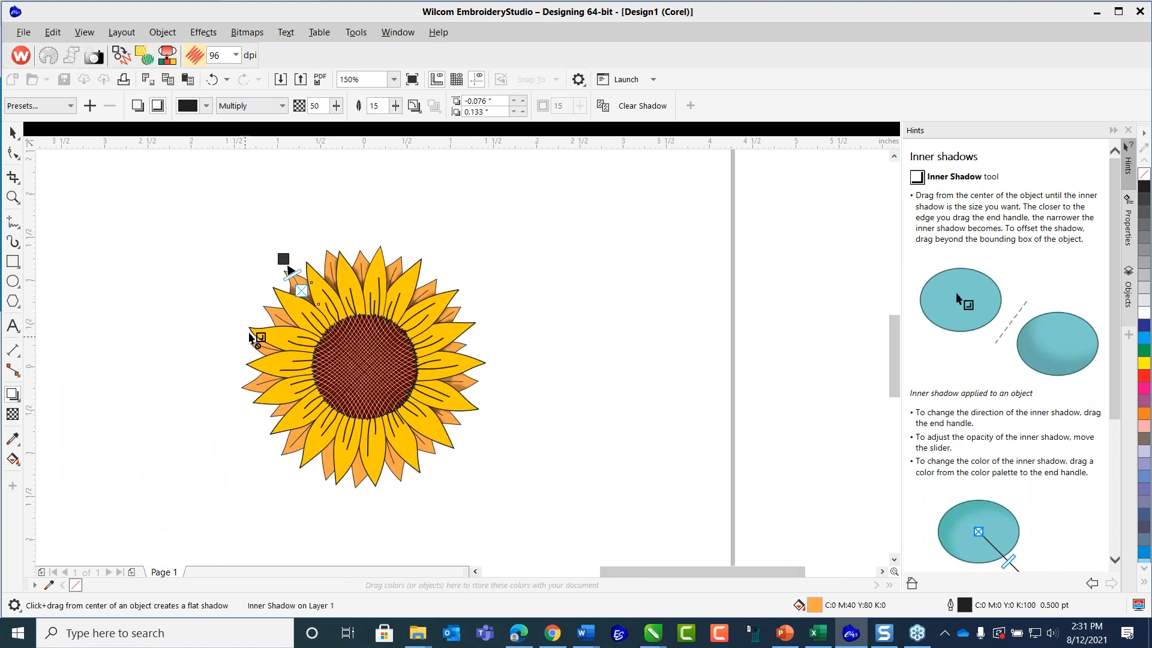
pyautogui.scroll(2, 269, 332)
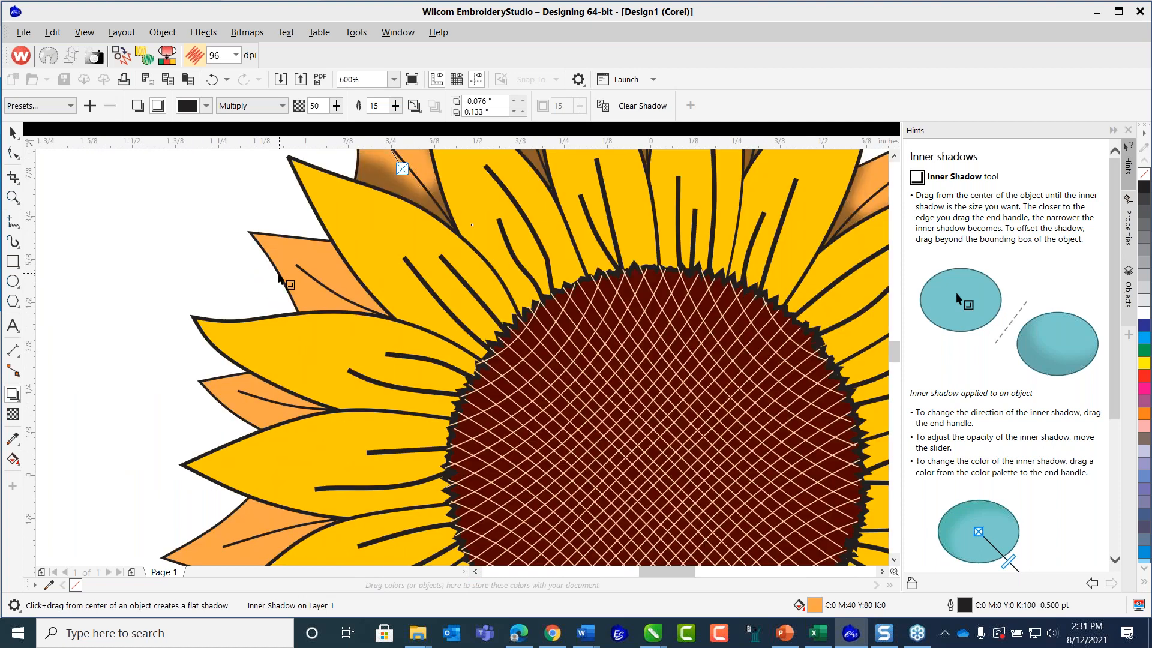
pyautogui.moveTo(325, 282); pyautogui.dragTo(223, 221)
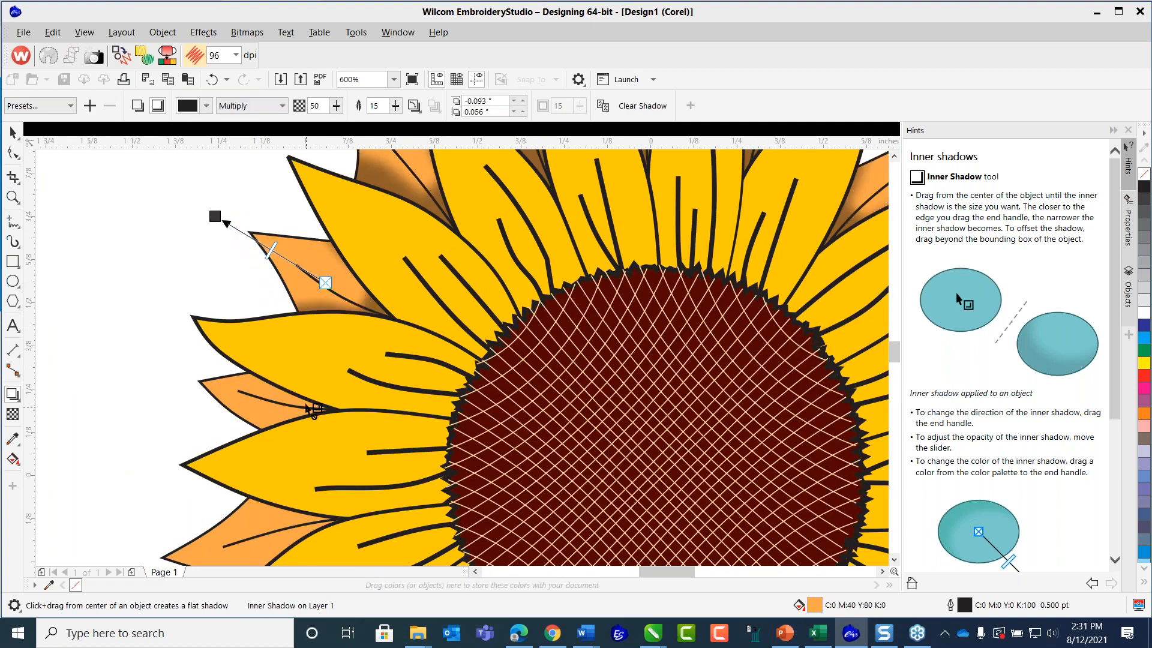
# Extend the upper-left orange petal's inner shadow to about -0.136 by 0.077 inches and shade the petal below it at about -0.139 by 0.019 inches.
pyautogui.moveTo(215, 217); pyautogui.dragTo(199, 212)
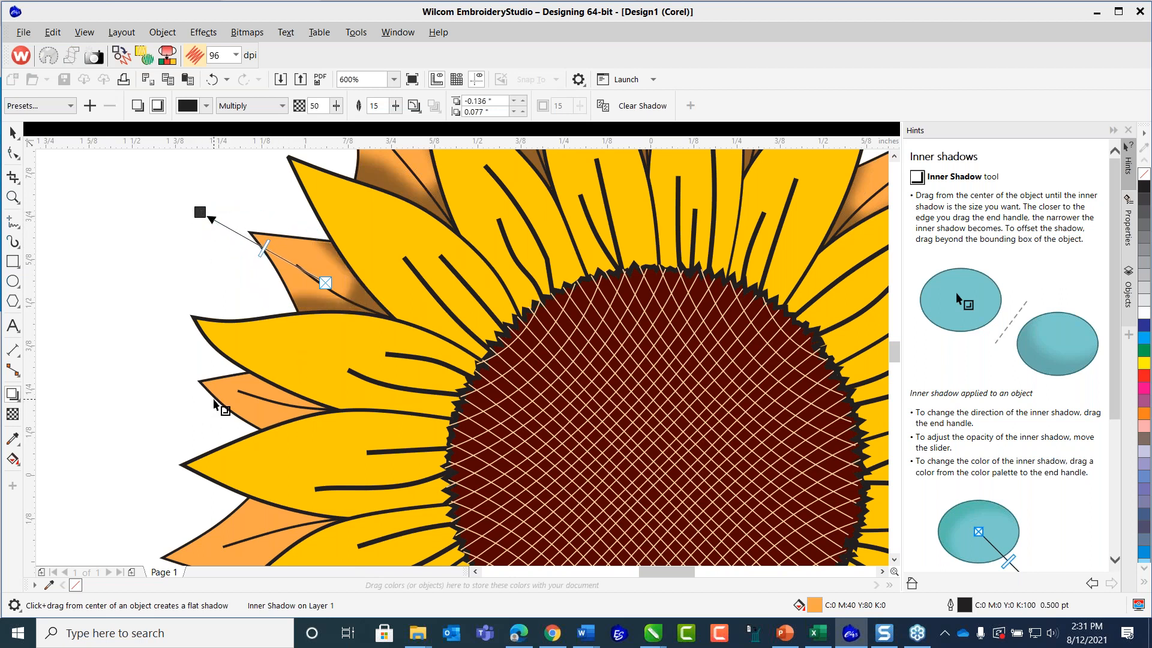
pyautogui.moveTo(271, 401); pyautogui.dragTo(149, 386)
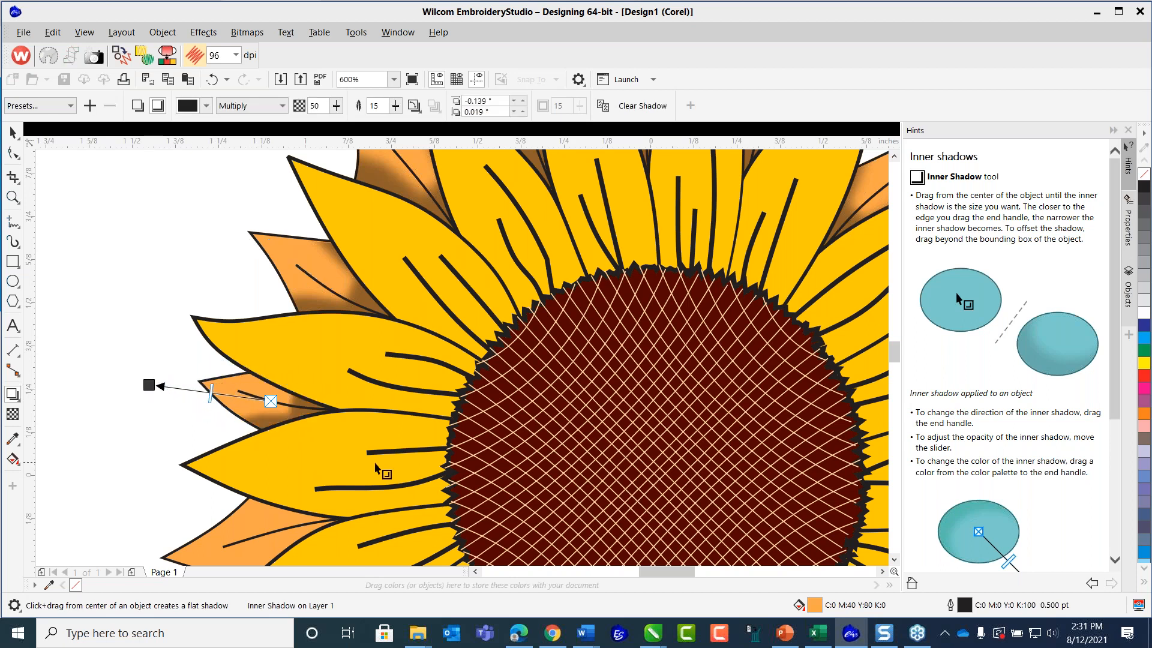
# Add inner shadows to the next two orange petals down the flower's left side, offset about -0.17 by -0.059 and -0.195 by -0.096 inches.
pyautogui.scroll(-2, 380, 468)
pyautogui.moveTo(894, 316); pyautogui.dragTo(895, 347)
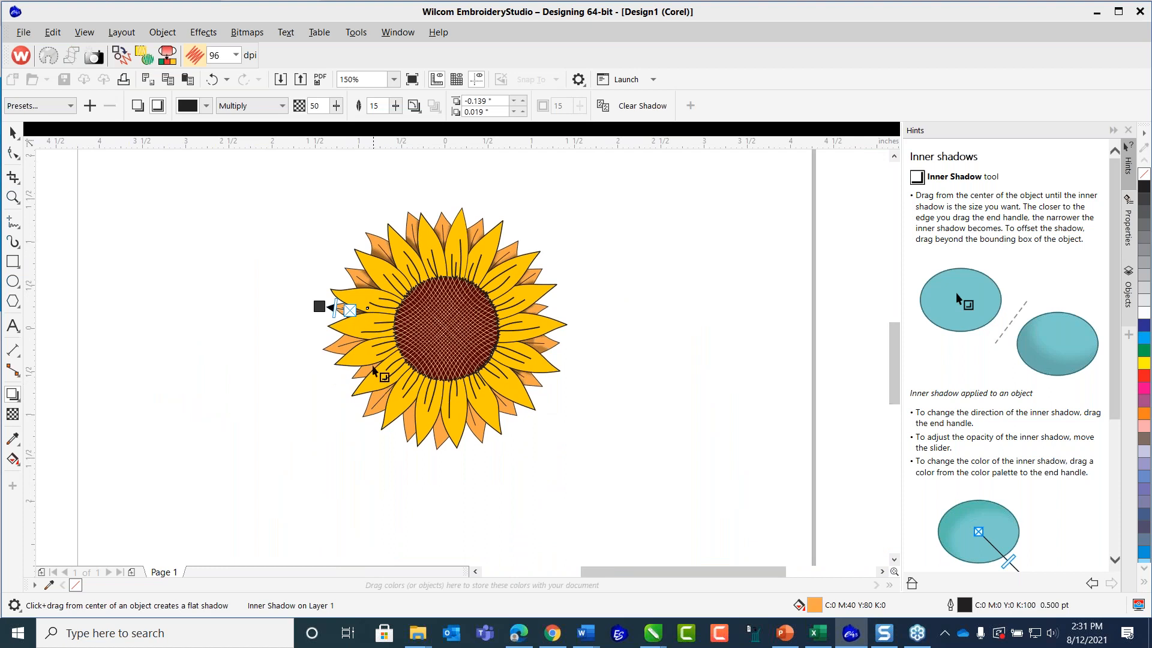
pyautogui.scroll(2, 360, 345)
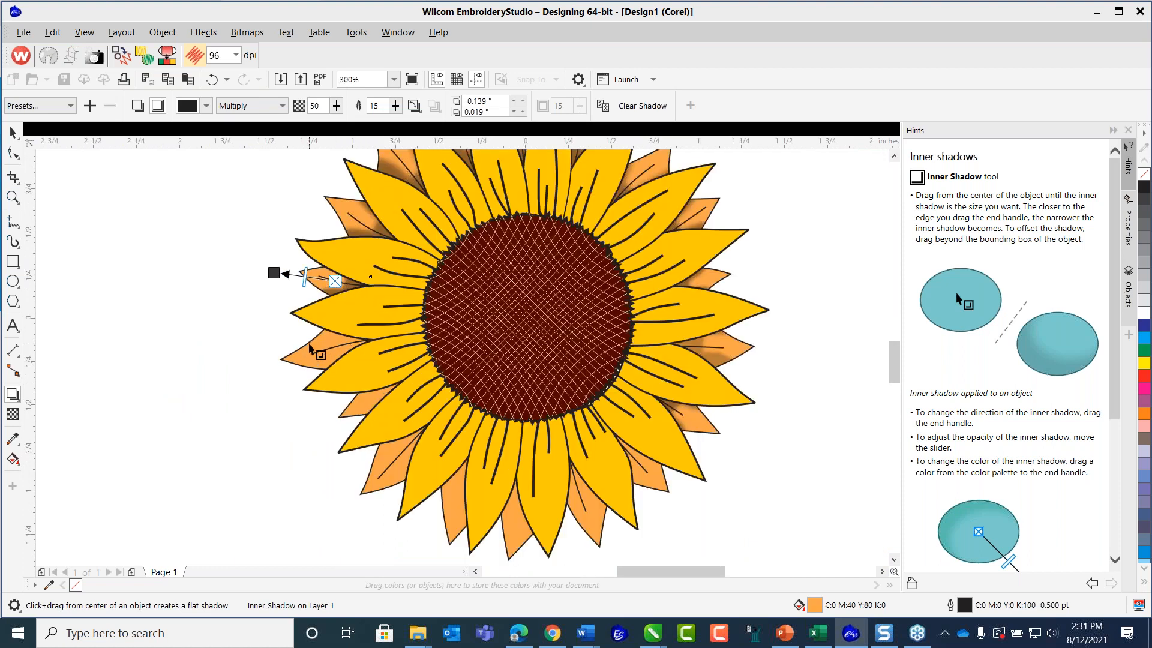
pyautogui.moveTo(329, 346); pyautogui.dragTo(250, 372)
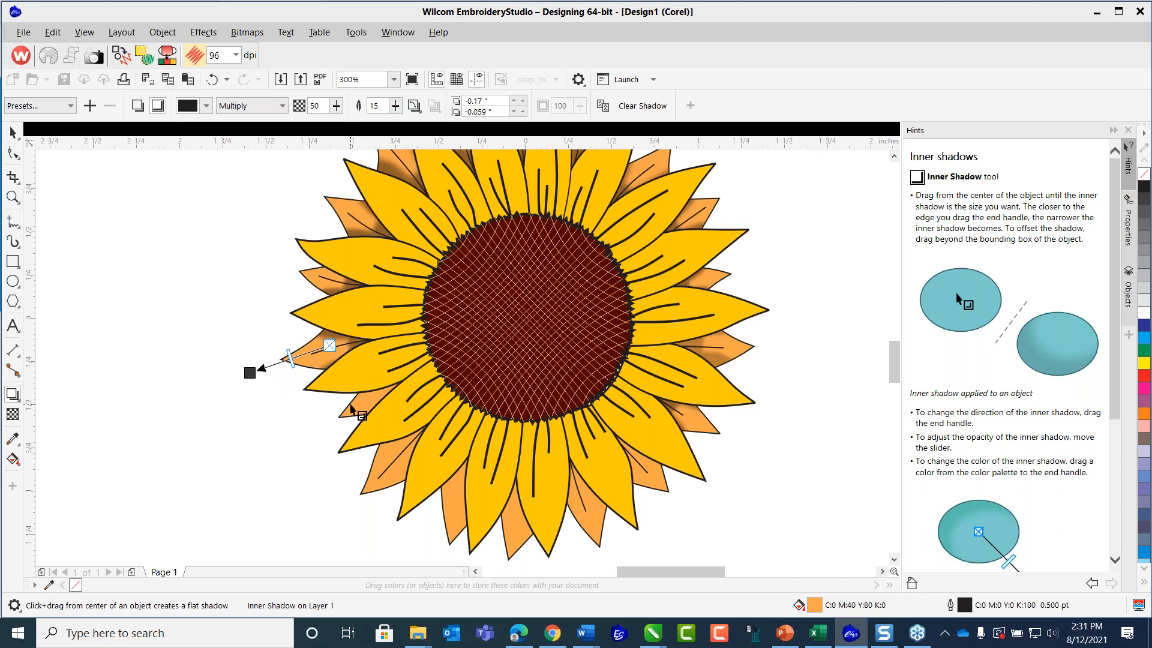
pyautogui.moveTo(373, 395); pyautogui.dragTo(304, 427)
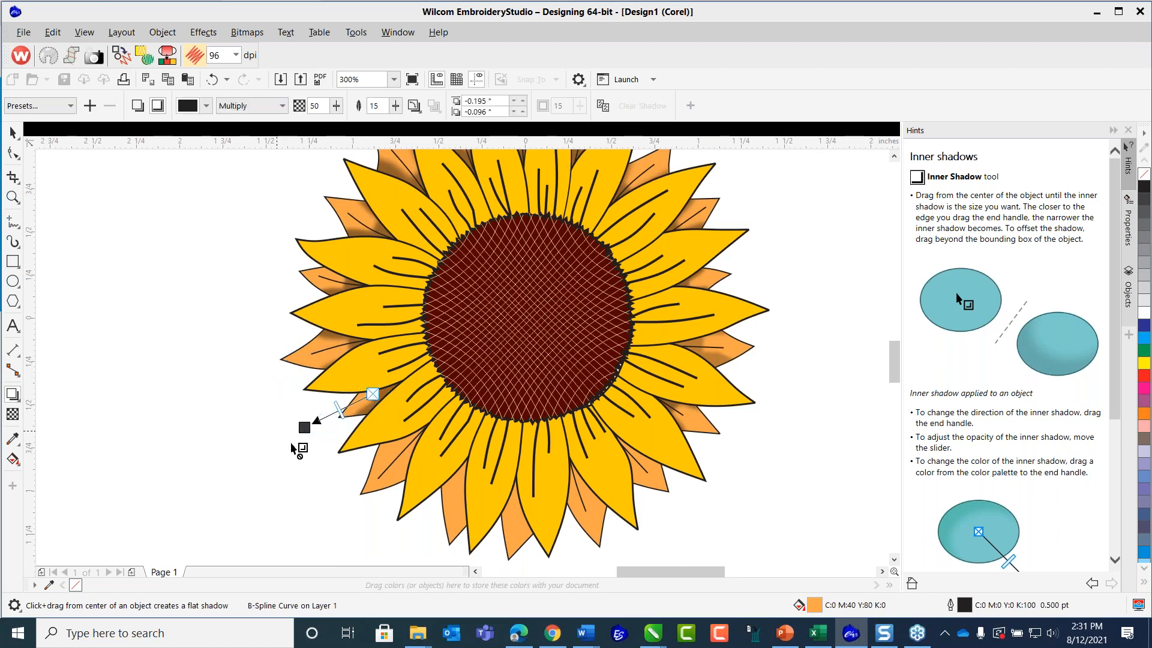
# Add inner shadows to the next three orange petals toward the bottom, offset about -0.117 by -0.099, -0.074 by -0.173 and -0.028 by -0.147 inches.
pyautogui.click(372, 477)
pyautogui.moveTo(396, 456); pyautogui.dragTo(340, 509)
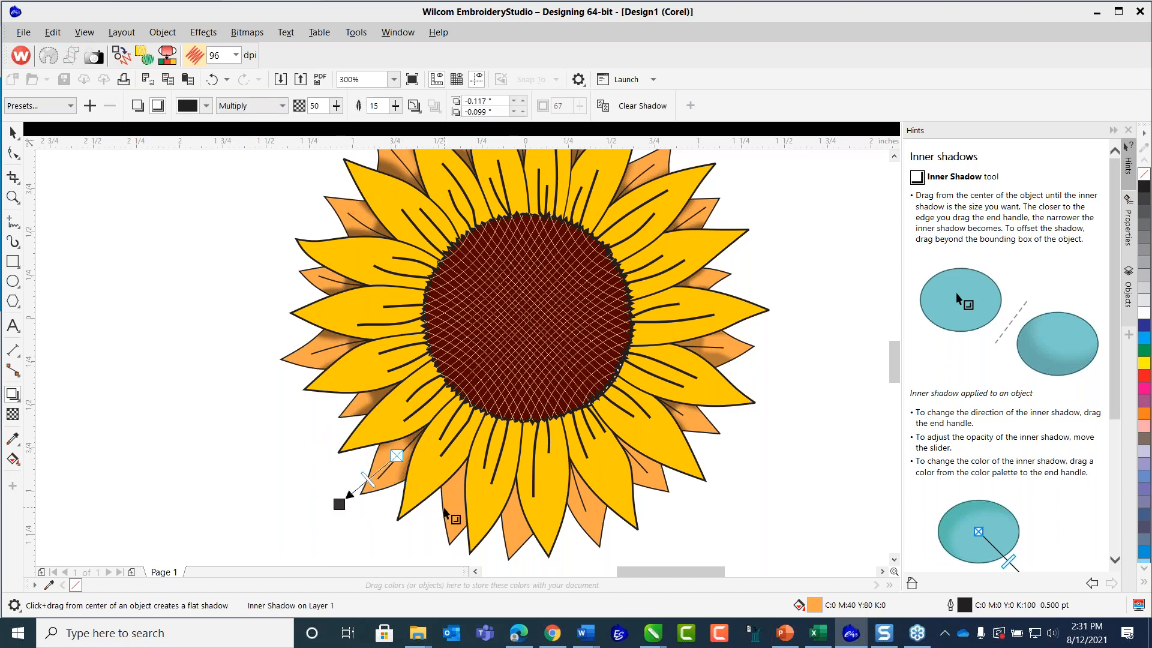
pyautogui.click(451, 493)
pyautogui.moveTo(458, 498); pyautogui.dragTo(433, 561)
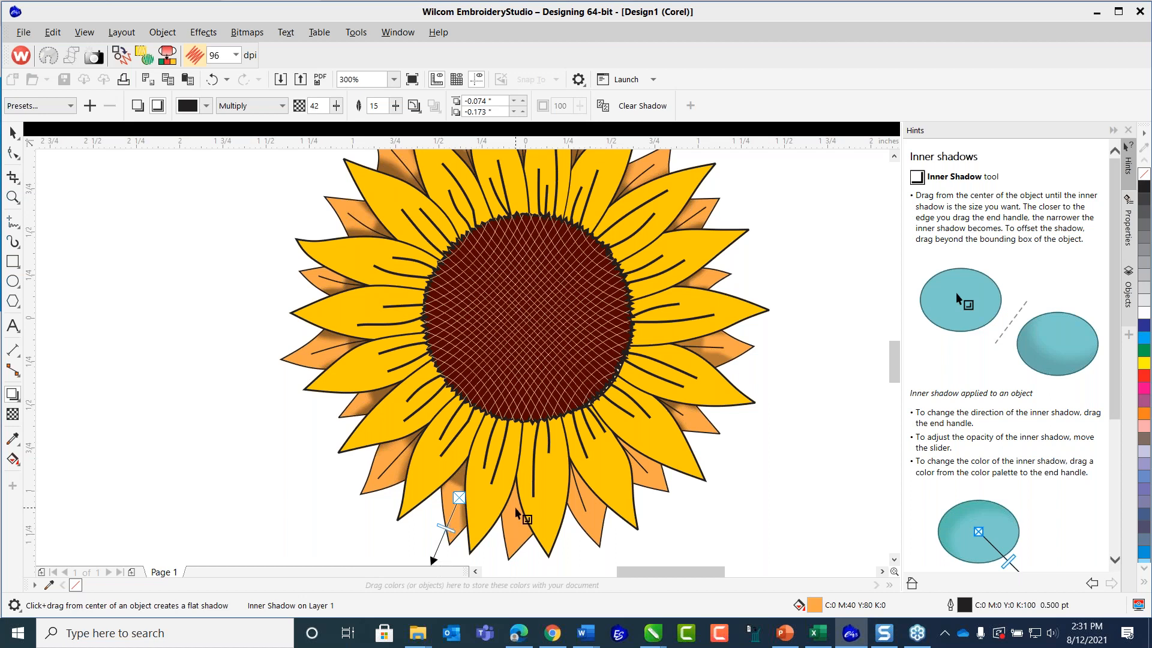
pyautogui.click(503, 529)
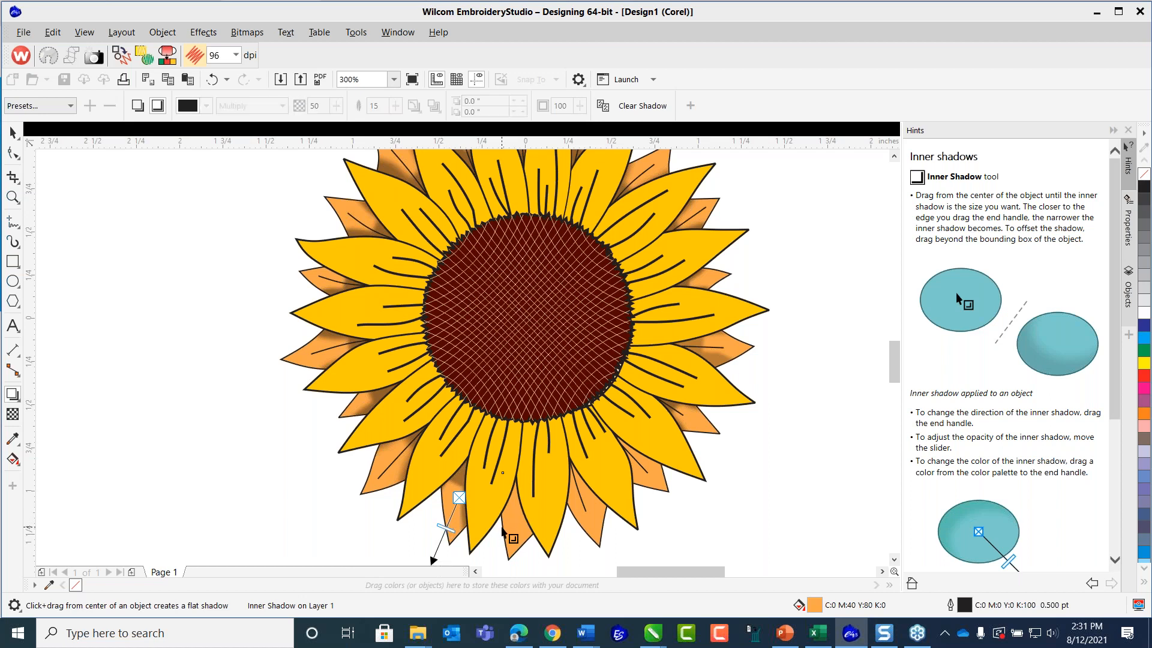
pyautogui.moveTo(520, 517); pyautogui.dragTo(511, 569)
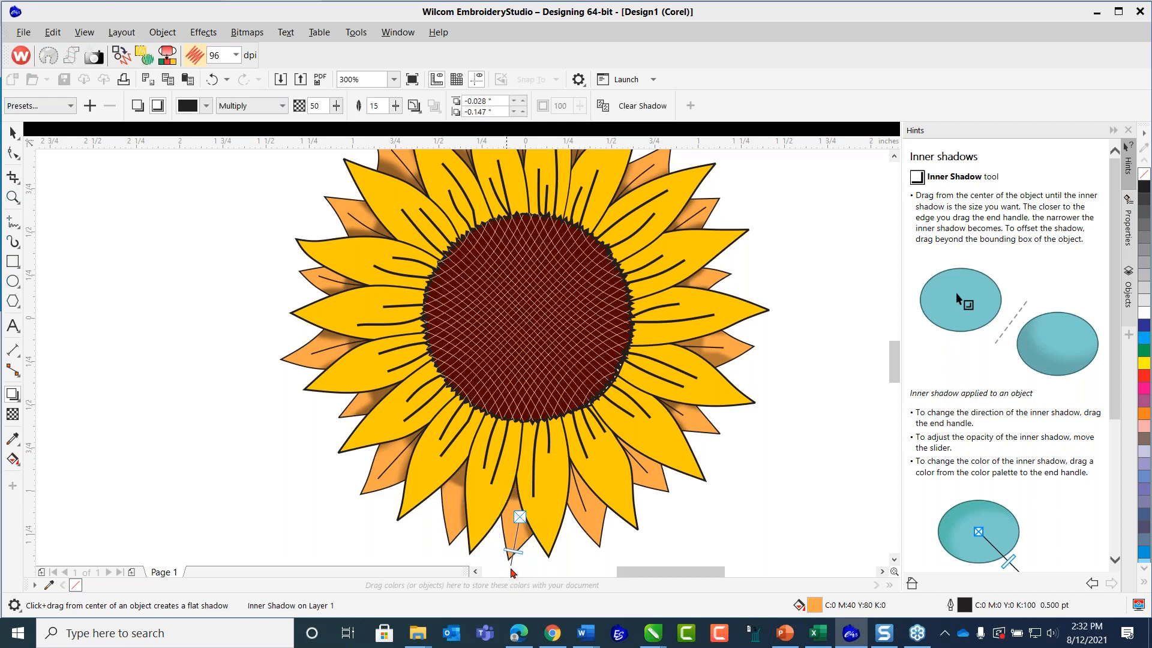
# Add inner shadows to the last two orange petals at the flower's lower right, offset about 0.051 by -0.201 and 0.149 by -0.14 inches.
pyautogui.click(580, 525)
pyautogui.moveTo(585, 498); pyautogui.dragTo(606, 567)
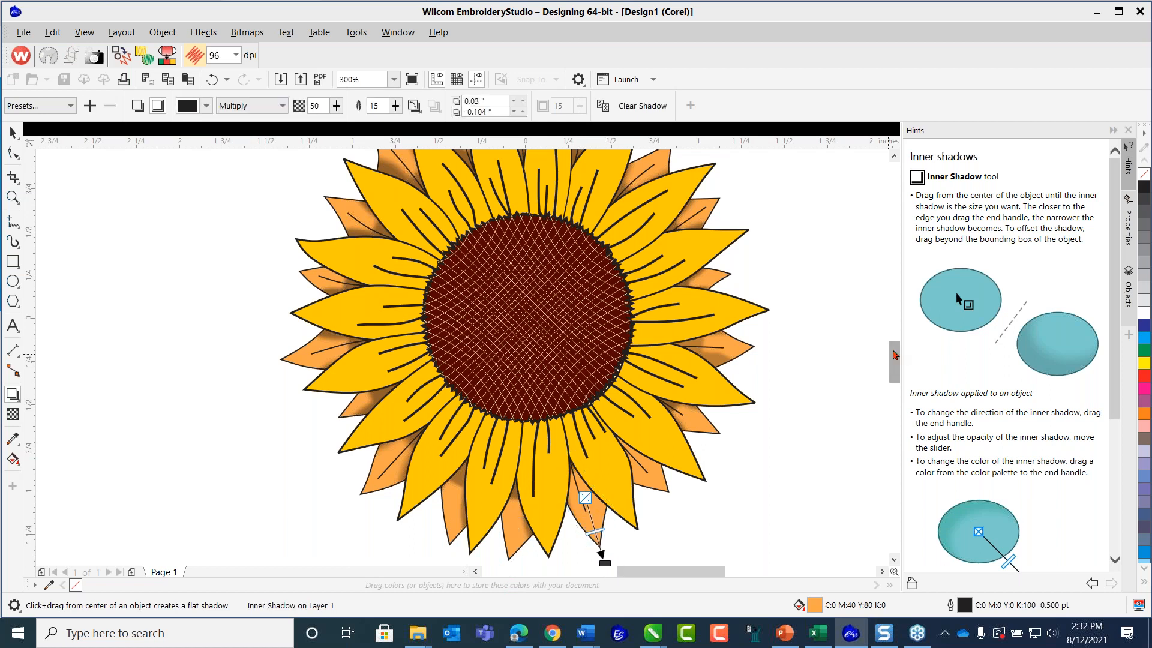
pyautogui.moveTo(894, 360); pyautogui.dragTo(893, 365)
pyautogui.moveTo(605, 516); pyautogui.dragTo(607, 532)
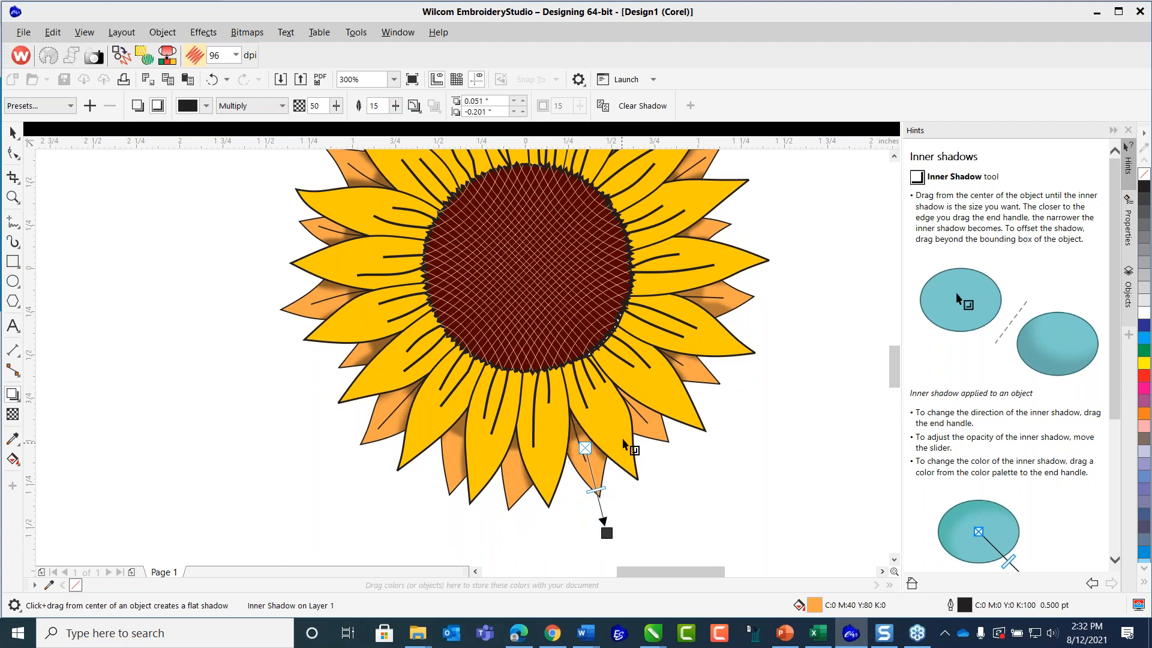
pyautogui.click(650, 441)
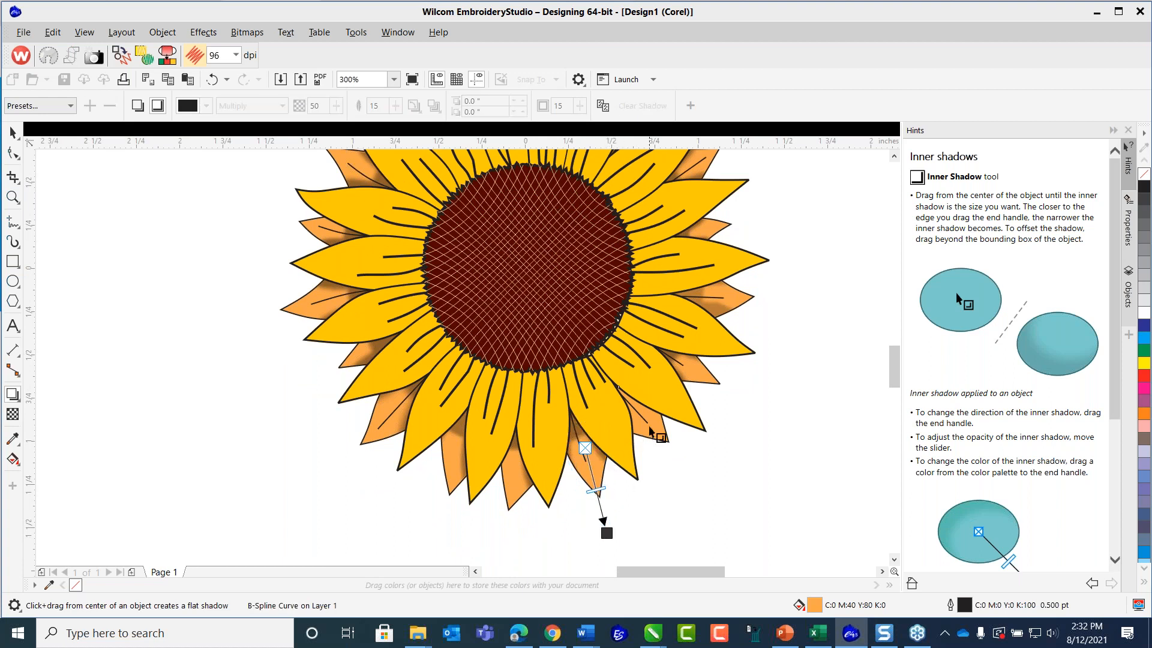
pyautogui.moveTo(641, 414); pyautogui.dragTo(695, 465)
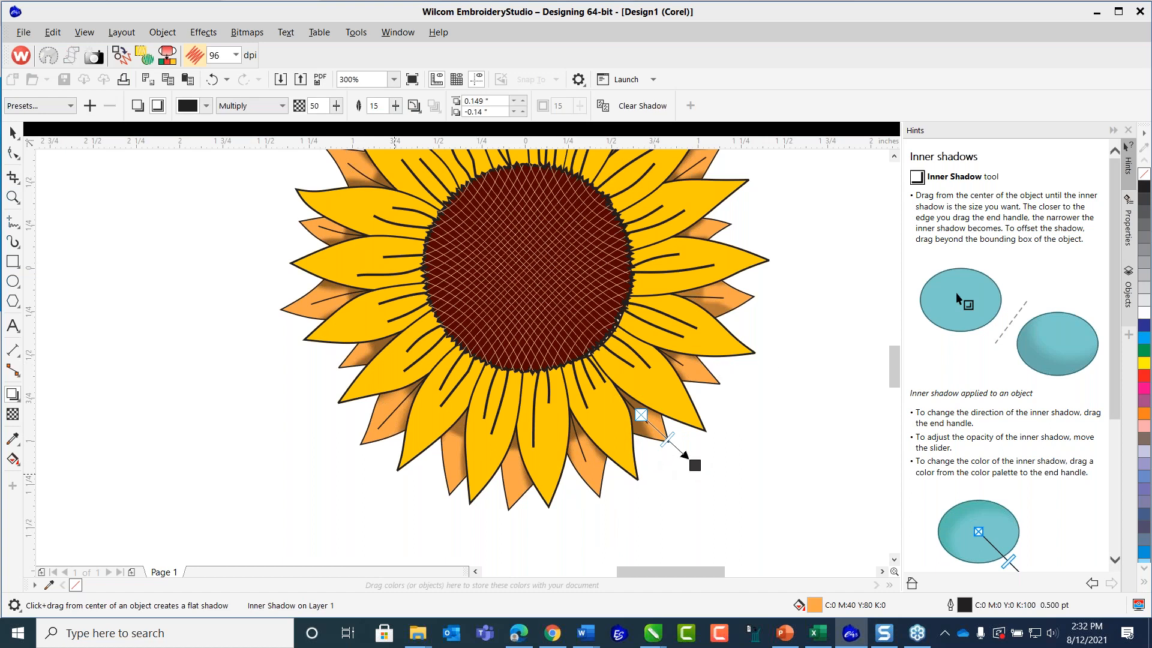
# Save the shaded sunflower as a CDR file over the existing Sunflower_Art2.cdr in the Page Graphics folder.
pyautogui.click(25, 34)
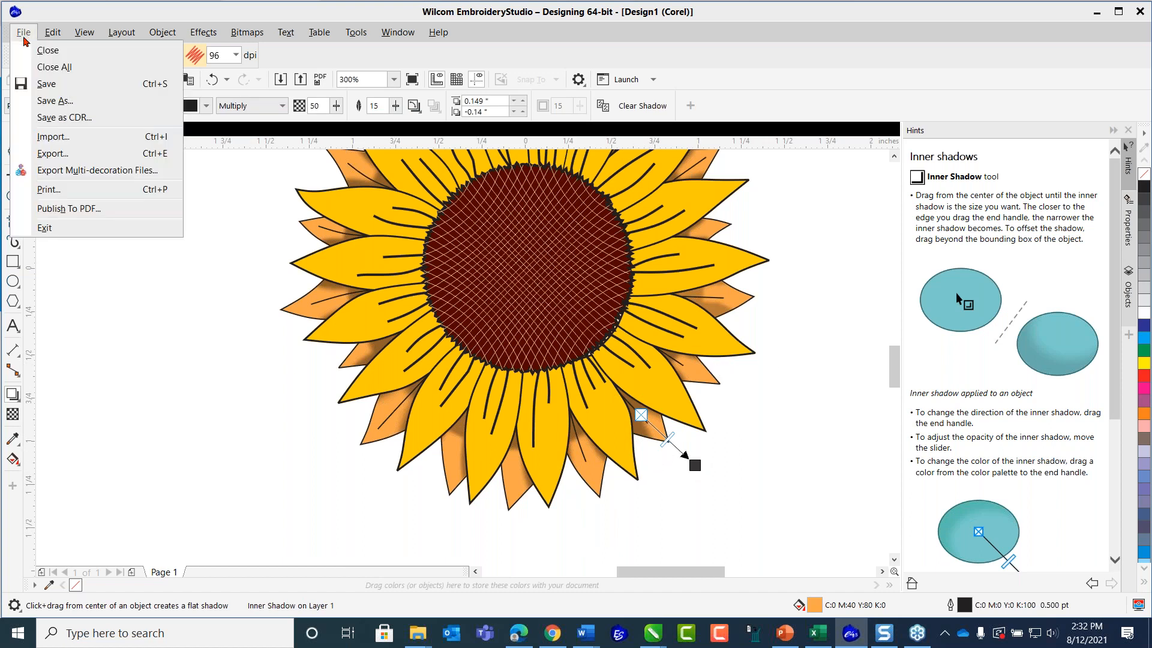
pyautogui.click(49, 119)
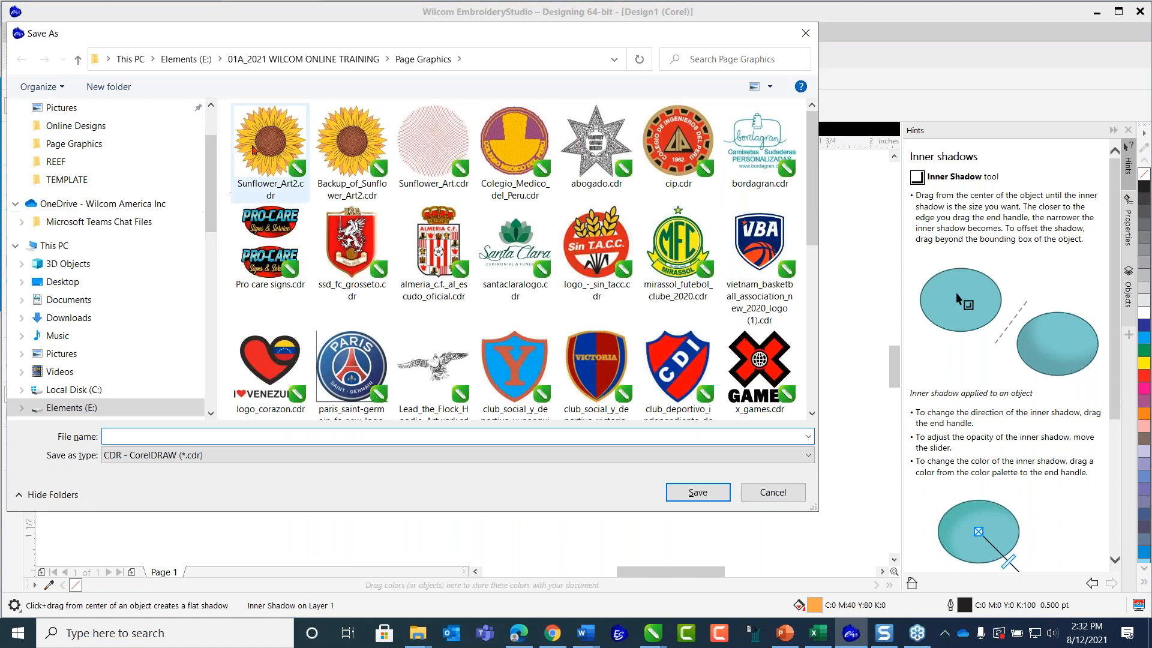
pyautogui.click(259, 143)
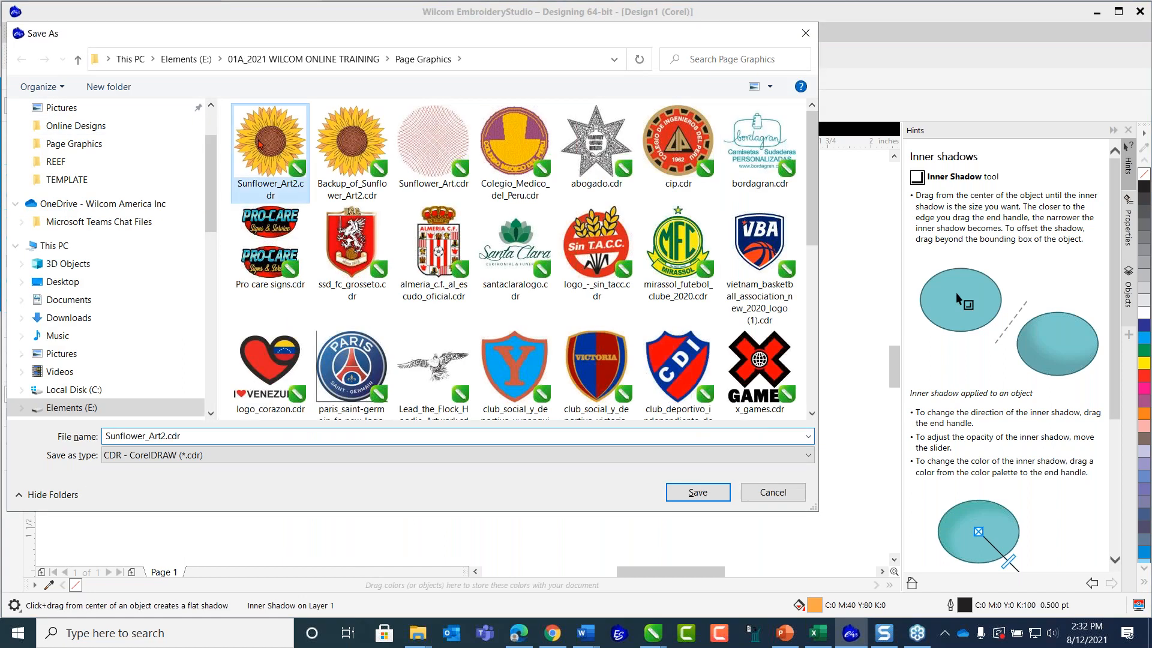
pyautogui.click(696, 492)
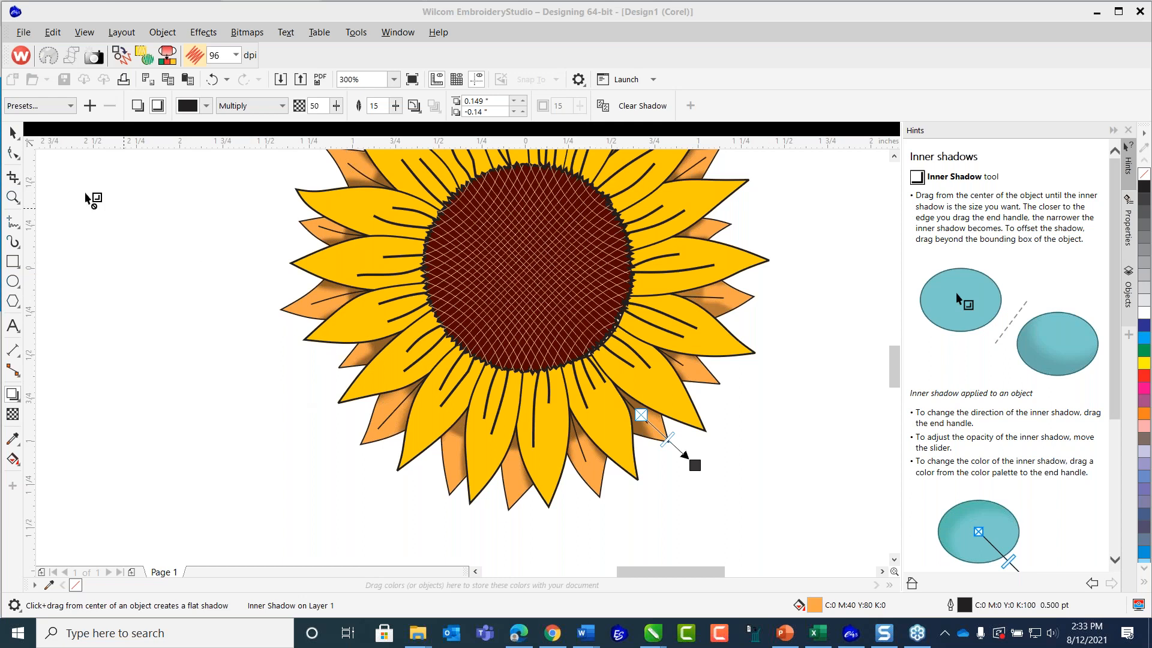
# Enlarge the sunflower's dark seed-head group from its center to about 1.307 by 1.297 inches.
pyautogui.click(13, 133)
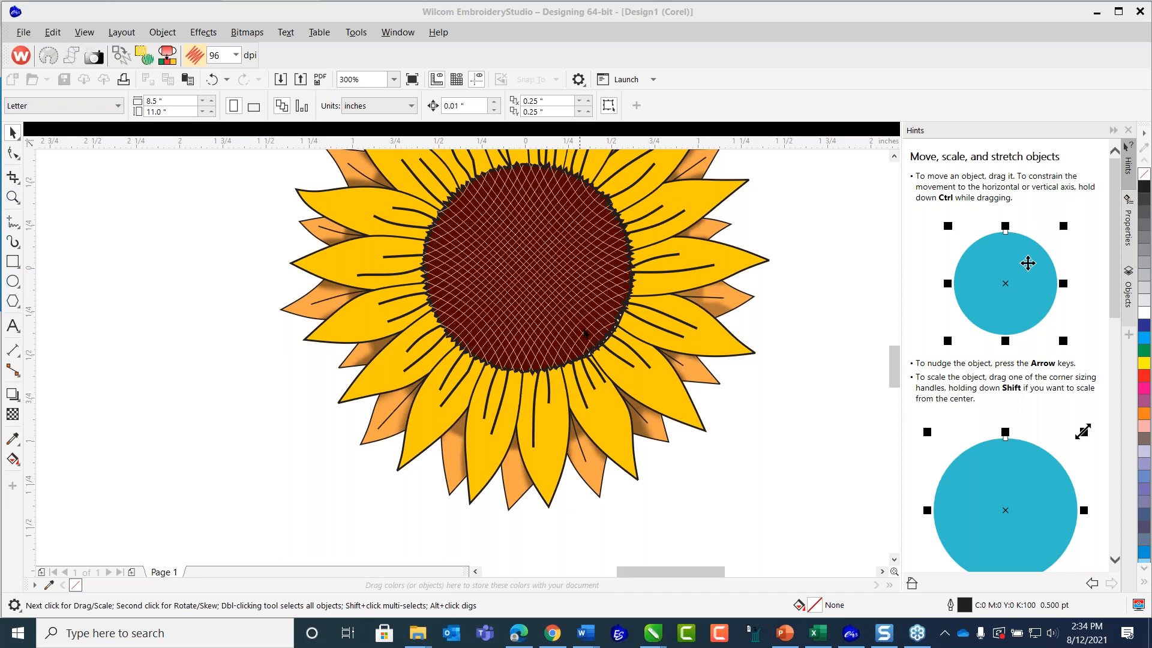
pyautogui.click(630, 255)
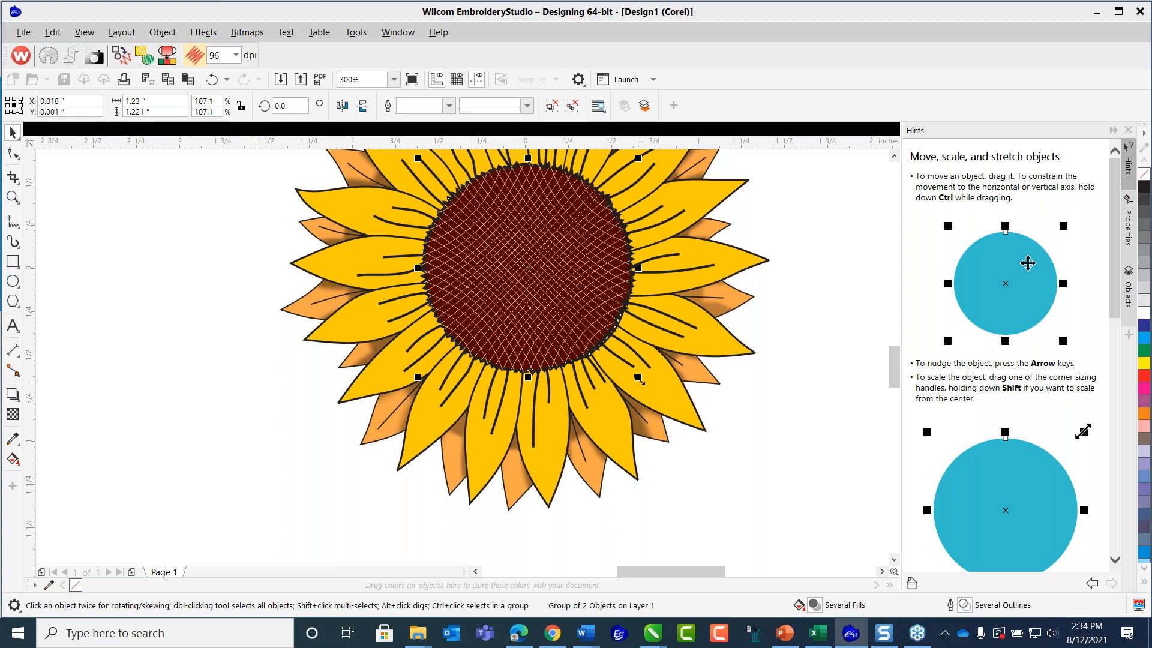
pyautogui.moveTo(639, 380); pyautogui.dragTo(647, 390)
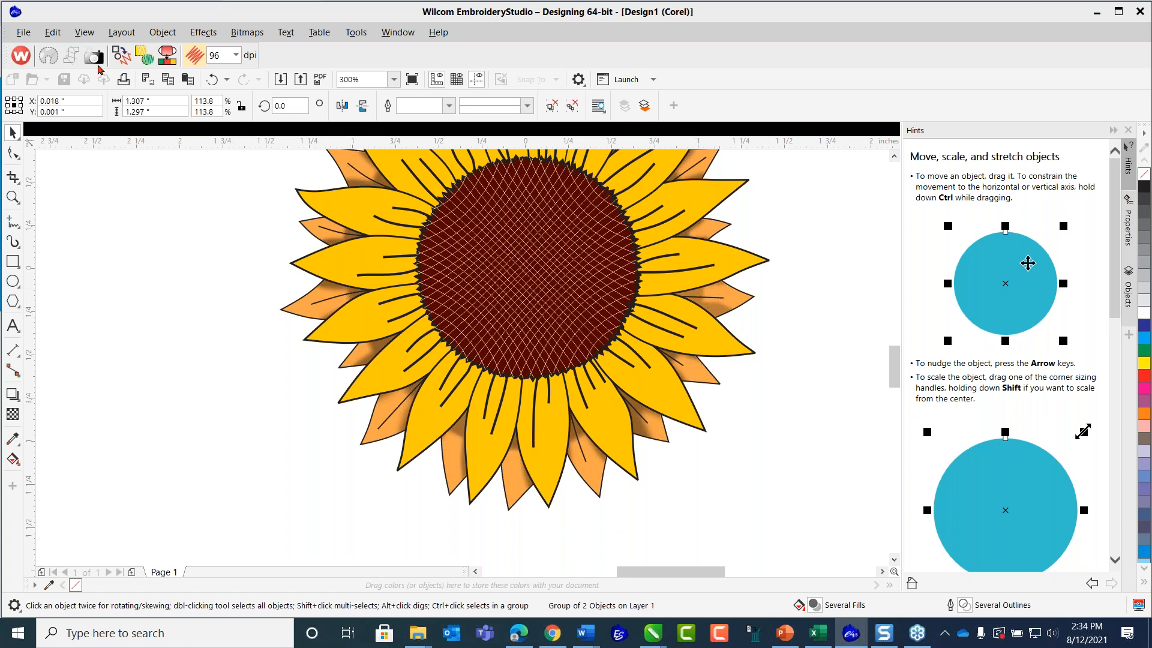
# Save the artwork with the enlarged center as a CDR file, replacing Sunflower_Art2.cdr.
pyautogui.click(24, 32)
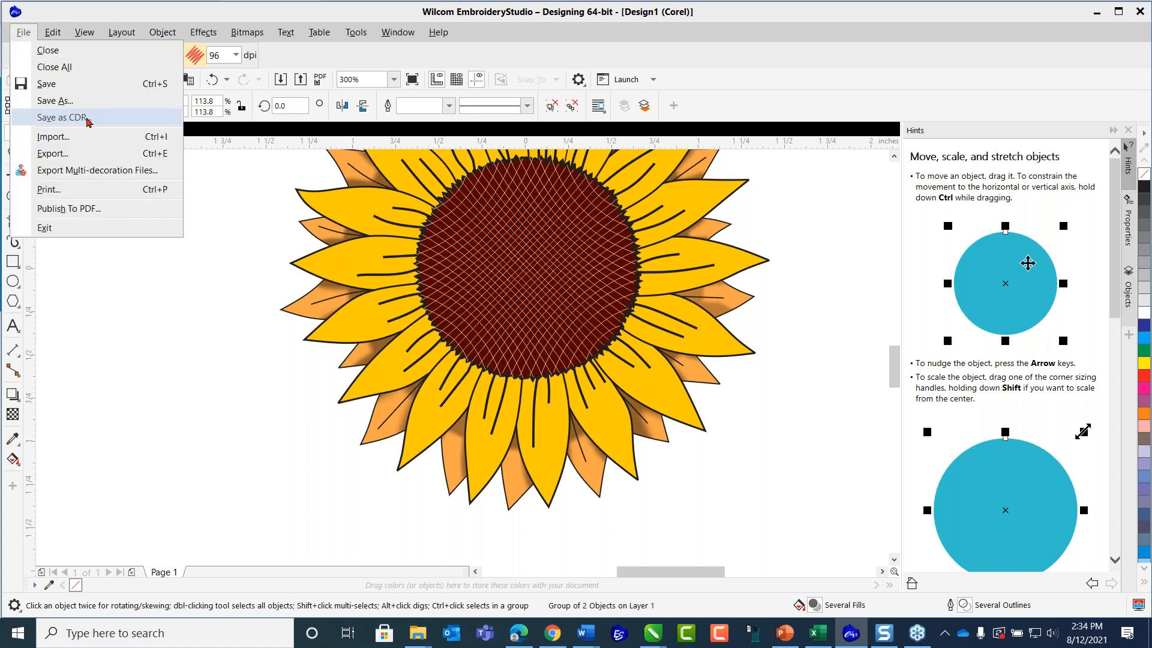
pyautogui.press('Escape')
pyautogui.hotkey('ctrl', 's')
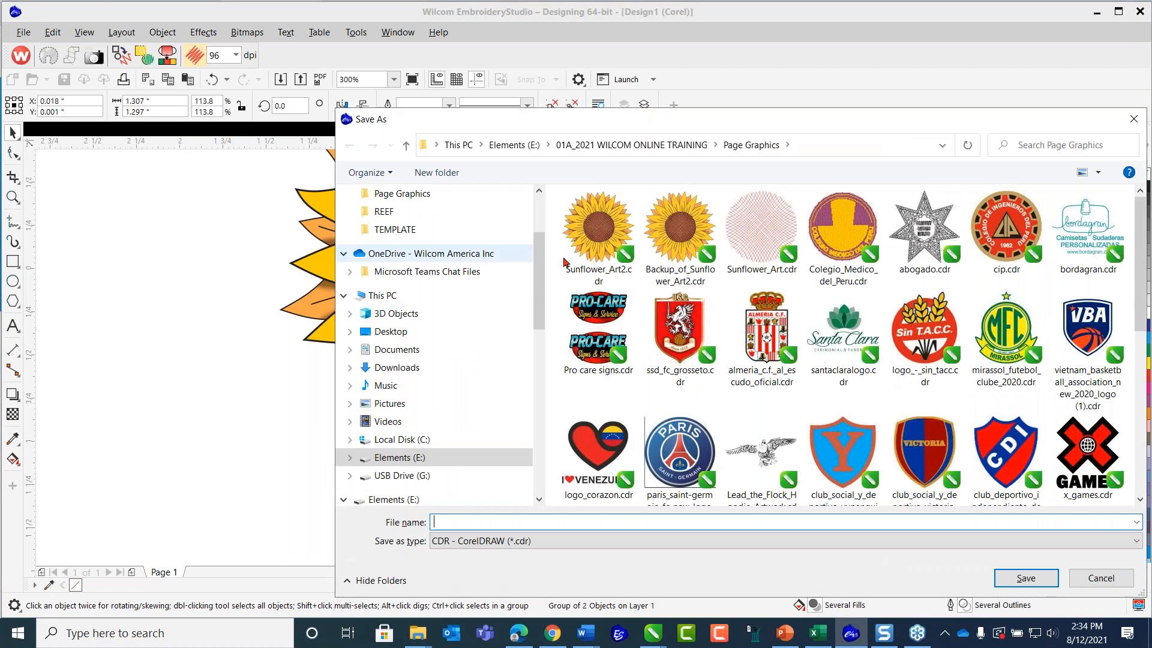
pyautogui.click(593, 229)
pyautogui.click(1025, 577)
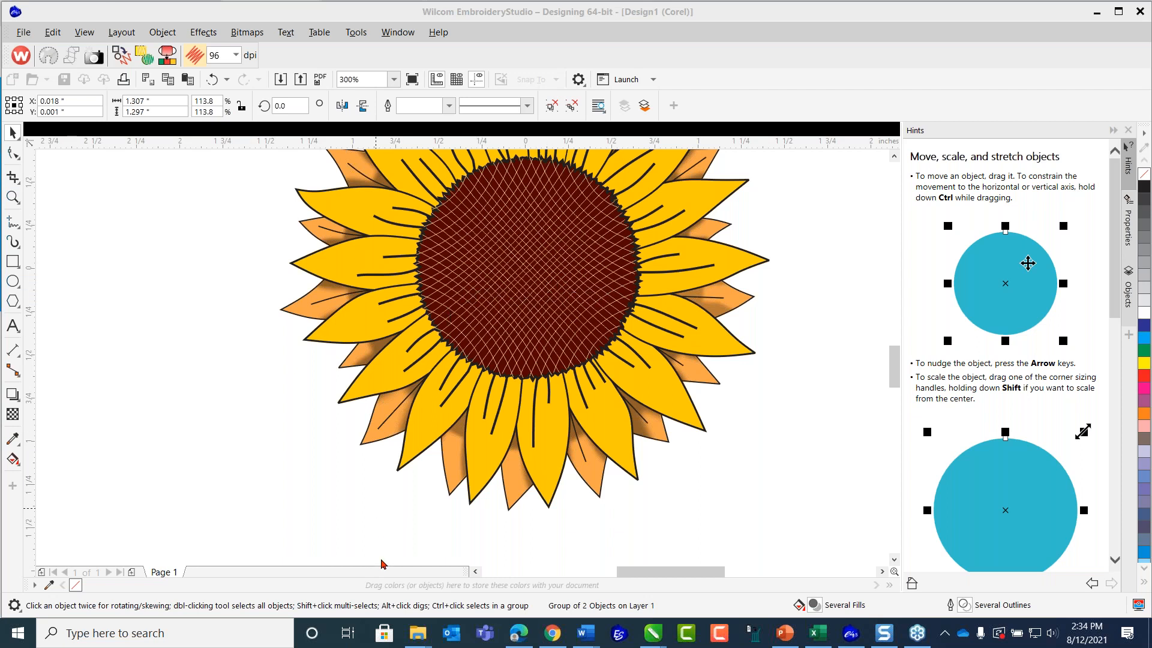
pyautogui.scroll(-1, 506, 260)
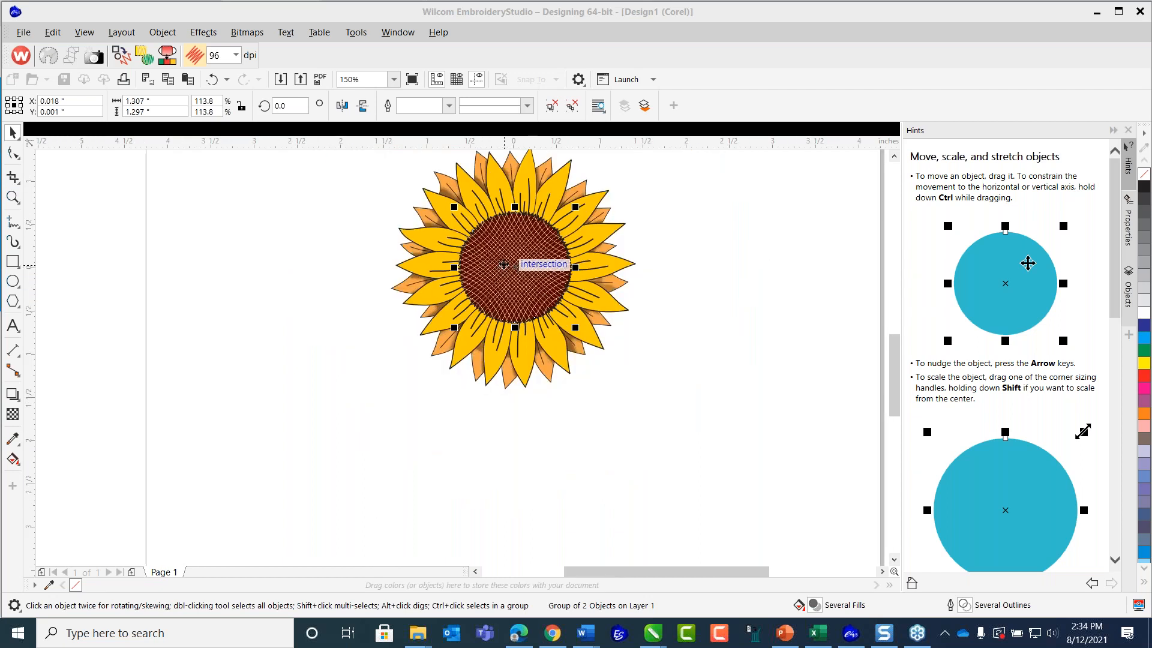
pyautogui.click(894, 157)
pyautogui.click(736, 273)
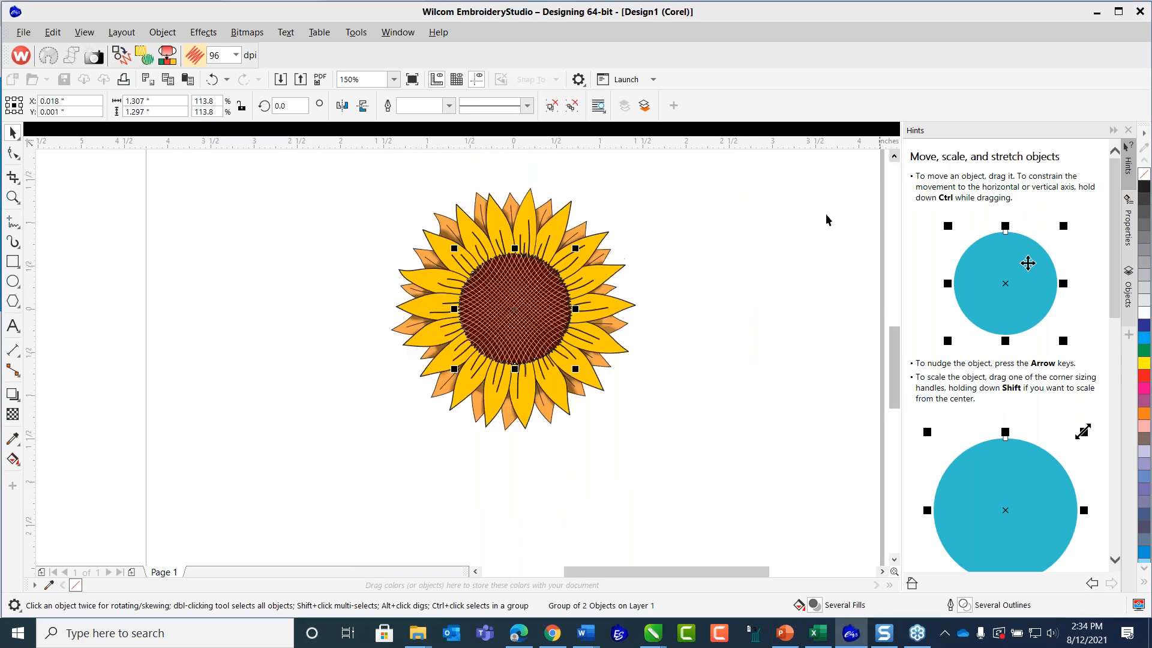
pyautogui.scroll(1, 543, 354)
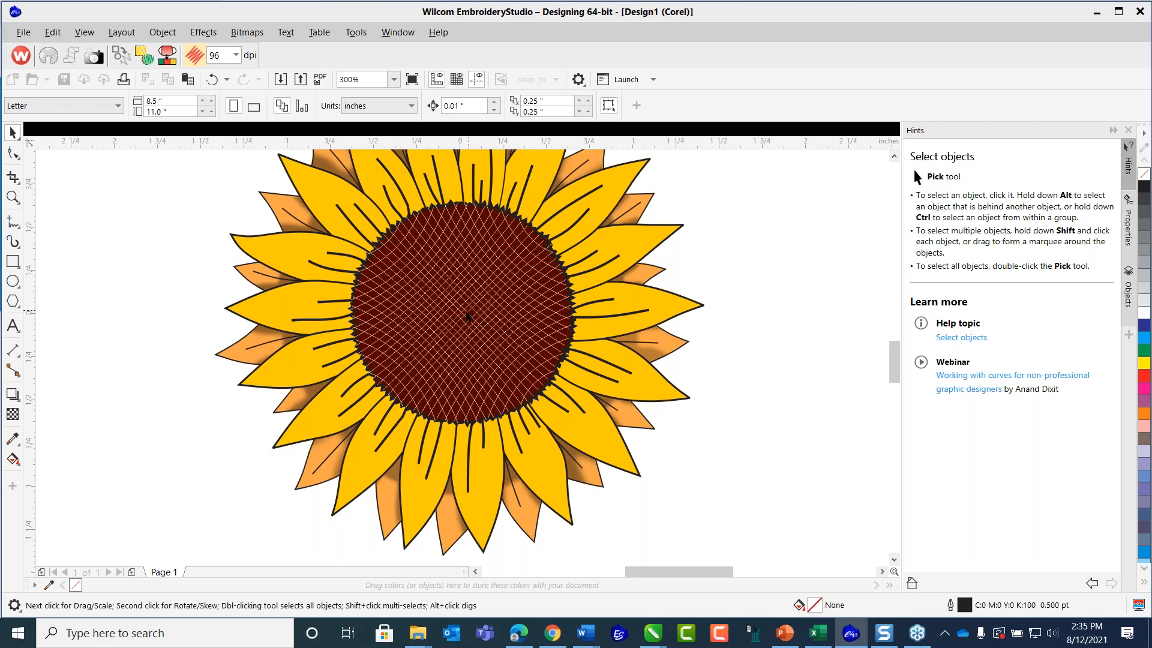
pyautogui.scroll(-2, 467, 313)
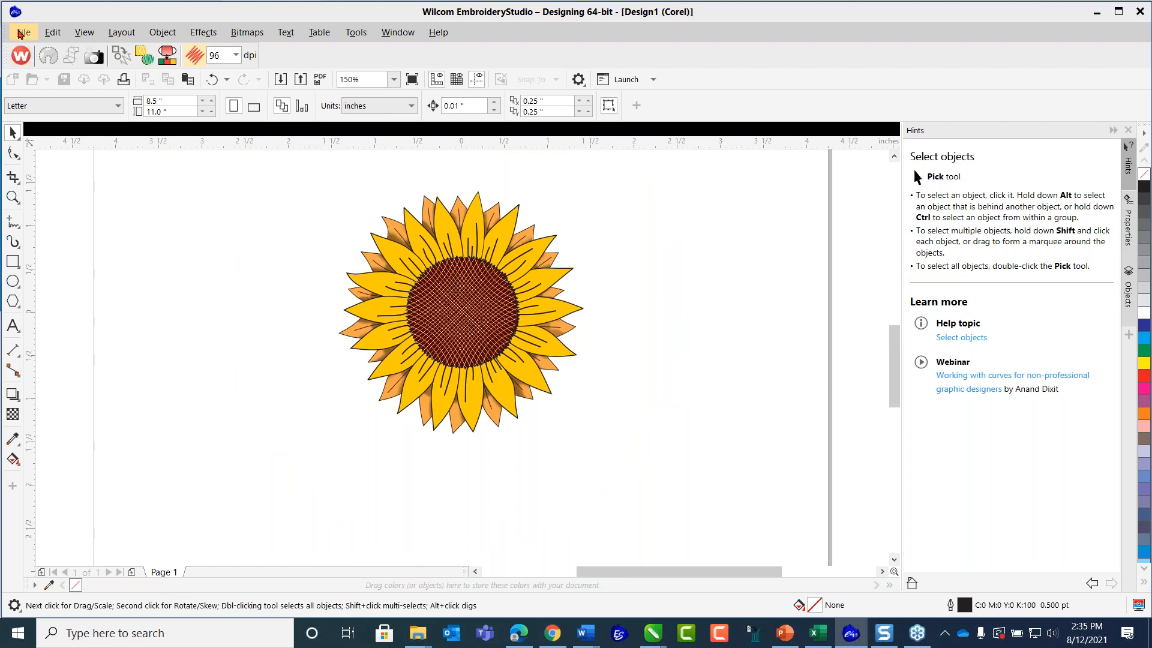
# Save the sunflower design once more in CorelDRAW CDR format over Sunflower_Art2.cdr.
pyautogui.click(22, 32)
pyautogui.click(67, 118)
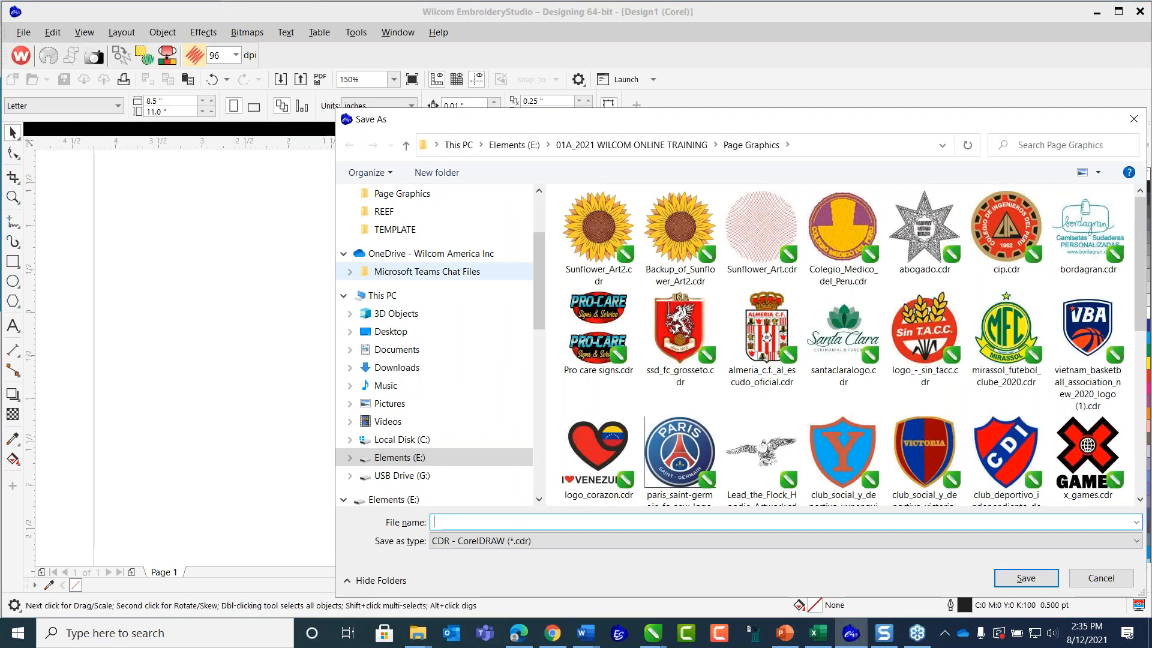
pyautogui.click(599, 228)
pyautogui.click(1020, 583)
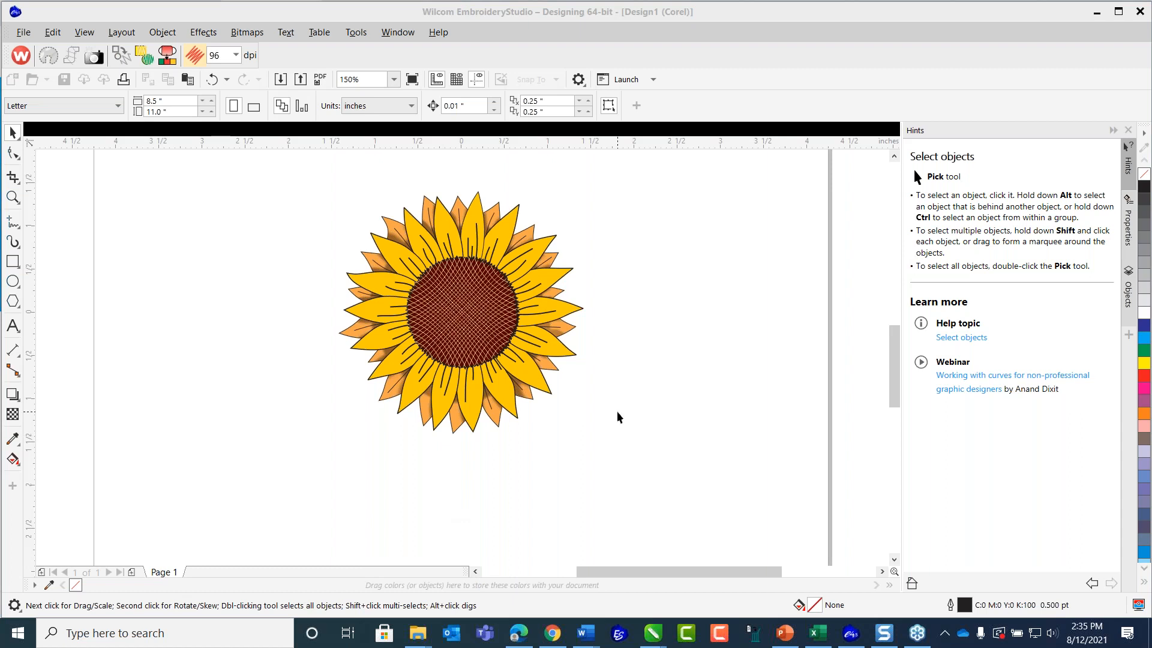
# Change the Letter page to landscape orientation, 11 by 8.5 inches.
pyautogui.scroll(-1, 438, 393)
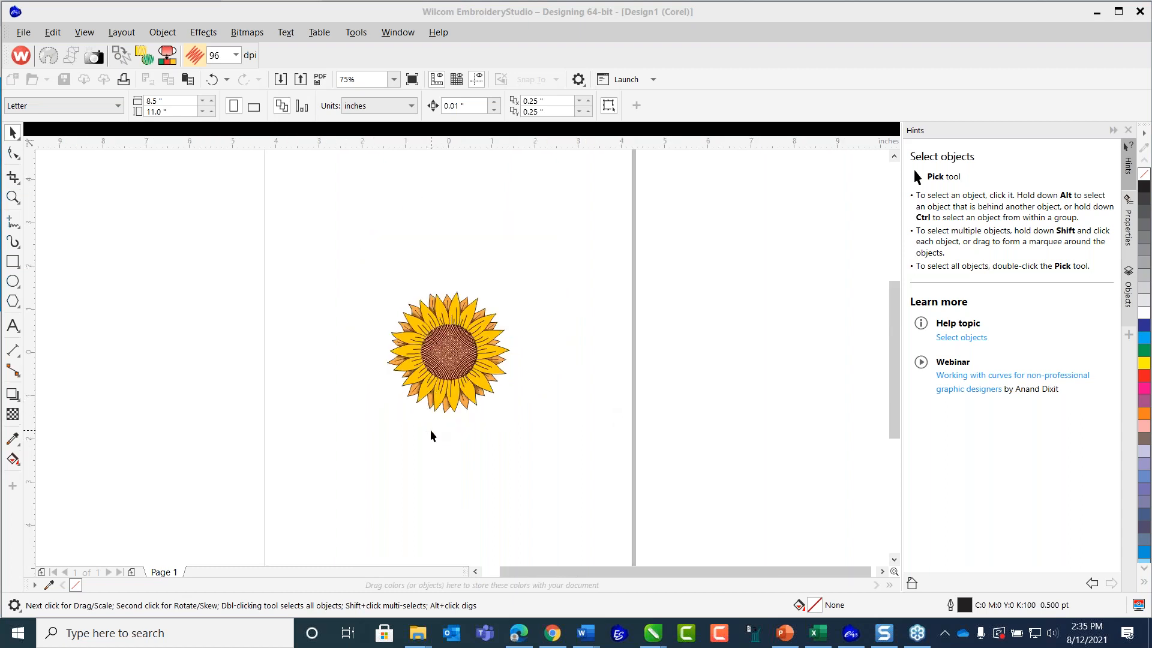
pyautogui.moveTo(893, 301); pyautogui.dragTo(882, 321)
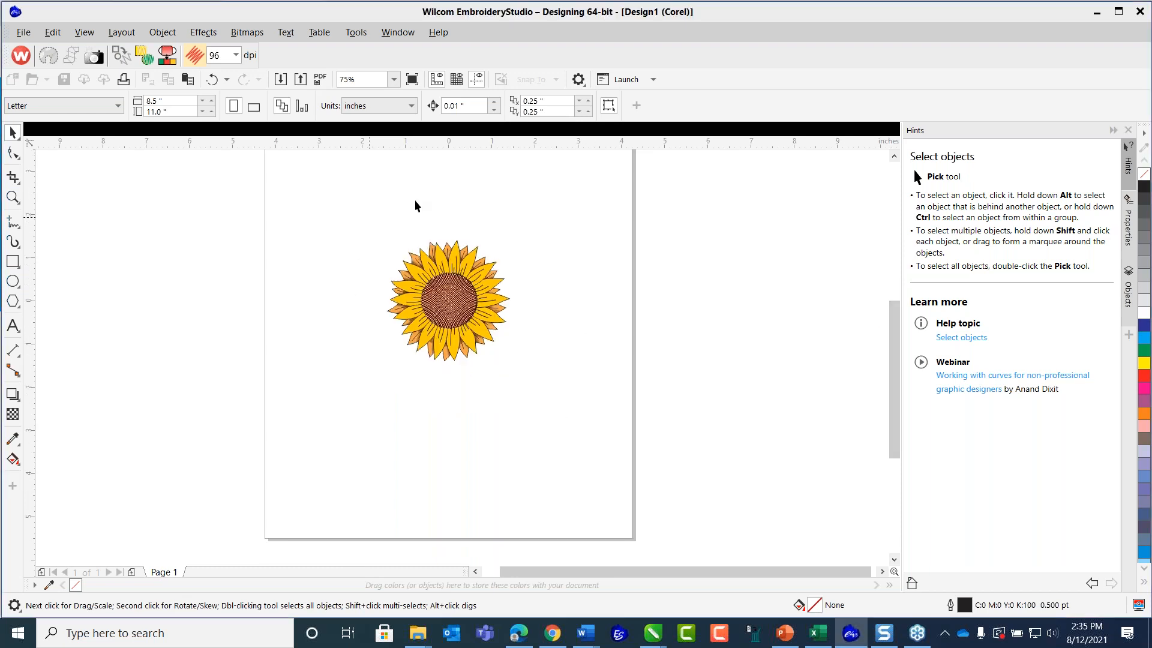
pyautogui.hotkey('ctrl', 'z')
pyautogui.click(252, 107)
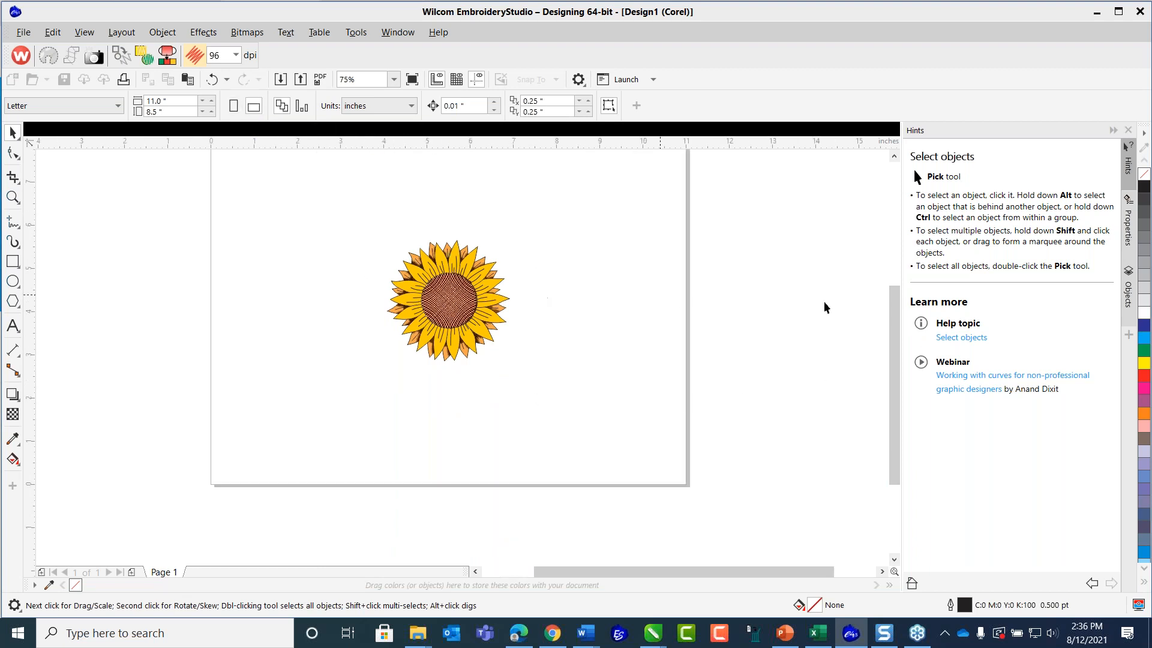
# Select every object of the sunflower and combine them into a single group.
pyautogui.scroll(1, 897, 342)
pyautogui.moveTo(357, 245); pyautogui.dragTo(564, 458)
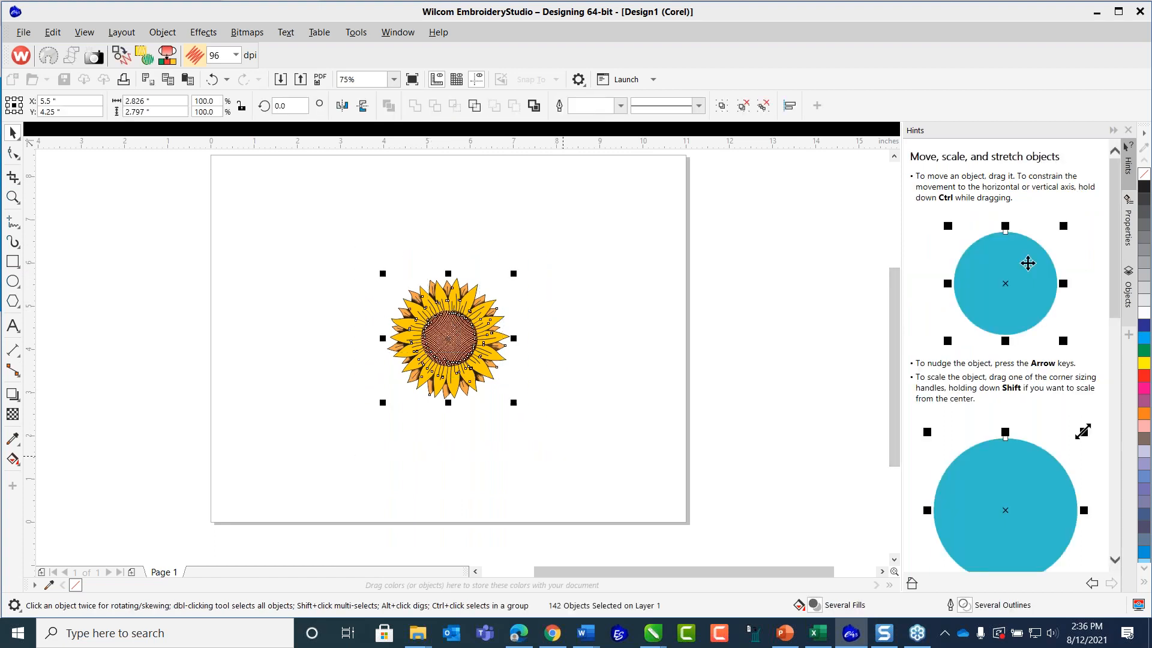
pyautogui.click(722, 106)
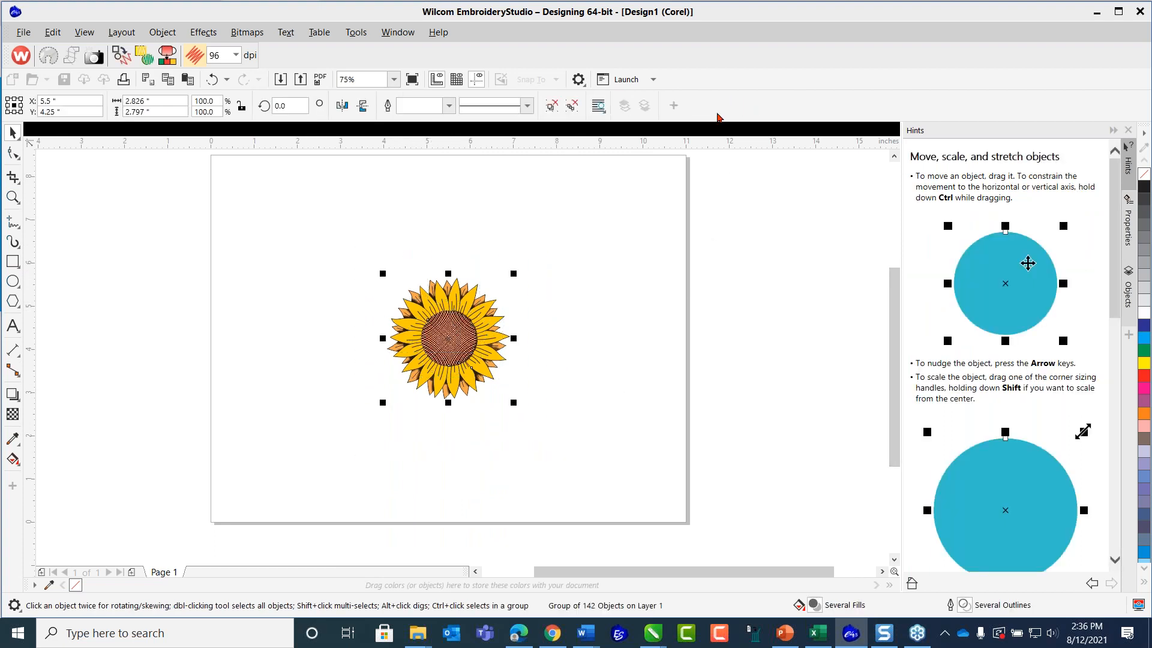
# Move the grouped sunflower to the upper part of the page, centred at about X 6.87, Y 7.28 inches, and deselect it.
pyautogui.moveTo(439, 338); pyautogui.dragTo(499, 207)
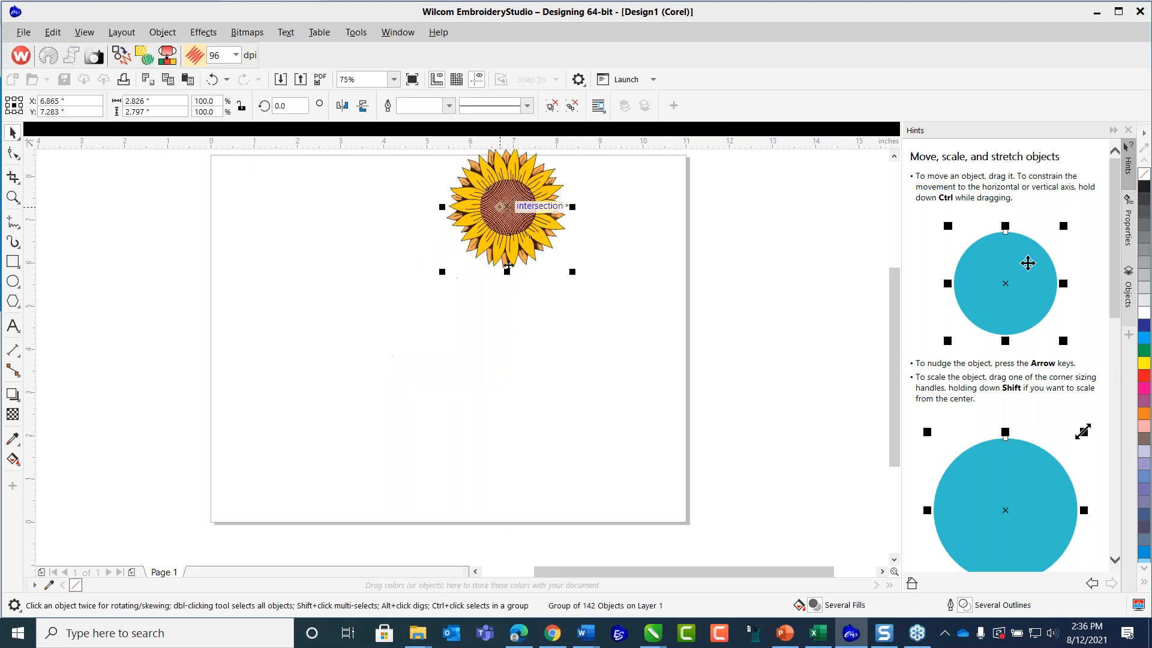
pyautogui.click(430, 396)
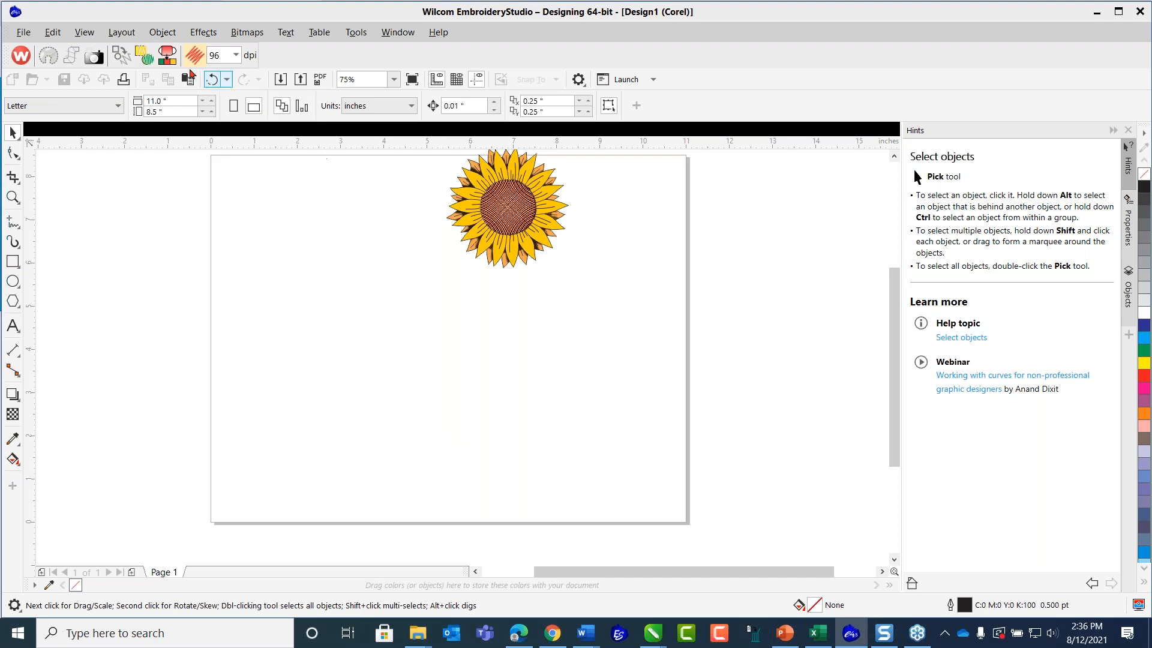
pyautogui.click(150, 33)
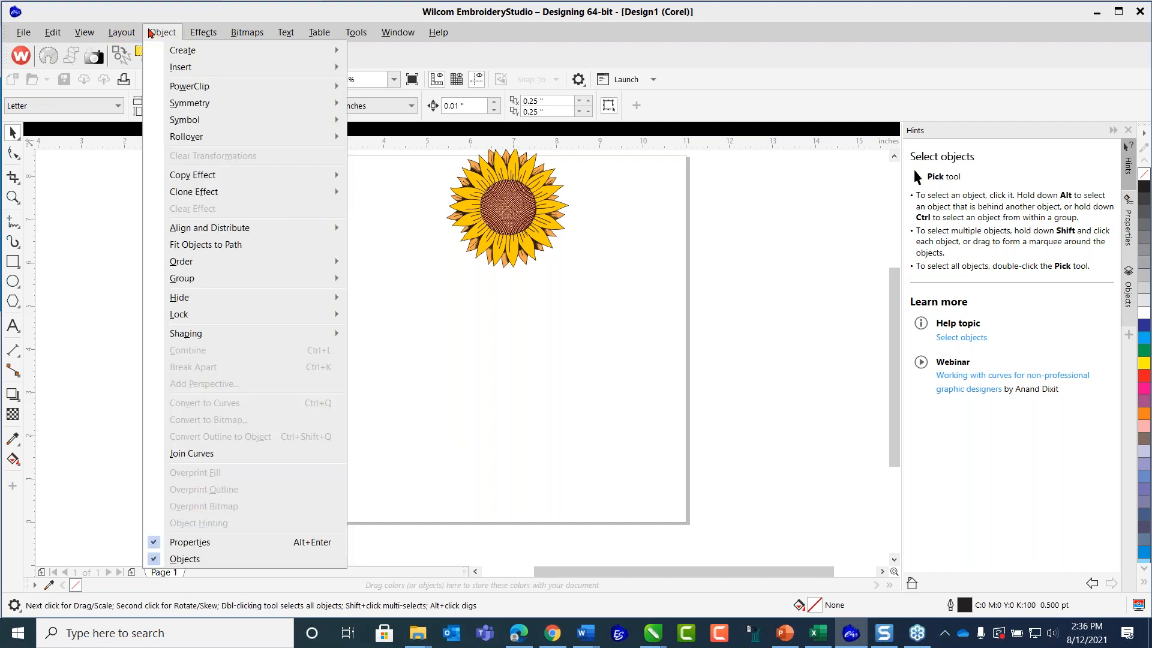
pyautogui.moveTo(222, 87)
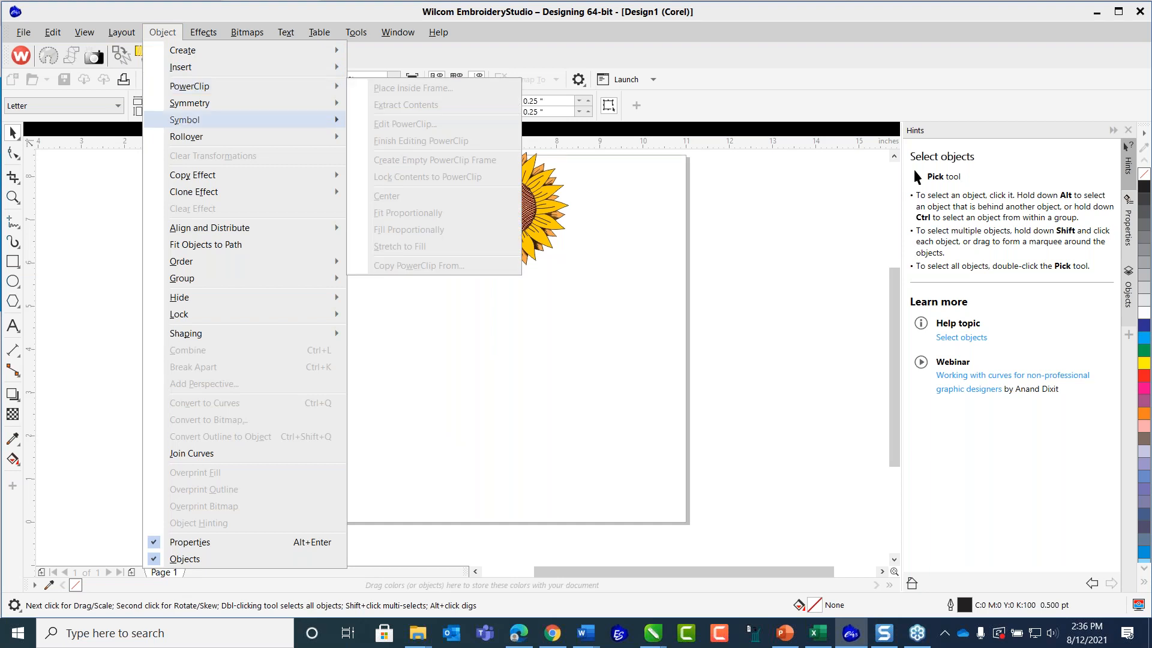
pyautogui.click(85, 208)
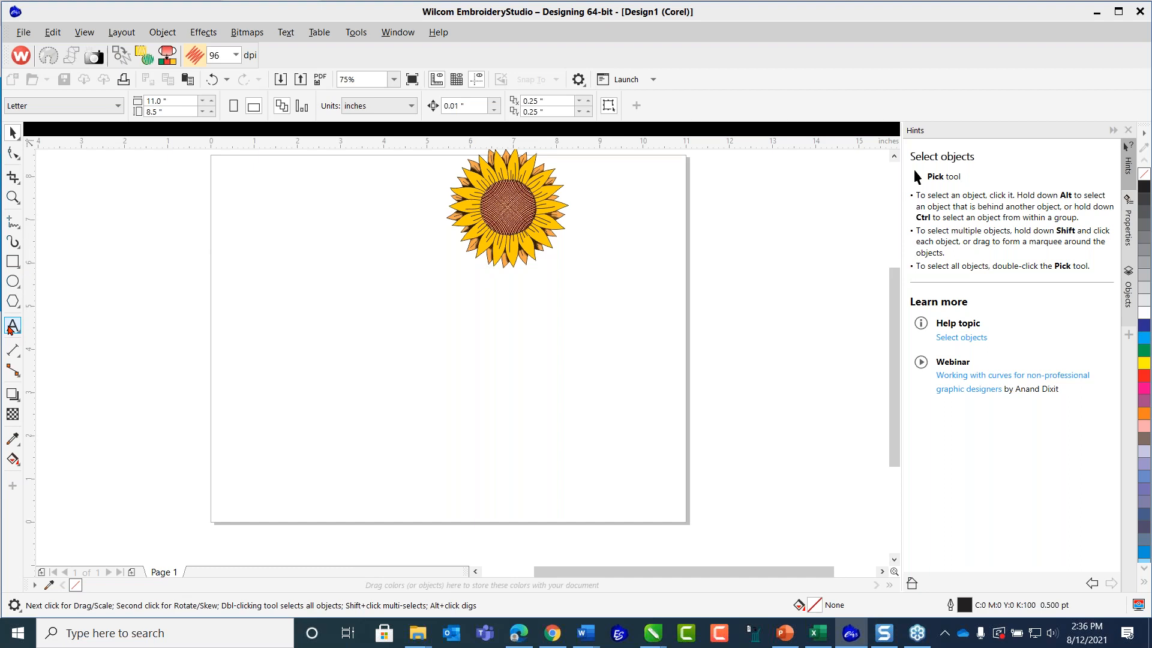
# Add the artistic text SUNFLOWER below the flower and enlarge it to about 10.93 inches wide, spanning the page.
pyautogui.click(12, 327)
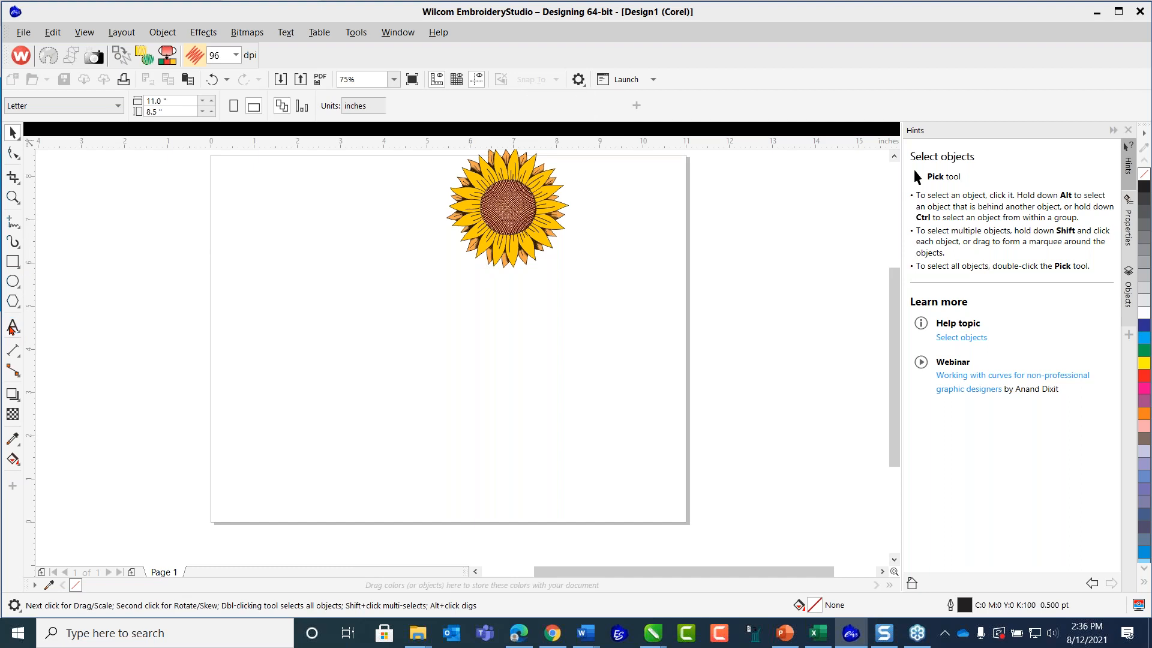
pyautogui.click(294, 326)
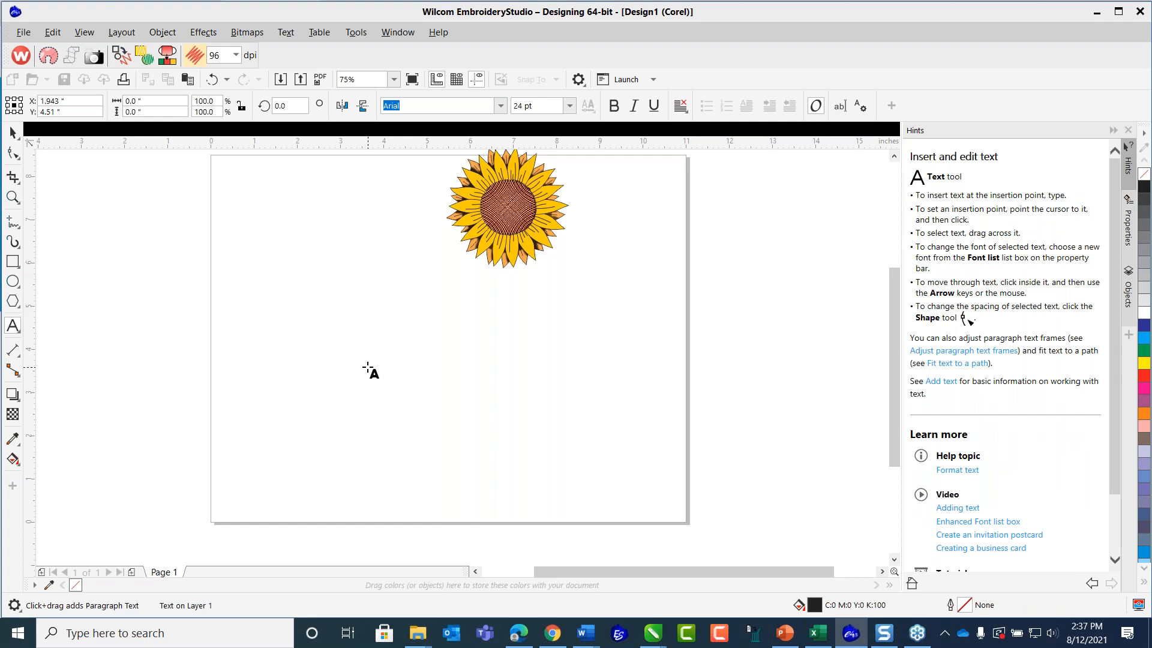
pyautogui.write('SUNFLOWER')
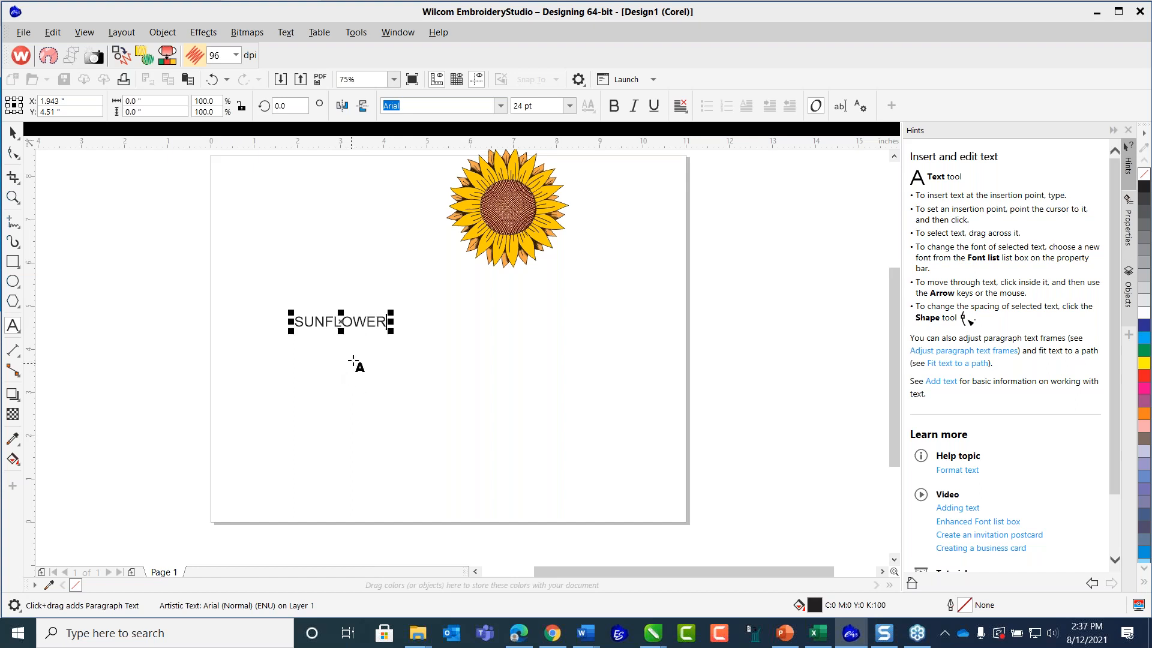
pyautogui.moveTo(390, 331); pyautogui.dragTo(675, 491)
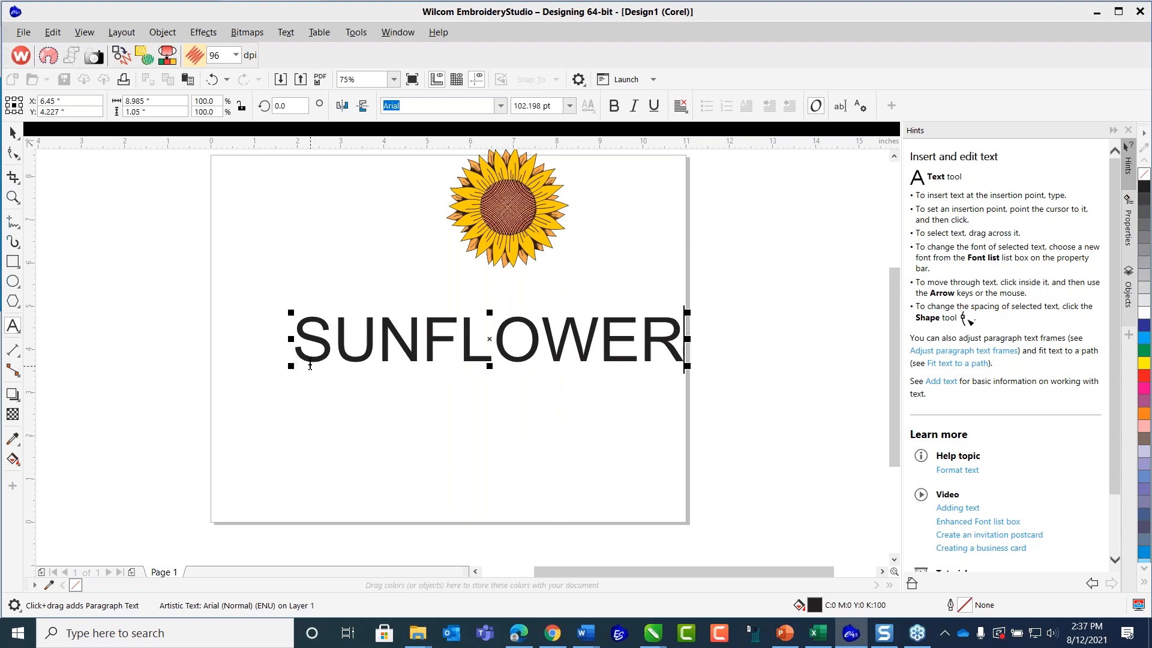
pyautogui.moveTo(280, 372); pyautogui.dragTo(206, 406)
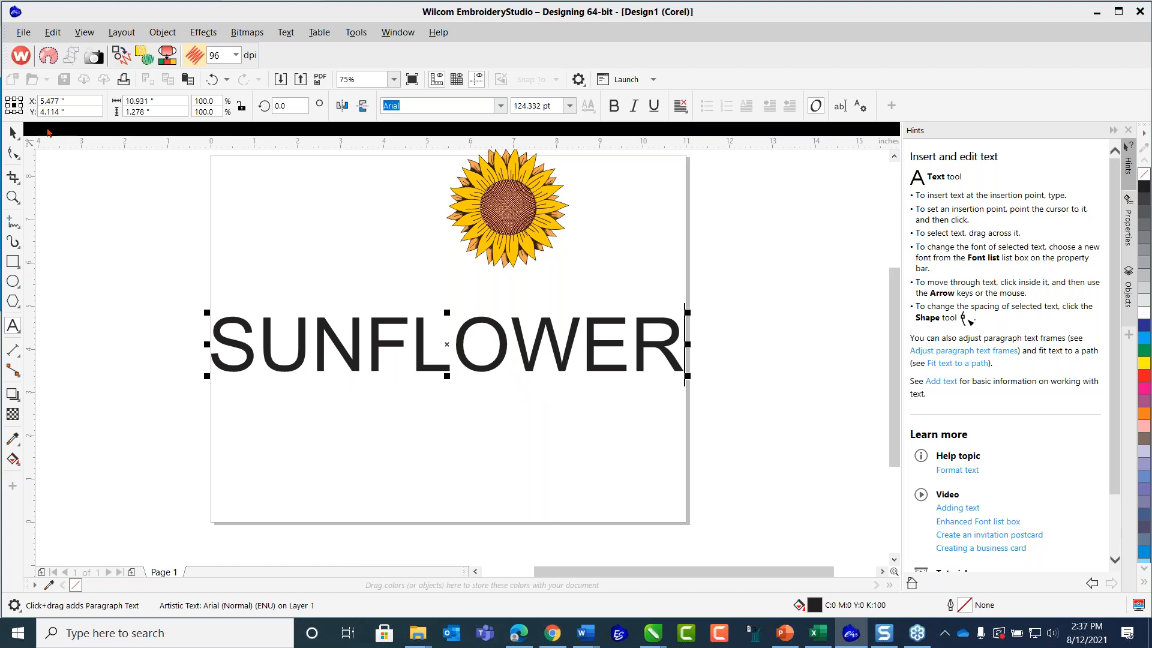
# Set the font of the SUNFLOWER text to Cooper Black.
pyautogui.click(13, 132)
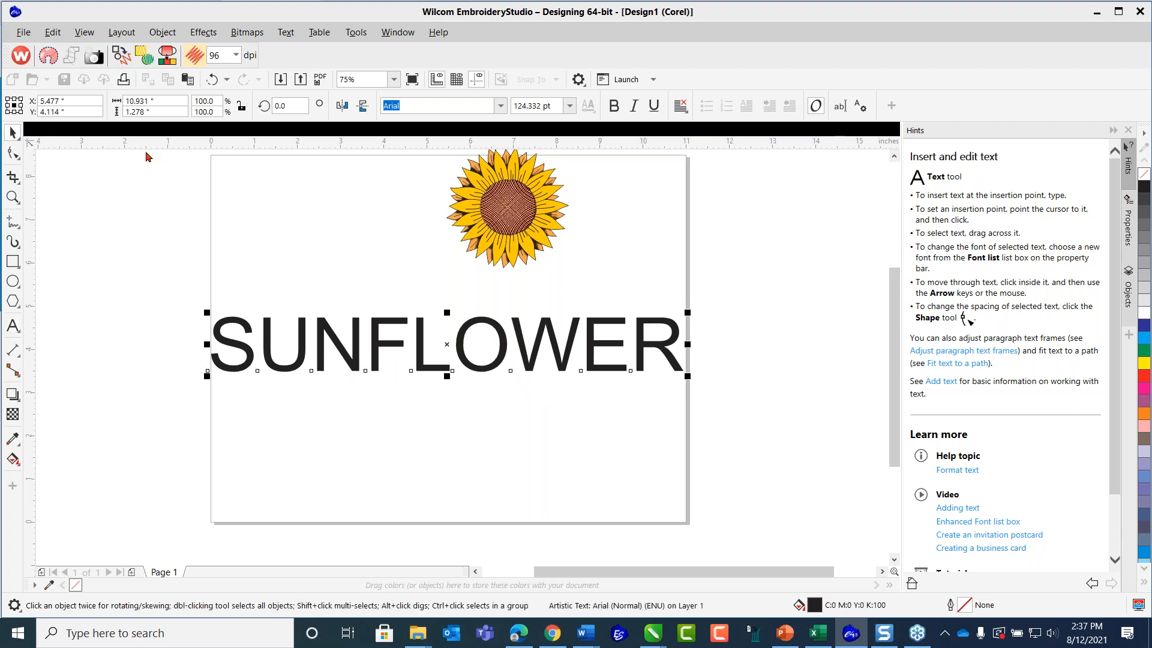
pyautogui.click(500, 106)
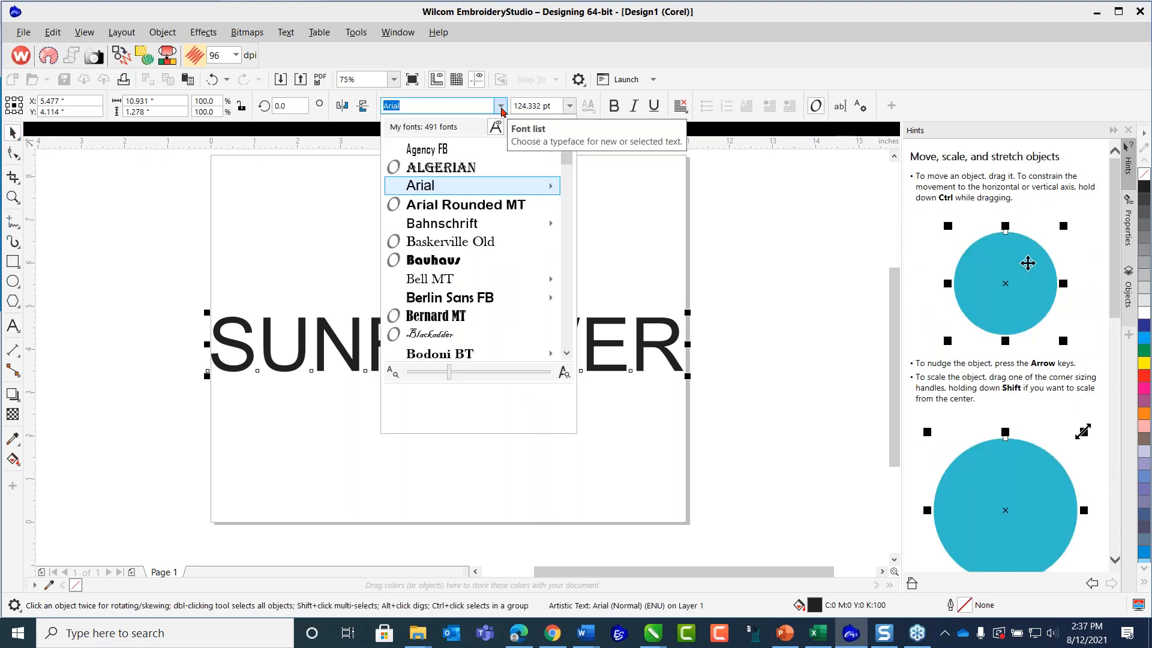
pyautogui.scroll(-1, 528, 210)
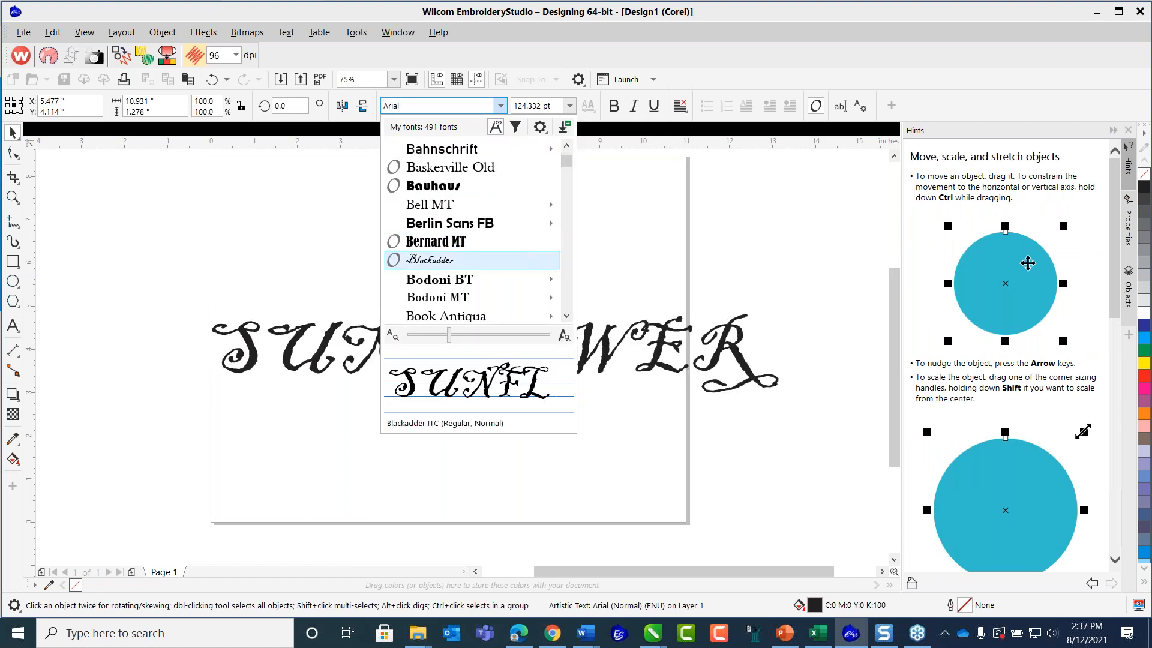
pyautogui.scroll(-1, 474, 260)
pyautogui.moveTo(474, 260)
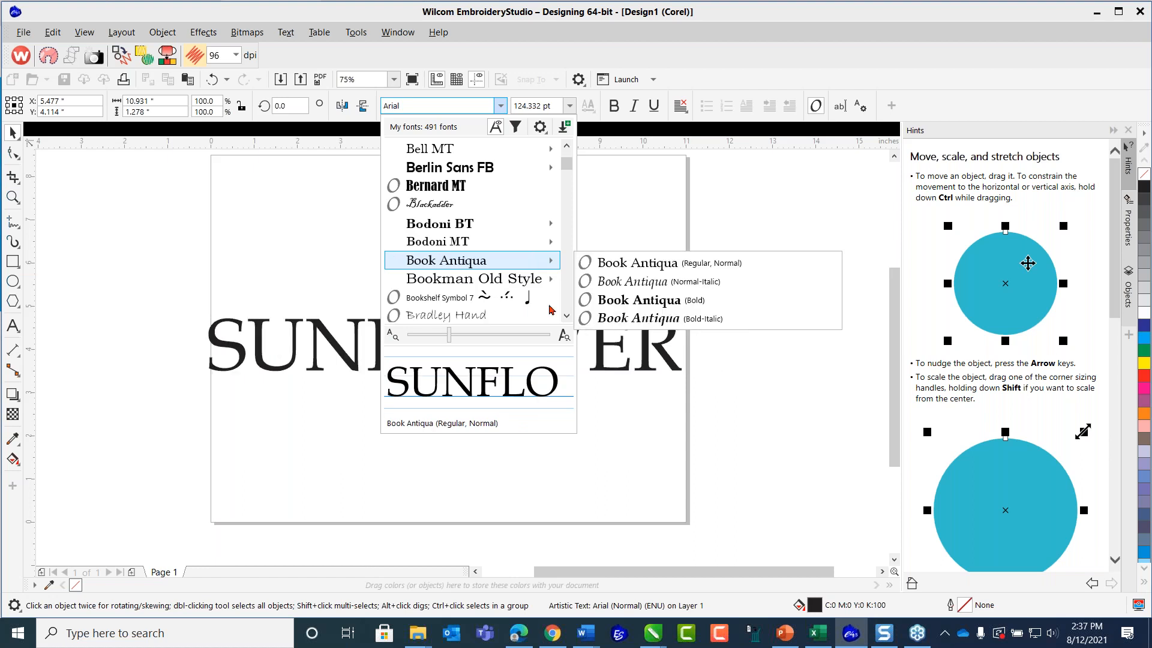
pyautogui.scroll(-6, 568, 306)
pyautogui.scroll(-10, 567, 310)
pyautogui.scroll(-5, 567, 310)
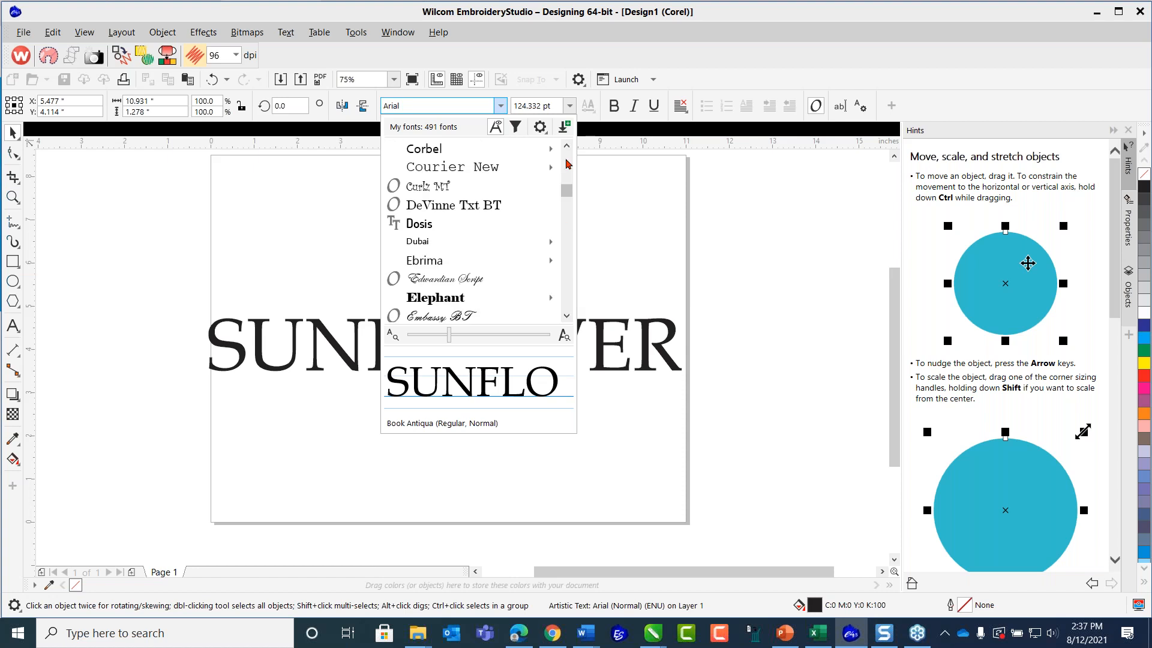
pyautogui.scroll(3, 567, 163)
pyautogui.click(456, 285)
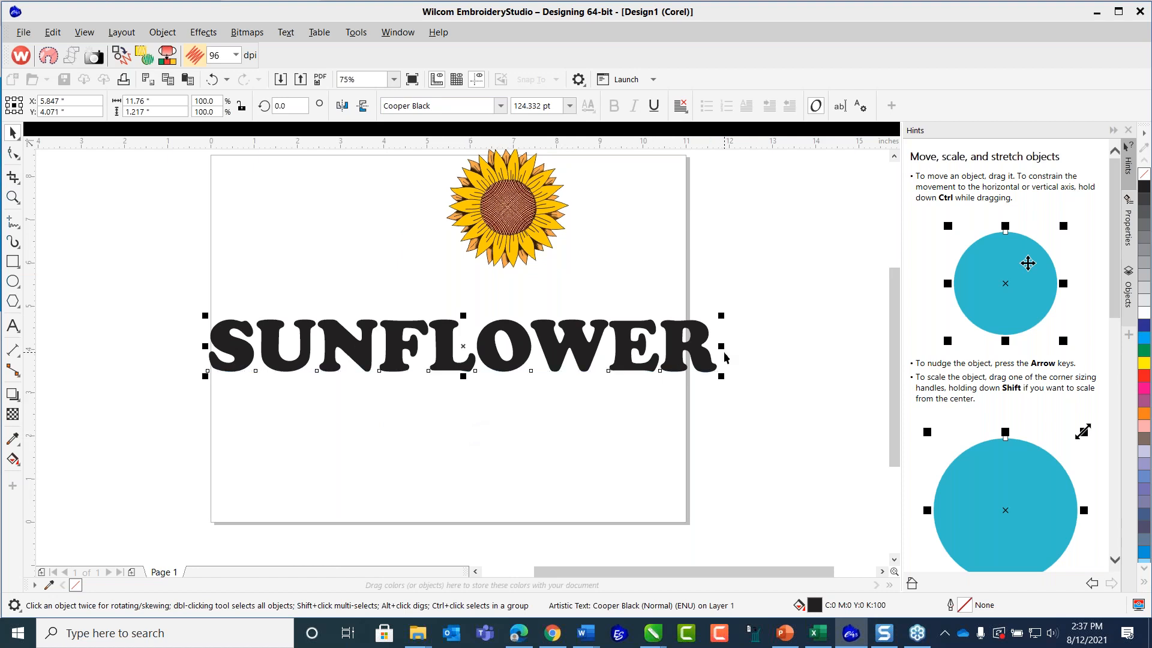
# Narrow the SUNFLOWER text to about 11.05 inches wide and stretch it down to the page's lower edge, about 4.66 inches tall.
pyautogui.moveTo(722, 347); pyautogui.dragTo(693, 359)
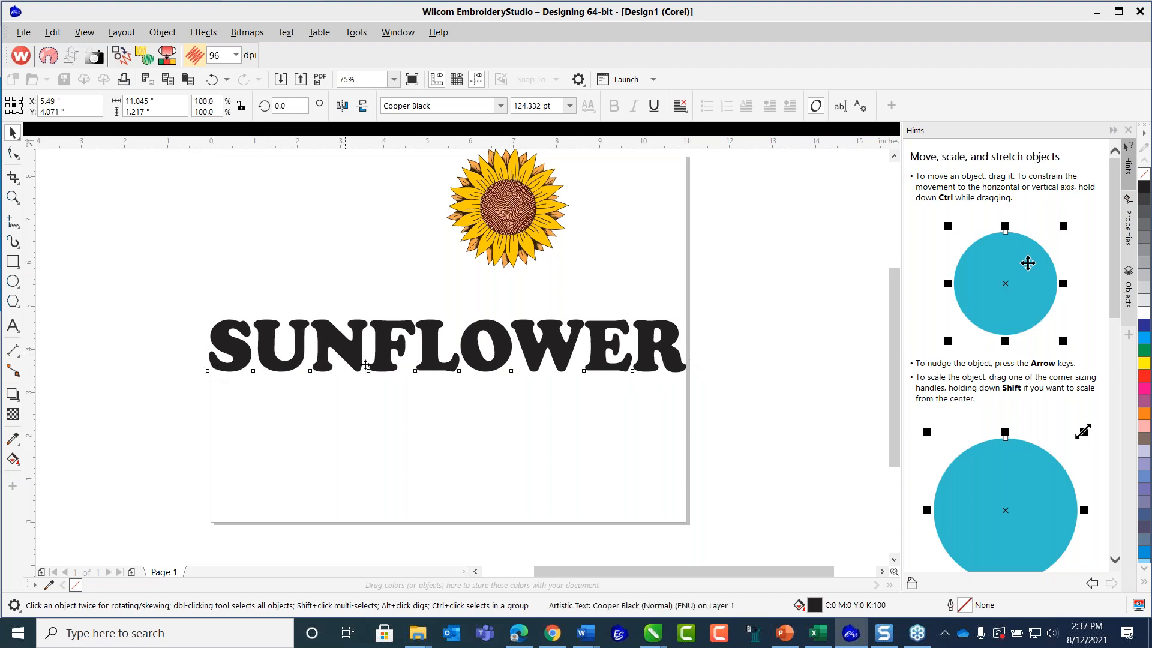
pyautogui.click(364, 342)
pyautogui.click(364, 344)
pyautogui.moveTo(447, 376); pyautogui.dragTo(450, 515)
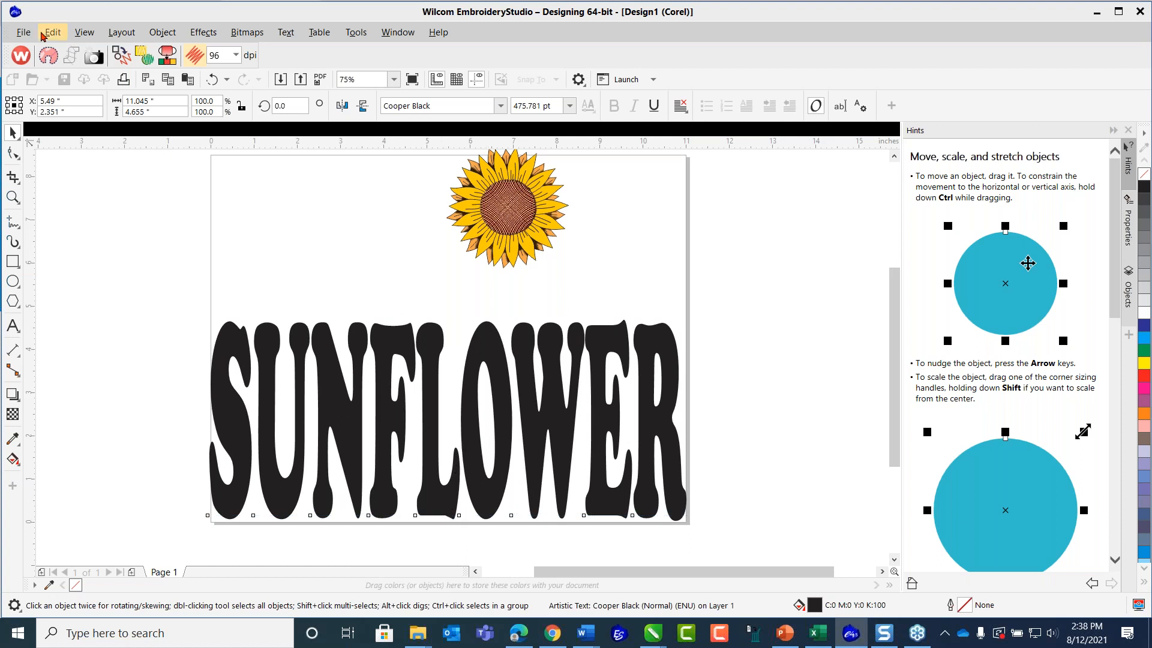
# Save the flower and lettering layout as a CorelDRAW CDR file, replacing Sunflower_Art2.cdr.
pyautogui.click(20, 33)
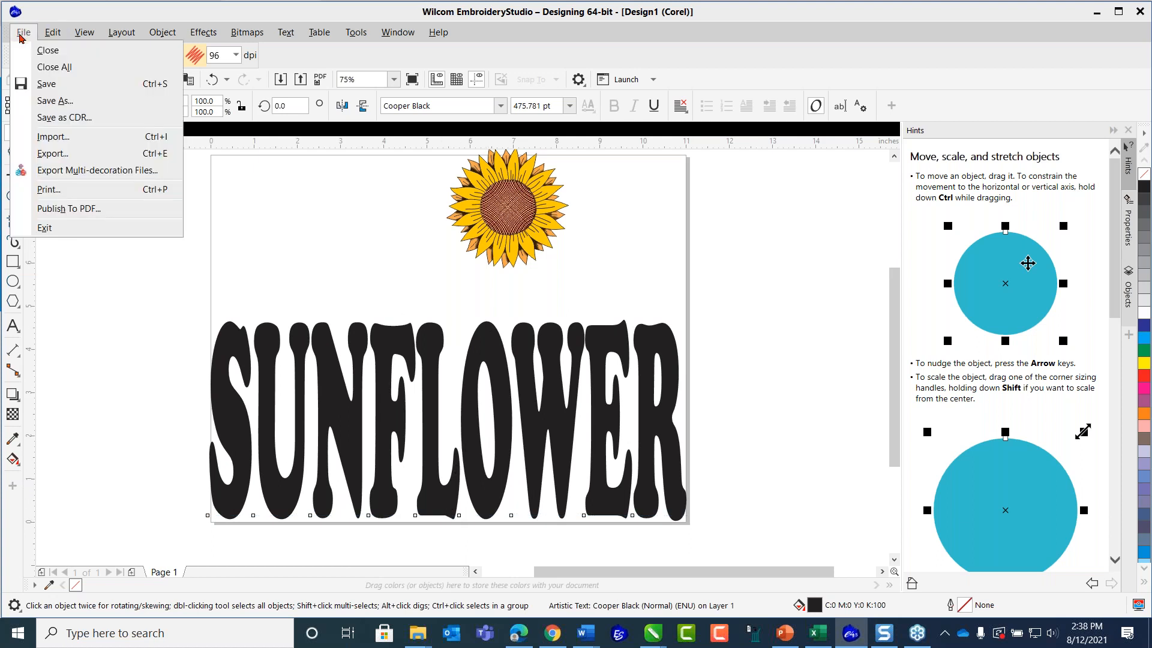
pyautogui.click(77, 118)
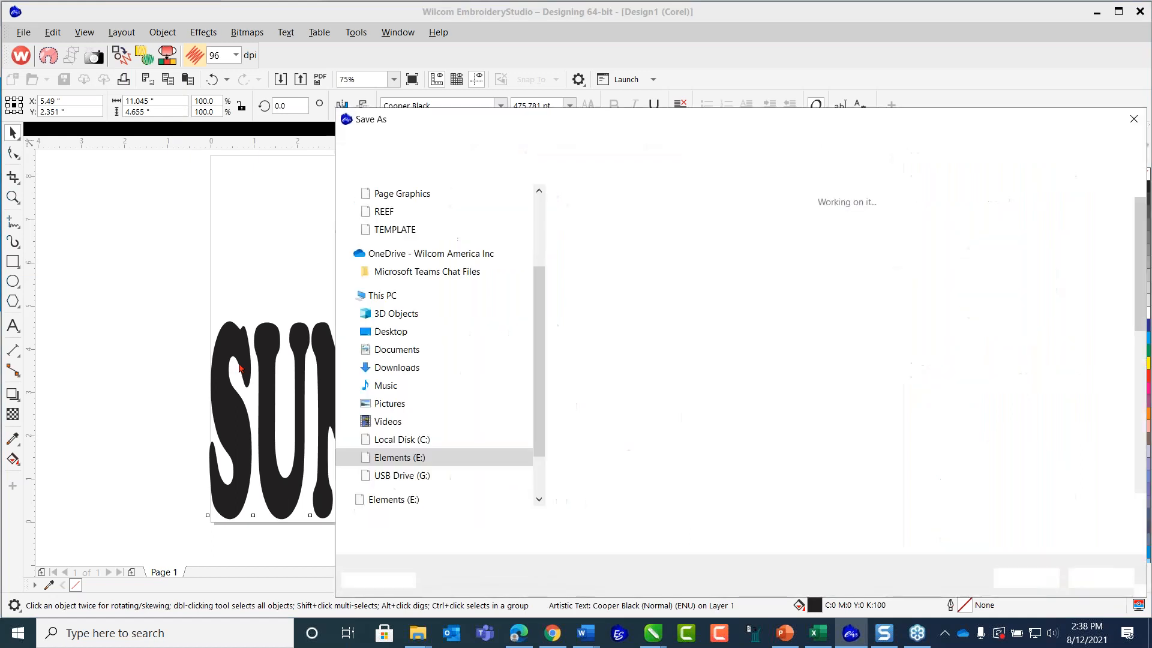
pyautogui.click(598, 234)
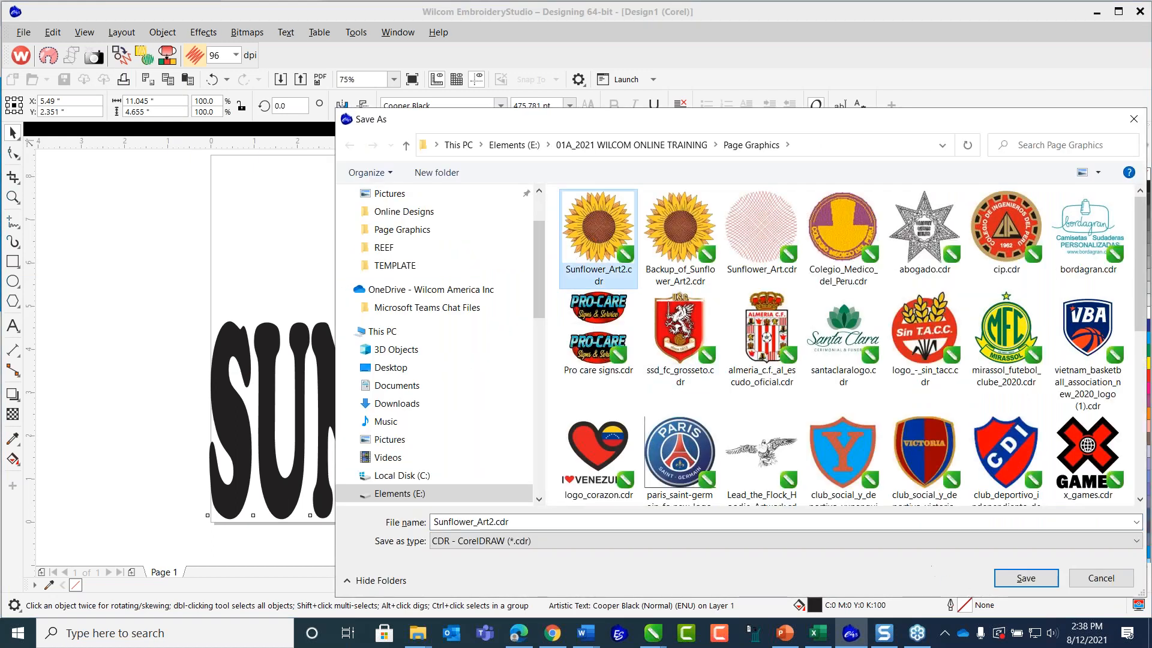
pyautogui.click(1018, 580)
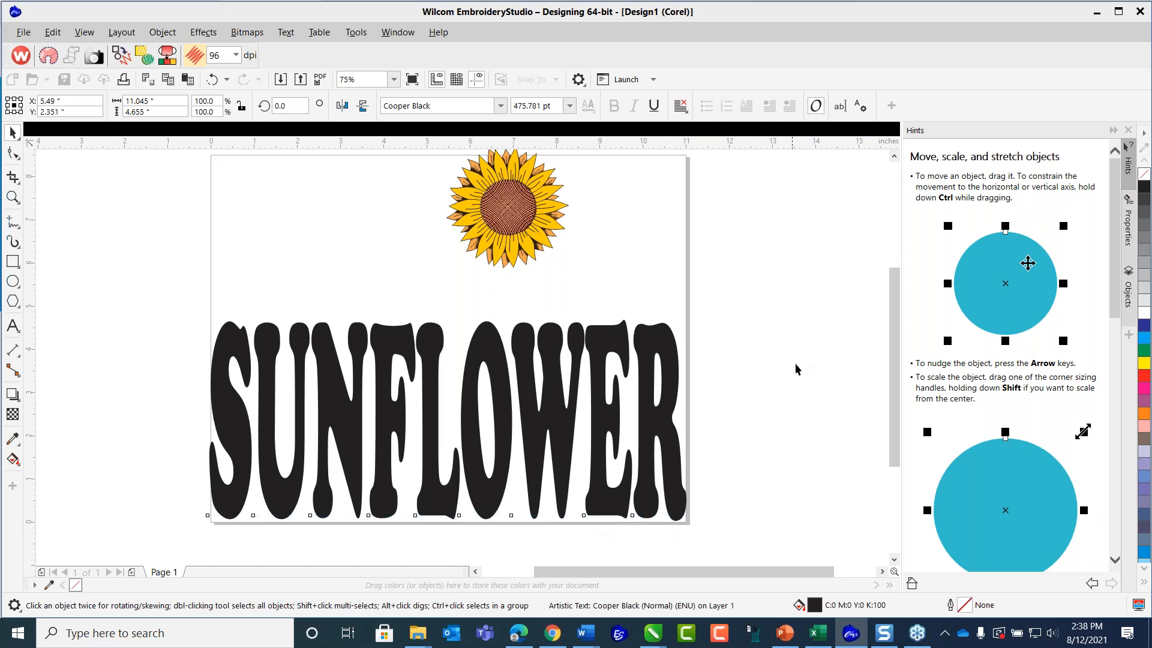
pyautogui.click(582, 537)
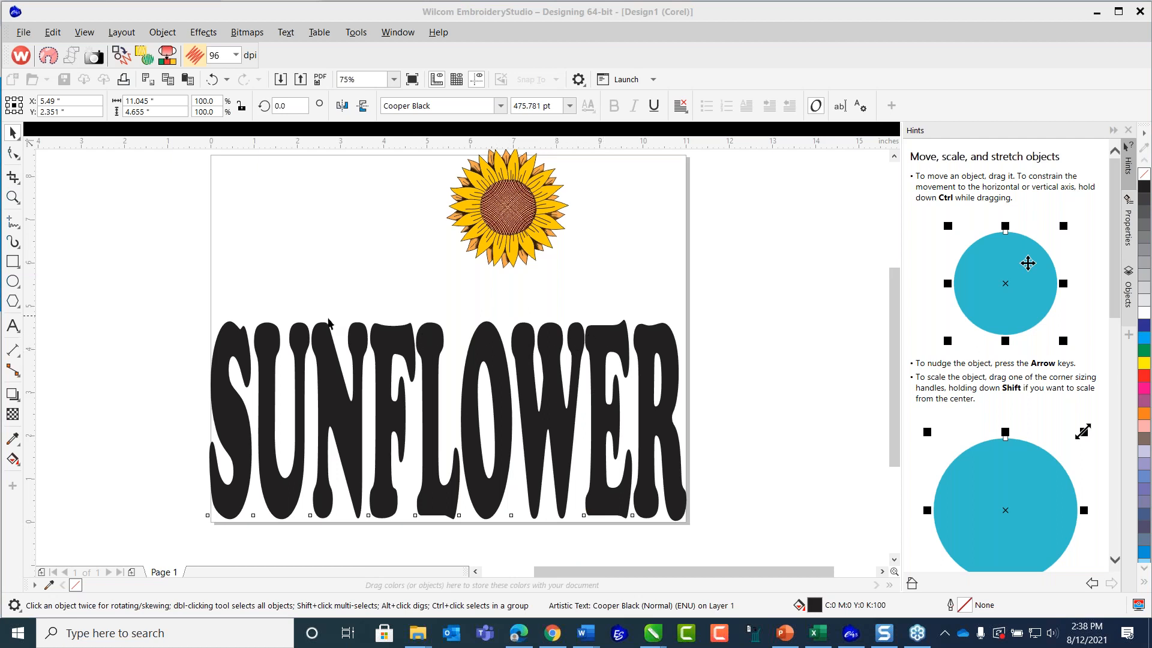
# Remove the fill from the SUNFLOWER text and give it a black hairline outline.
pyautogui.click(356, 340)
pyautogui.click(357, 340)
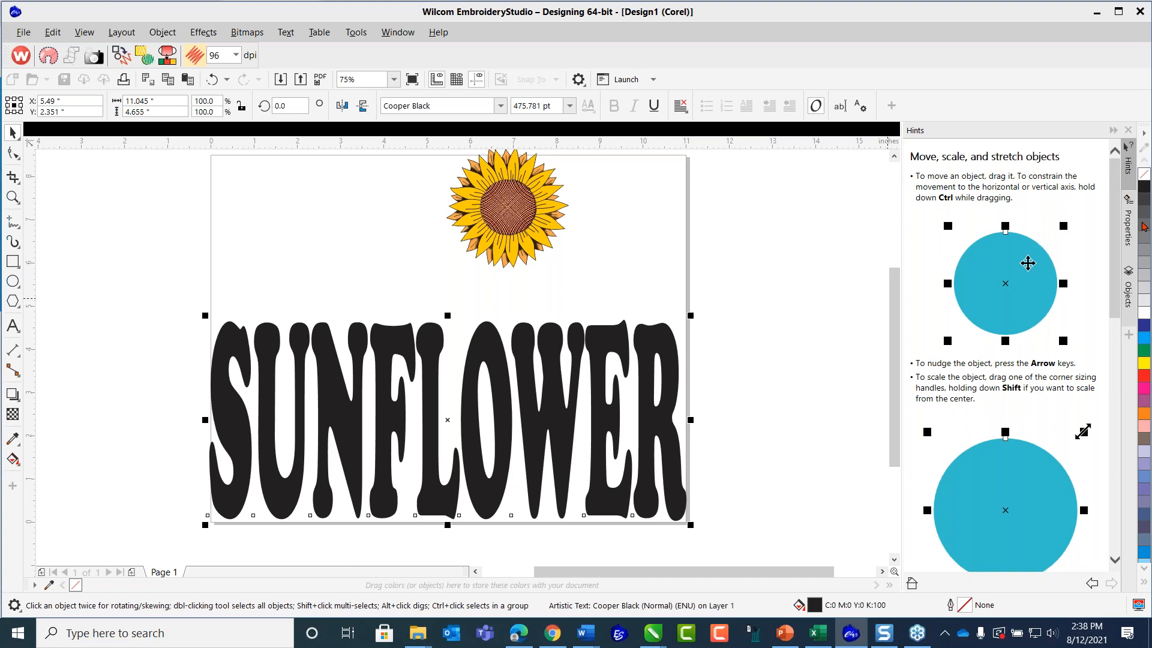
pyautogui.click(1138, 196)
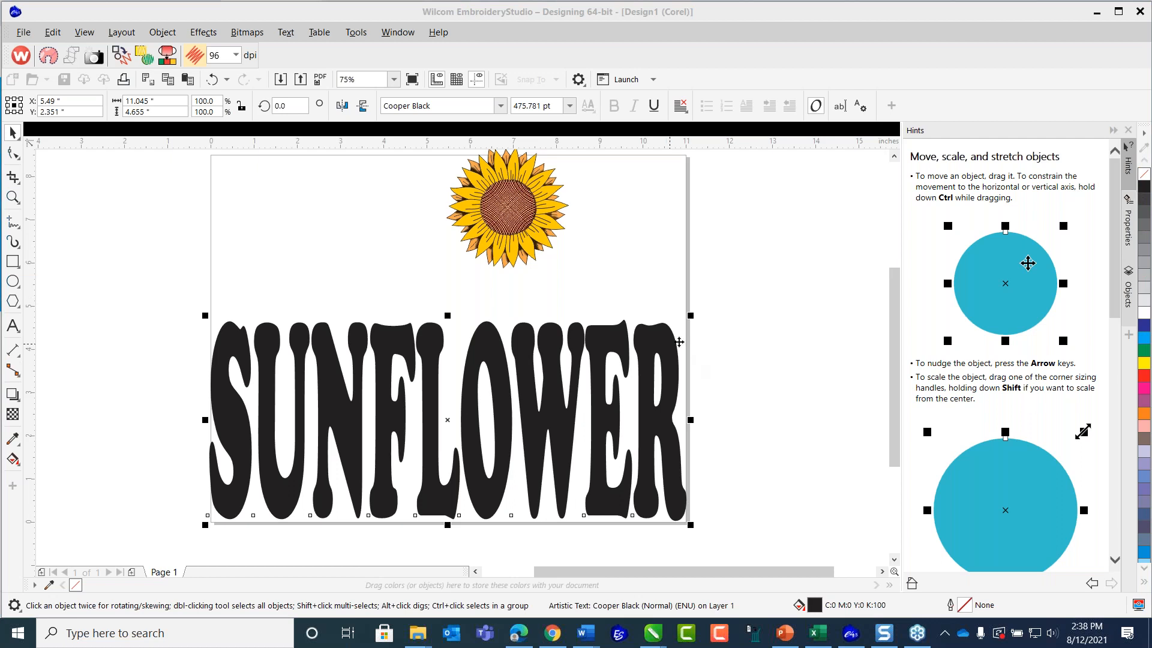
pyautogui.click(1146, 179)
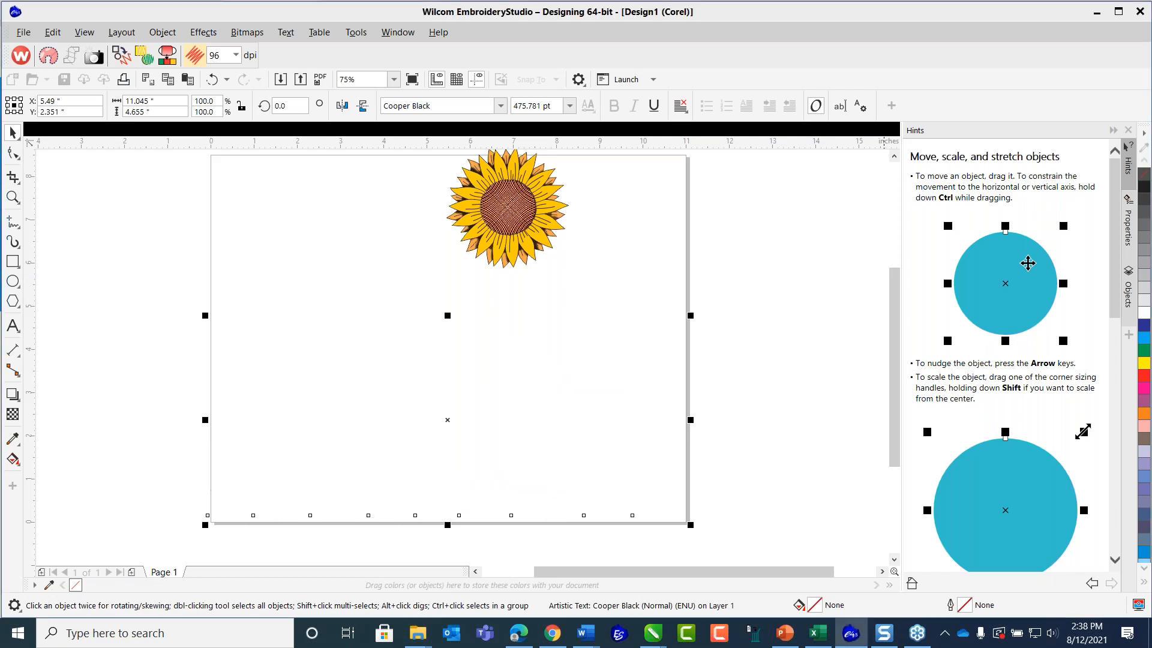
pyautogui.rightClick(1146, 190)
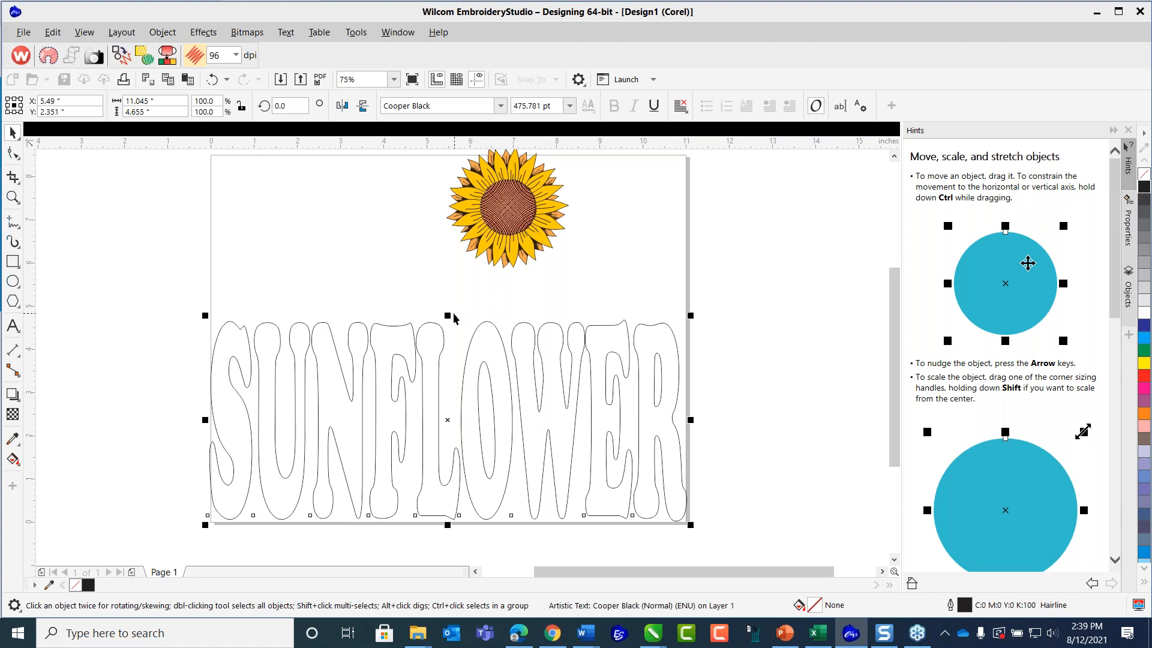
# Stretch the outlined text upward to about 5.13 inches tall and place the sunflower above it at about X 4.78, Y 6.84 inches.
pyautogui.moveTo(447, 315); pyautogui.dragTo(503, 246)
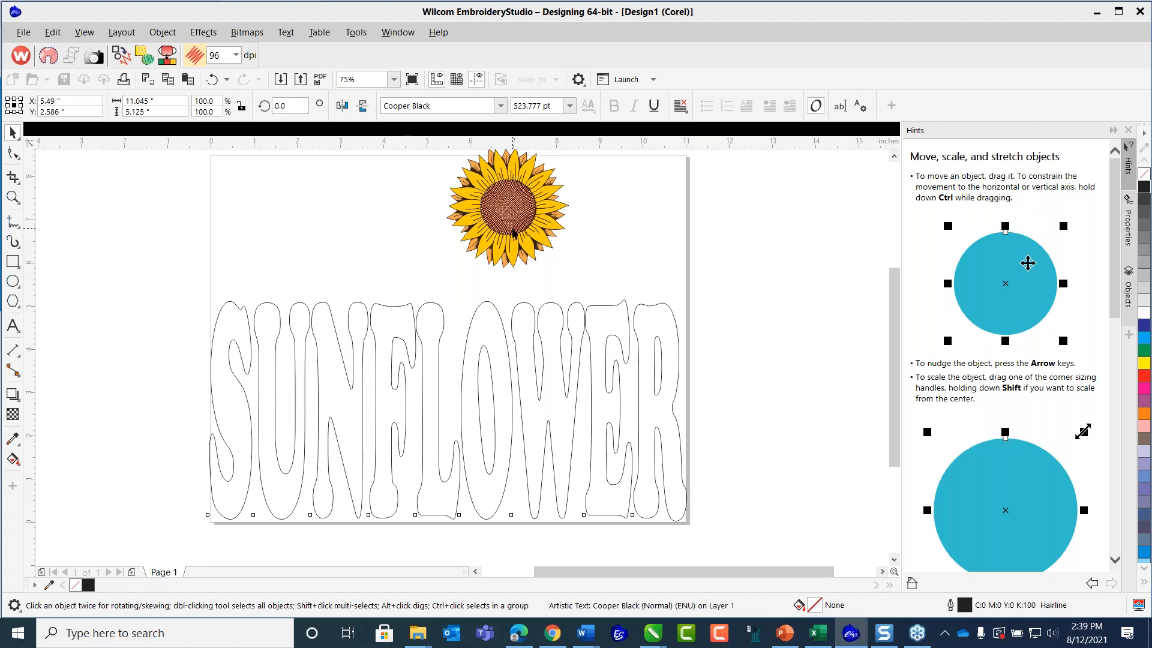
pyautogui.click(513, 232)
pyautogui.moveTo(513, 233); pyautogui.dragTo(674, 323)
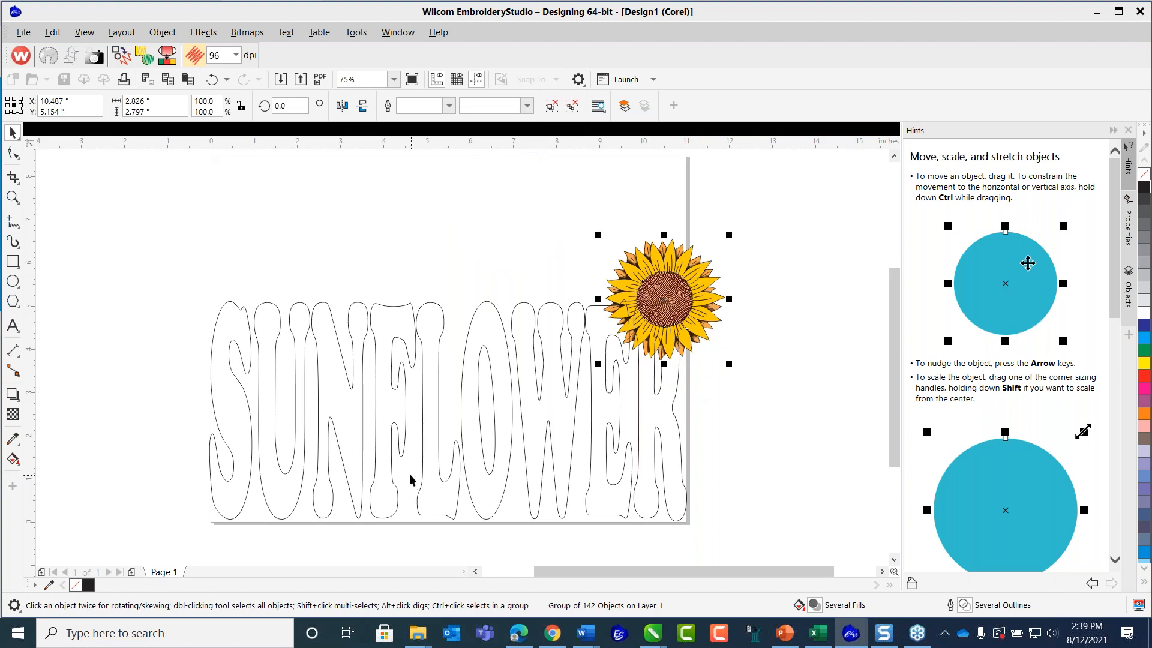
pyautogui.moveTo(603, 266); pyautogui.dragTo(356, 192)
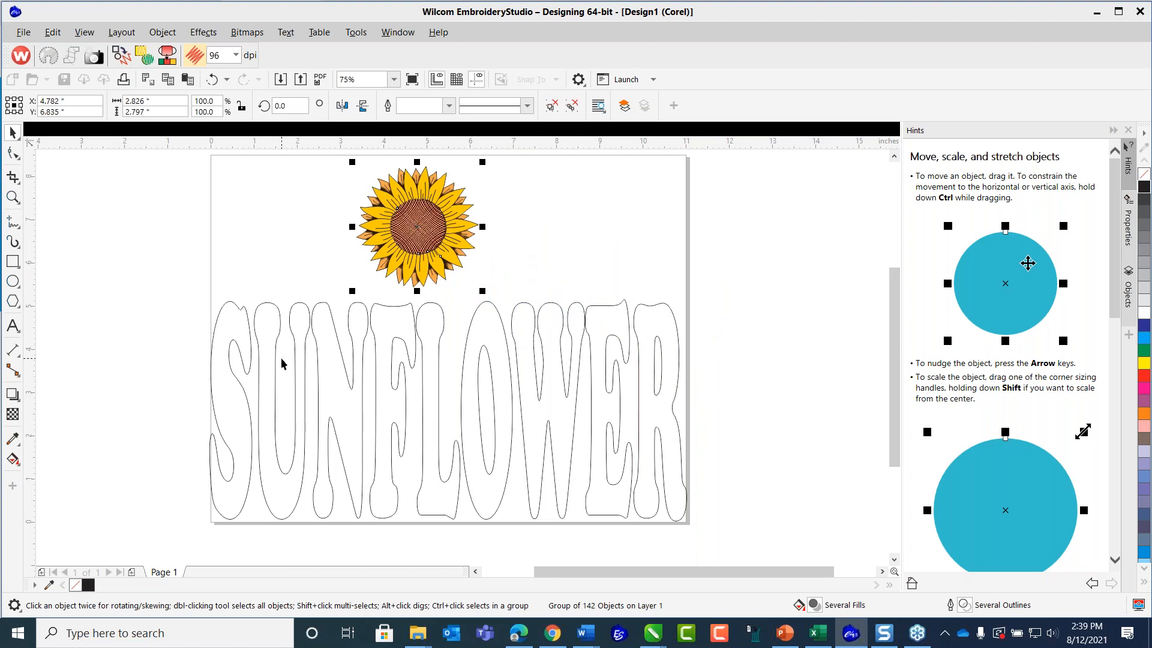
# Save the version with outlined lettering in CDR format over Sunflower_Art2.cdr.
pyautogui.click(21, 36)
pyautogui.click(54, 109)
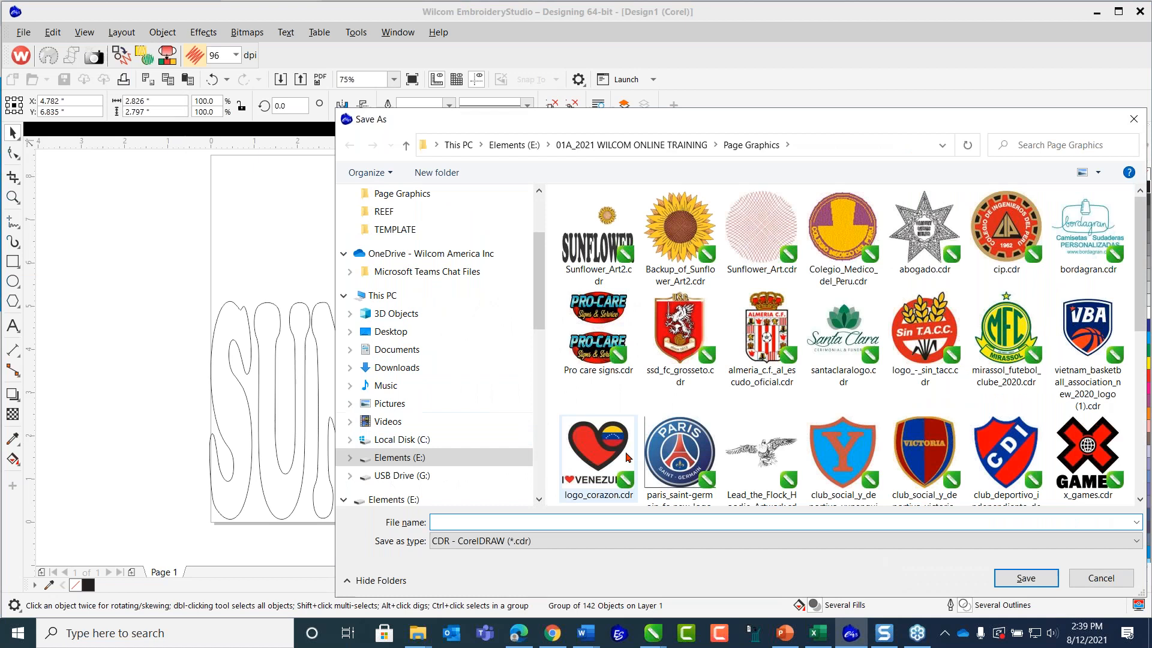
pyautogui.click(600, 236)
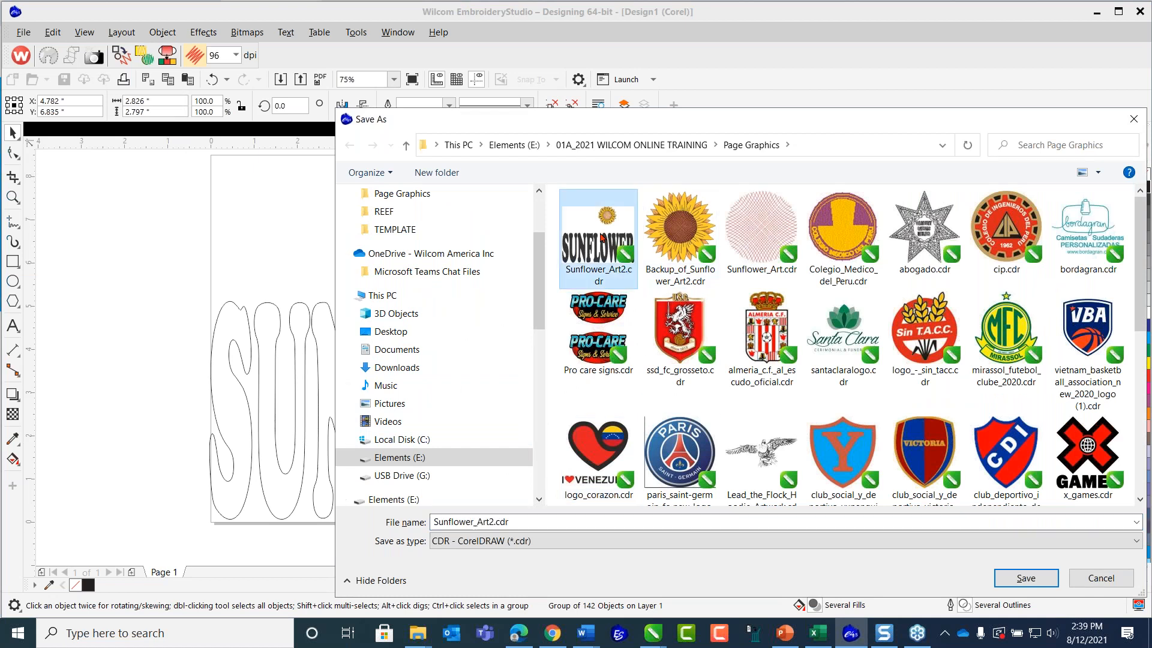
pyautogui.click(1026, 579)
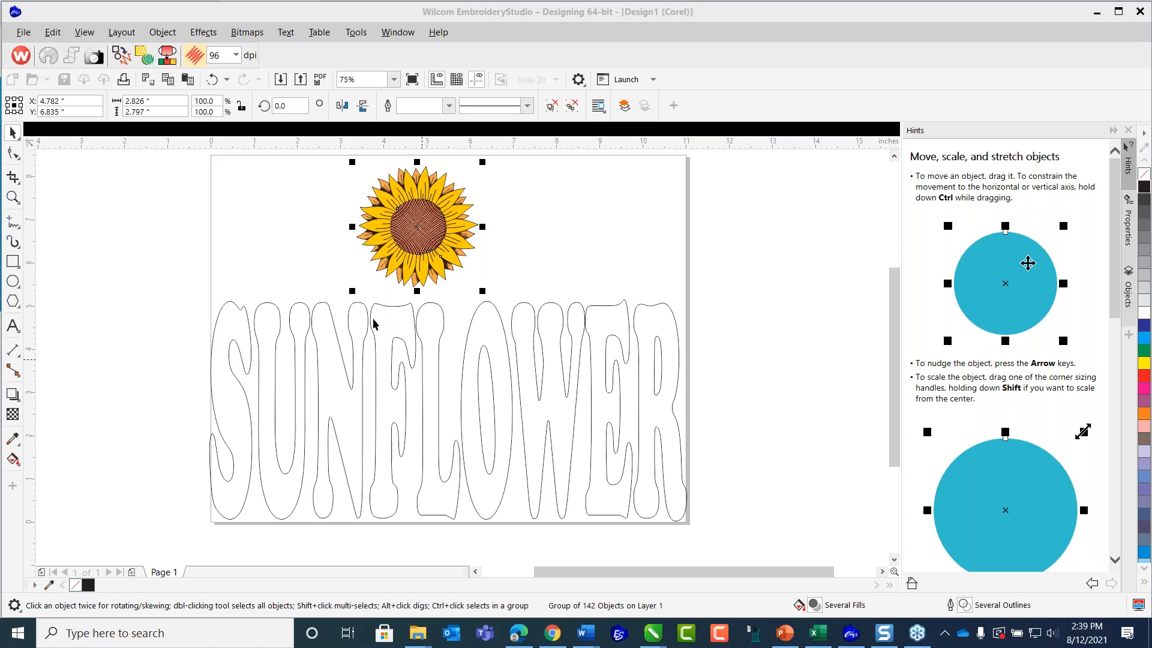
# Clear the selection and paste the clipboard contents onto the page.
pyautogui.click(168, 213)
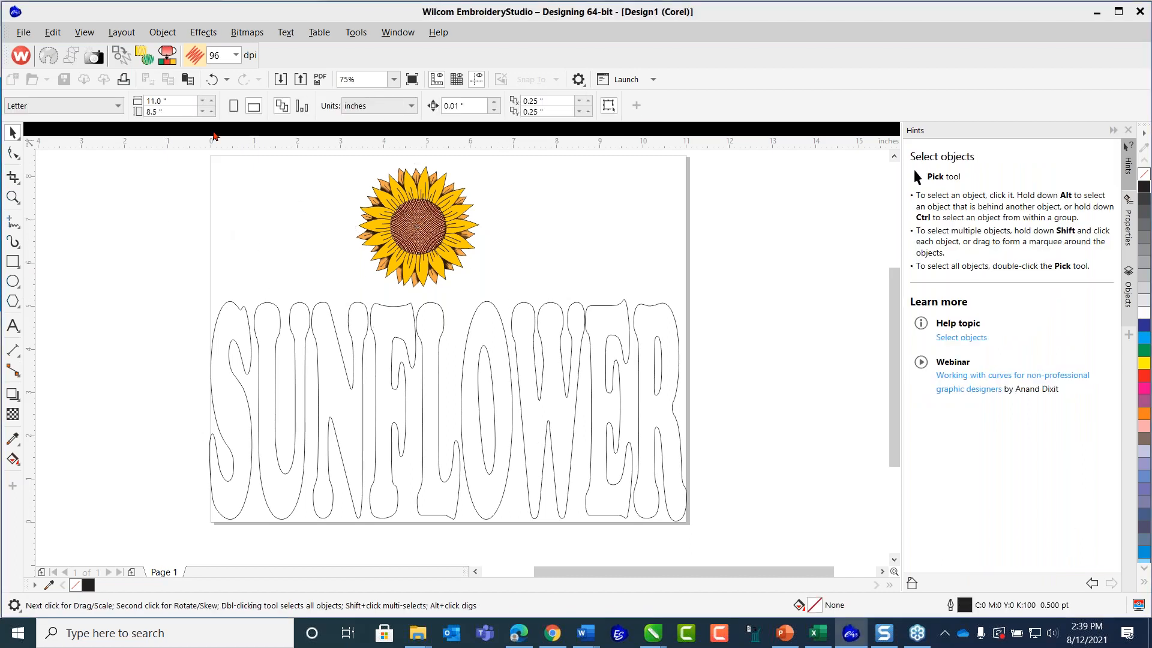
pyautogui.click(185, 80)
# Undo the last paste and switch to Chrome to copy the sunflower field photo from the "bmp image SUNFLOWERS" image results.
pyautogui.click(212, 80)
pyautogui.click(553, 633)
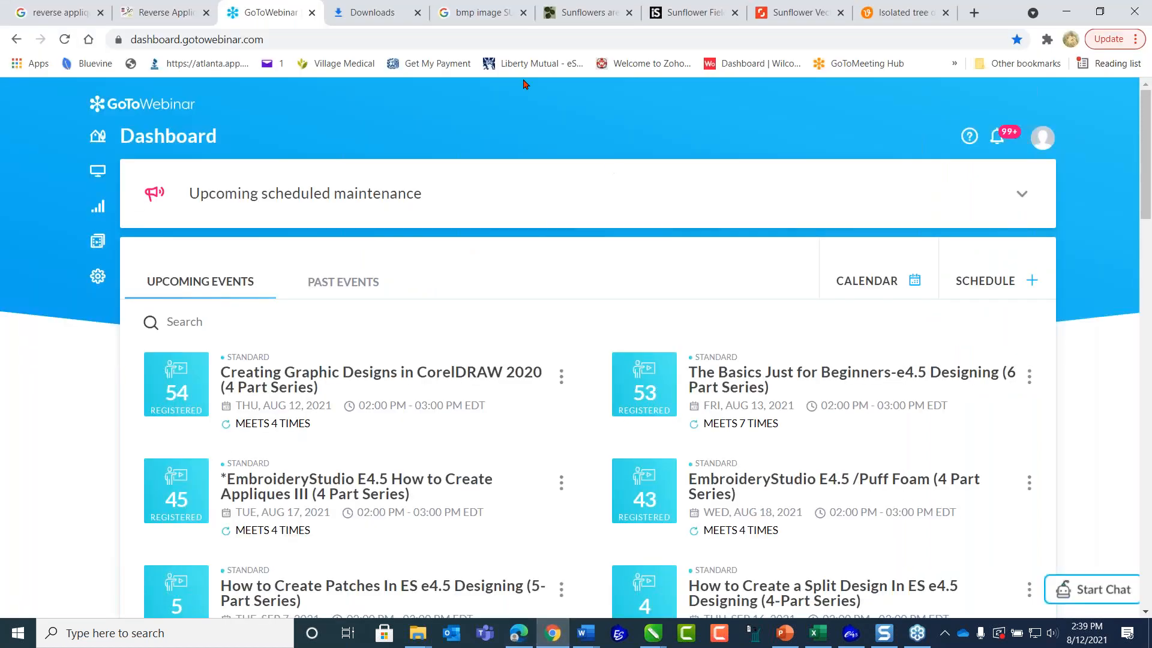
pyautogui.click(476, 13)
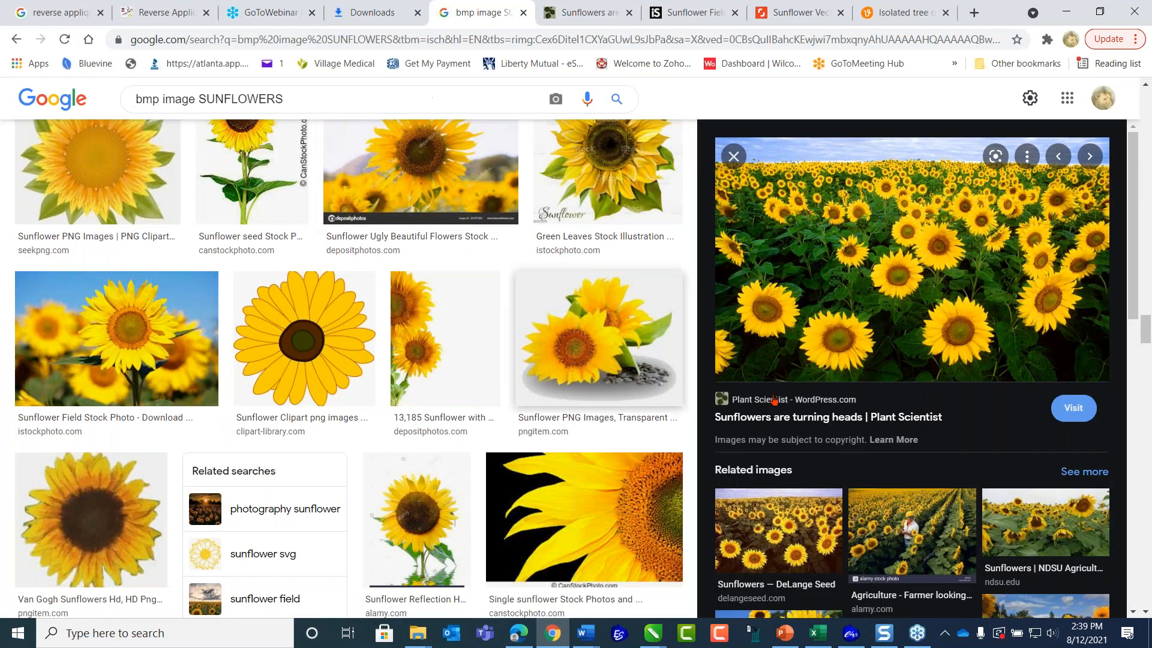
pyautogui.rightClick(895, 246)
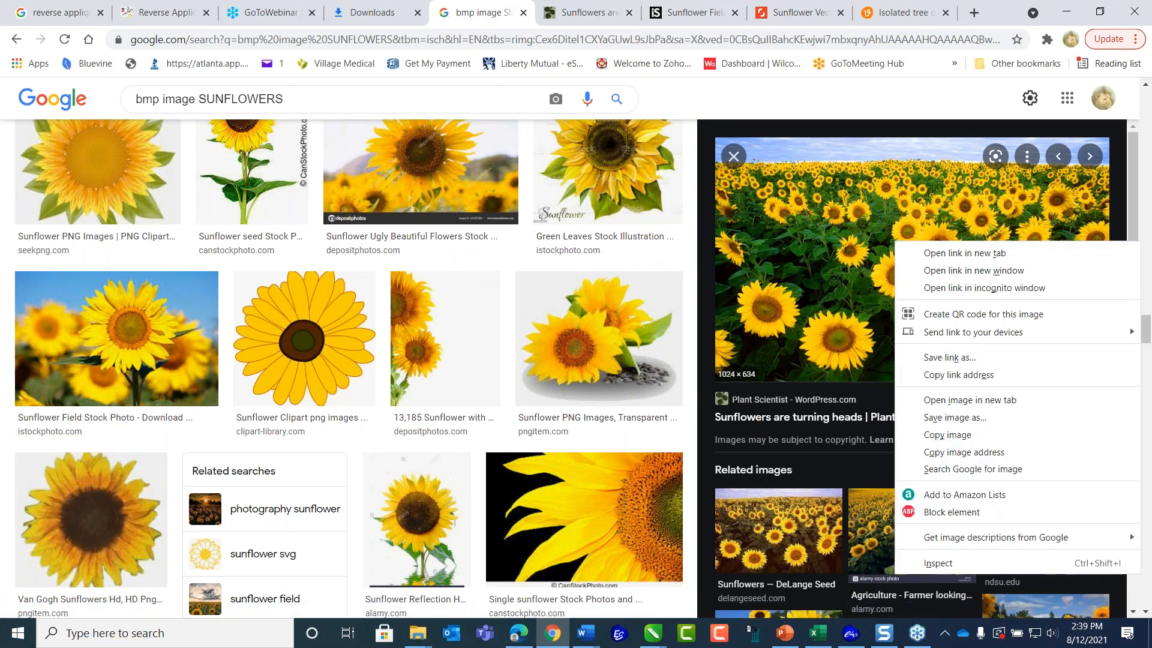
pyautogui.click(927, 436)
# Paste the copied sunflower field photo into the EmbroideryStudio design and place it beside the page at X -8.0, Y 5.111 inches.
pyautogui.click(851, 633)
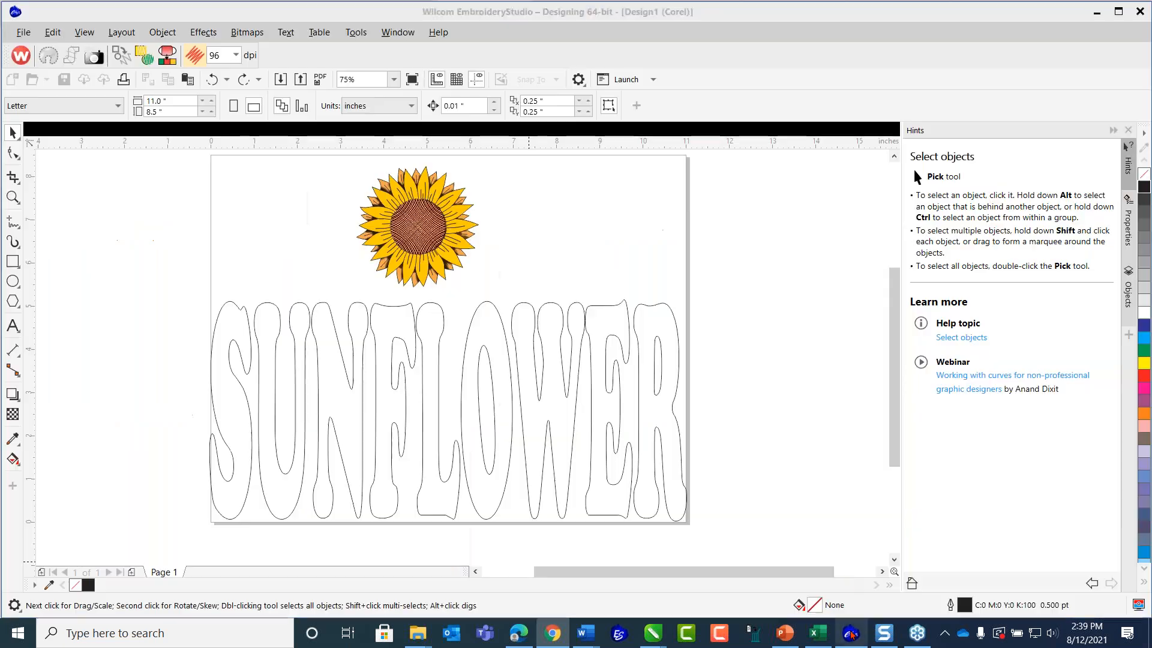
pyautogui.scroll(-2, 682, 339)
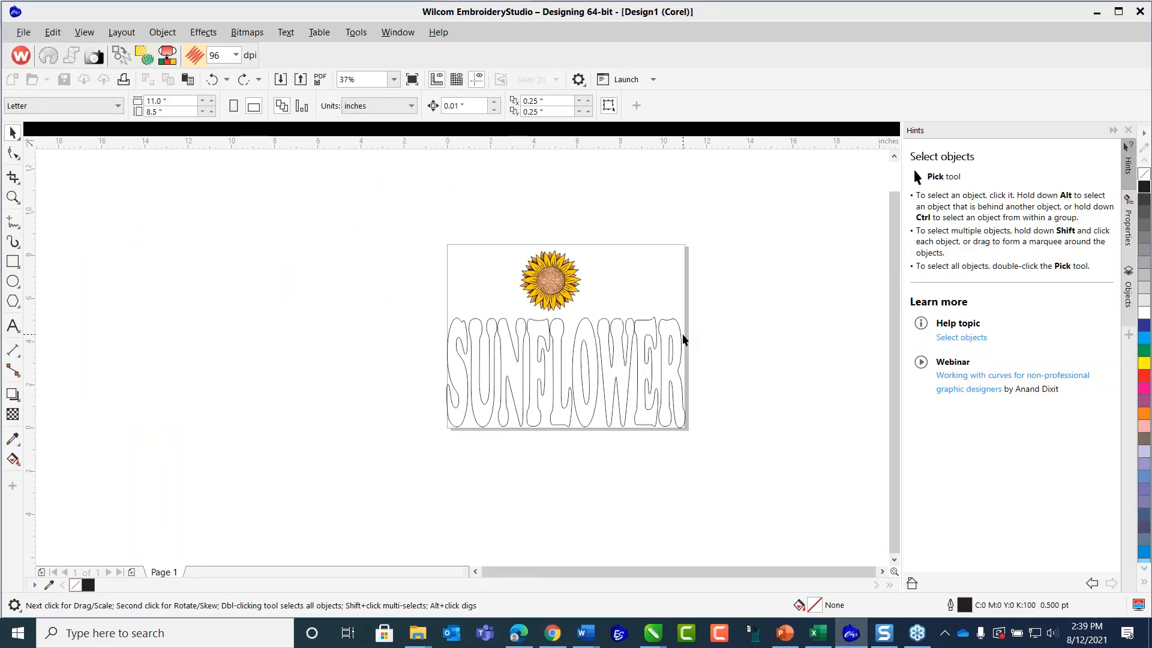
pyautogui.click(188, 78)
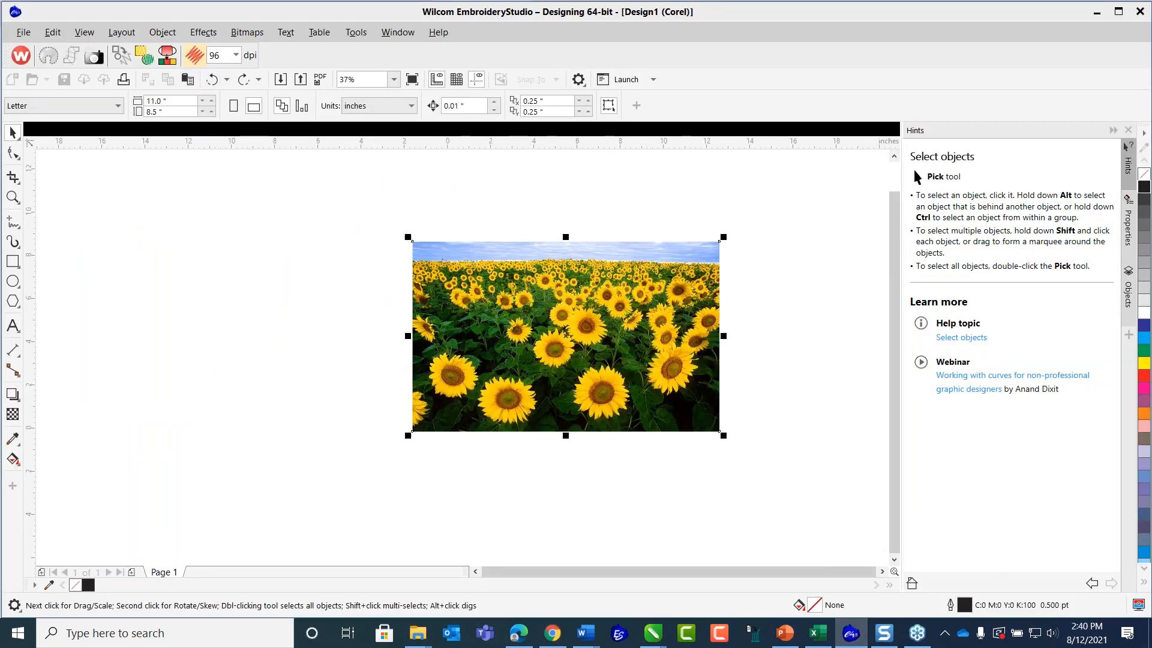
pyautogui.moveTo(638, 342); pyautogui.dragTo(347, 339)
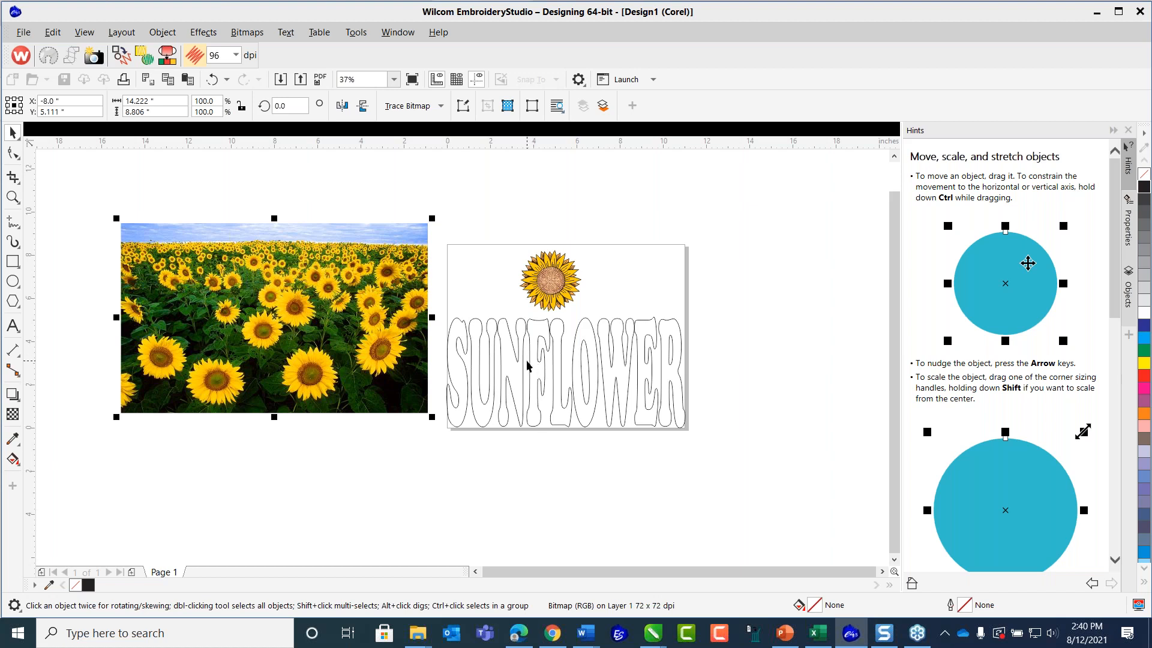
pyautogui.scroll(1, 531, 368)
pyautogui.scroll(-1, 527, 368)
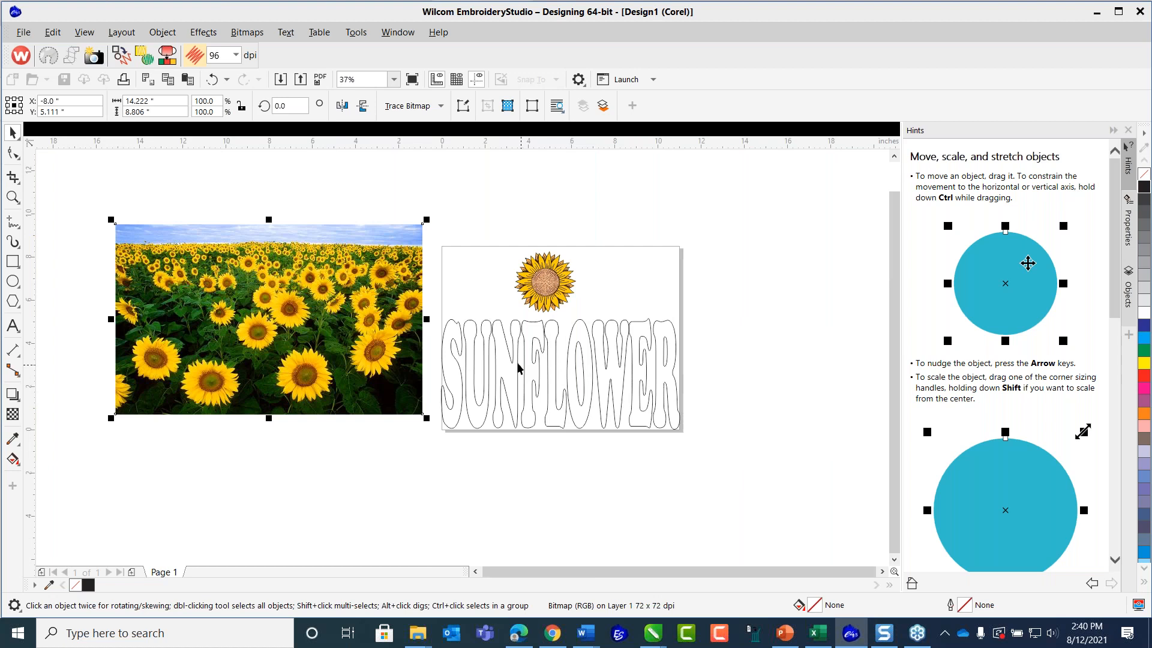
# Try clipping the sunflower field photo inside the SUNFLOWER lettering with PowerClip, and undo it.
pyautogui.click(452, 203)
pyautogui.click(399, 242)
pyautogui.click(167, 36)
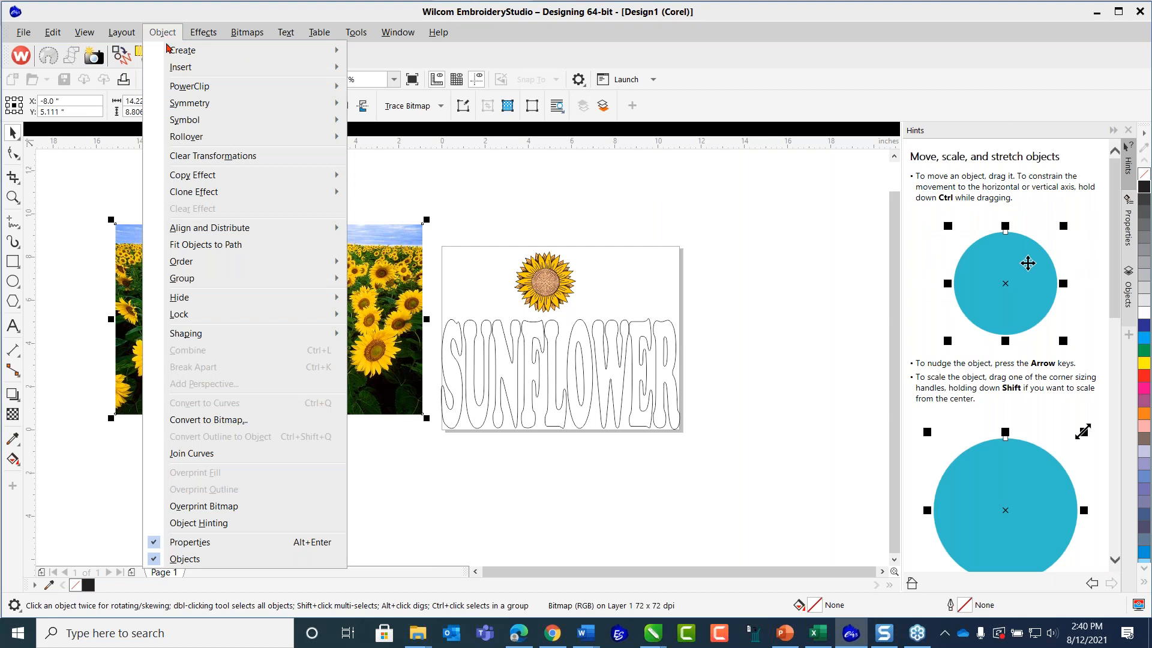
pyautogui.moveTo(188, 90)
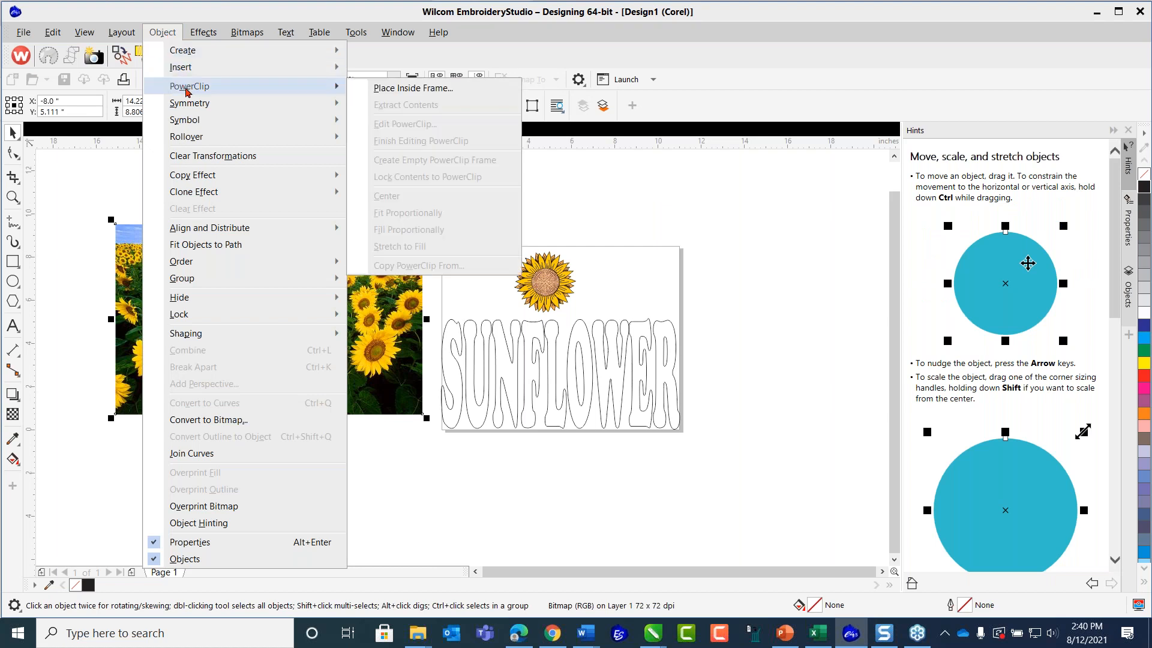
pyautogui.click(378, 91)
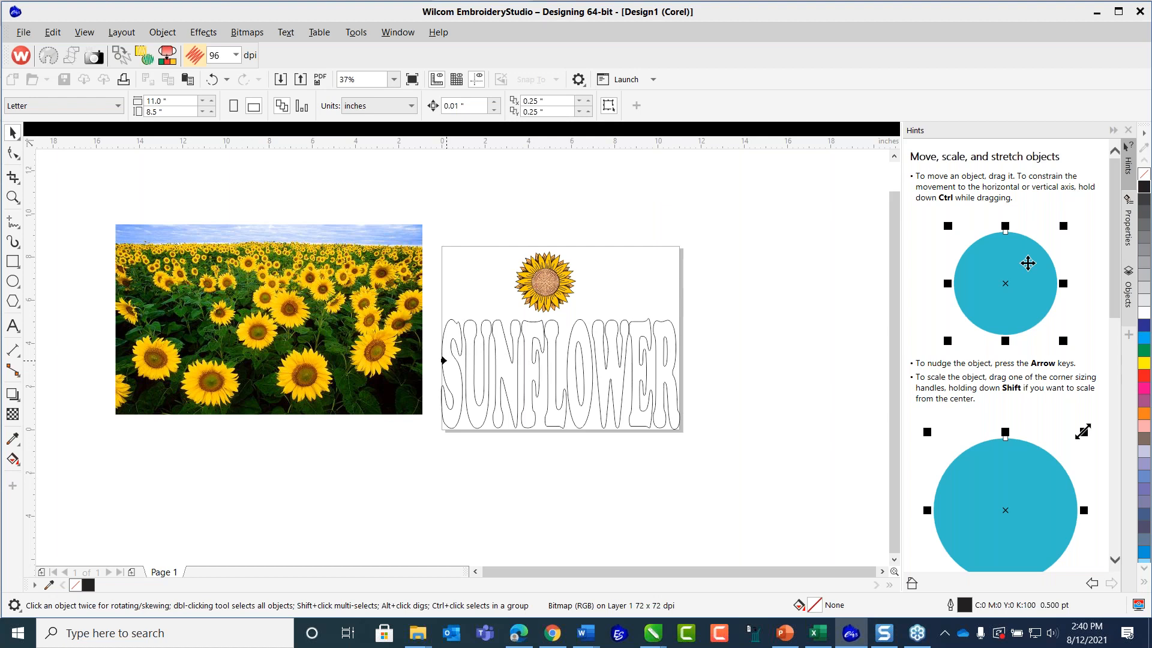
pyautogui.click(443, 360)
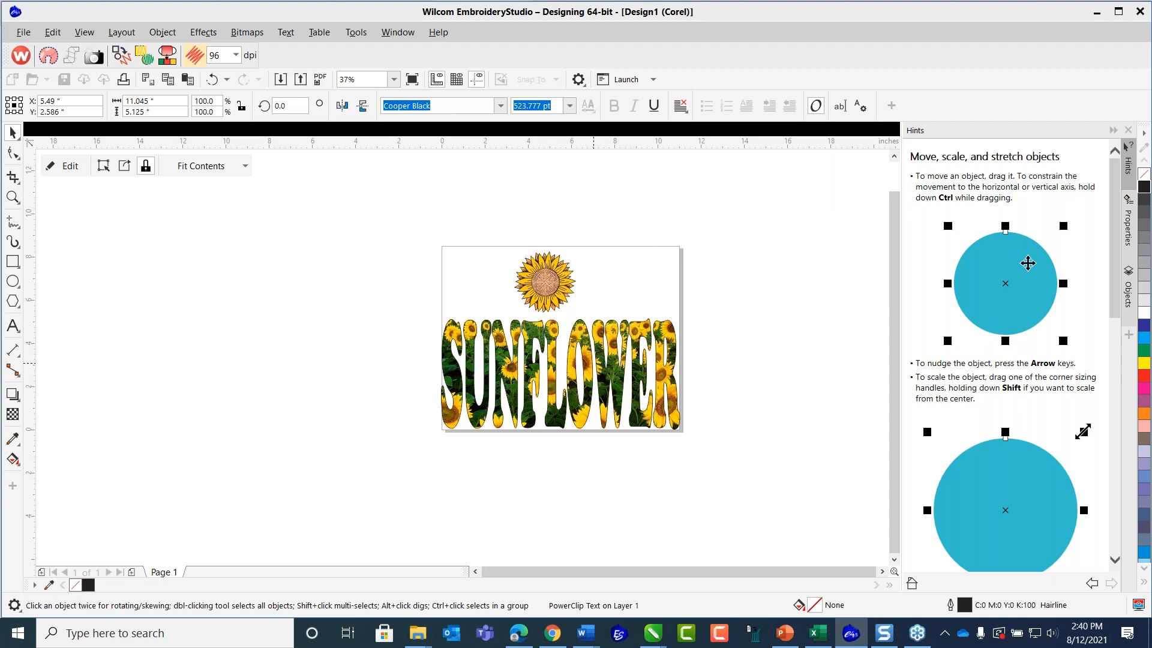
pyautogui.click(412, 79)
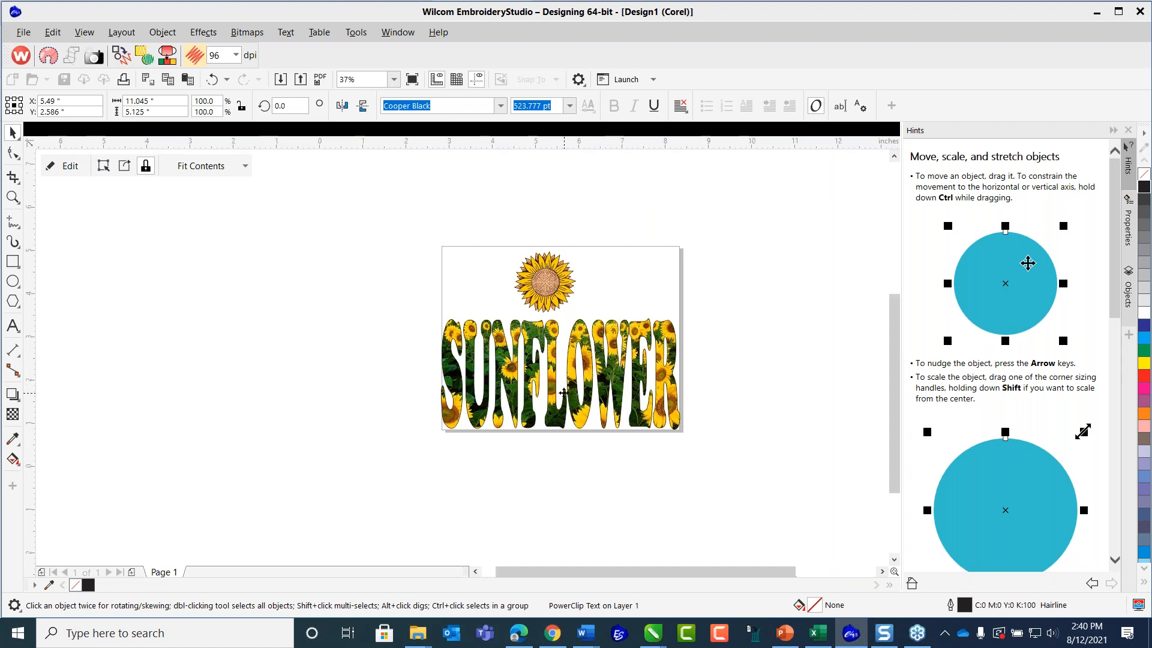
pyautogui.click(395, 80)
pyautogui.click(389, 93)
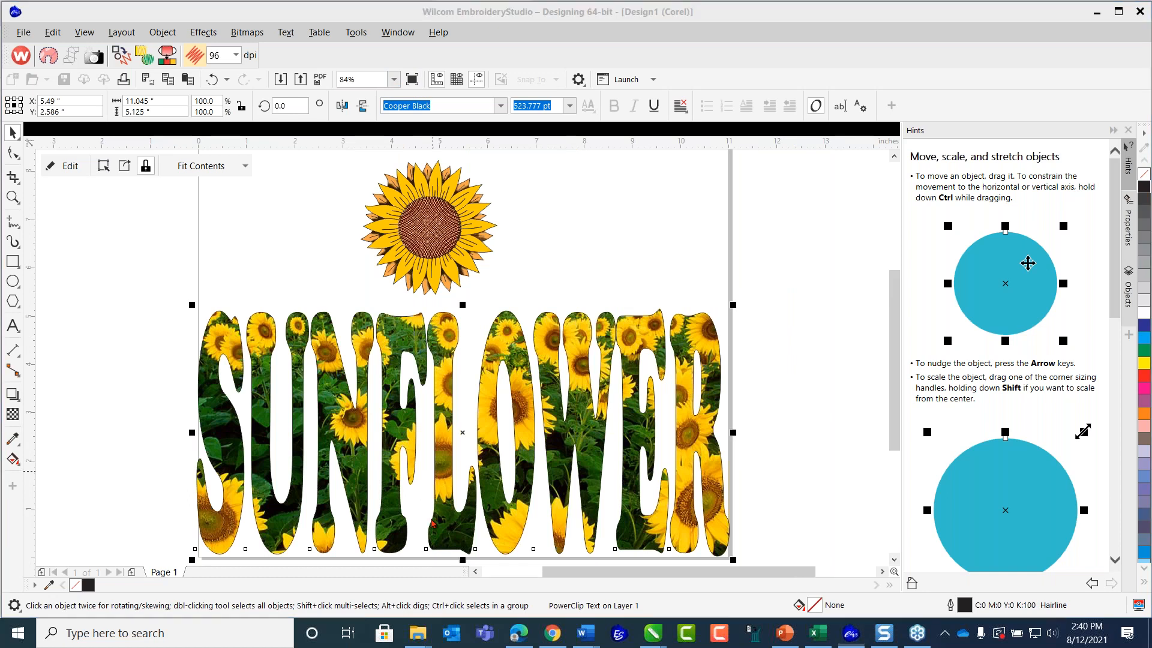
pyautogui.click(150, 287)
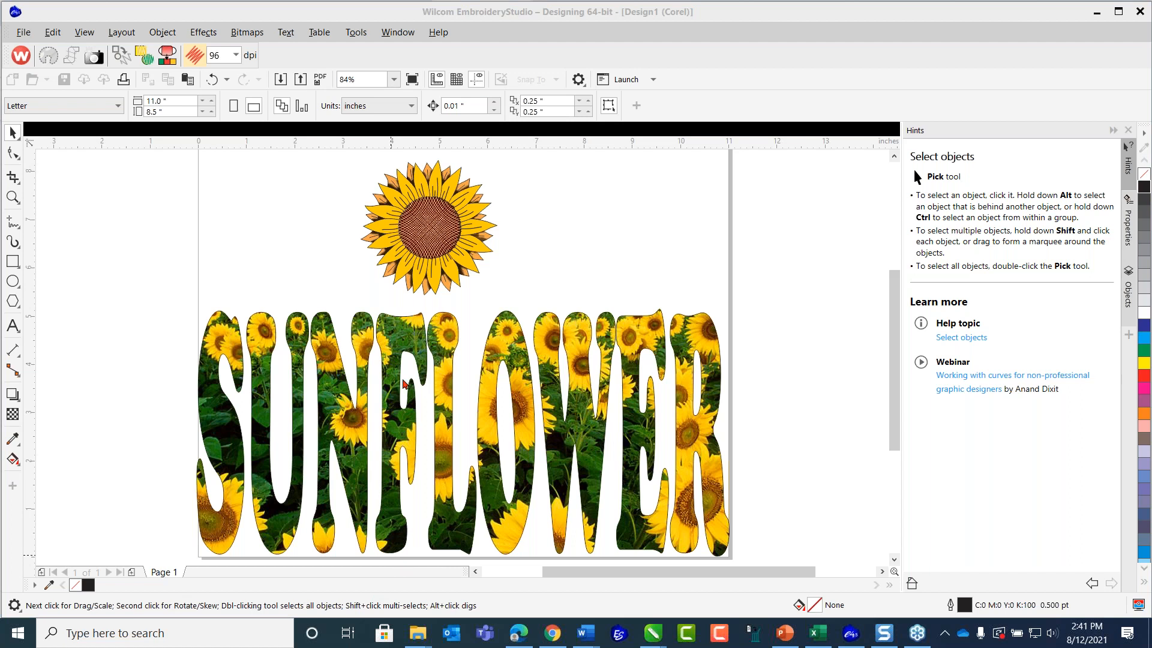
pyautogui.click(212, 79)
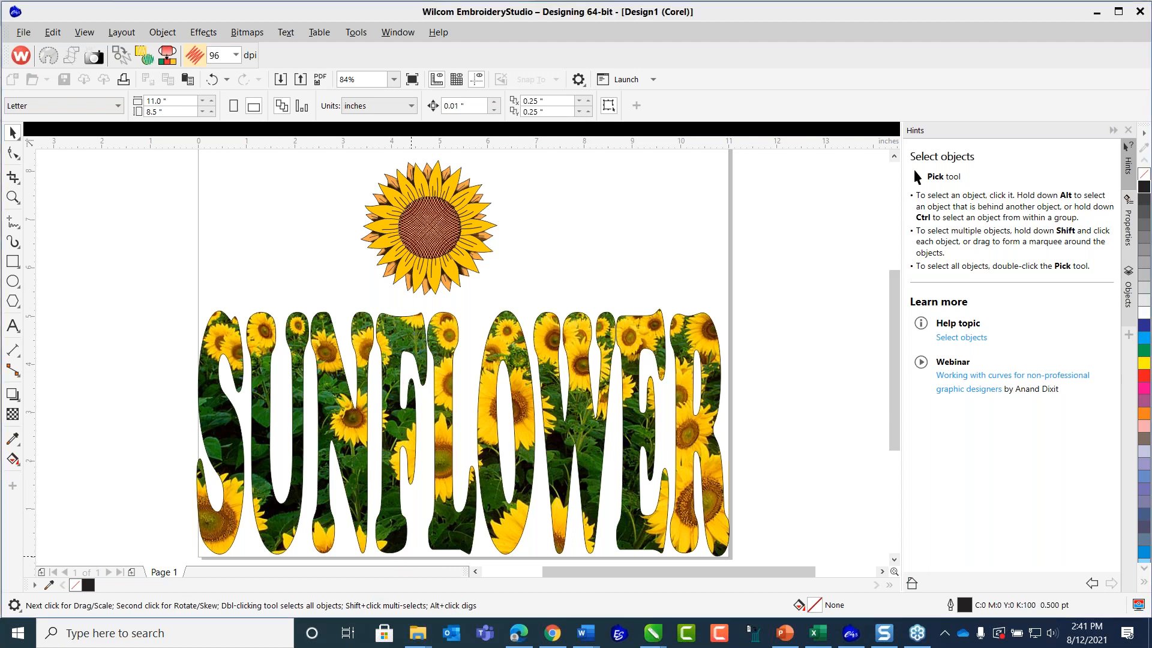
# Place the sunflower field photo inside the outlined SUNFLOWER lettering as a PowerClip and clear the selection.
pyautogui.scroll(-2, 381, 307)
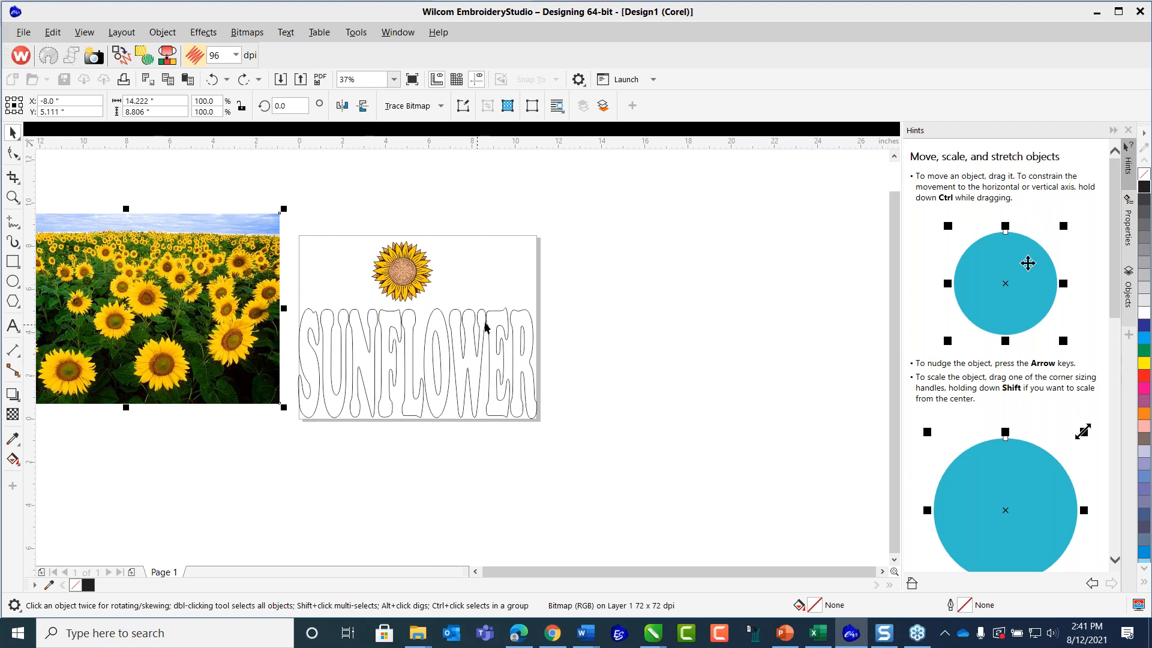
pyautogui.click(300, 470)
pyautogui.click(244, 348)
pyautogui.click(163, 32)
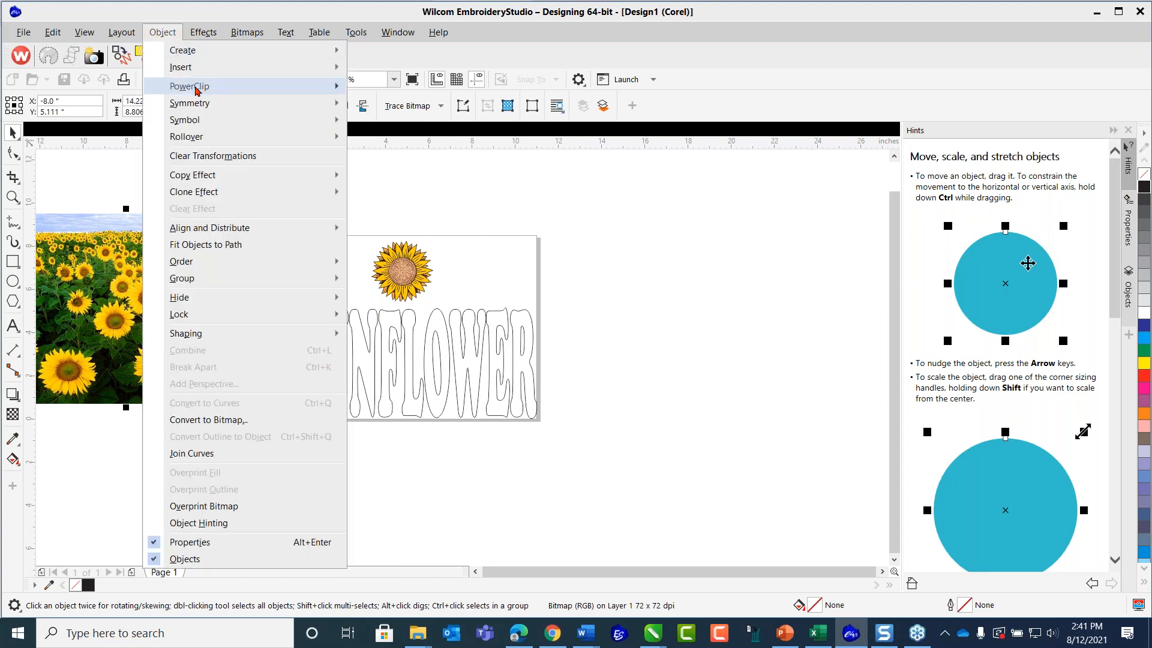
pyautogui.moveTo(196, 90)
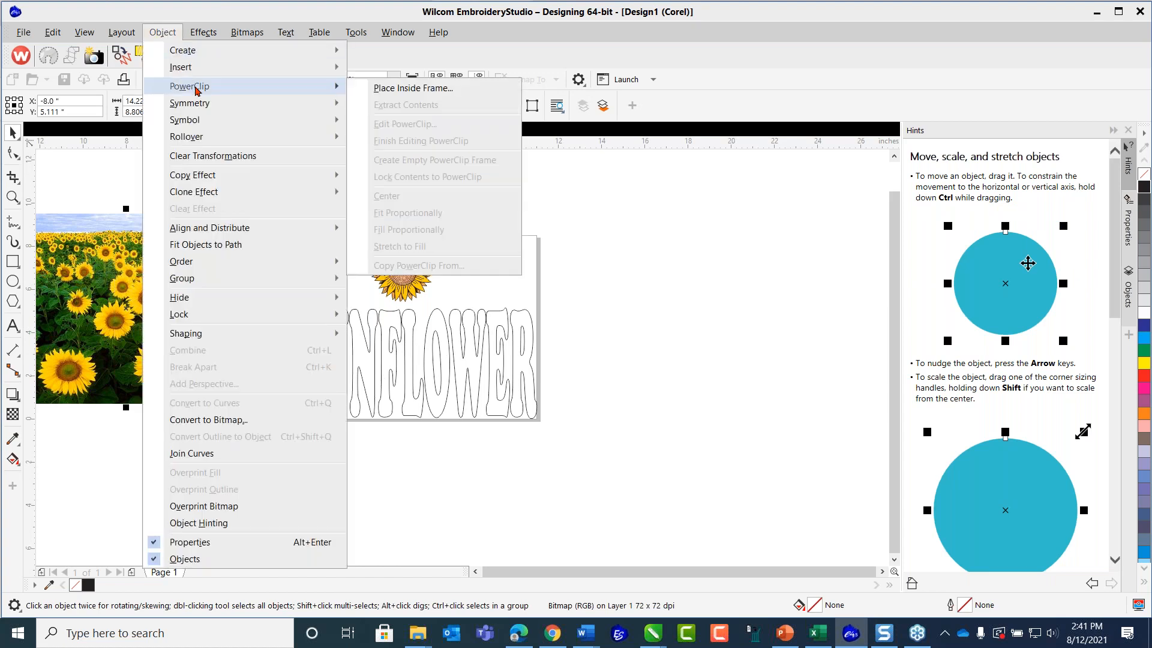
pyautogui.click(388, 90)
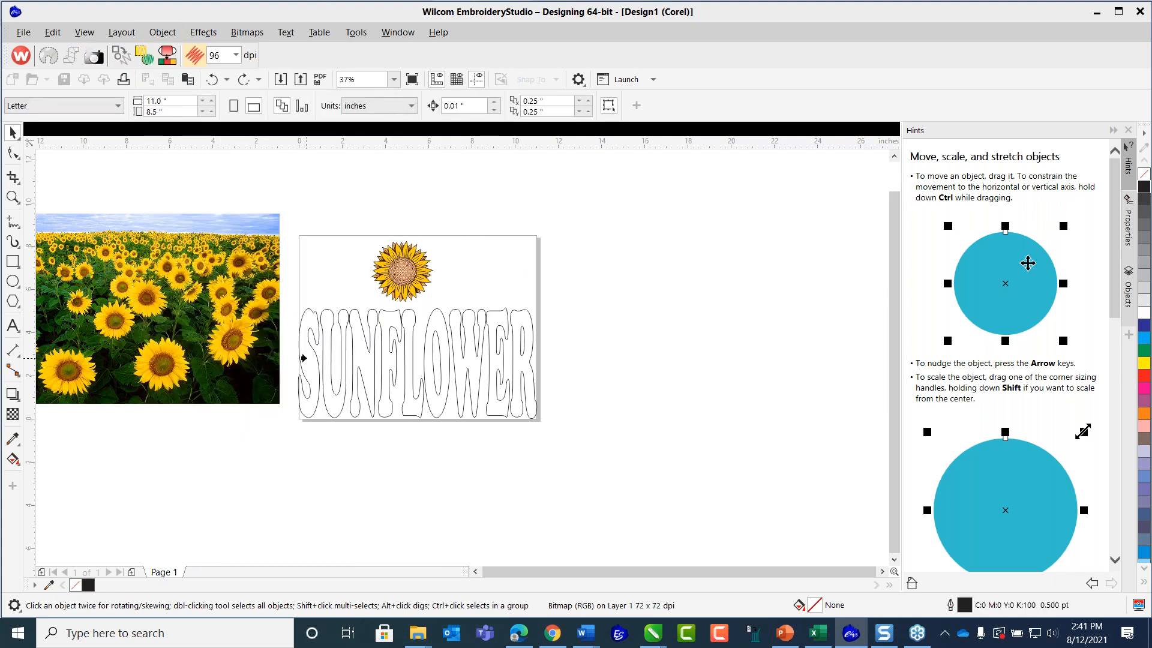
pyautogui.click(303, 358)
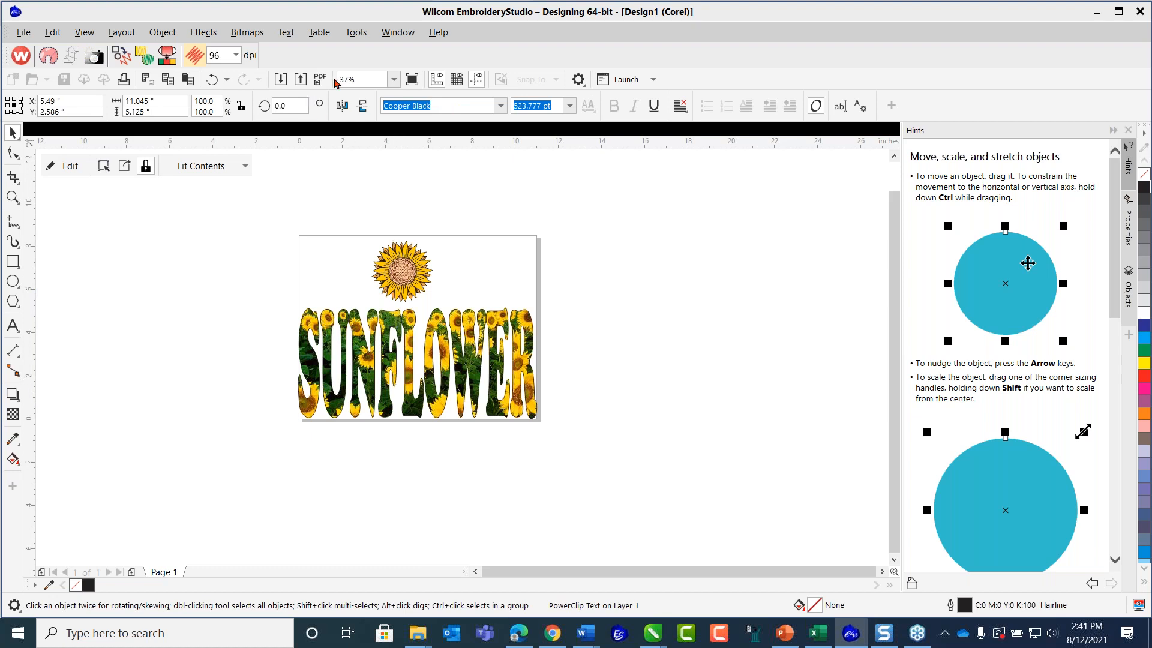
pyautogui.click(393, 80)
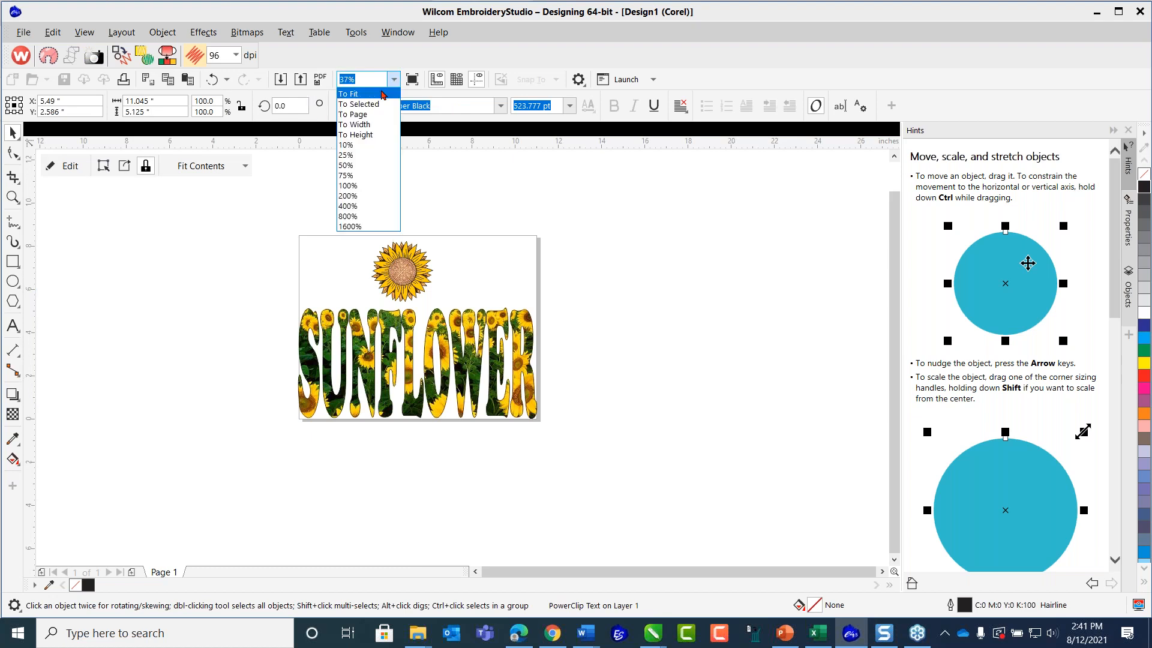
pyautogui.click(354, 92)
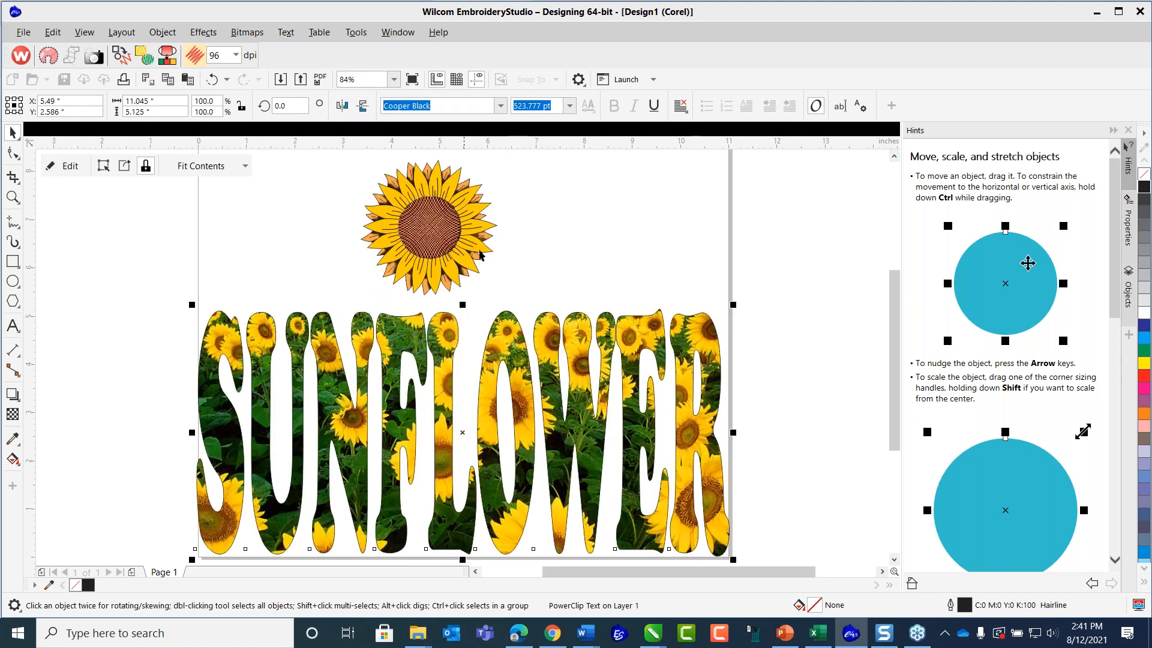
pyautogui.click(773, 282)
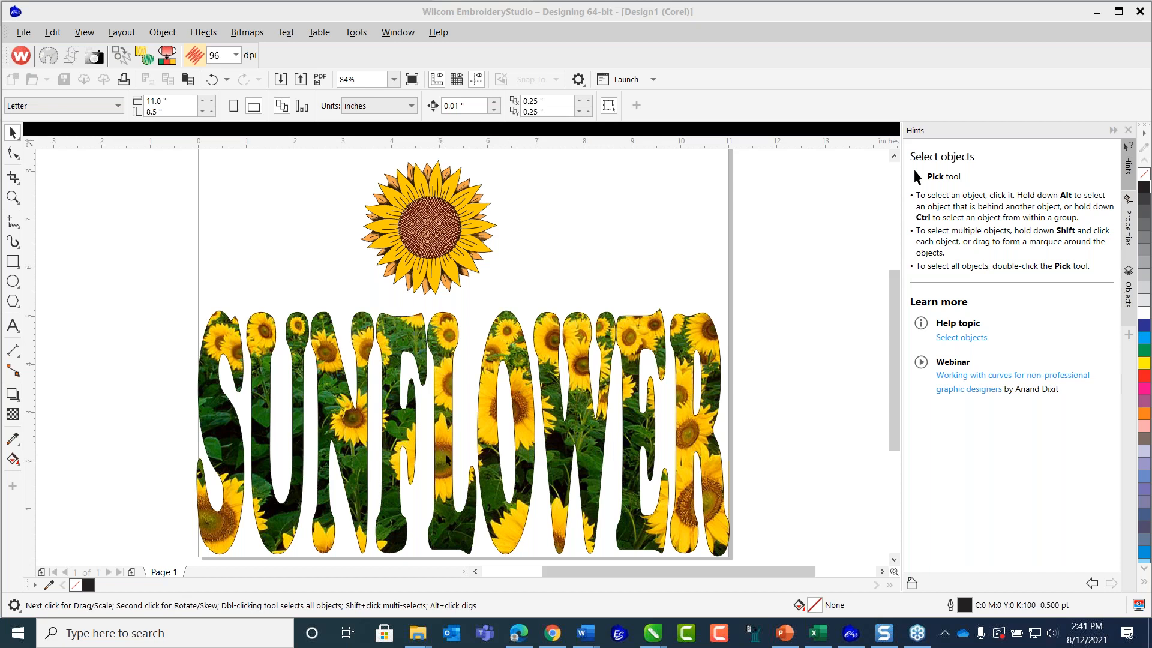
# Move the sunflower group over the top of the letter R at about X 10.48, Y 4.94 inches and bring it to the front of the layer.
pyautogui.moveTo(435, 232); pyautogui.dragTo(709, 324)
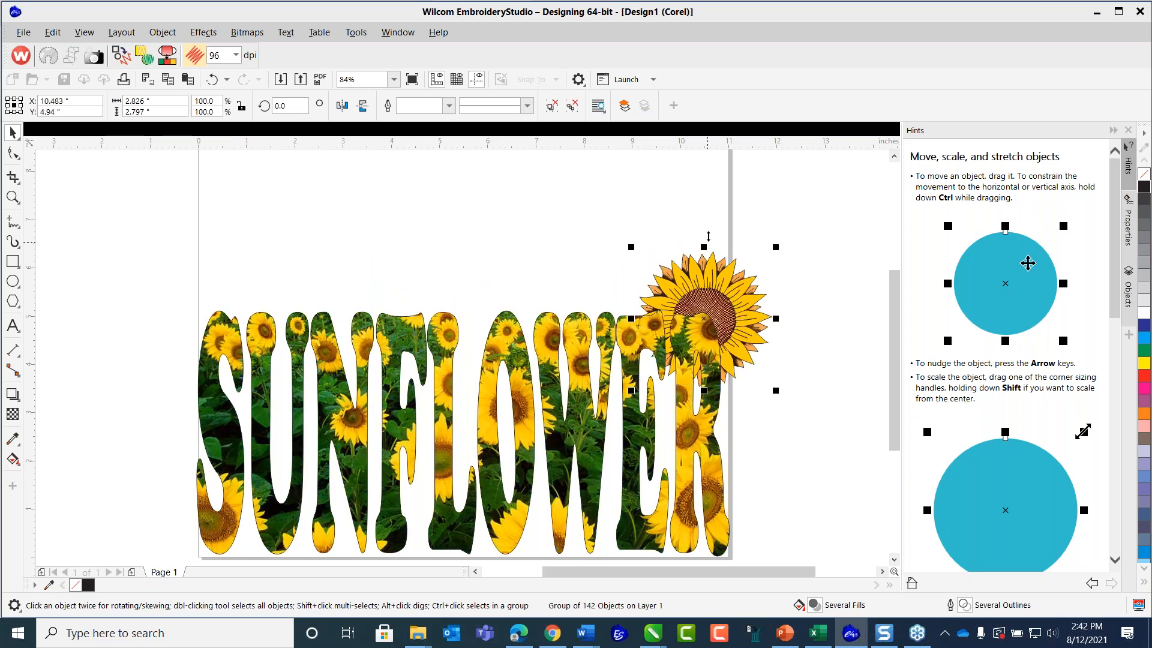
pyautogui.rightClick(730, 283)
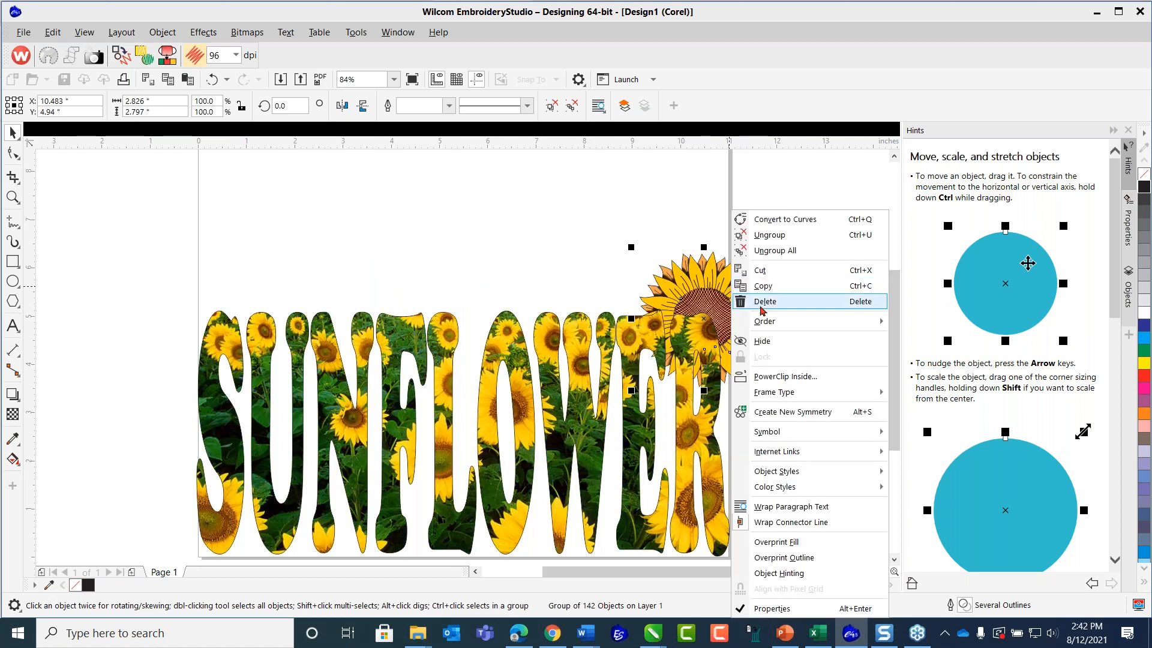
pyautogui.moveTo(766, 322)
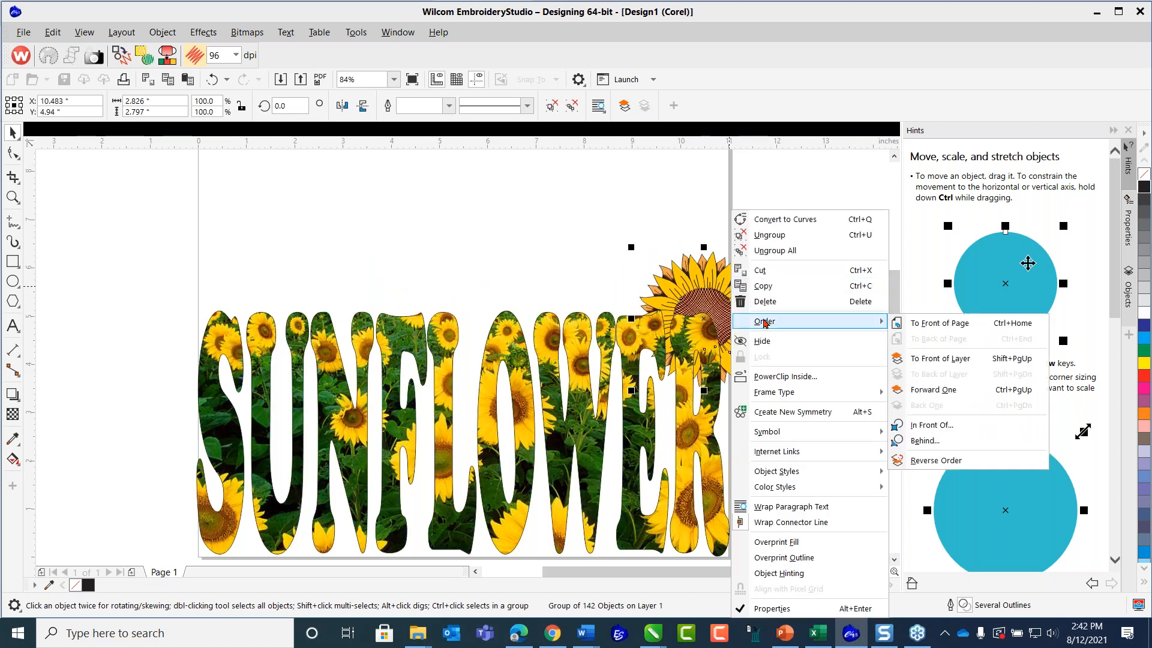
pyautogui.click(940, 358)
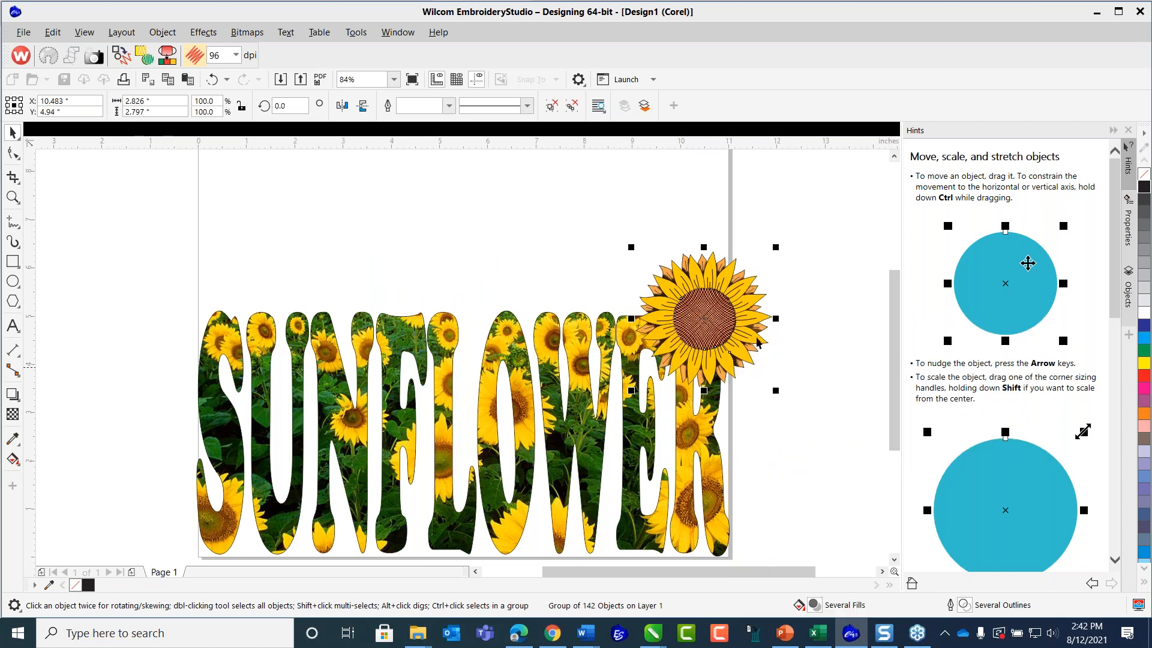
pyautogui.click(501, 221)
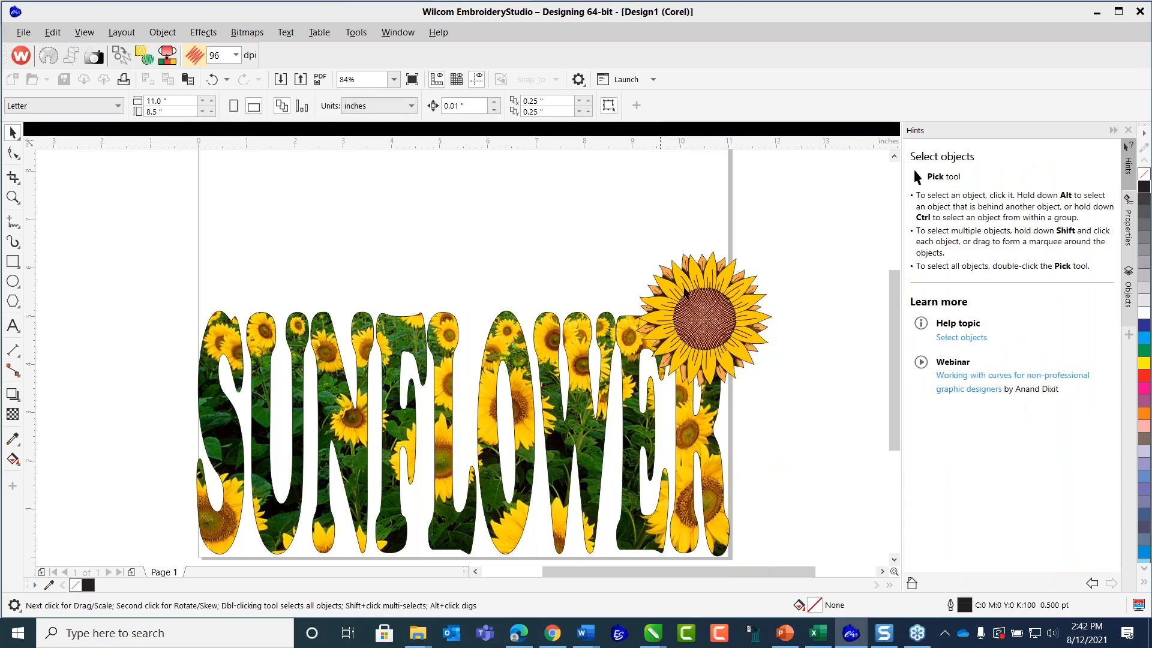
pyautogui.click(690, 289)
pyautogui.moveTo(495, 274); pyautogui.dragTo(709, 331)
pyautogui.click(556, 243)
pyautogui.scroll(-3, 528, 416)
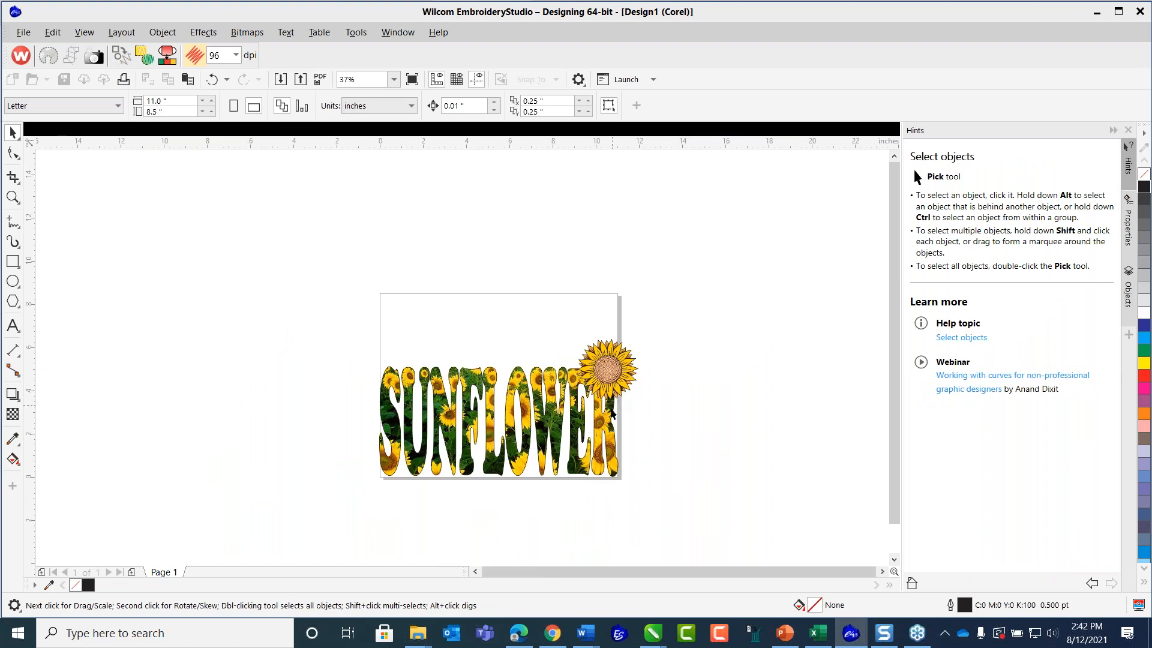
pyautogui.scroll(3, 611, 414)
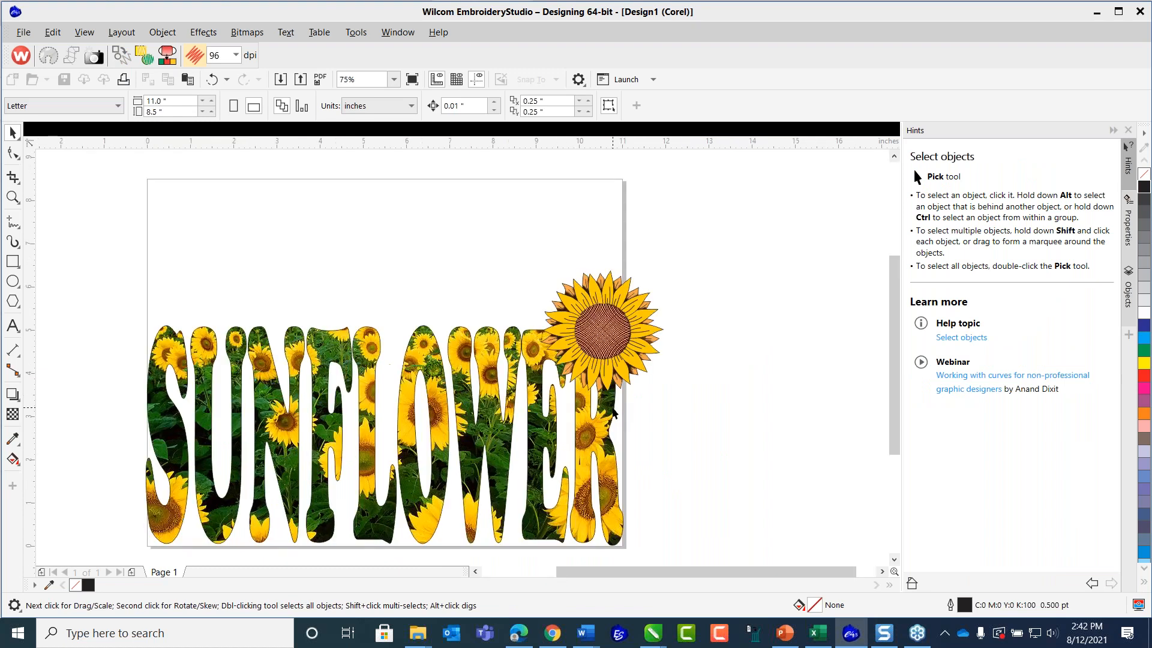
pyautogui.click(395, 79)
pyautogui.click(377, 94)
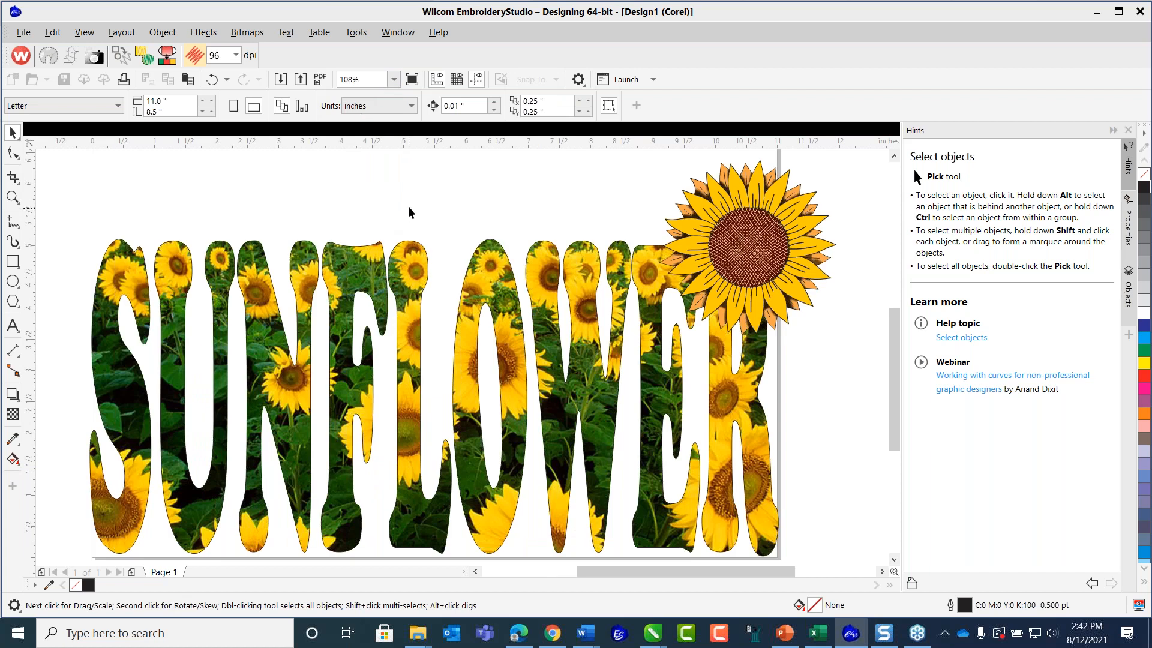
pyautogui.scroll(-6, 412, 201)
pyautogui.moveTo(314, 170); pyautogui.dragTo(530, 317)
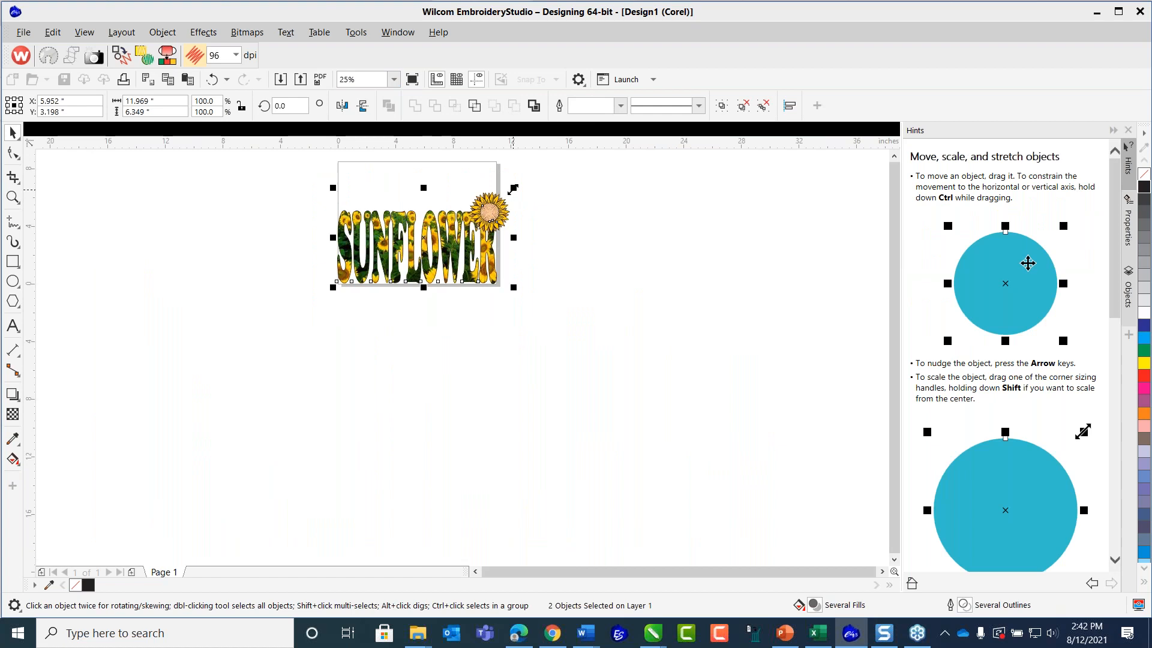
pyautogui.moveTo(312, 169); pyautogui.dragTo(520, 318)
pyautogui.click(208, 174)
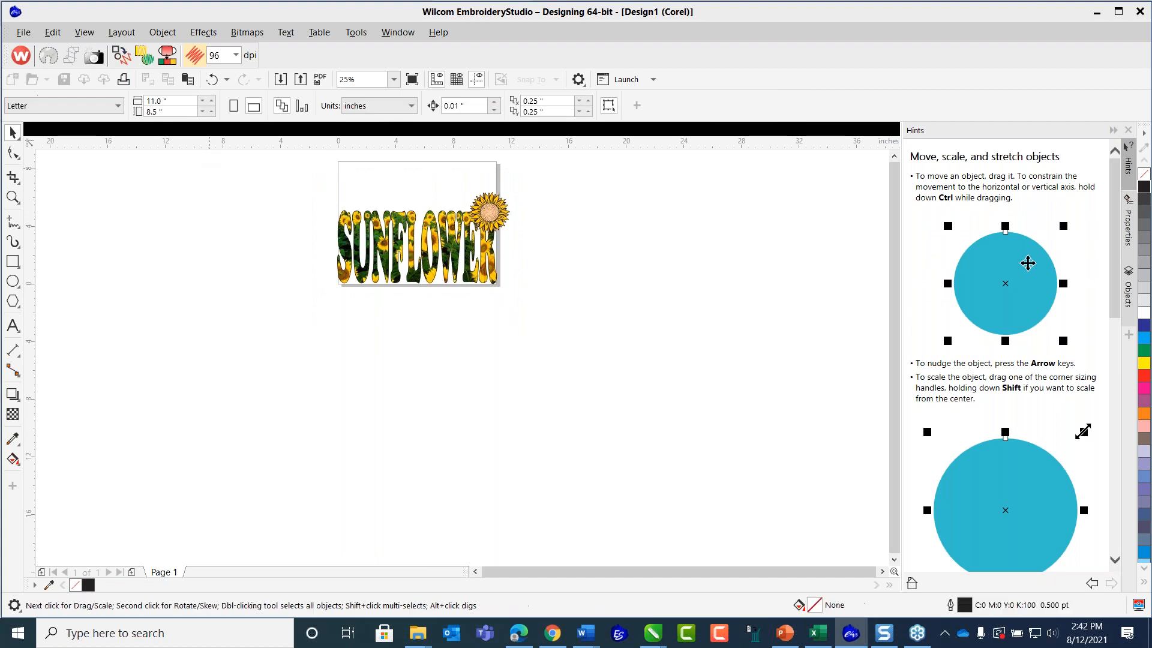
# Set the page size to 12.0 inches wide and 6.5 inches high.
pyautogui.write('12.0')
pyautogui.press('Return')
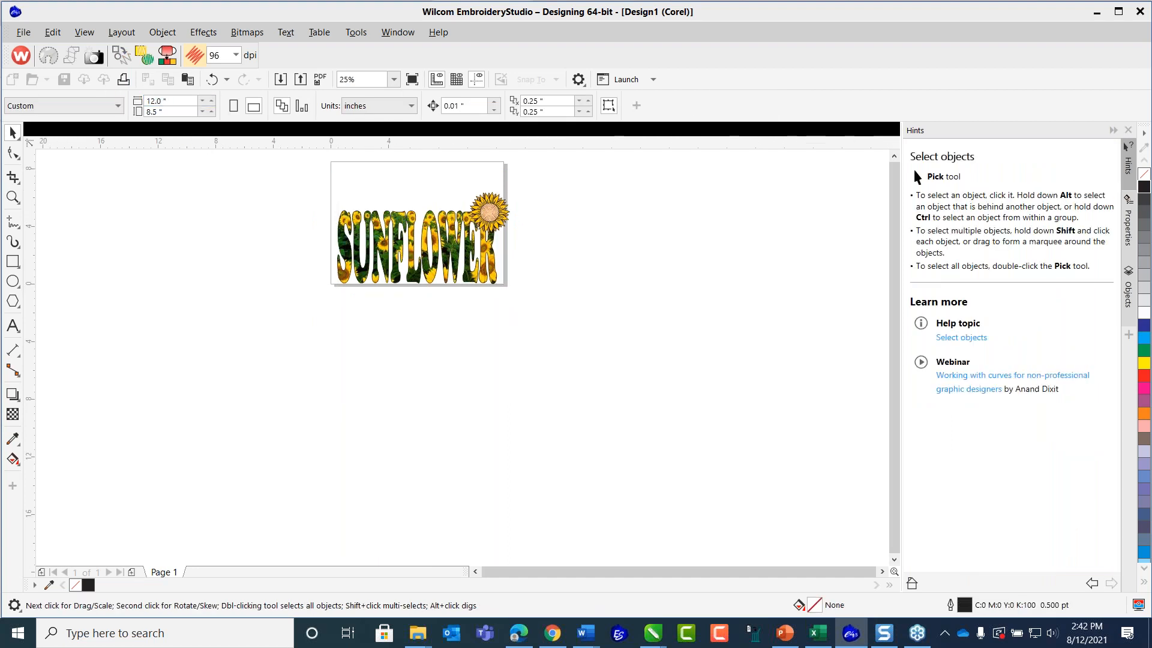
pyautogui.moveTo(306, 179); pyautogui.dragTo(522, 316)
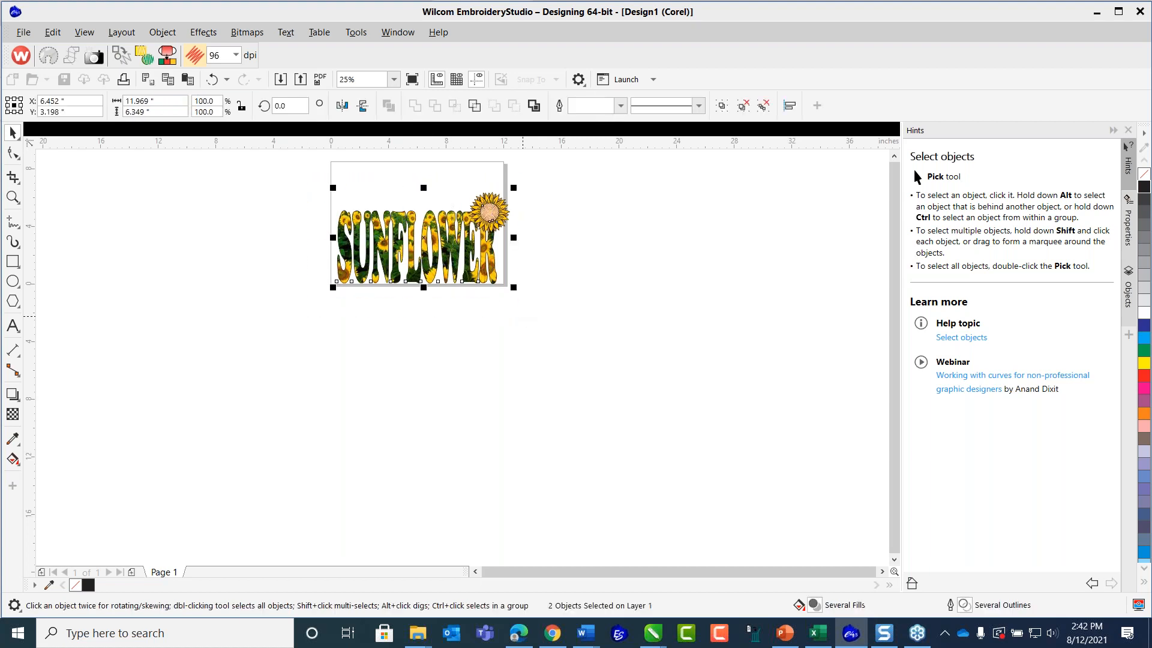
pyautogui.click(162, 178)
pyautogui.moveTo(158, 111); pyautogui.dragTo(128, 112)
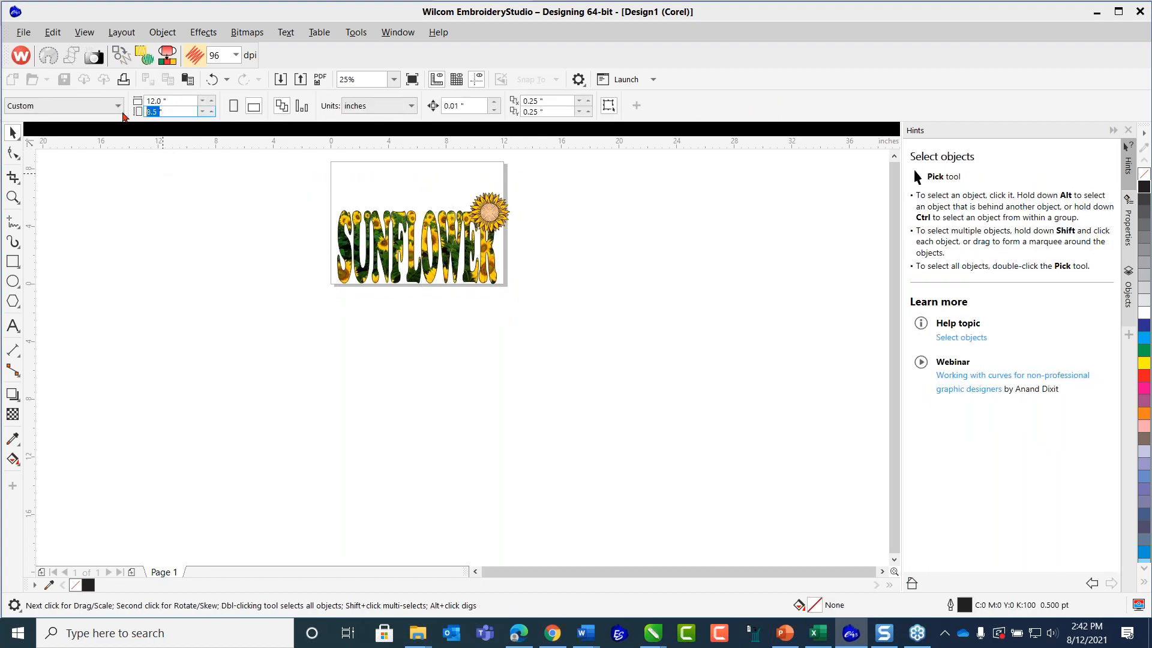
pyautogui.write('6.5')
pyautogui.press('Return')
# Group the SUNFLOWER lettering with the sunflower and centre the group on the page.
pyautogui.moveTo(309, 169); pyautogui.dragTo(525, 326)
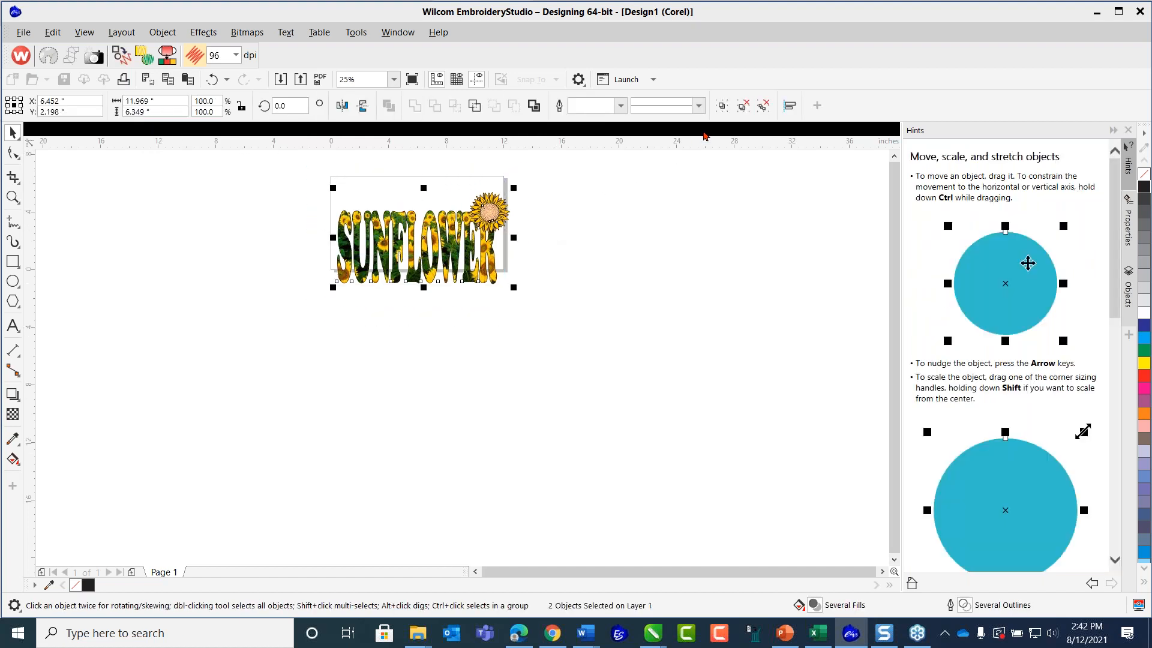
pyautogui.hotkey('ctrl', 'g')
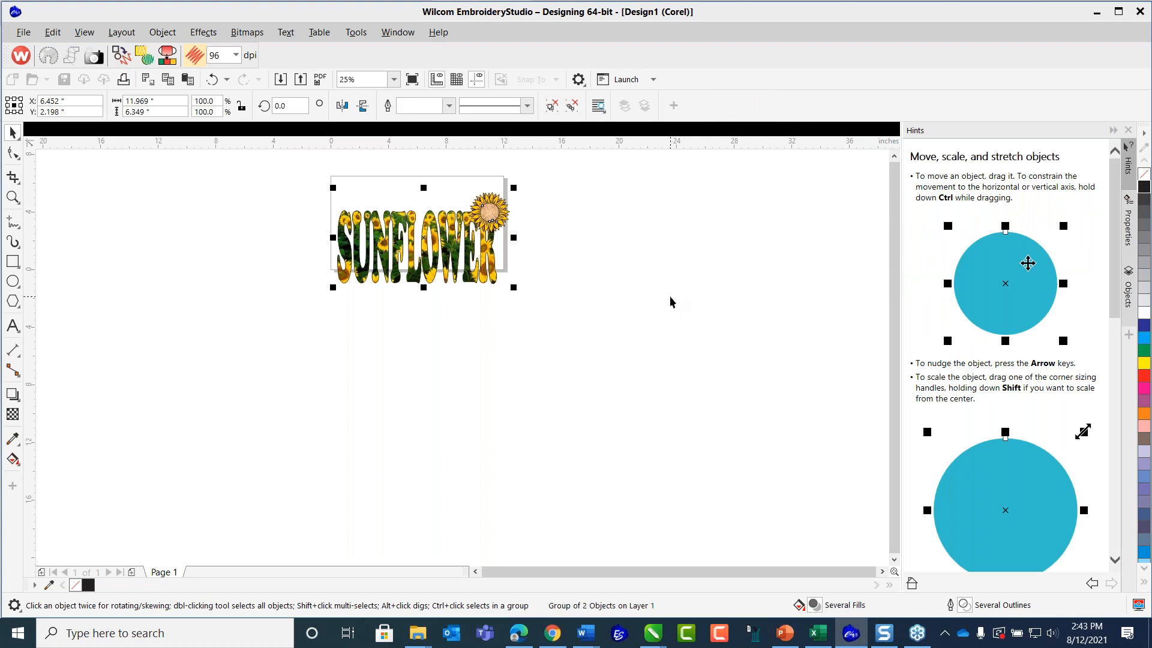
pyautogui.press('p')
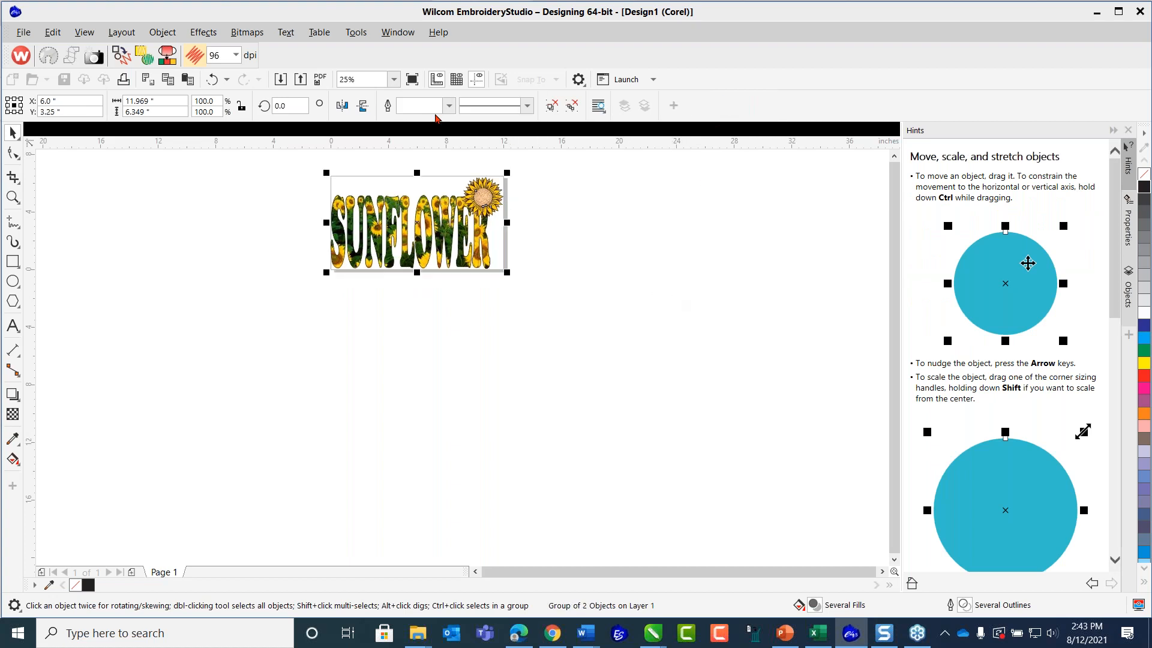
pyautogui.click(396, 78)
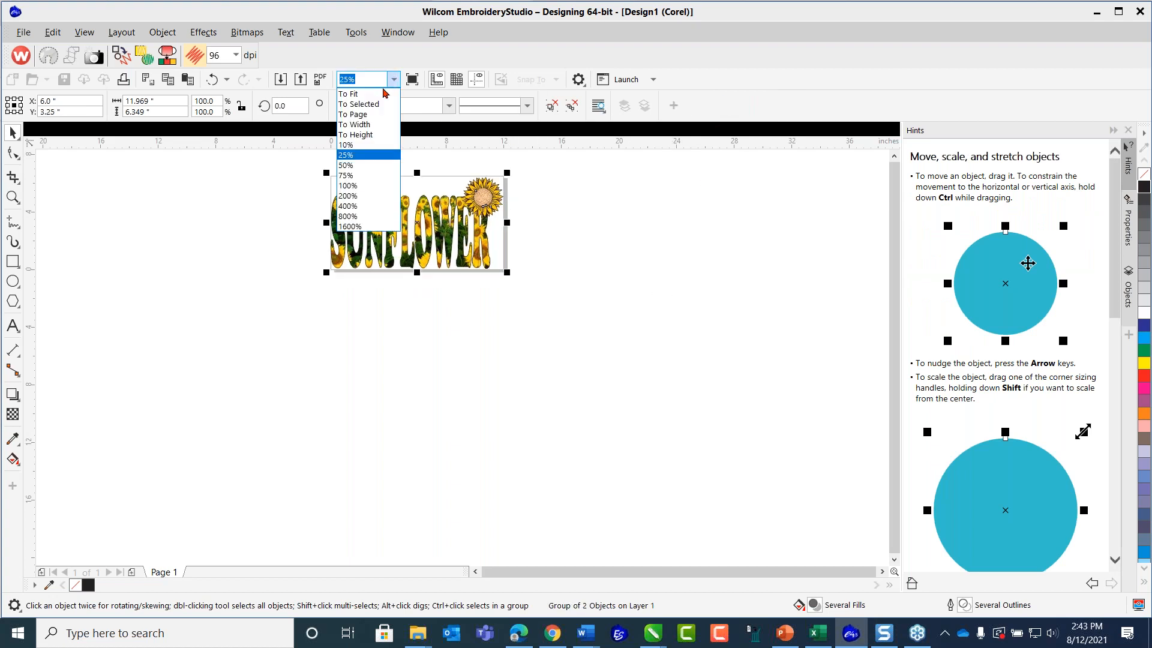
pyautogui.click(379, 94)
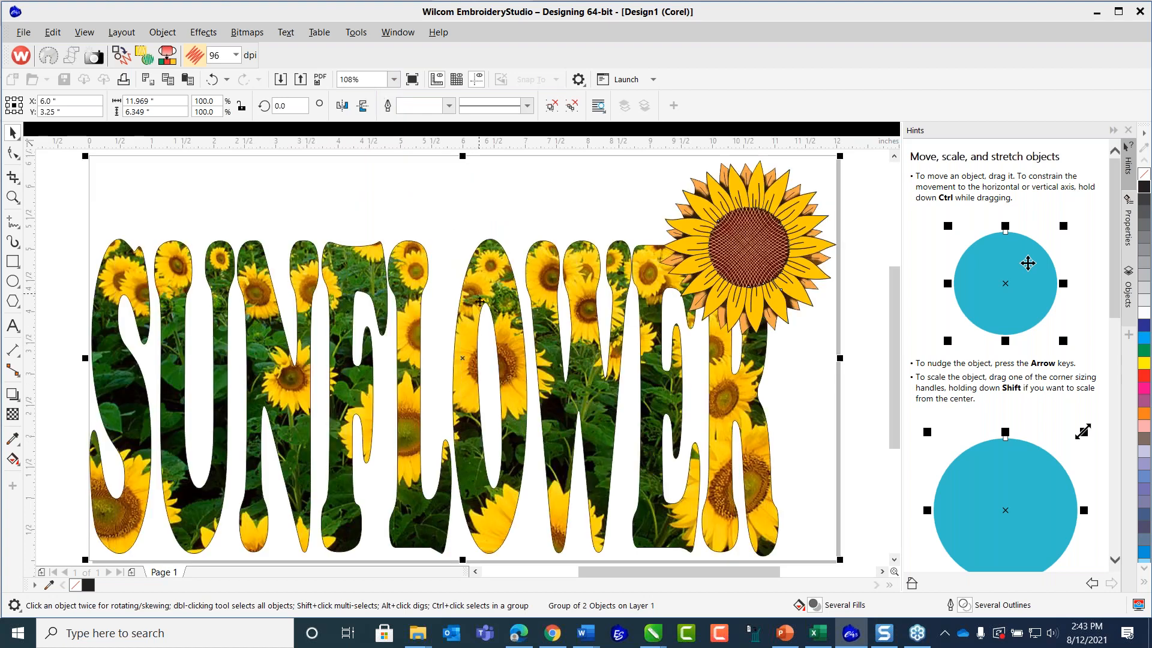
pyautogui.scroll(-1, 478, 311)
pyautogui.click(393, 80)
pyautogui.click(367, 96)
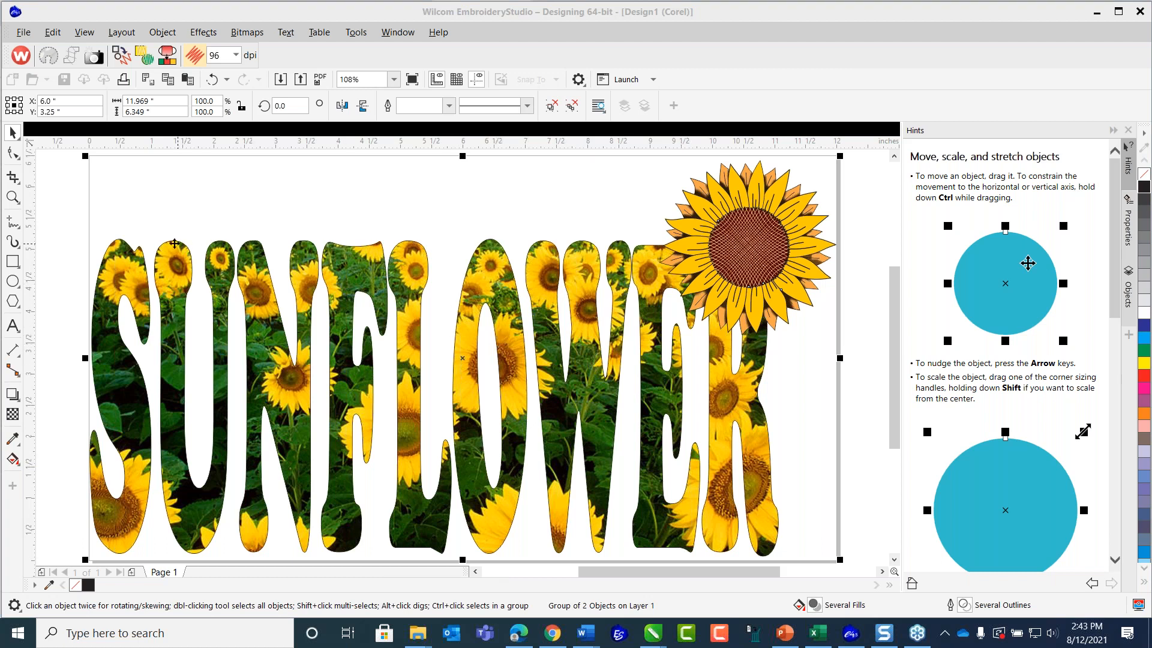
pyautogui.click(58, 169)
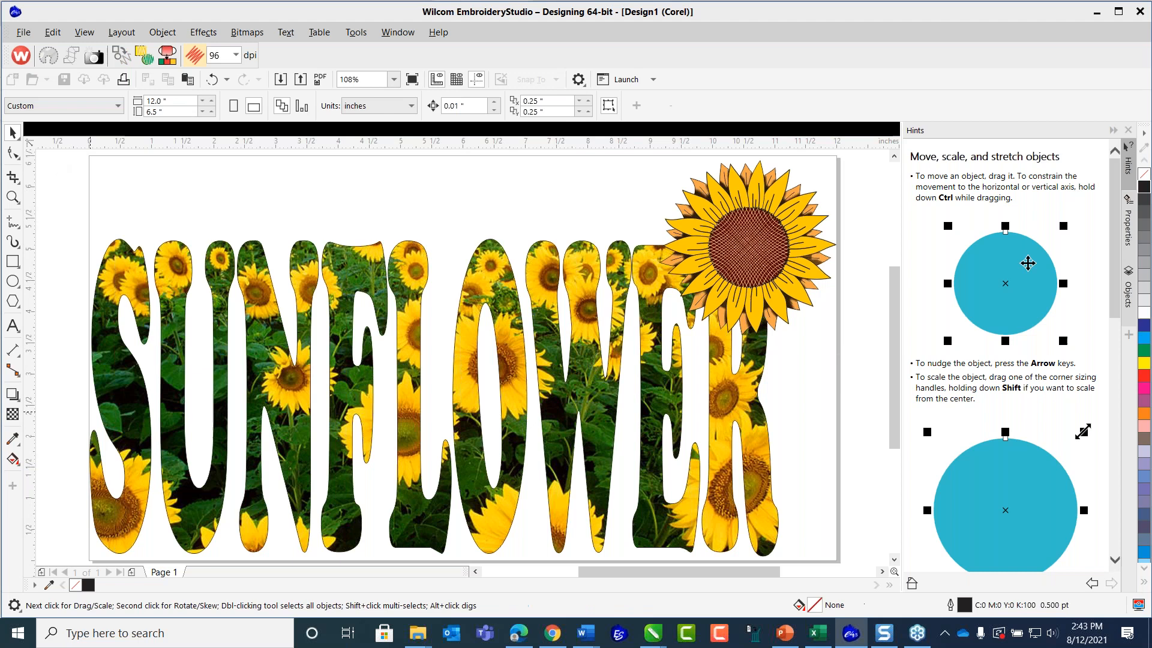
# Try a 2.0 pt outline on the whole grouped design, and undo it.
pyautogui.click(382, 276)
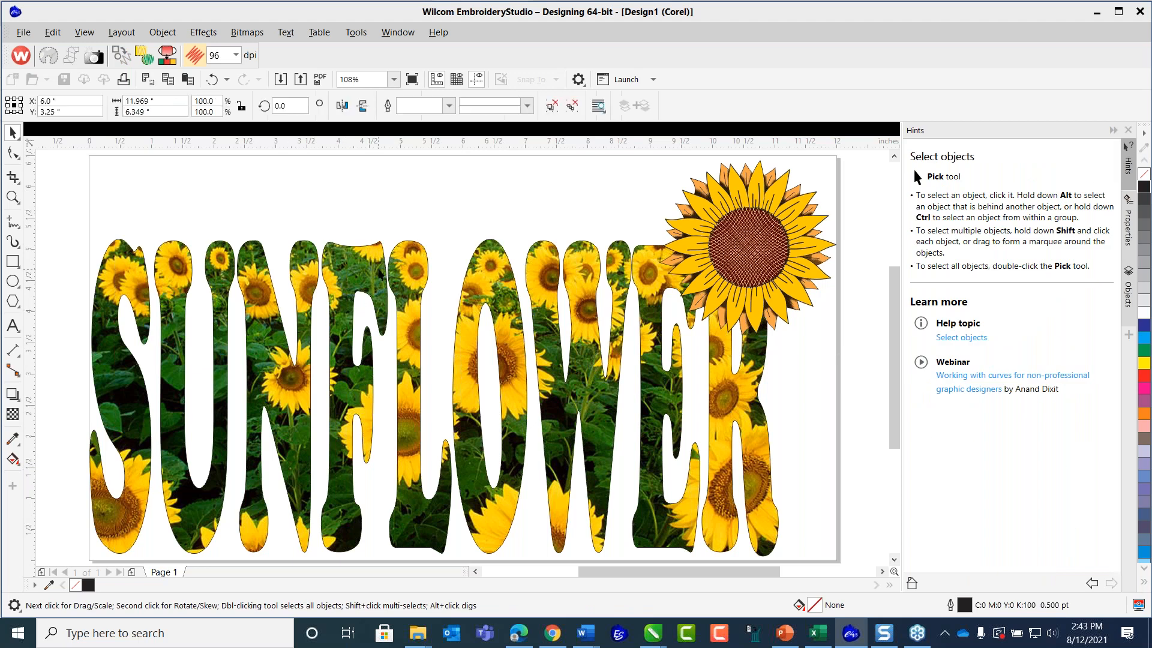
pyautogui.click(448, 107)
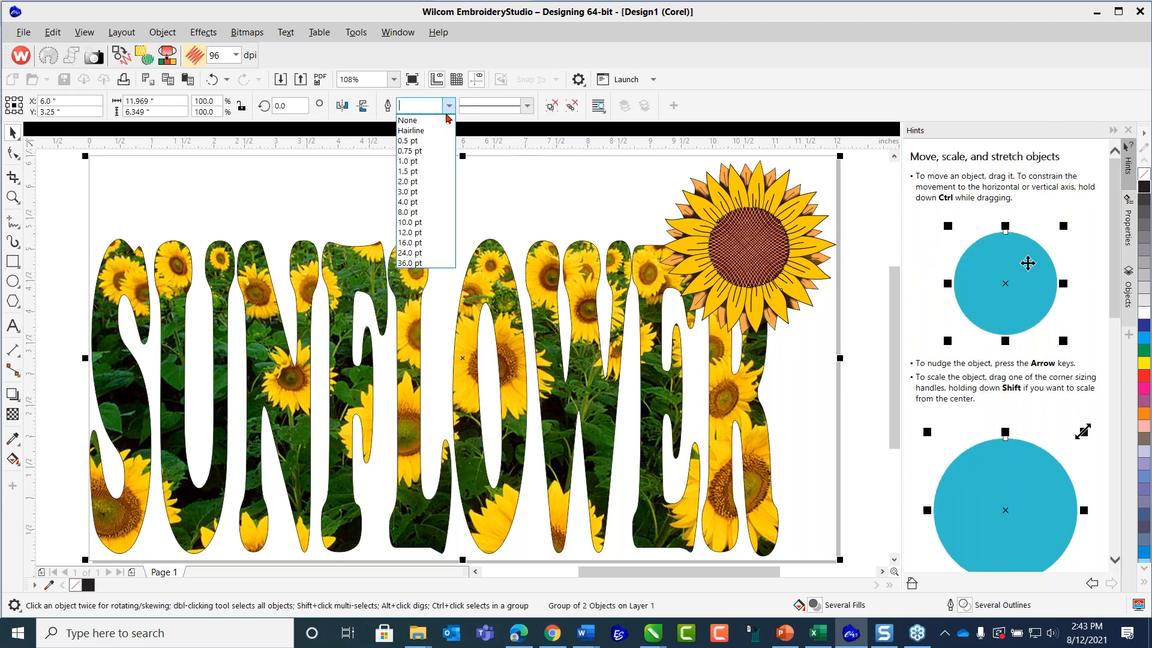
pyautogui.click(414, 182)
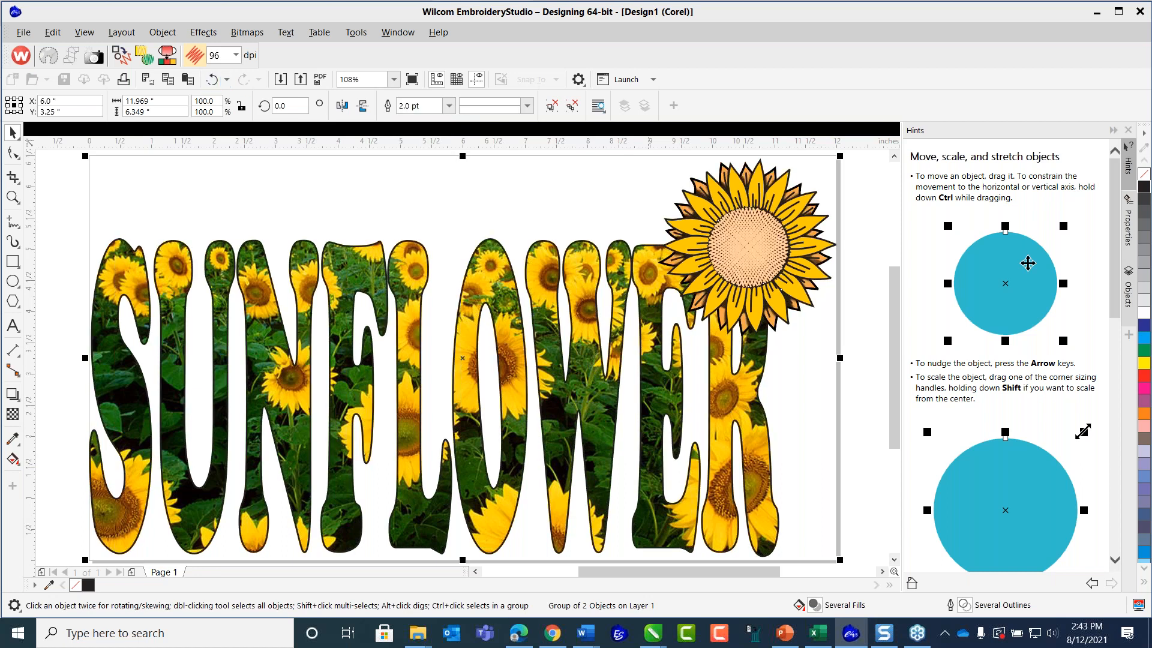
pyautogui.click(212, 79)
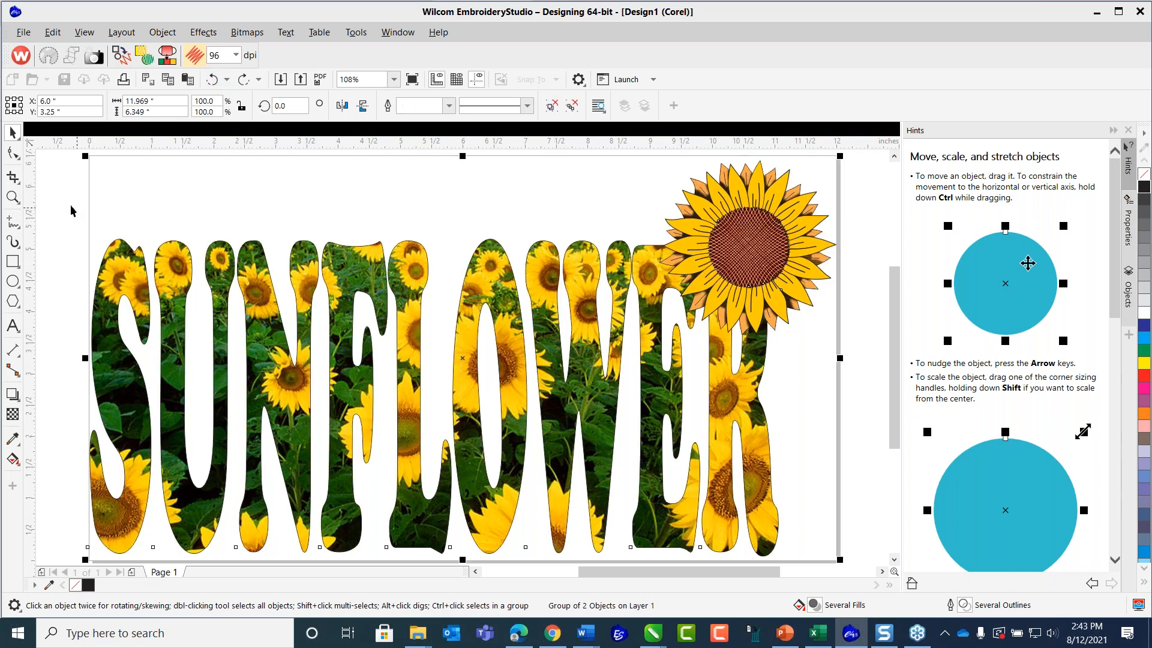
# Ungroup the design and convert the outline of the SUNFLOWER lettering to a separate object.
pyautogui.hotkey('ctrl', 'u')
pyautogui.click(70, 255)
pyautogui.click(135, 264)
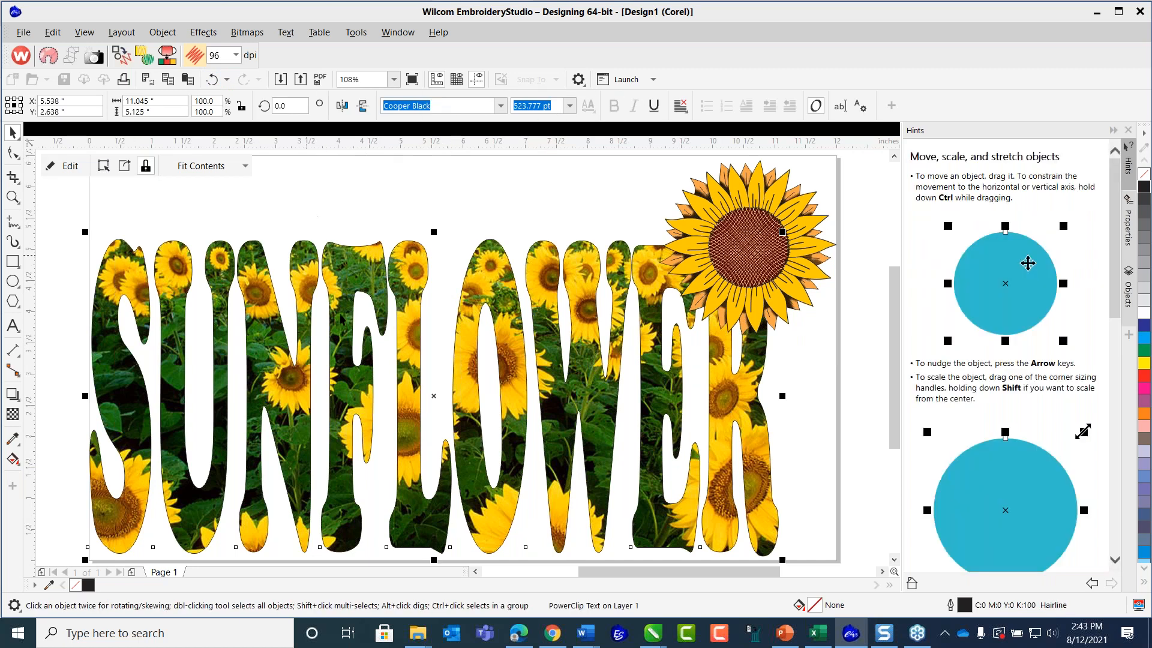
pyautogui.click(60, 216)
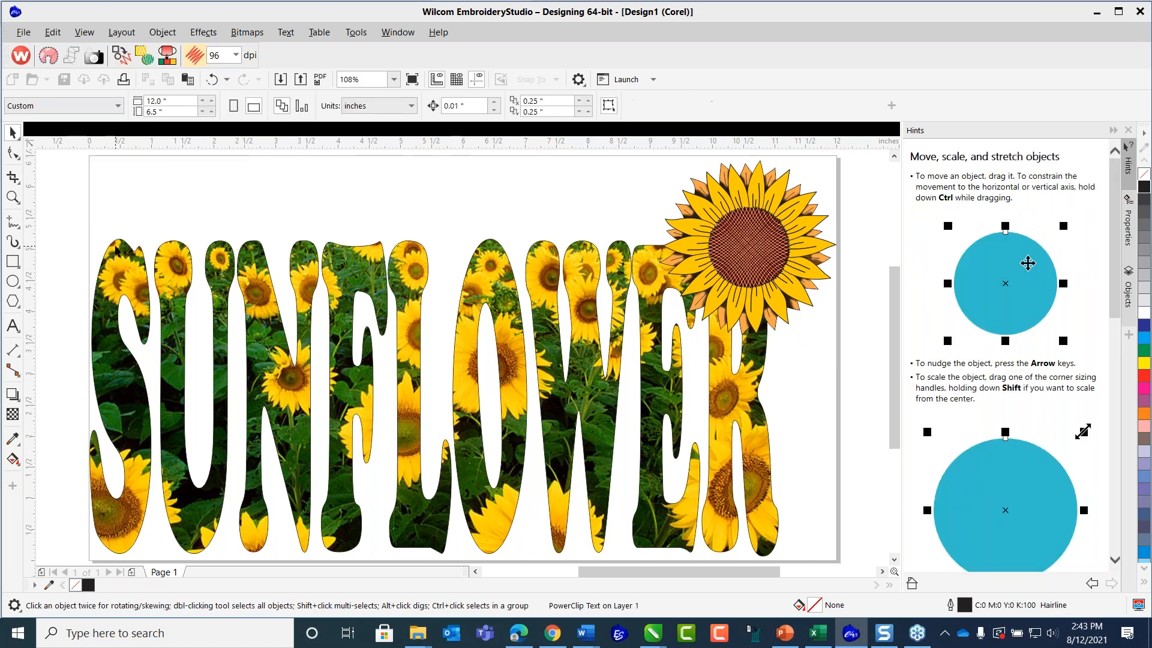
pyautogui.click(115, 245)
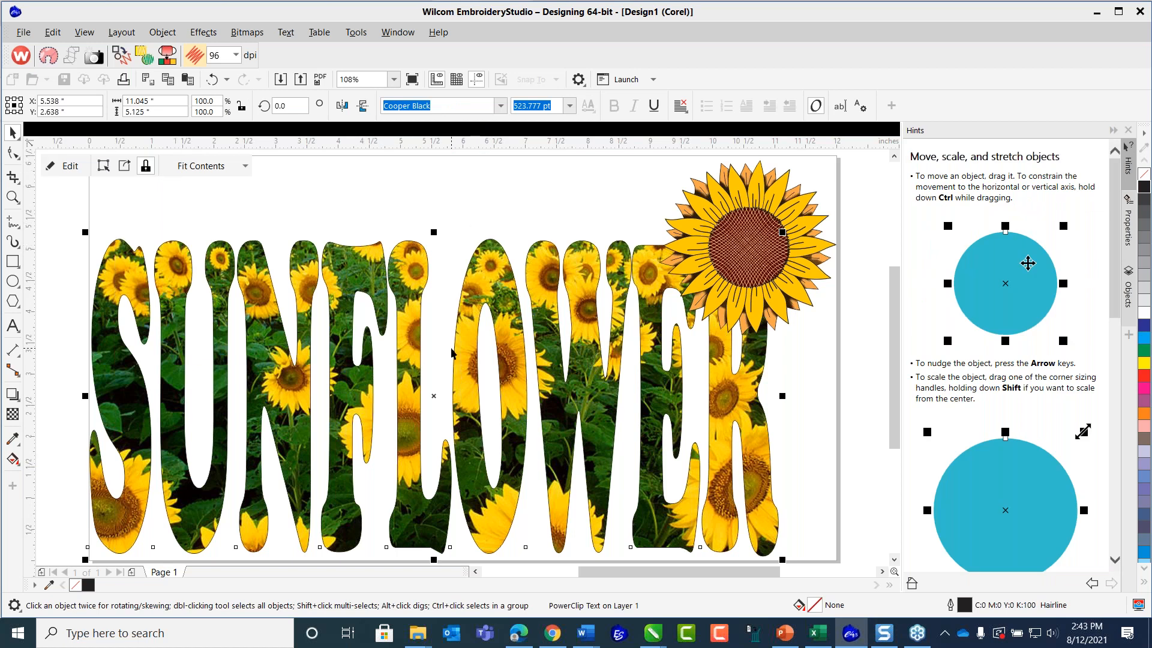
pyautogui.click(162, 32)
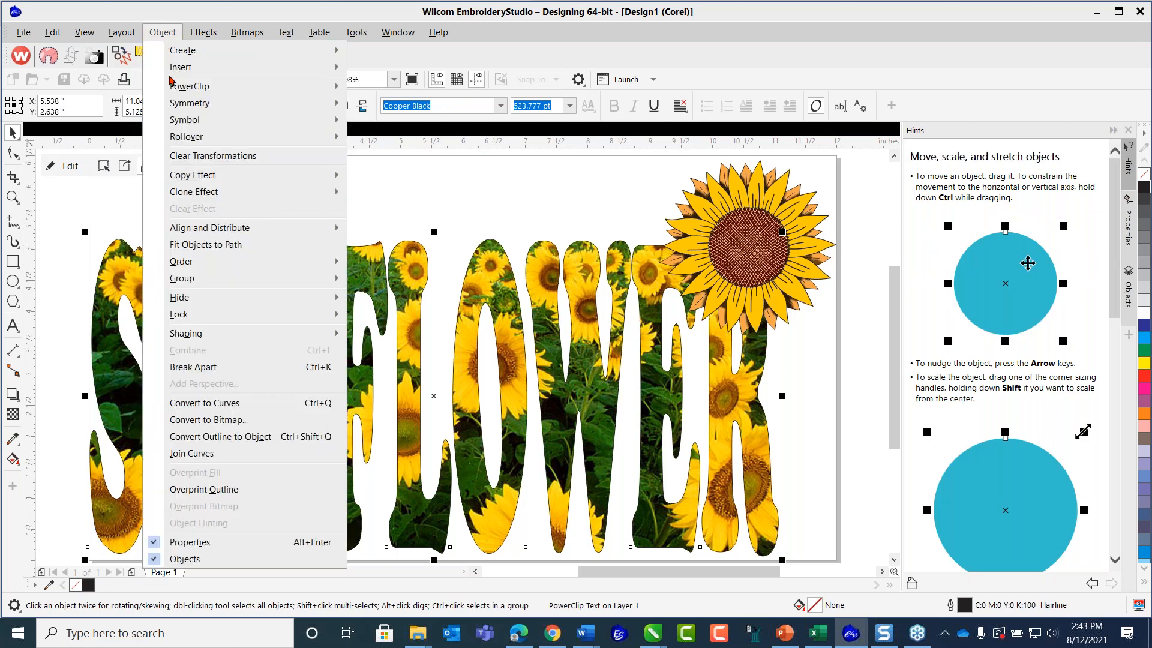
pyautogui.click(248, 439)
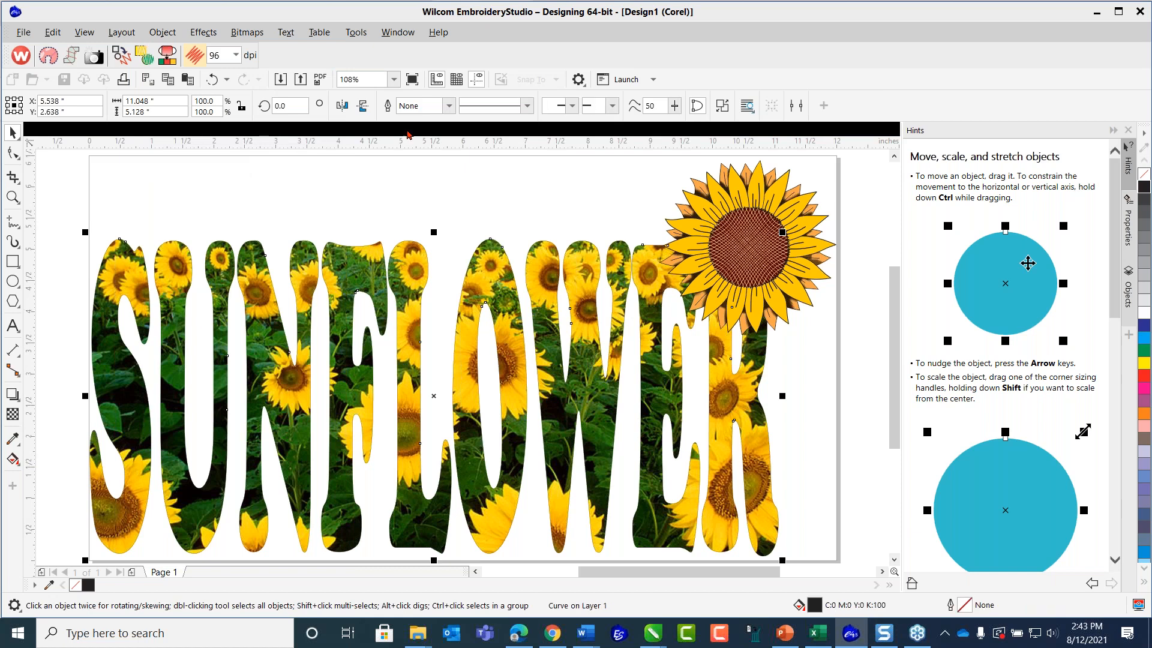
# Give the converted lettering outline a 4.0 pt line width and the brownish grey colour C0 M20 Y20 K60.
pyautogui.click(449, 106)
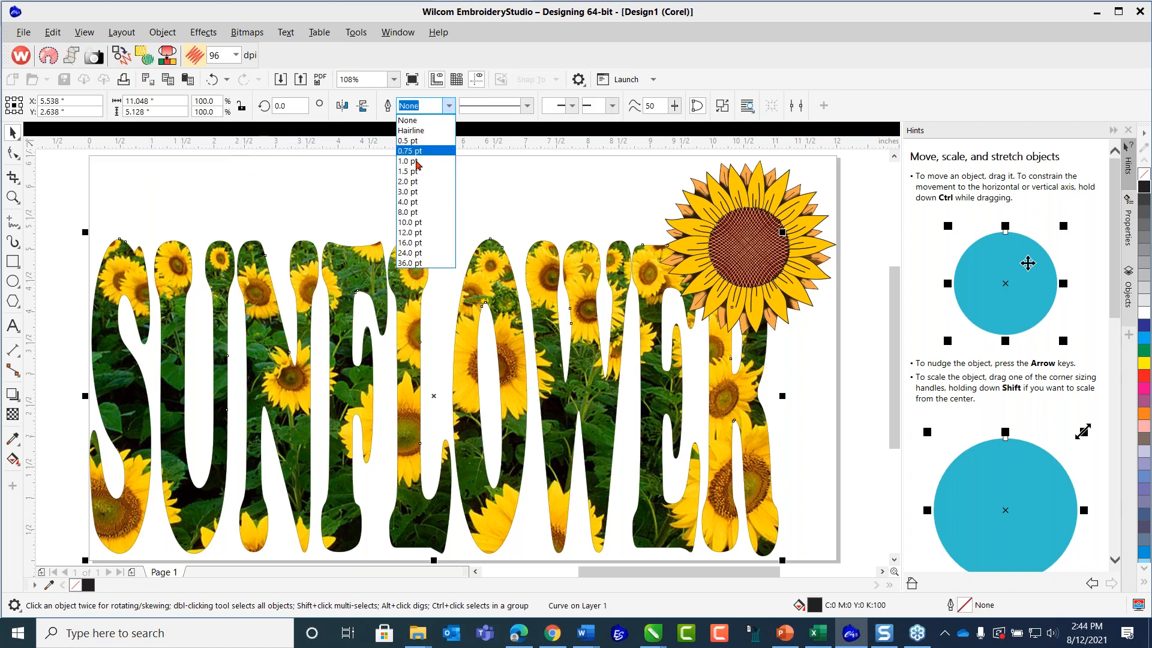
pyautogui.click(411, 181)
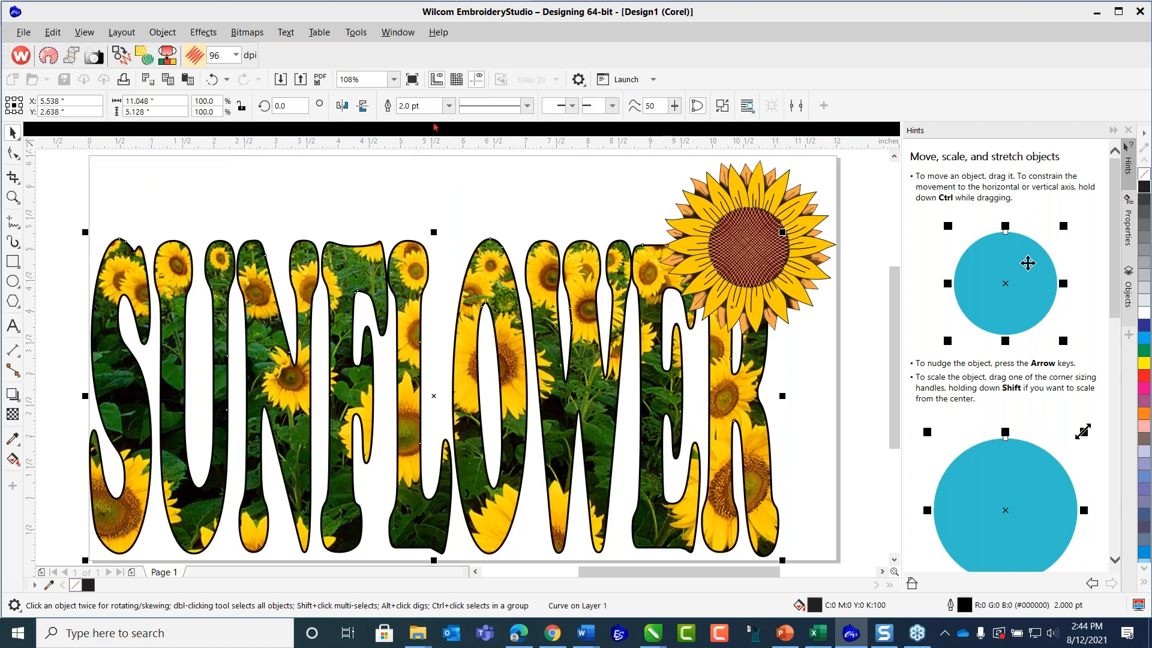
pyautogui.click(448, 106)
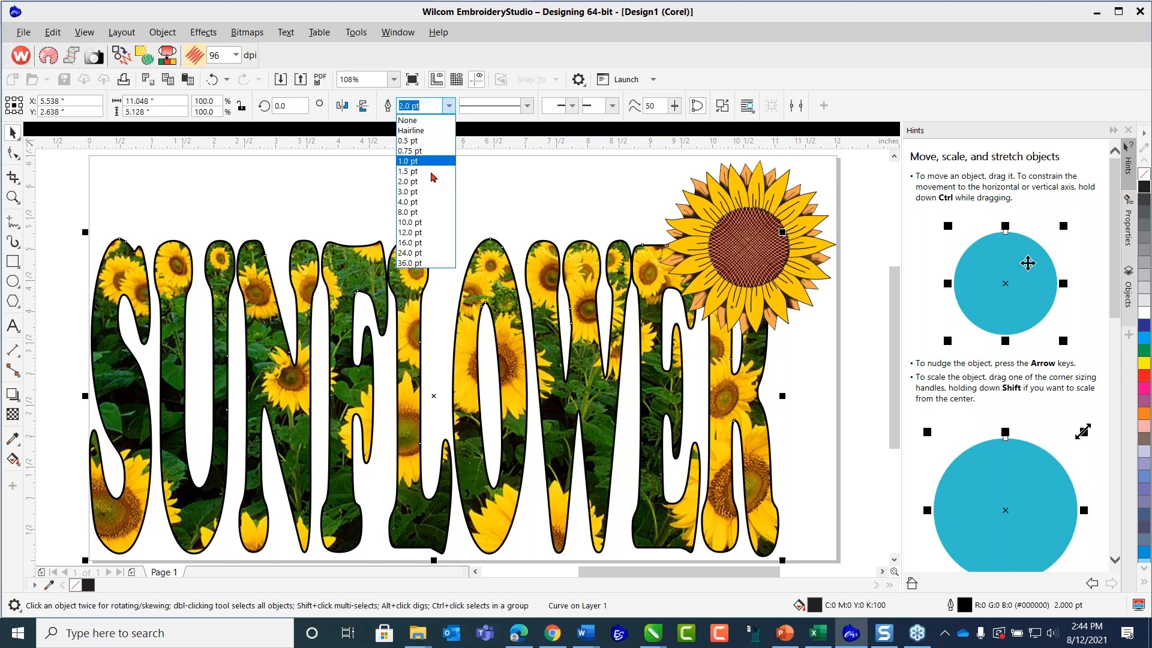
pyautogui.click(423, 202)
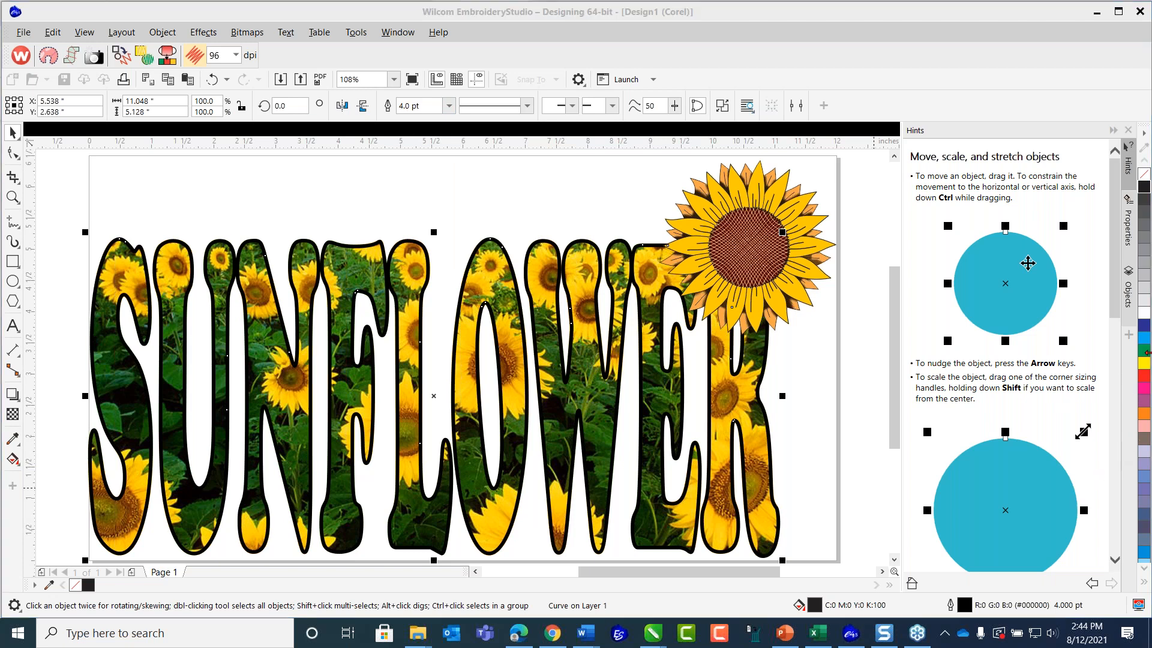
pyautogui.rightClick(1146, 442)
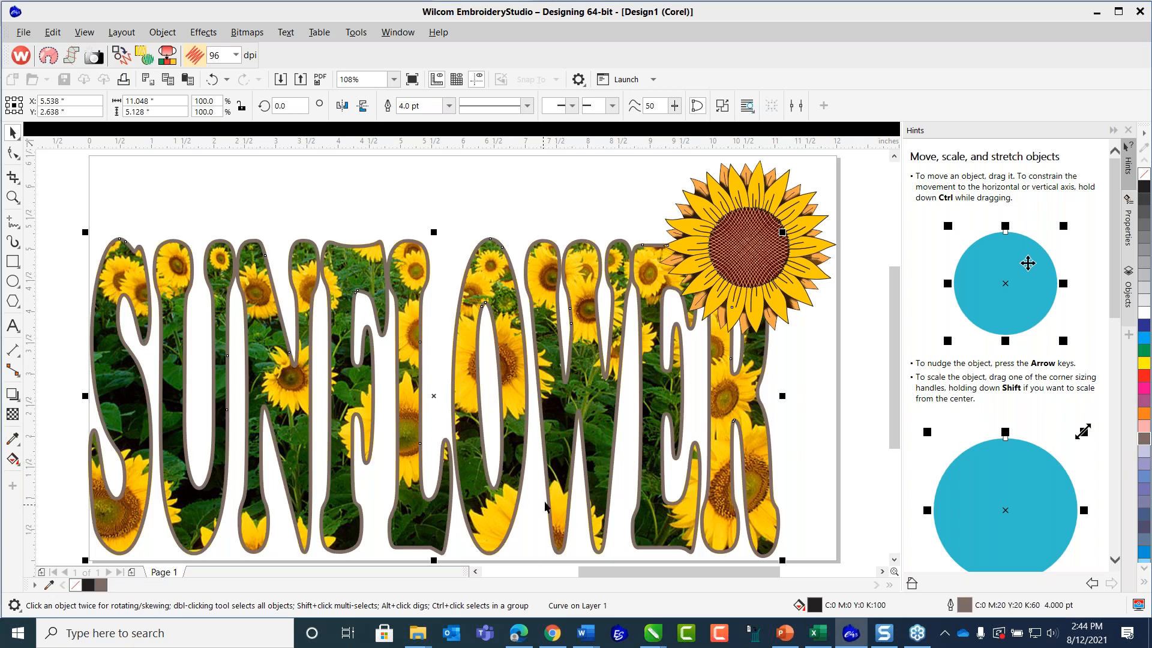
pyautogui.scroll(-3, 579, 490)
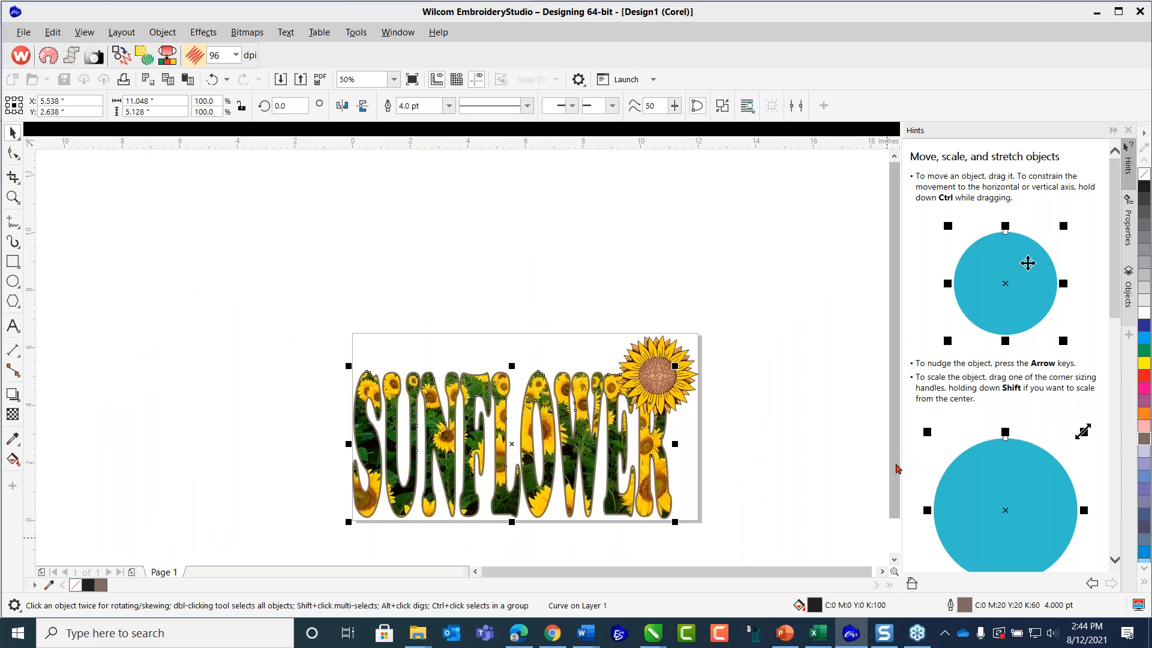
pyautogui.scroll(-2, 882, 474)
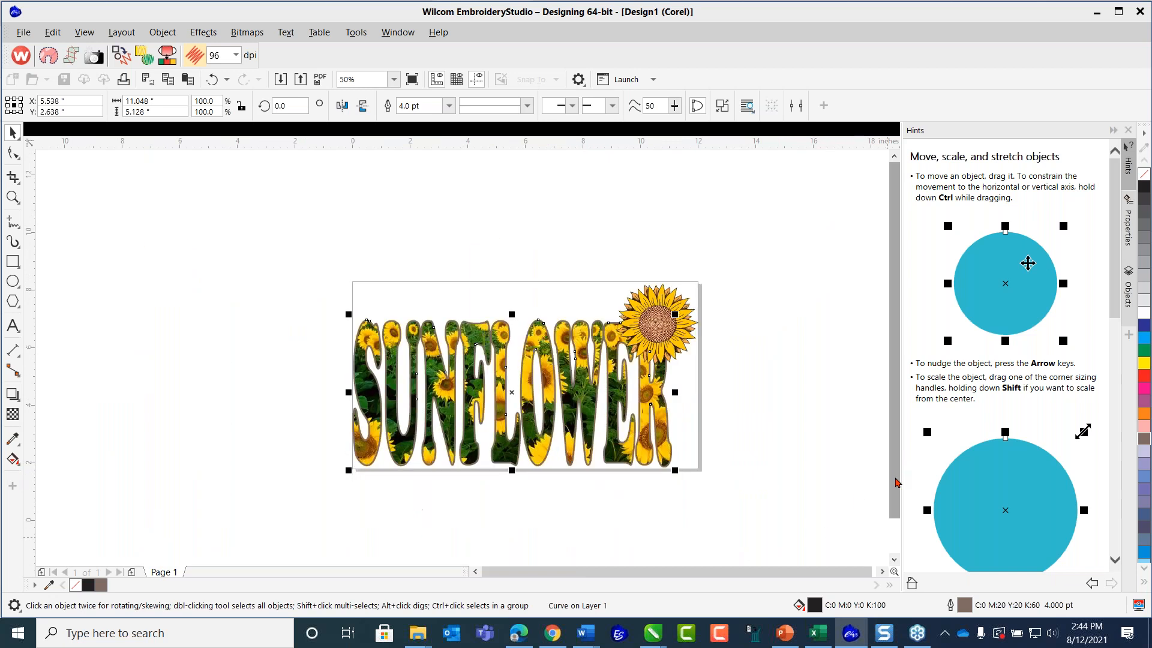
pyautogui.click(543, 559)
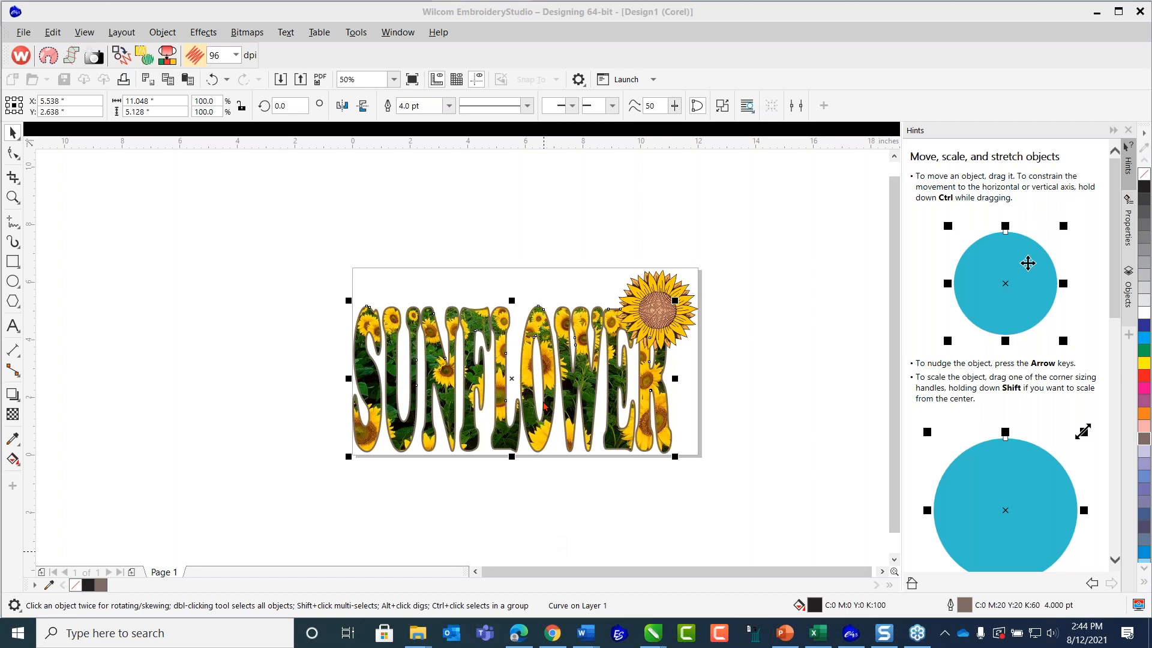
pyautogui.click(496, 162)
pyautogui.click(393, 81)
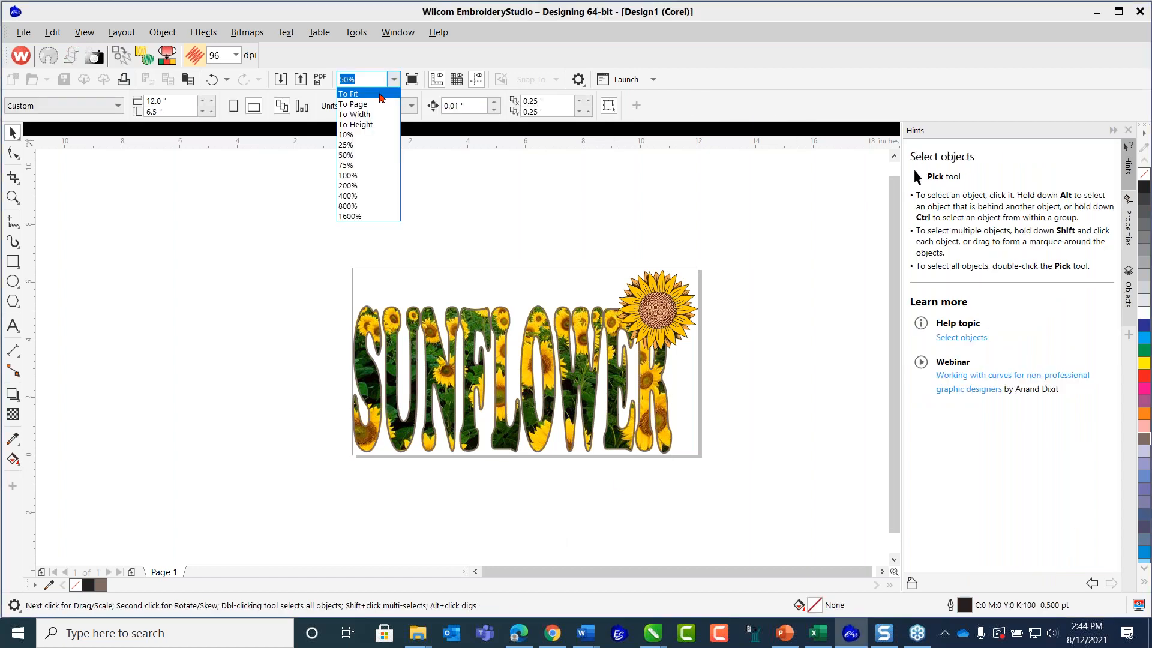
pyautogui.click(357, 88)
pyautogui.click(466, 520)
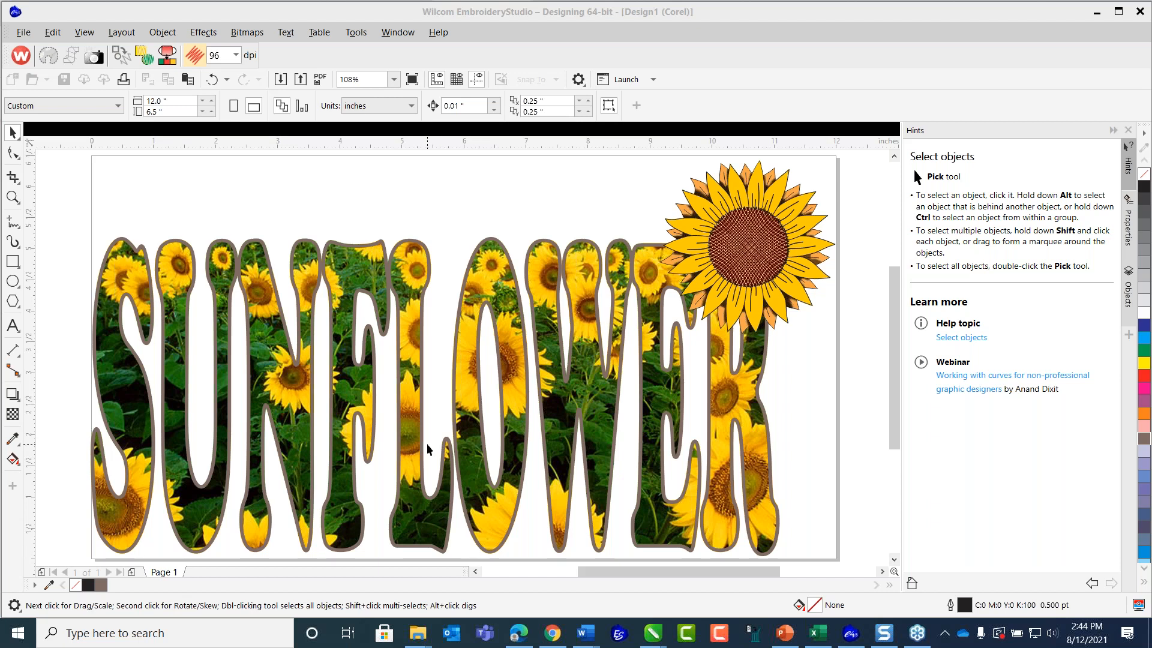
# Save the design in CorelDRAW format over the existing Sunflower_Art2.cdr in the Page Graphics folder.
pyautogui.click(31, 33)
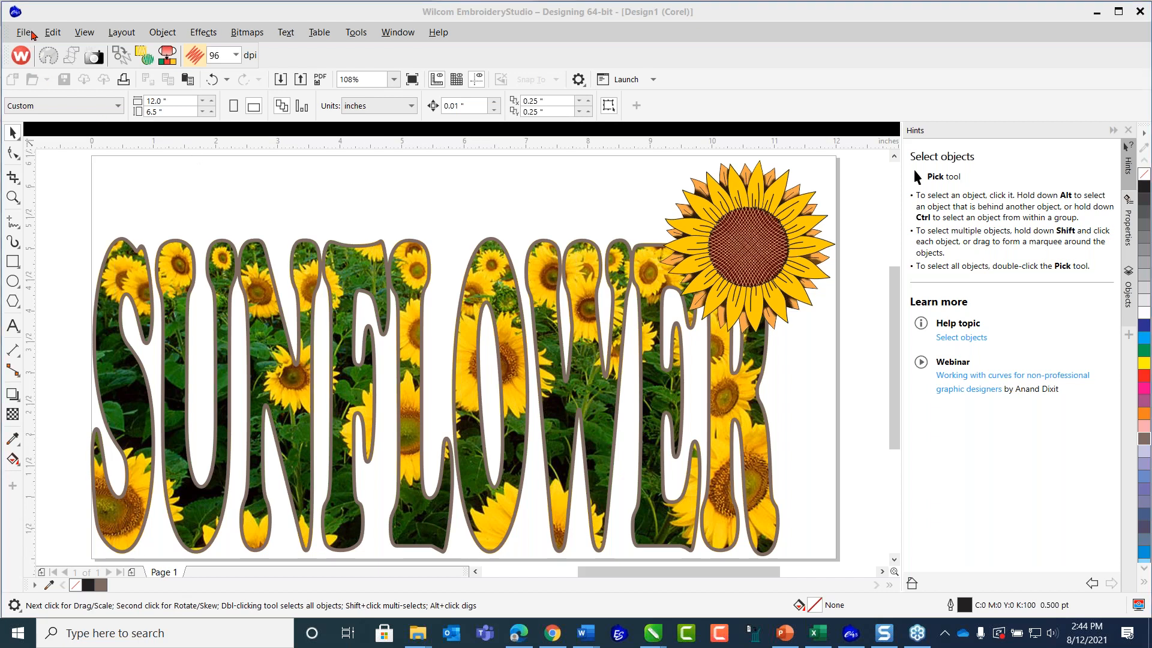
pyautogui.click(82, 103)
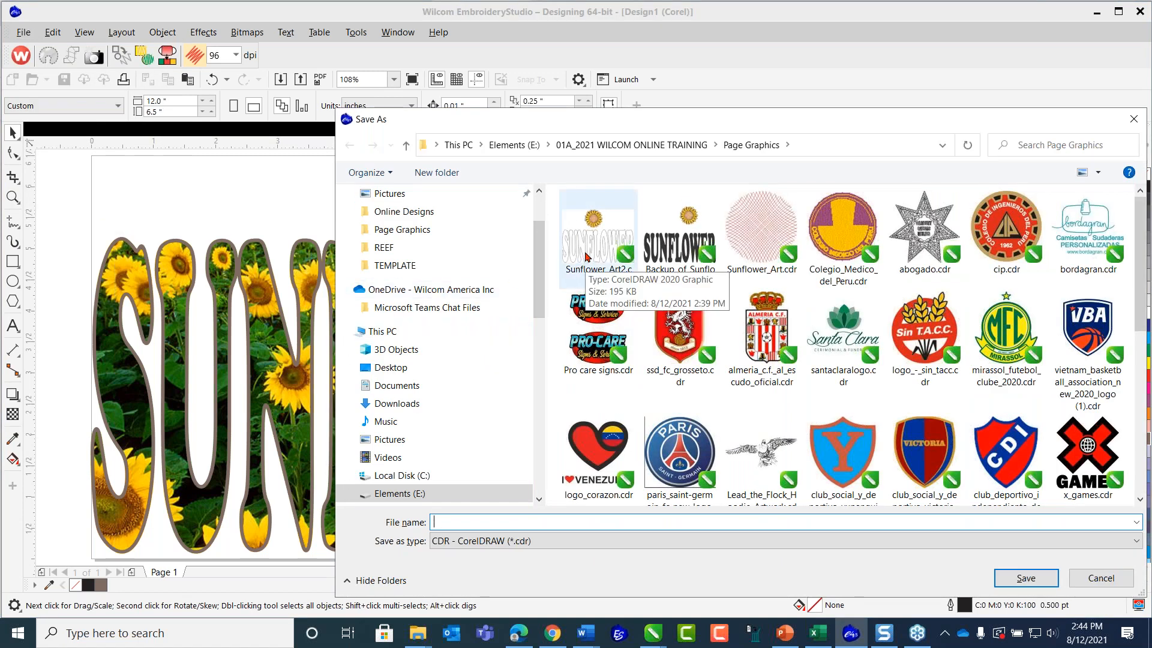
pyautogui.click(588, 251)
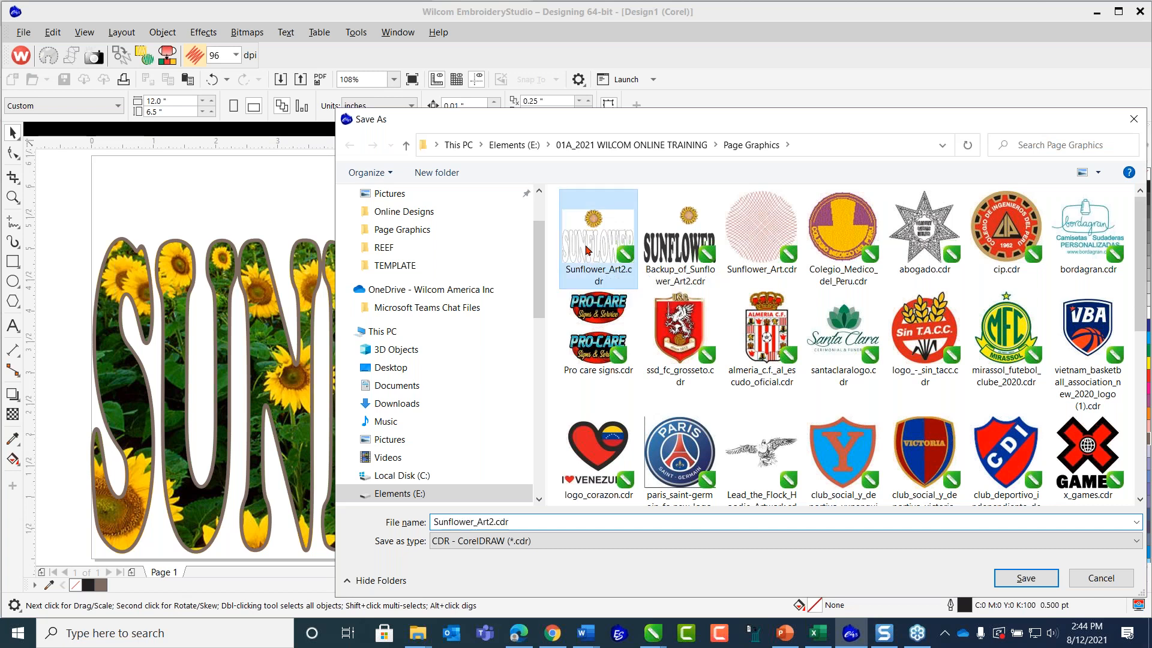
pyautogui.click(1021, 581)
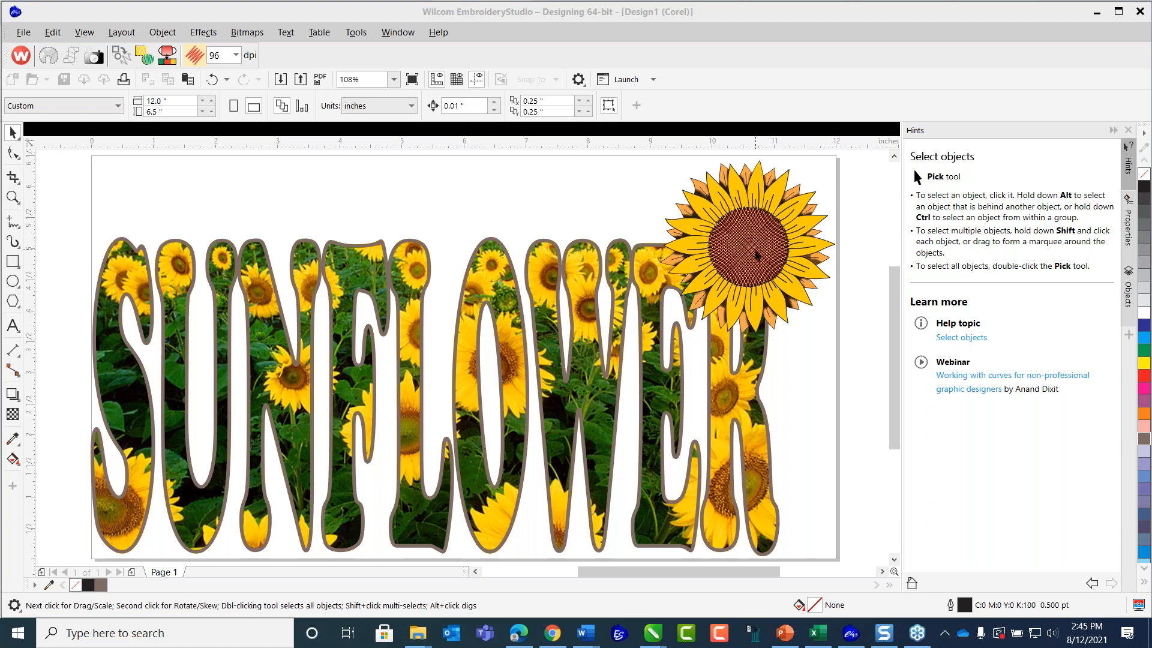
# Ungroup the sunflower and delete the black transparent shadow shape over the orange petal at the flower's upper left.
pyautogui.scroll(2, 756, 255)
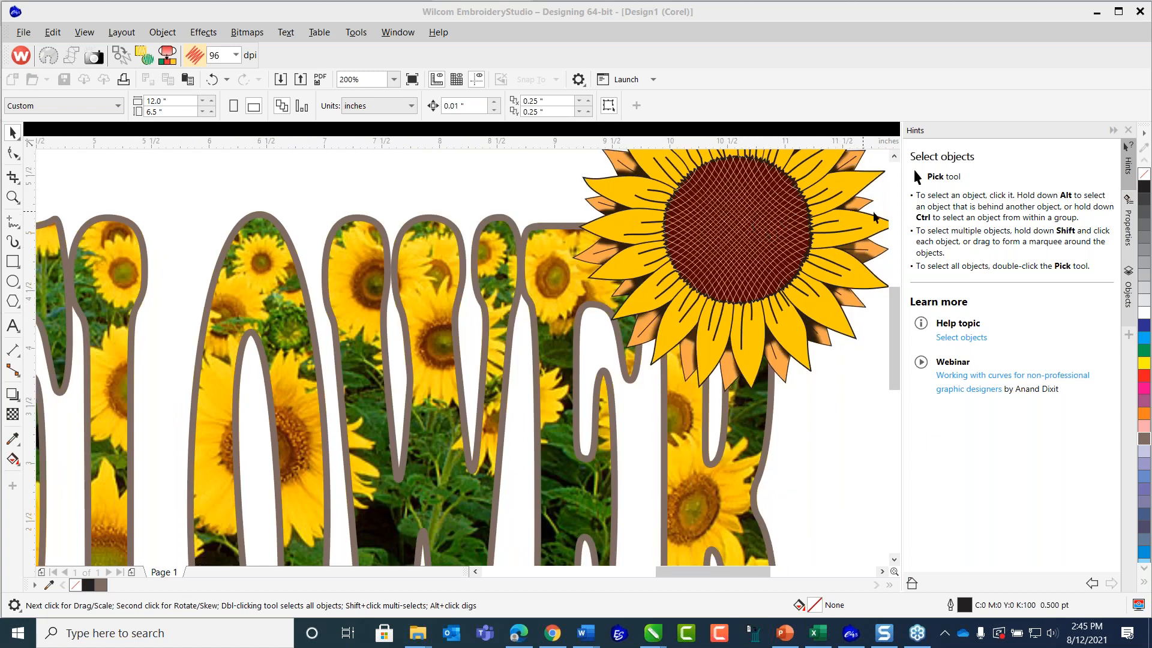
pyautogui.scroll(1, 695, 234)
pyautogui.scroll(-1, 750, 222)
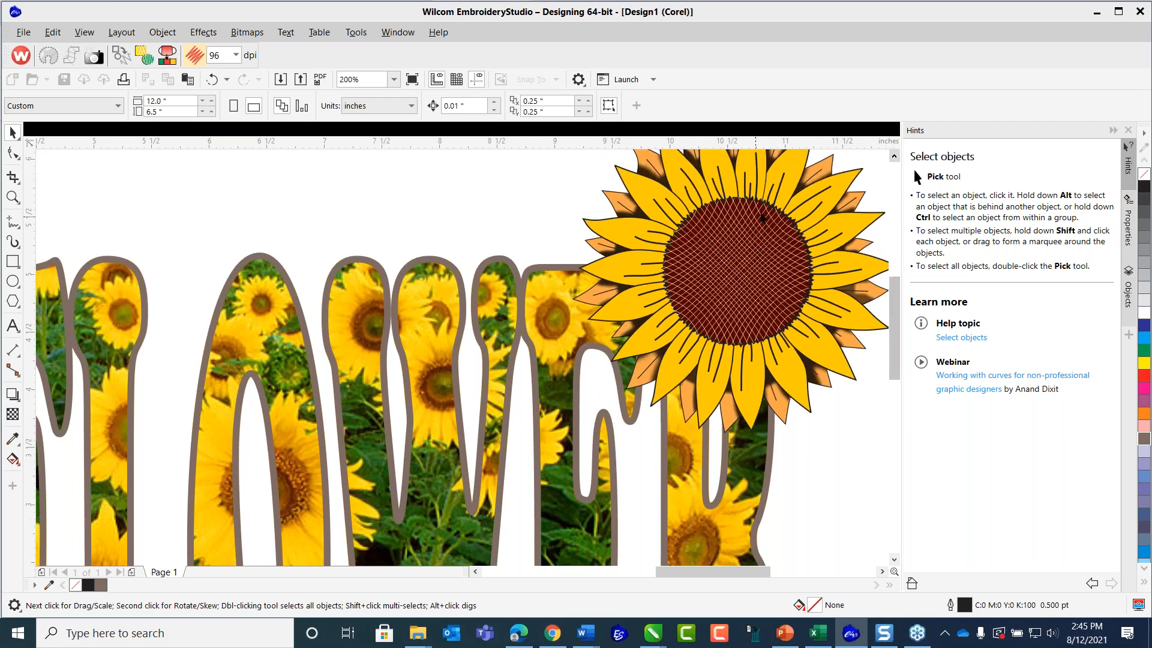
pyautogui.scroll(1, 760, 216)
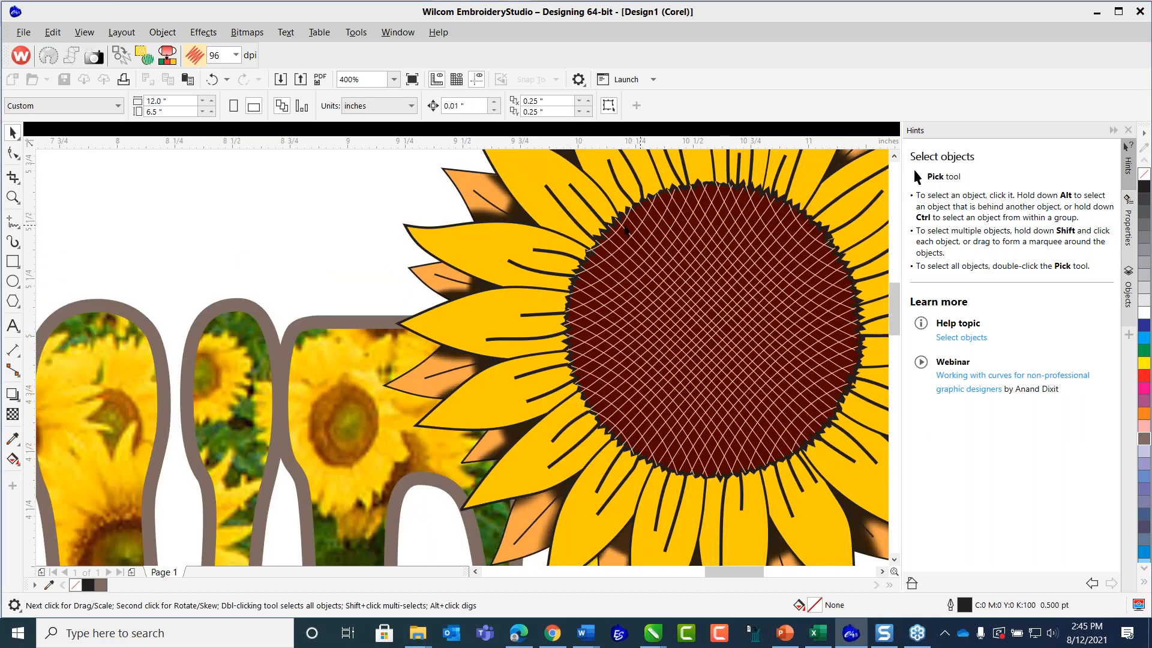
pyautogui.click(510, 212)
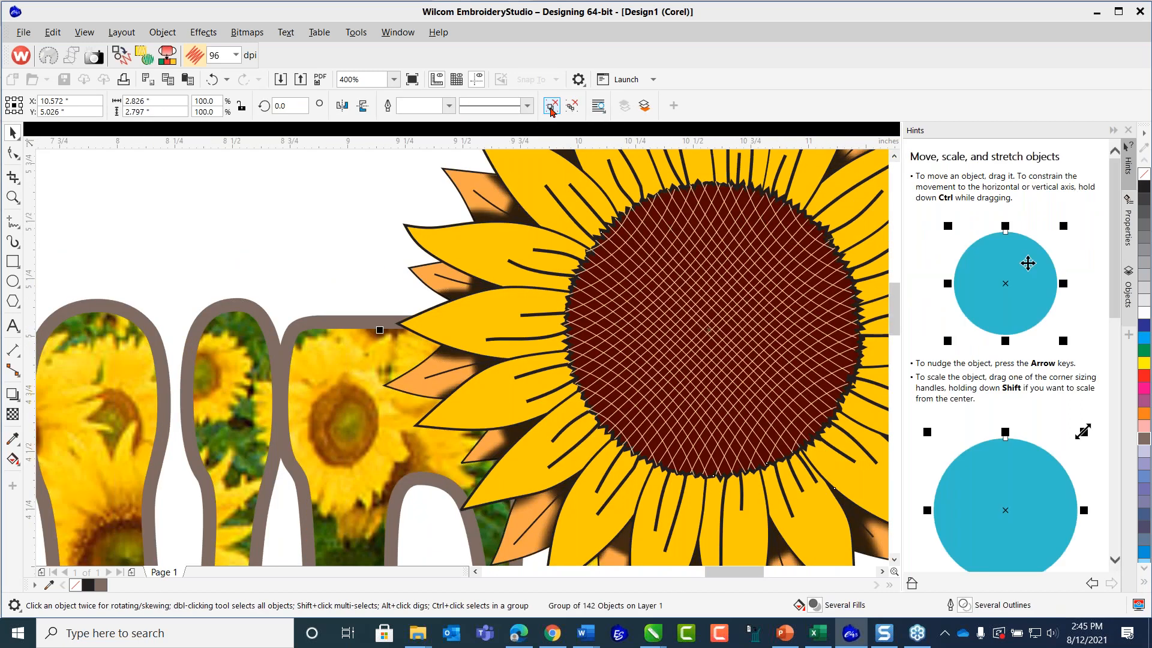
pyautogui.click(335, 200)
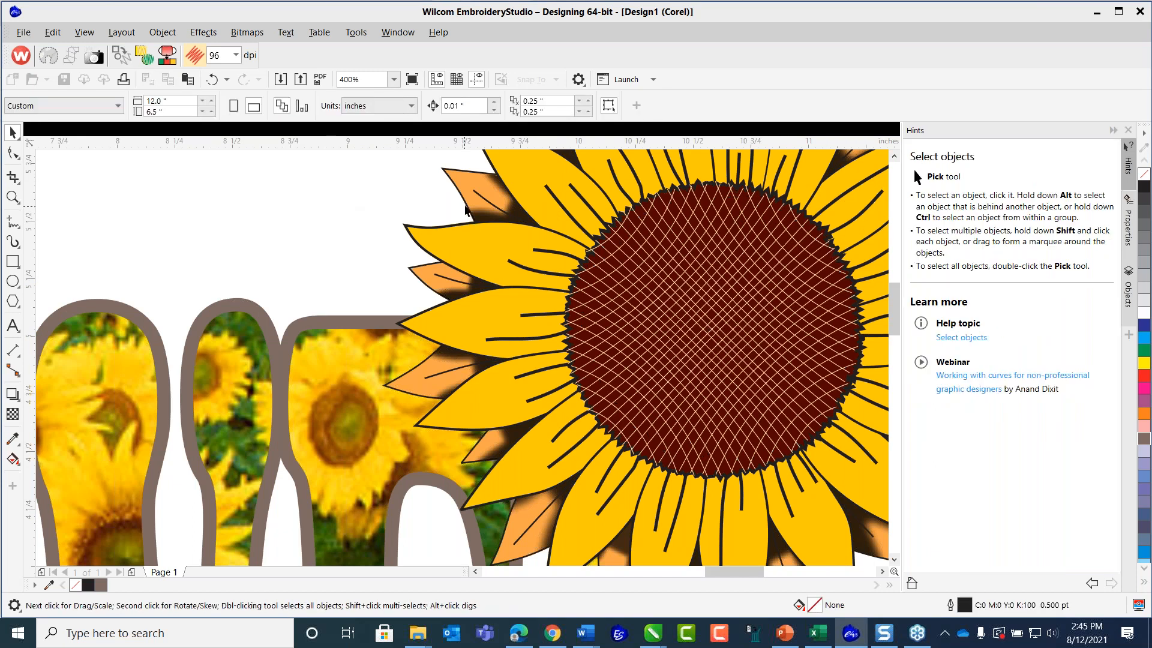
pyautogui.click(474, 180)
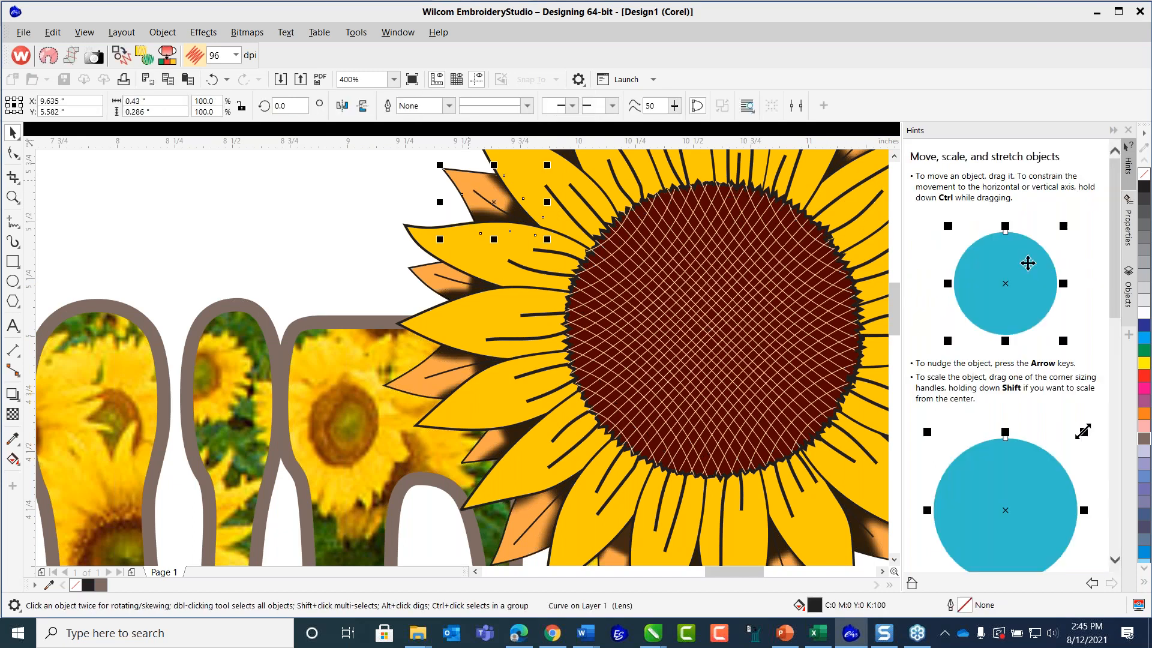
pyautogui.press('Delete')
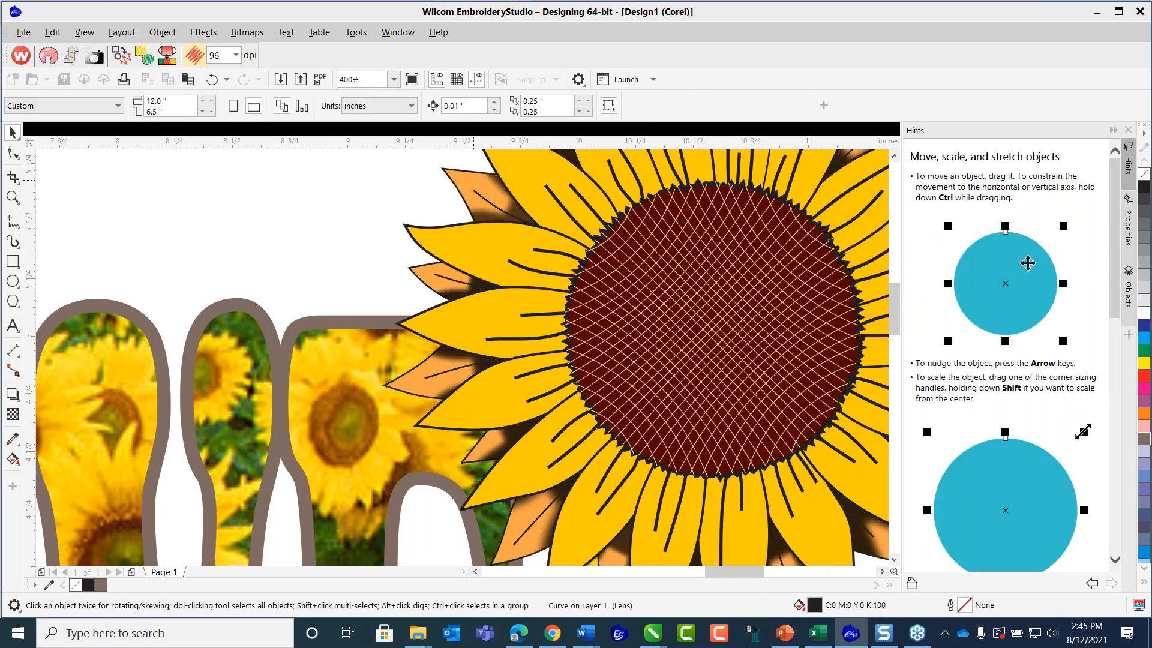